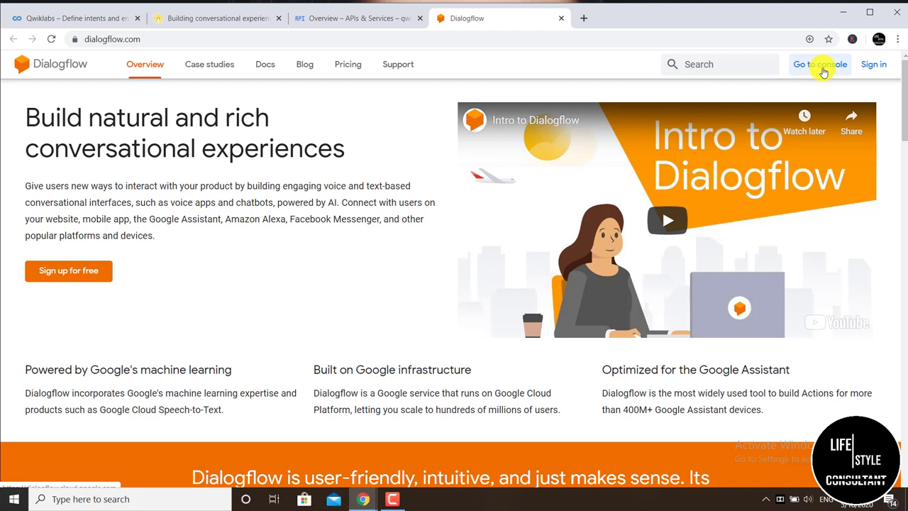
# Step: Sign in to the Dialogflow console with the Qwiklabs student Google account and allow the requested access
pyautogui.click(820, 67)
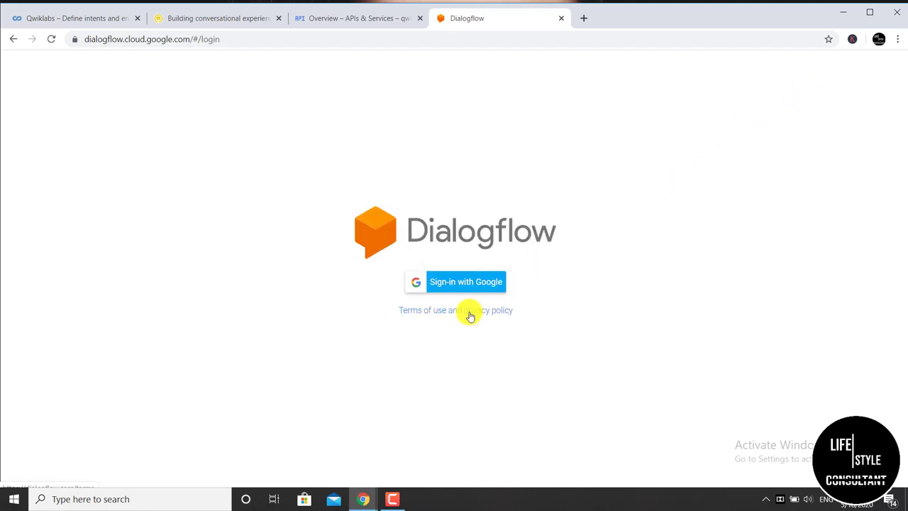
pyautogui.click(466, 282)
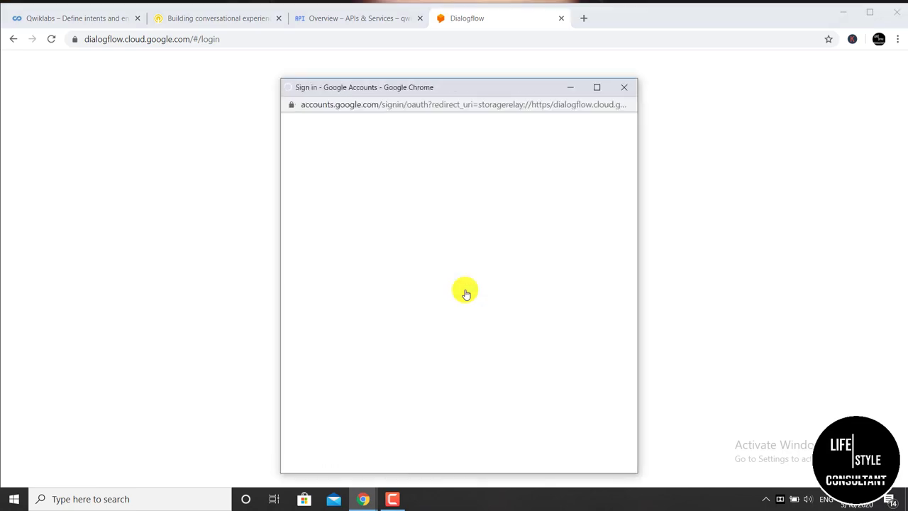
pyautogui.scroll(-3, 466, 293)
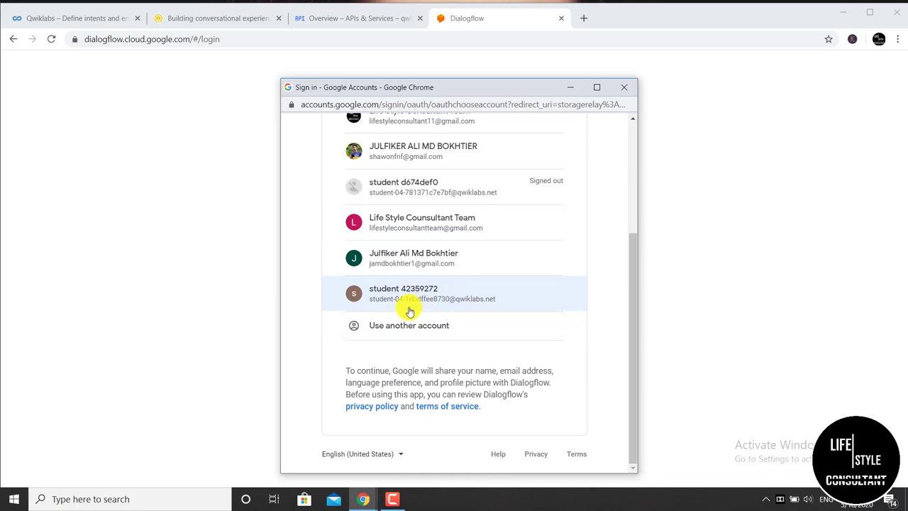
pyautogui.click(409, 312)
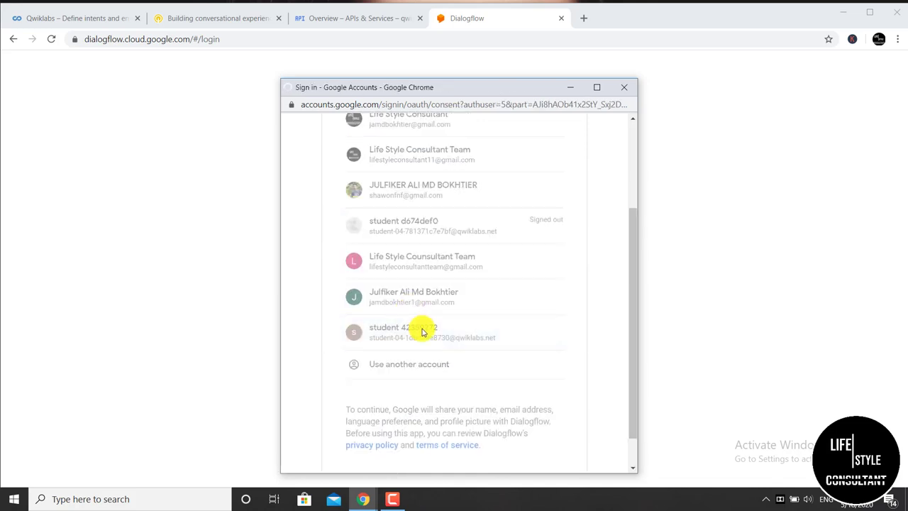
pyautogui.scroll(-3, 419, 333)
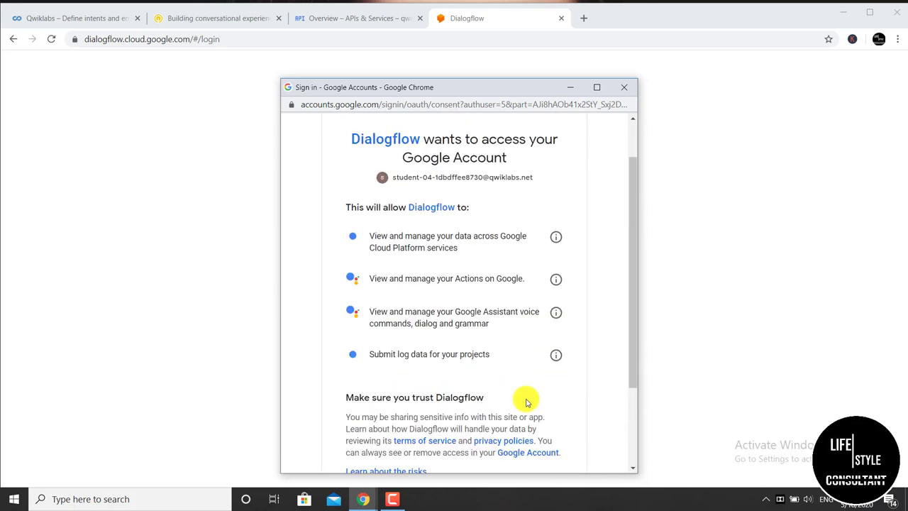
pyautogui.click(532, 395)
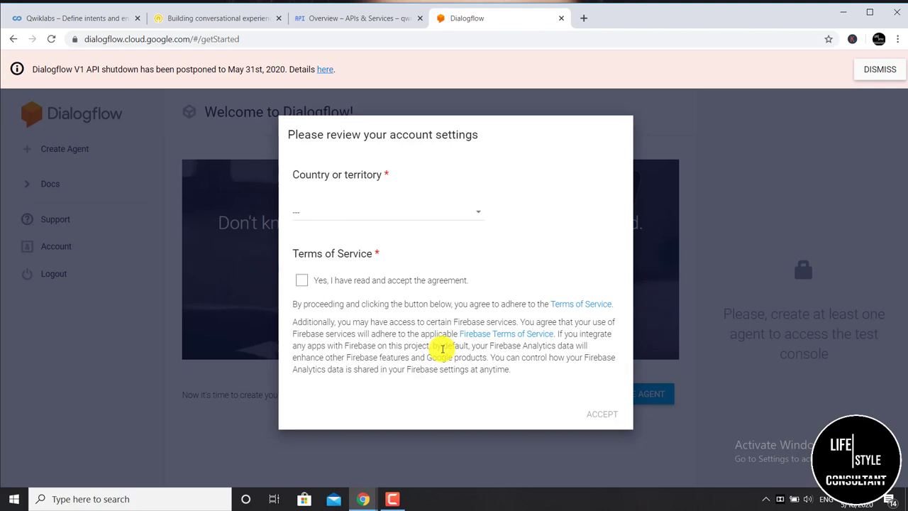
# Step: Set the account's country to Bangladesh and accept the Terms of Service
pyautogui.click(393, 216)
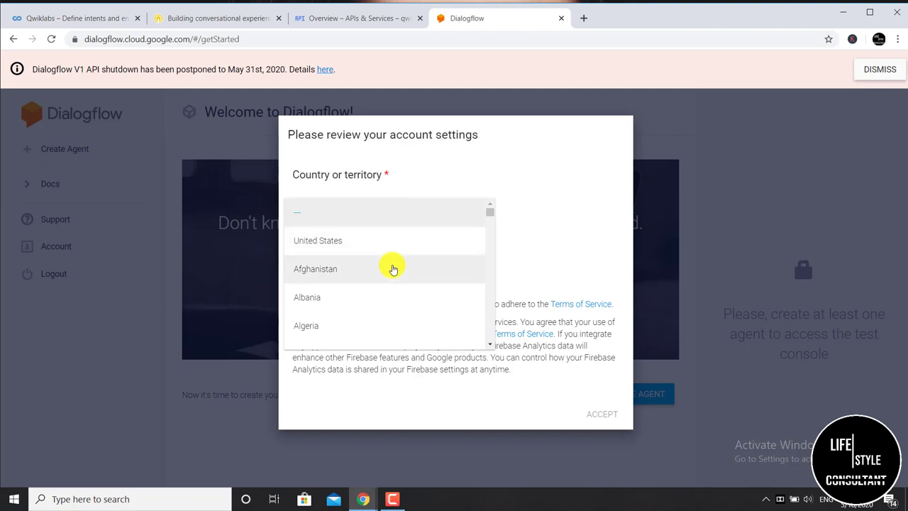
pyautogui.press('Escape')
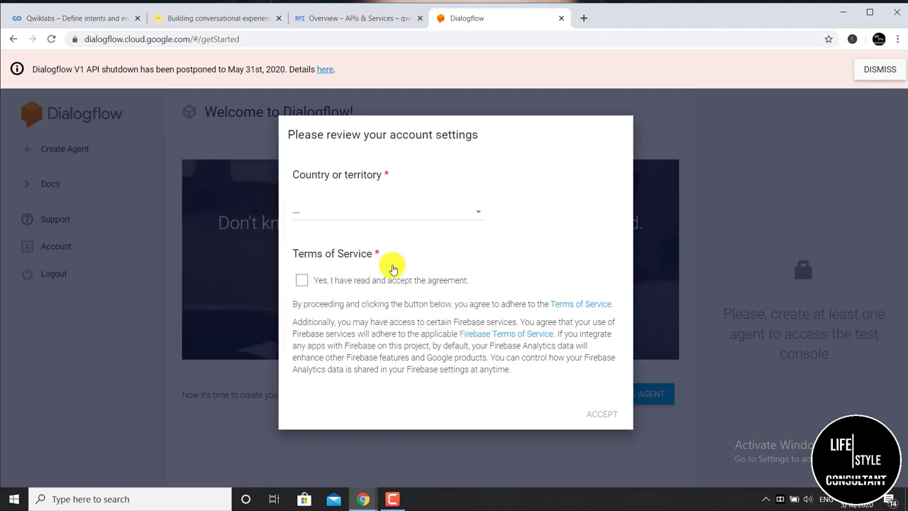
pyautogui.click(389, 223)
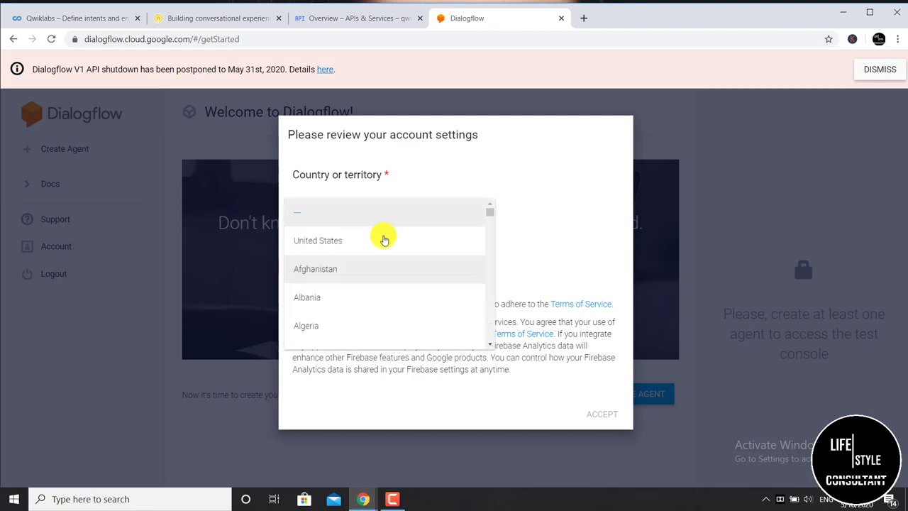
pyautogui.scroll(-3, 371, 282)
pyautogui.scroll(-4, 371, 281)
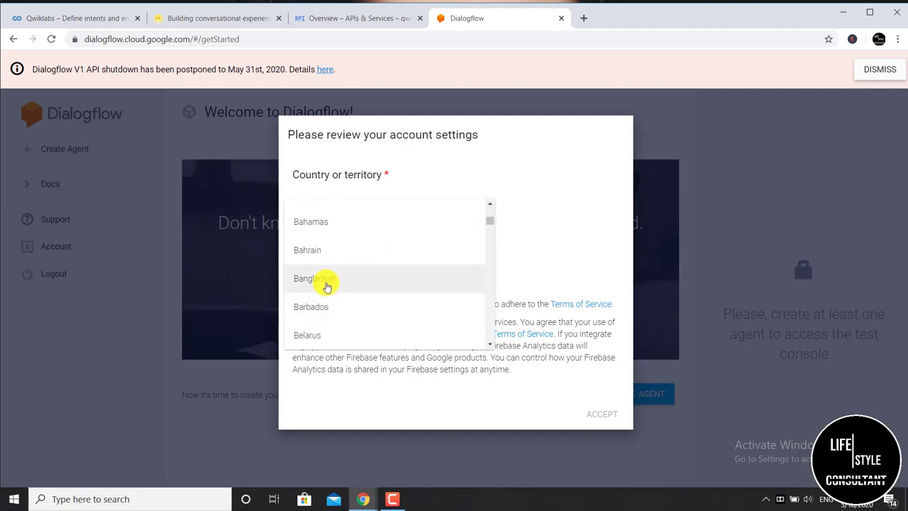
pyautogui.click(327, 286)
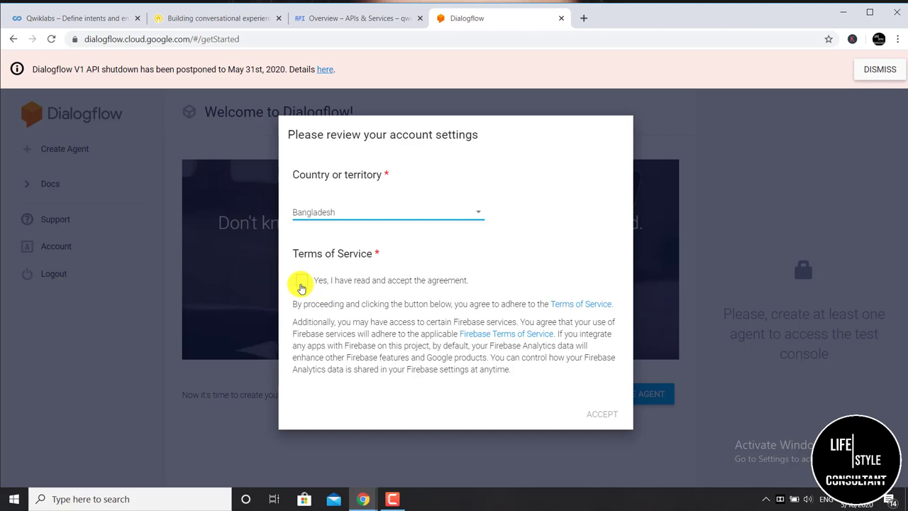
pyautogui.click(300, 284)
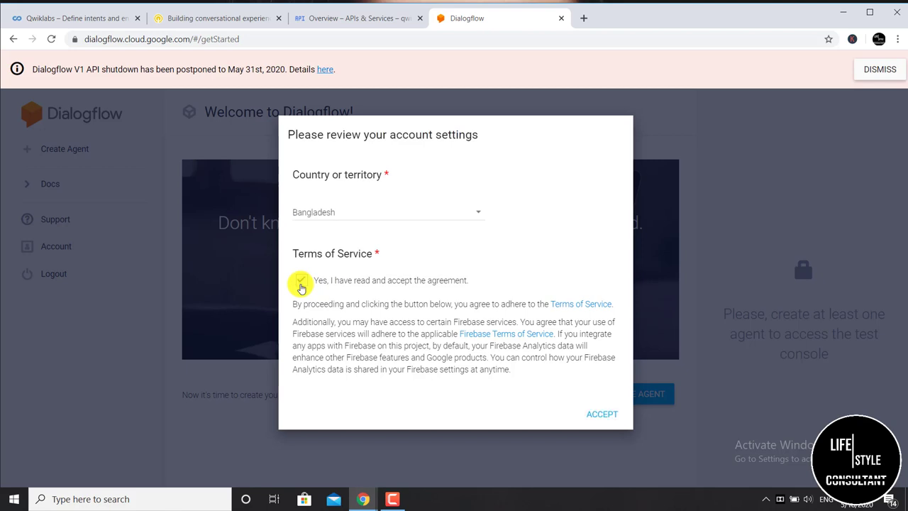
pyautogui.click(604, 419)
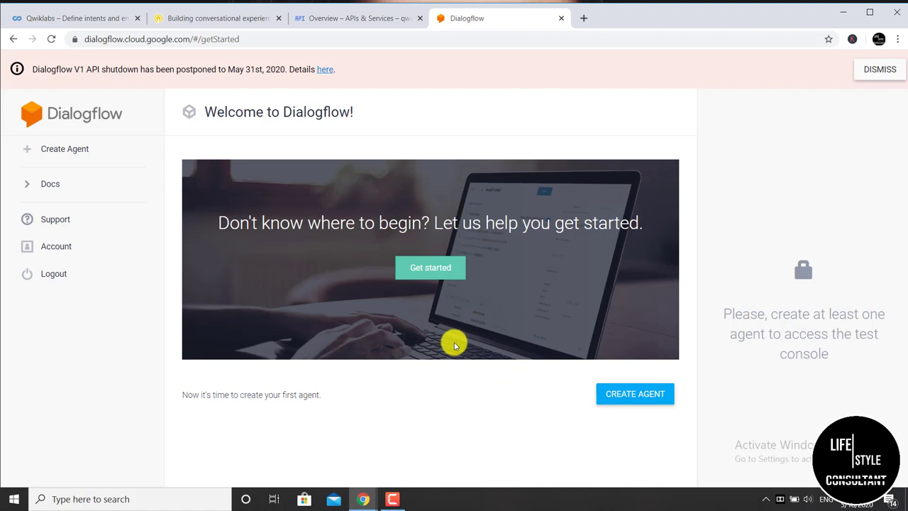
# Step: Start creating a new agent and name it Chatbot
pyautogui.click(644, 402)
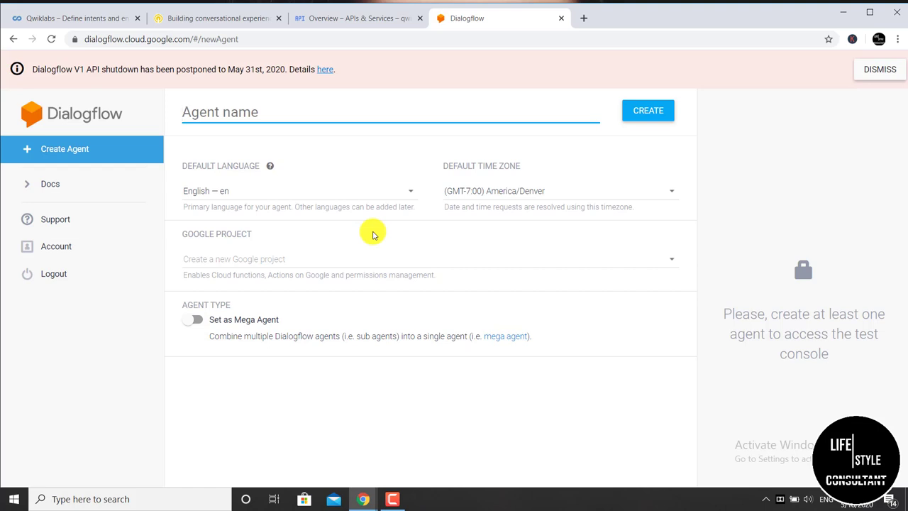
pyautogui.click(271, 114)
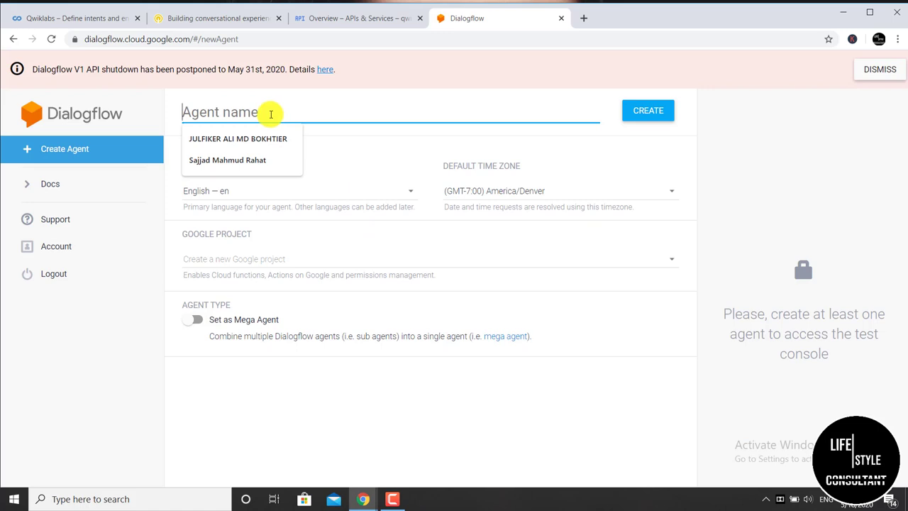
pyautogui.write('Chat')
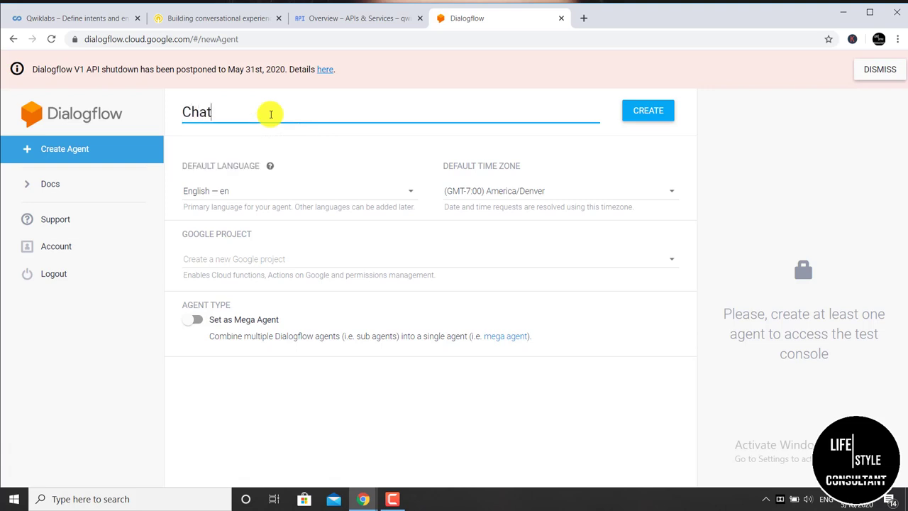
pyautogui.write('bot')
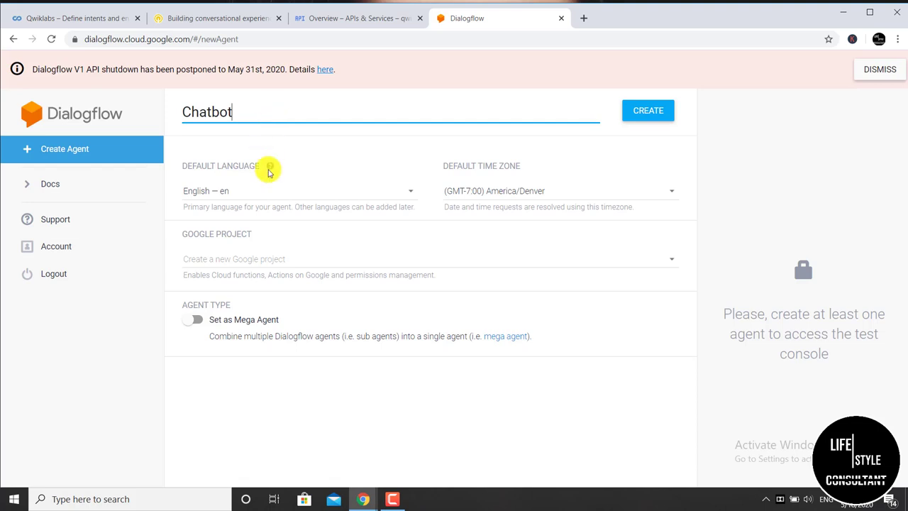
# Step: Import the existing Google project qwiklabs-gcp-04-a47500a7b16d for the new agent
pyautogui.click(265, 259)
pyautogui.click(266, 260)
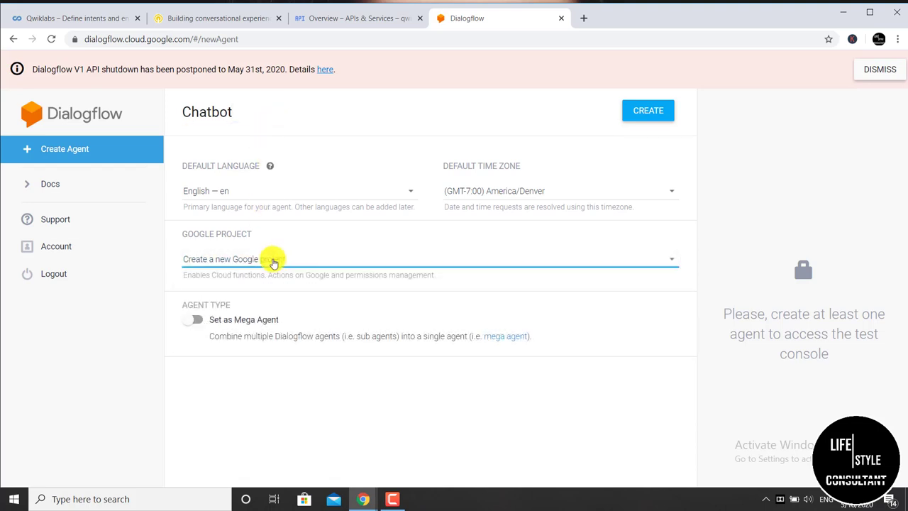
pyautogui.click(318, 265)
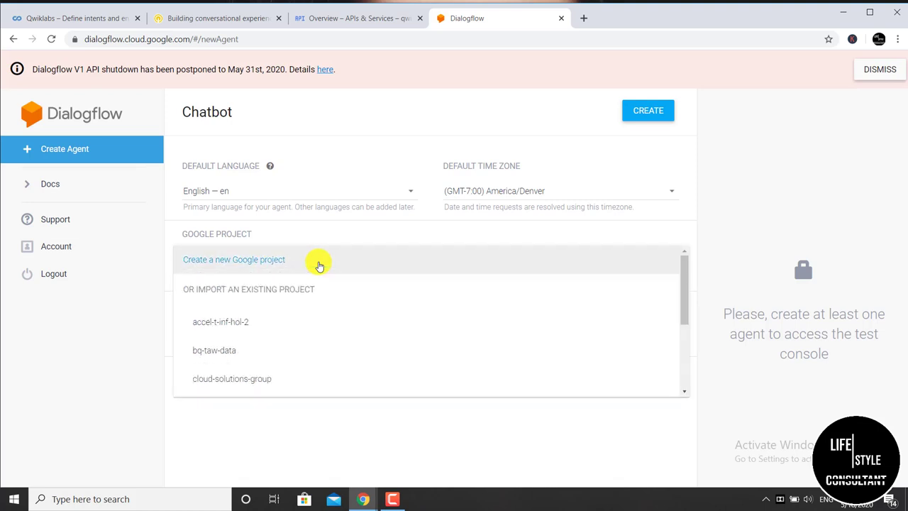
pyautogui.scroll(-3, 263, 348)
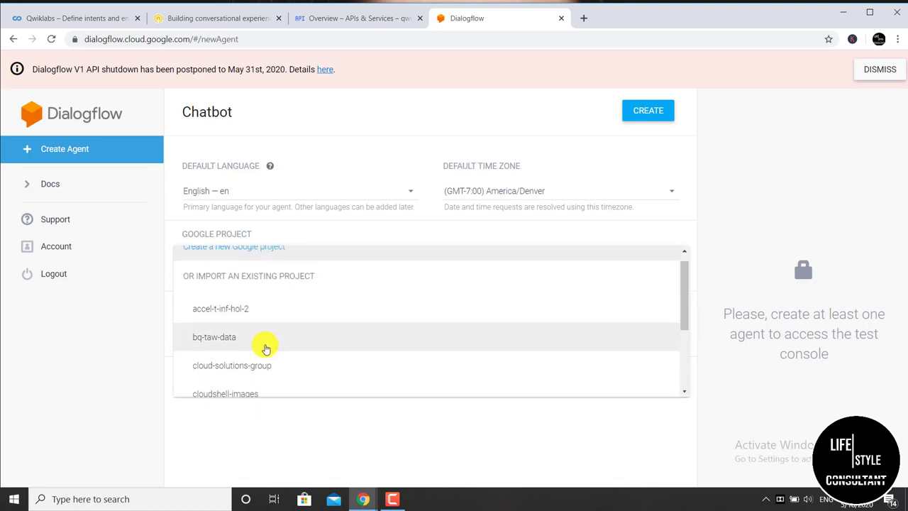
pyautogui.scroll(-1, 238, 383)
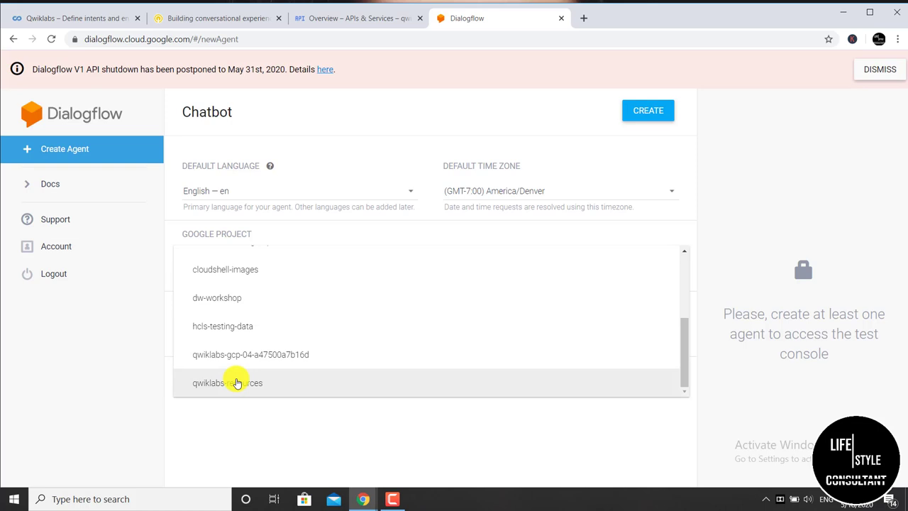
pyautogui.click(320, 357)
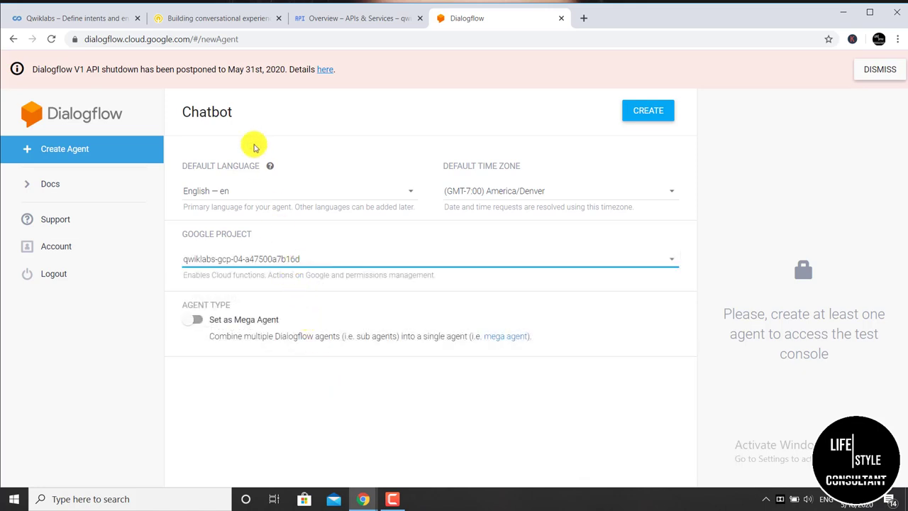
# Step: Check the selected Google project against the GCP Project ID on the lab page, and create the Chatbot agent
pyautogui.click(217, 18)
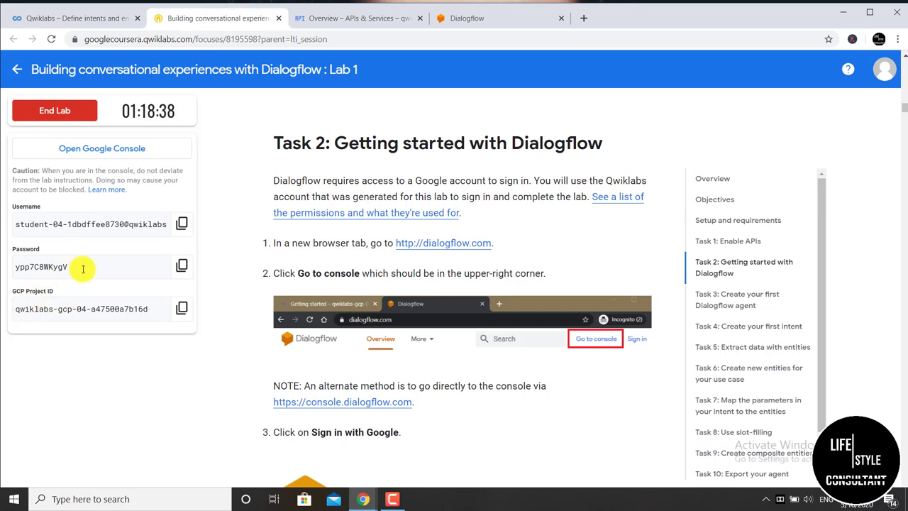
pyautogui.click(461, 19)
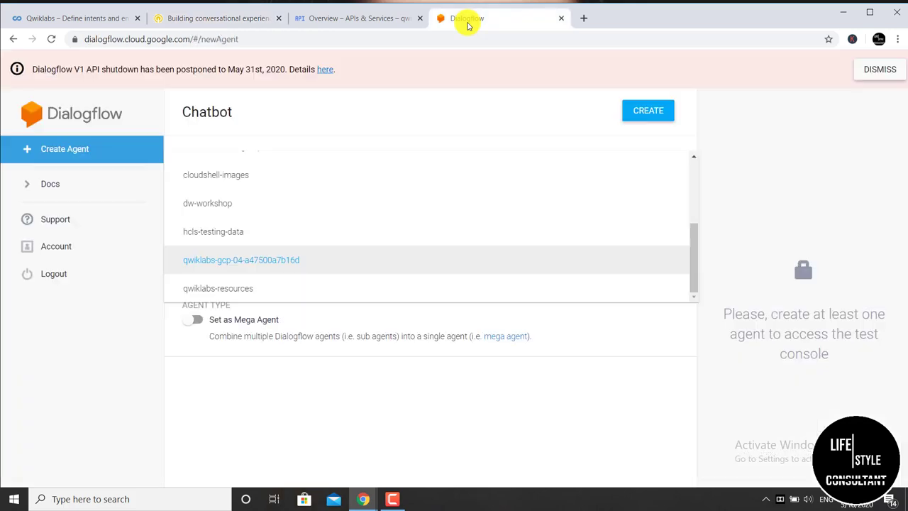
pyautogui.click(282, 259)
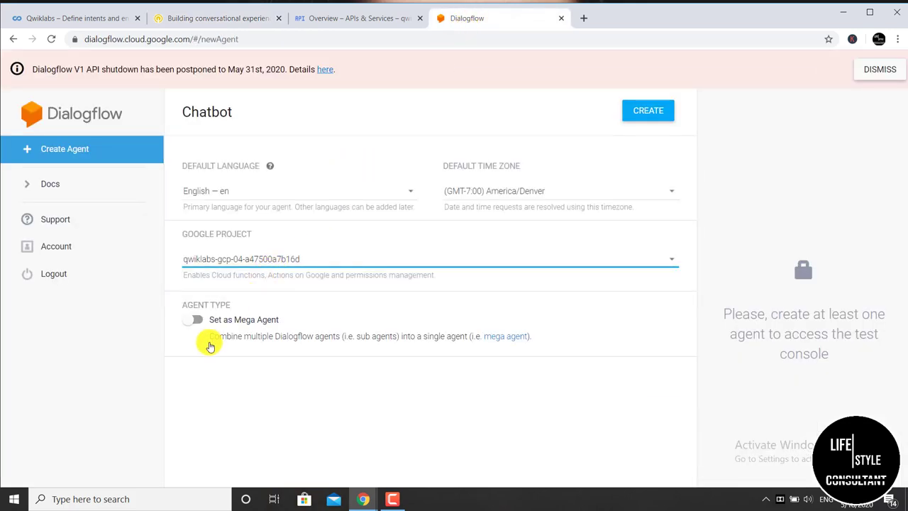
pyautogui.click(665, 121)
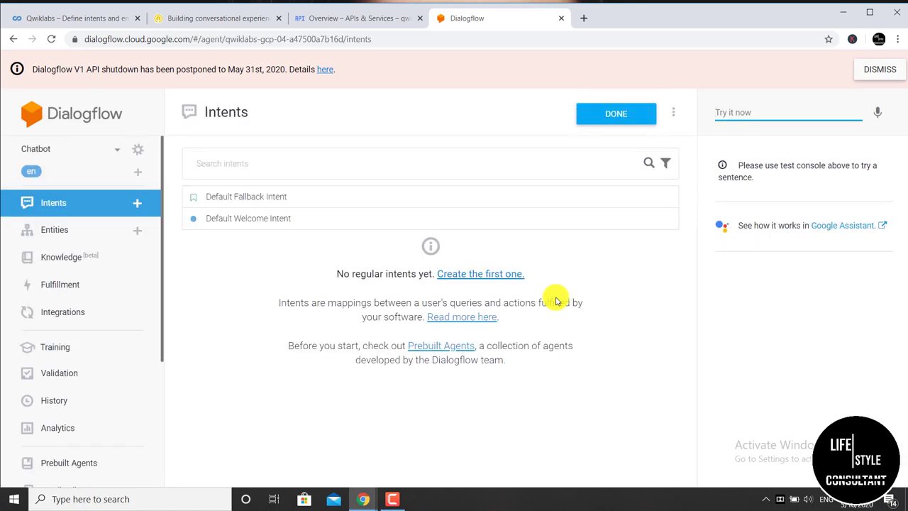
# Step: Test the agent's reply by sending the message "hi" in the test console
pyautogui.moveTo(229, 233)
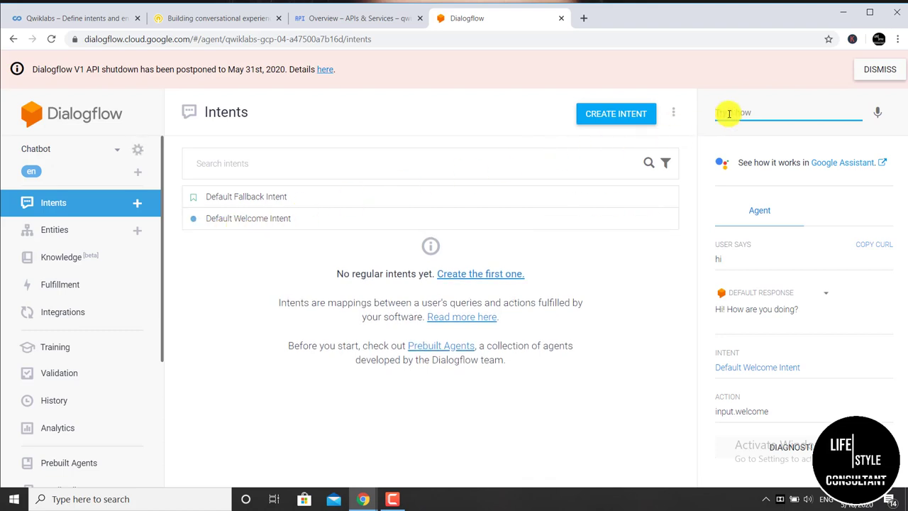
pyautogui.write('hi')
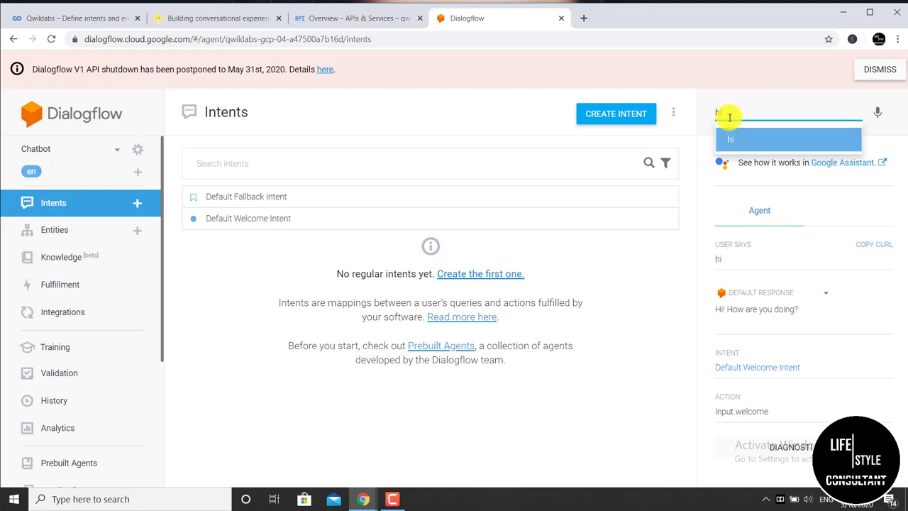
pyautogui.click(734, 139)
pyautogui.press('Return')
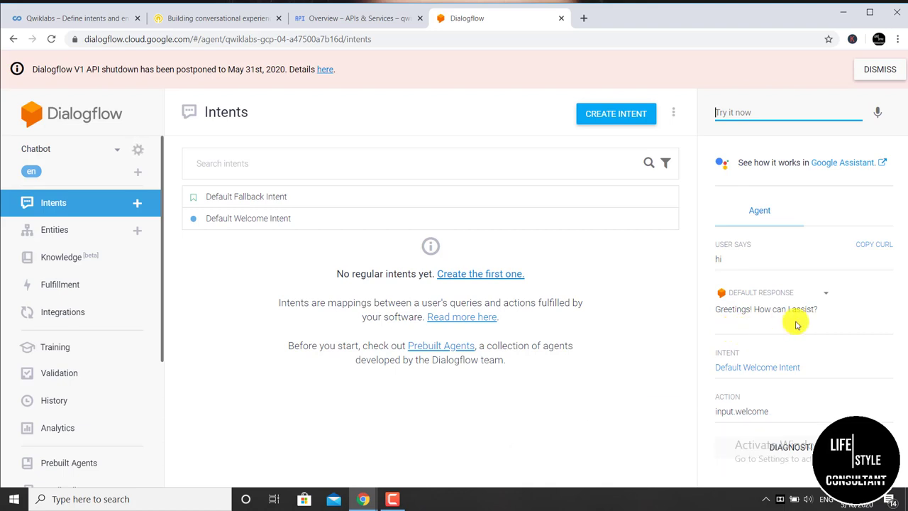
# Step: Open the Default Welcome Intent and delete all of its default text responses
pyautogui.click(296, 224)
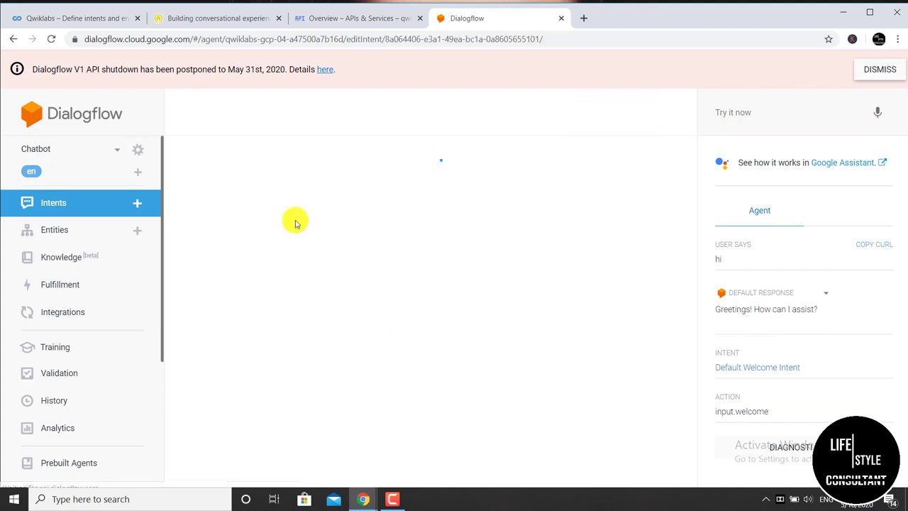
pyautogui.scroll(-1, 422, 307)
pyautogui.scroll(-7, 428, 310)
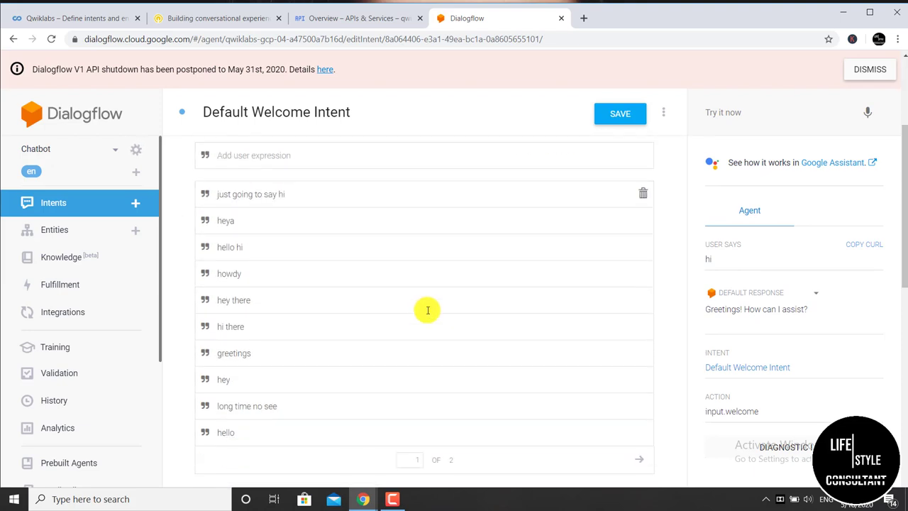
pyautogui.scroll(-3, 428, 310)
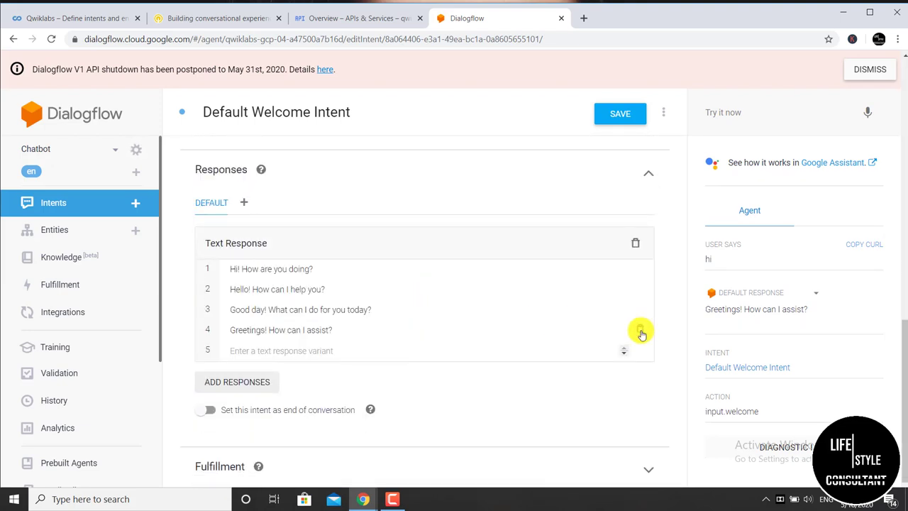
pyautogui.click(641, 332)
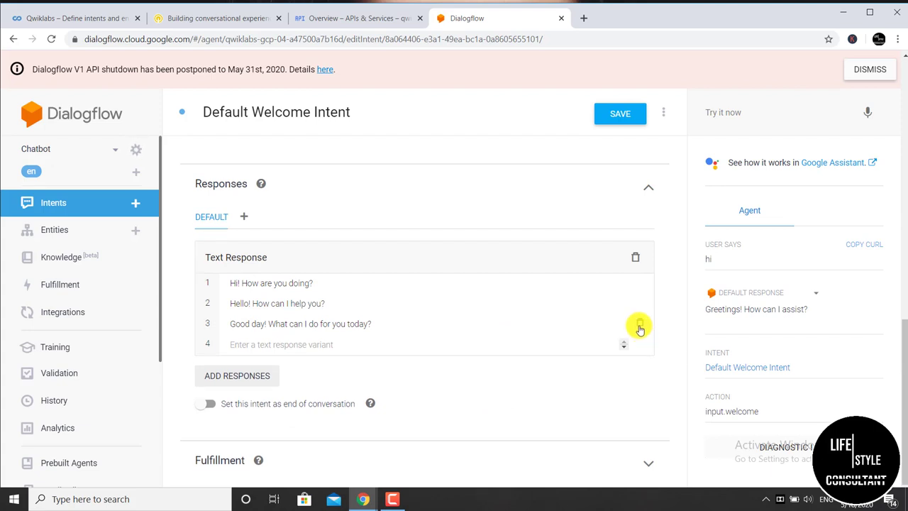
pyautogui.click(638, 324)
pyautogui.click(639, 325)
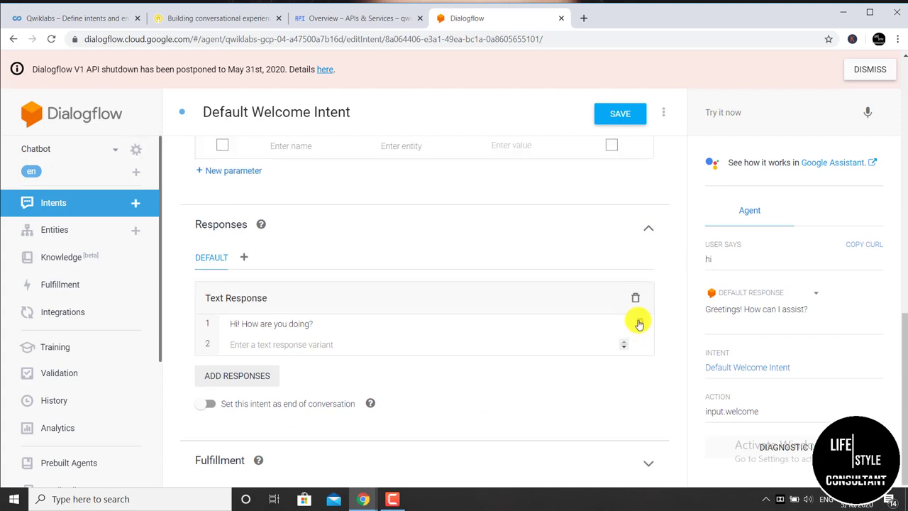
pyautogui.click(639, 324)
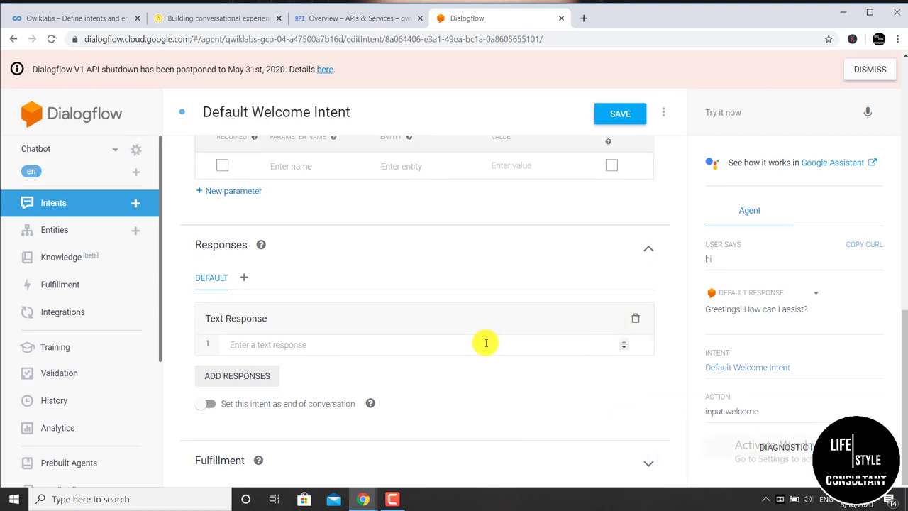
# Step: Find the Default Welcome Intent instructions on the Qwiklabs lab page and copy the suggested "Welcome to our store..." response
pyautogui.click(309, 345)
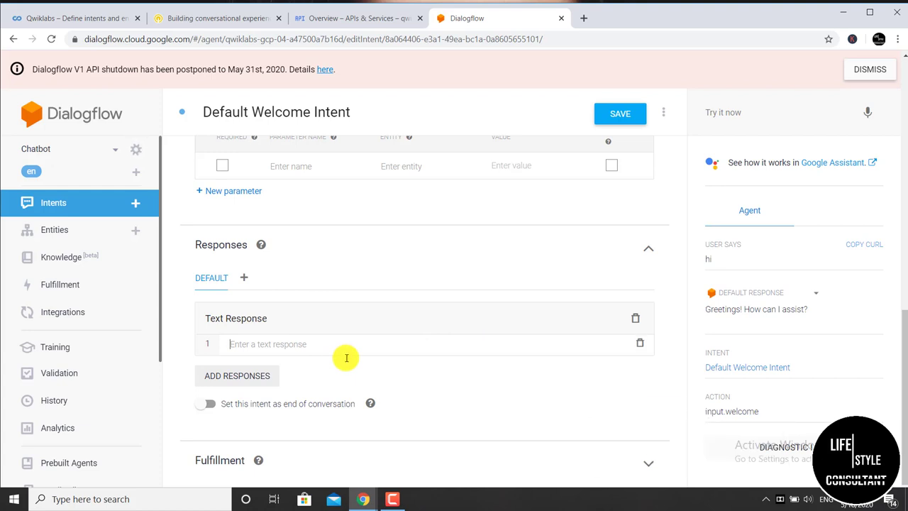
pyautogui.click(228, 22)
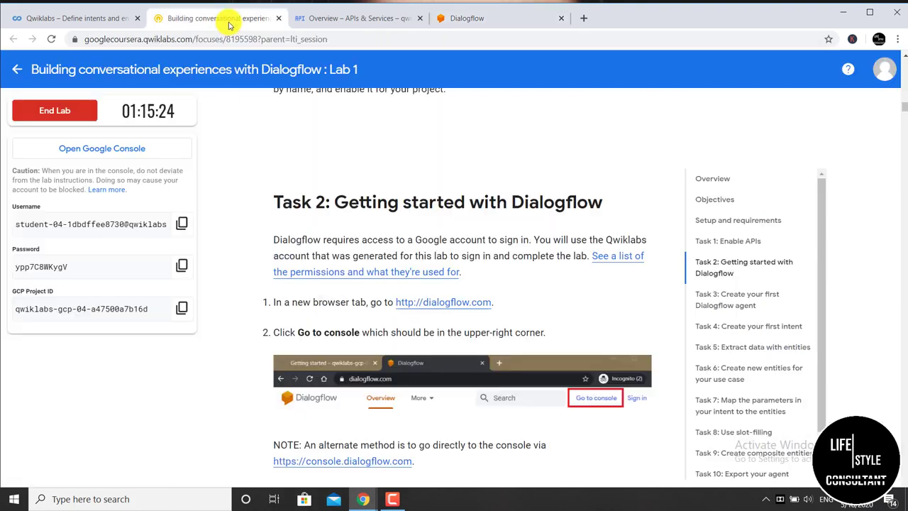
pyautogui.scroll(-15, 351, 312)
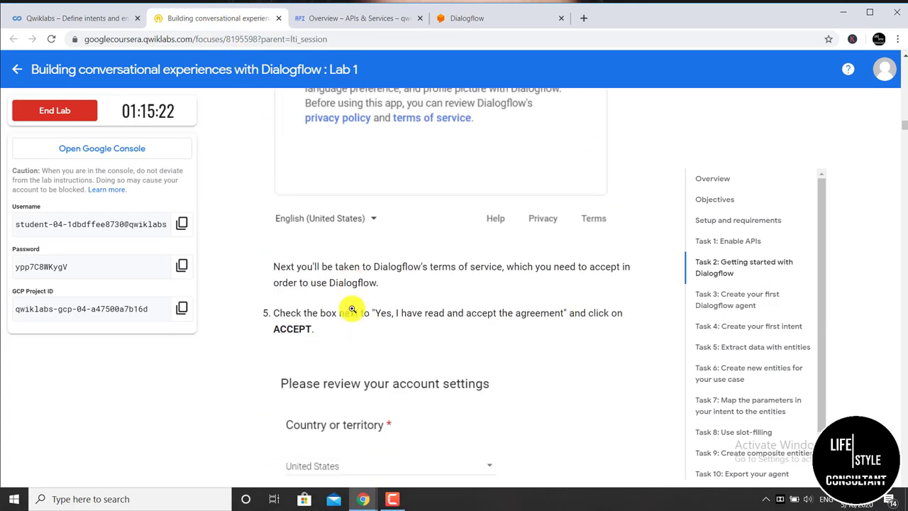
pyautogui.scroll(-15, 352, 312)
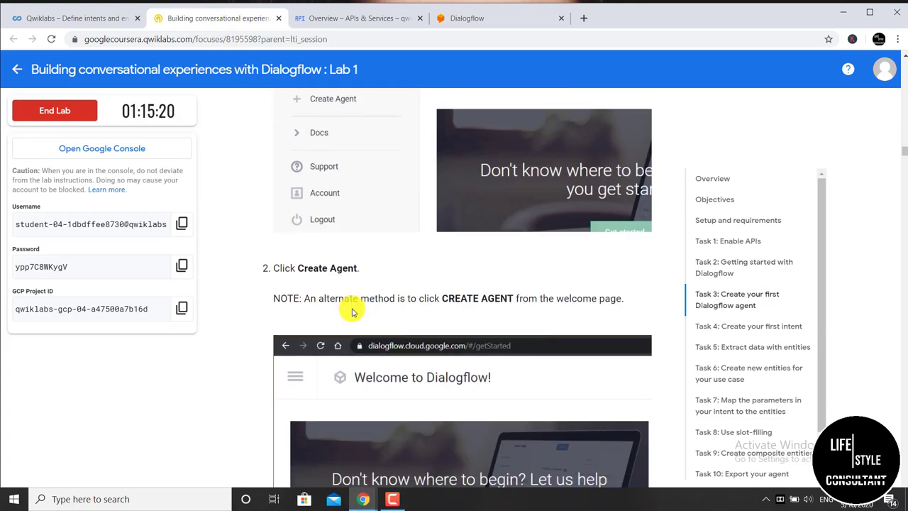
pyautogui.scroll(-15, 352, 312)
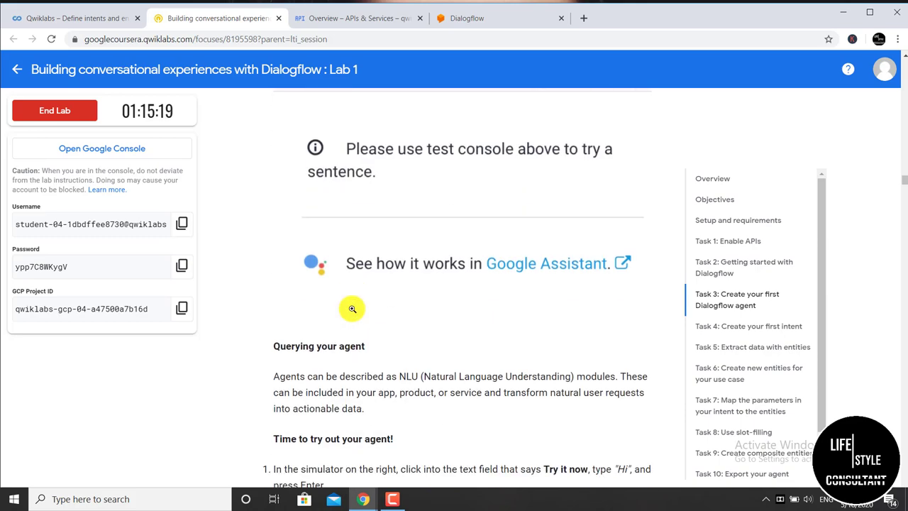
pyautogui.scroll(2, 351, 309)
pyautogui.scroll(-6, 352, 308)
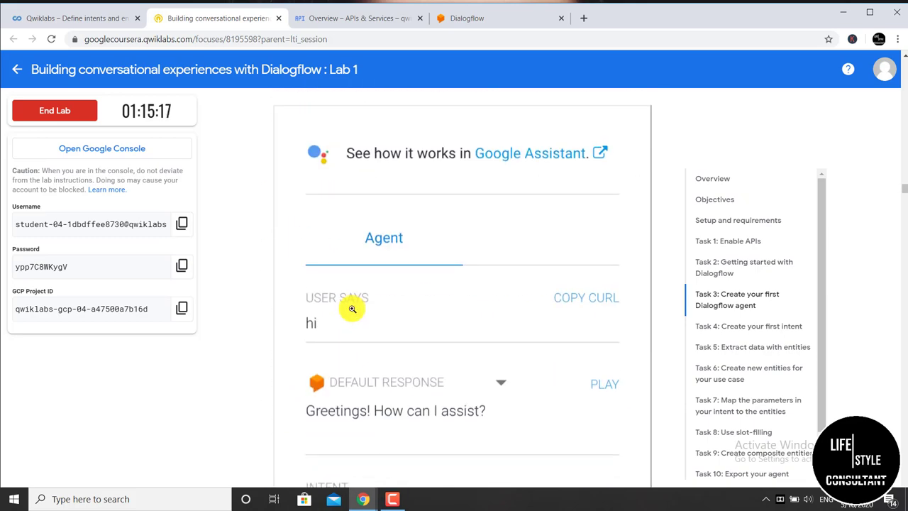
pyautogui.scroll(-5, 352, 284)
pyautogui.scroll(1, 351, 254)
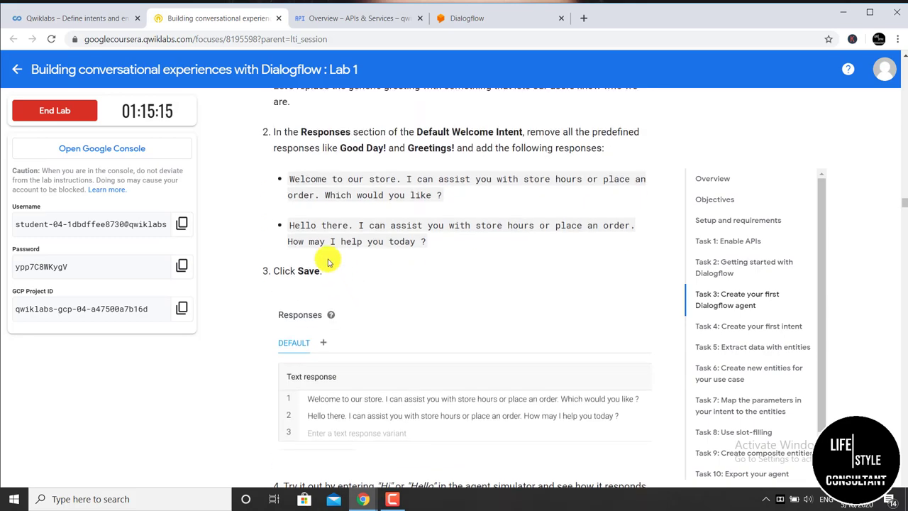
pyautogui.moveTo(303, 187); pyautogui.dragTo(401, 210)
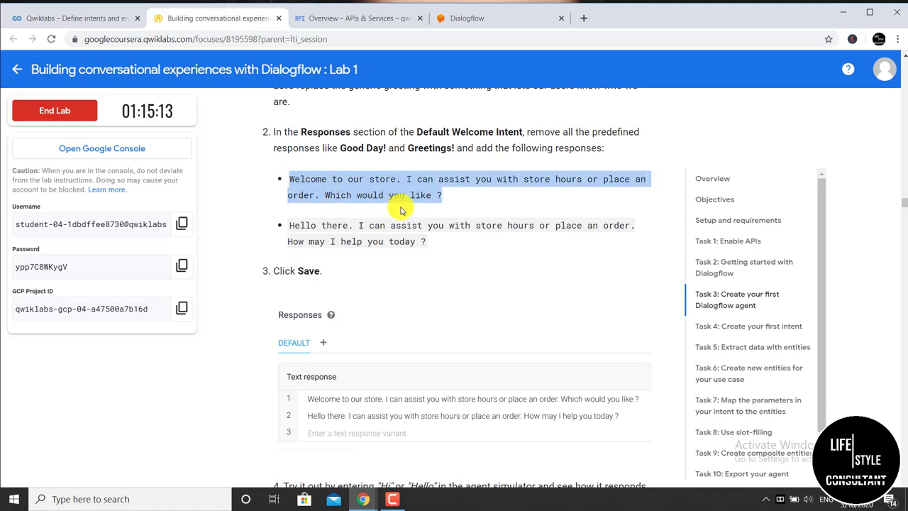
pyautogui.click(437, 201)
pyautogui.moveTo(343, 192); pyautogui.dragTo(294, 179)
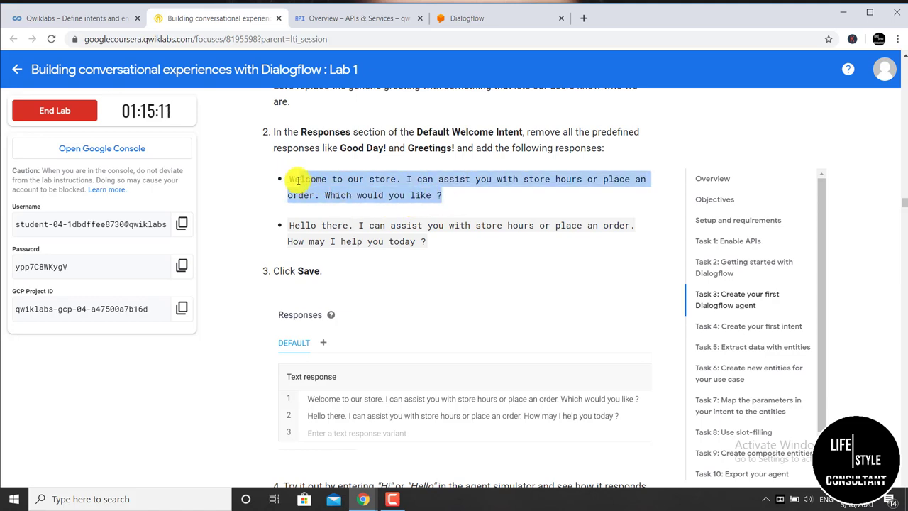
pyautogui.rightClick(301, 180)
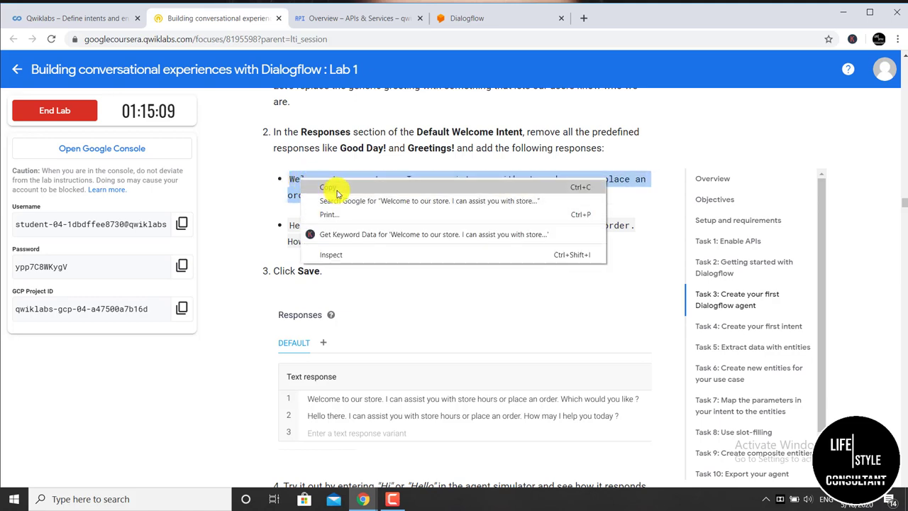
pyautogui.click(316, 187)
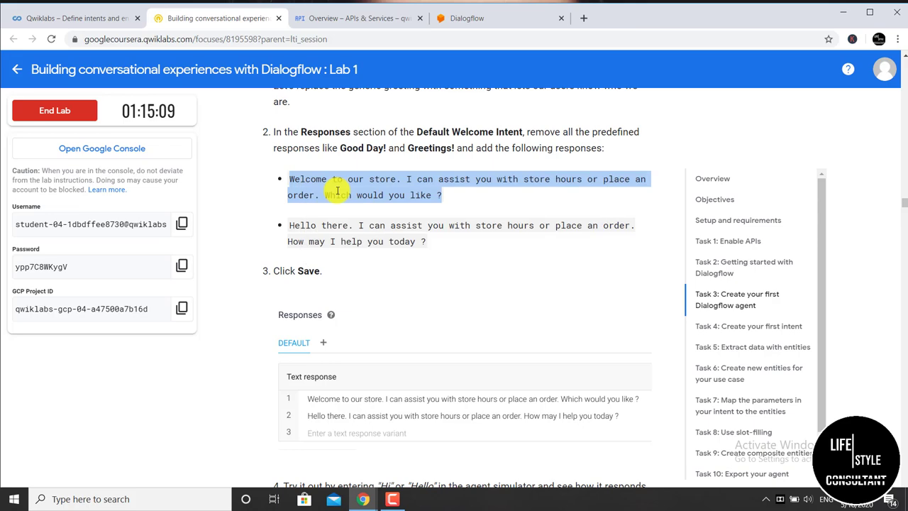
# Step: In Dialogflow, add "Welcome to our store. I can assist you with store hours or place an order. Which would you like ?" as the first text response
pyautogui.click(501, 17)
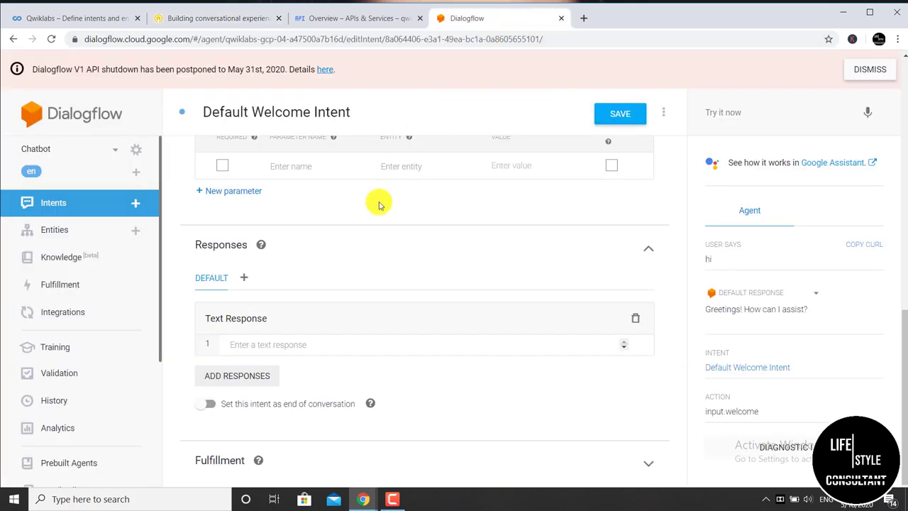
pyautogui.rightClick(282, 345)
pyautogui.click(325, 252)
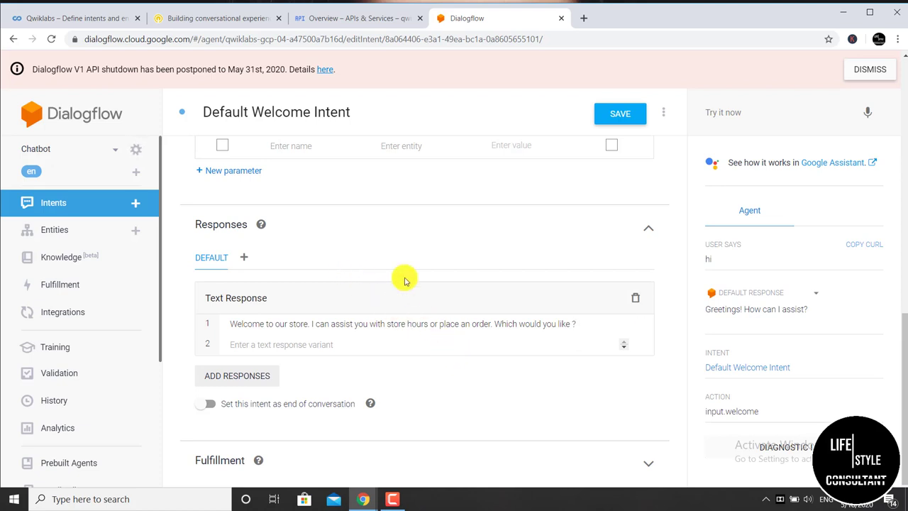
# Step: Copy the lab page's "Hello there... How may I help you today ?" response into the intent as the second text response, and save the intent
pyautogui.click(217, 19)
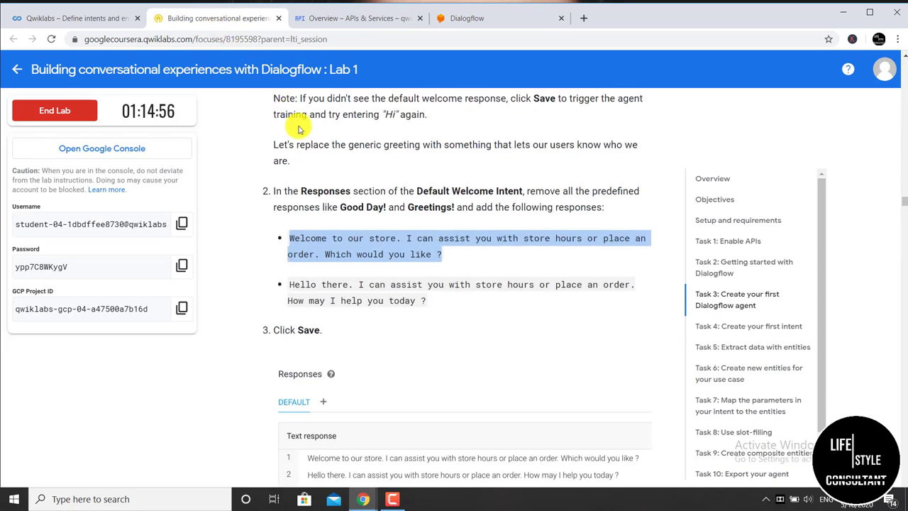
pyautogui.moveTo(426, 300); pyautogui.dragTo(290, 286)
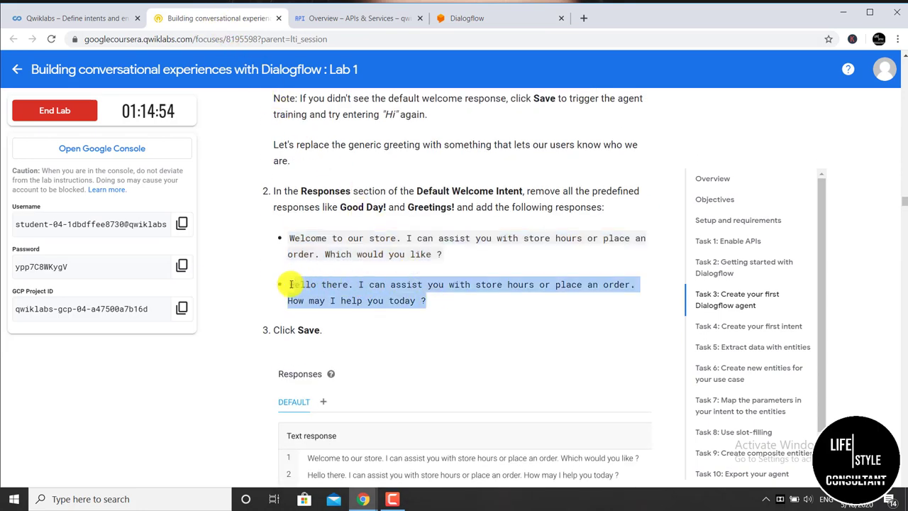
pyautogui.rightClick(289, 286)
pyautogui.click(313, 299)
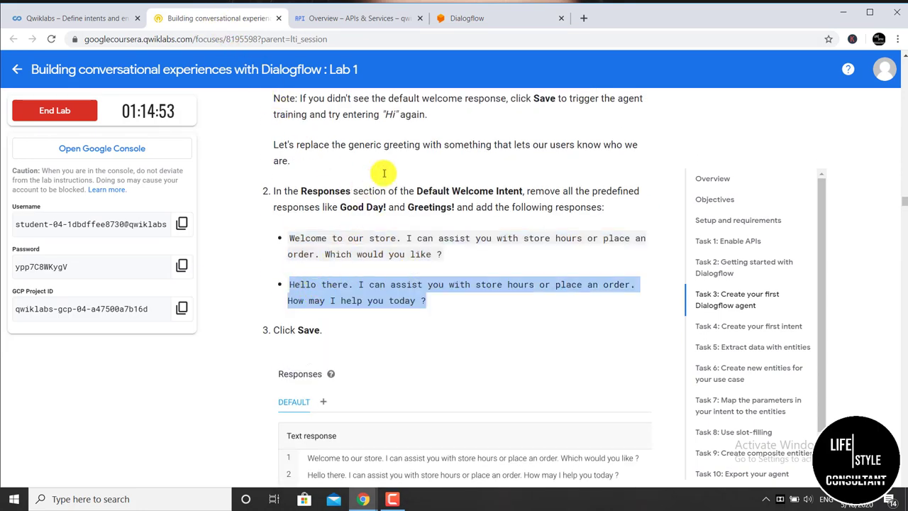
pyautogui.click(467, 18)
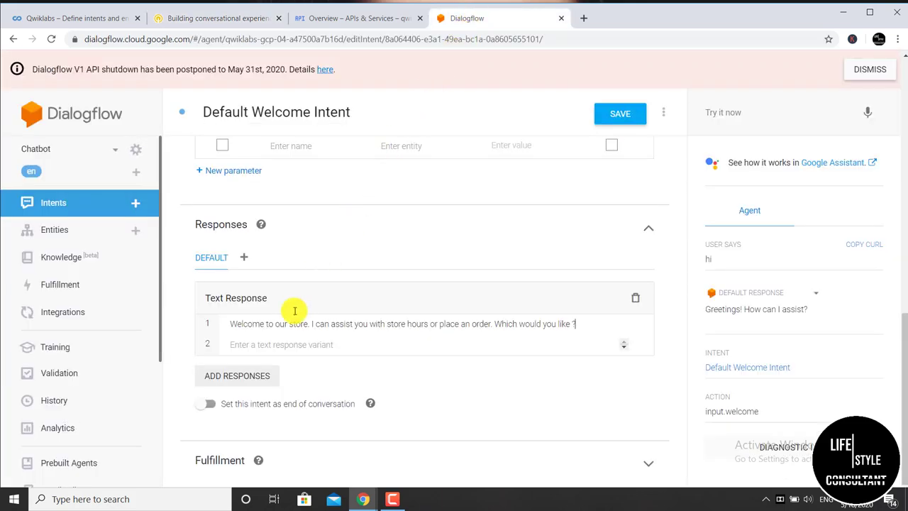
pyautogui.rightClick(272, 346)
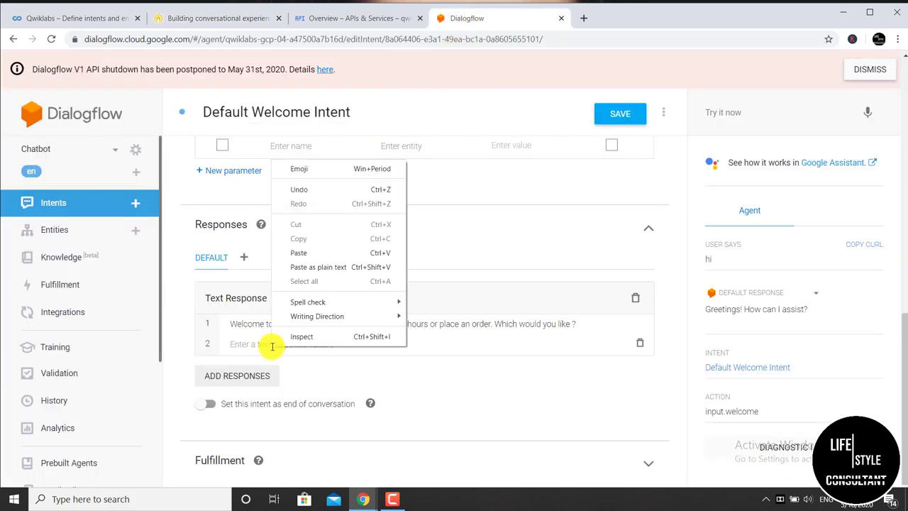
pyautogui.click(304, 254)
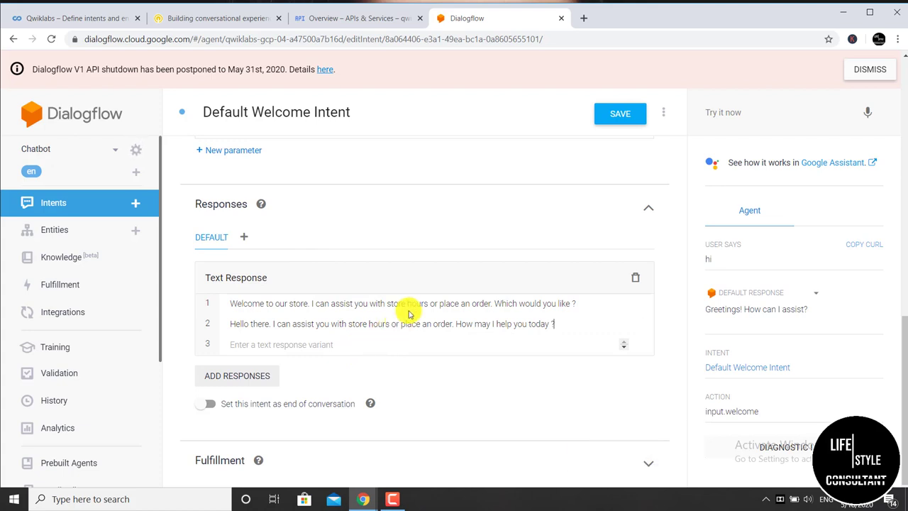
pyautogui.click(632, 121)
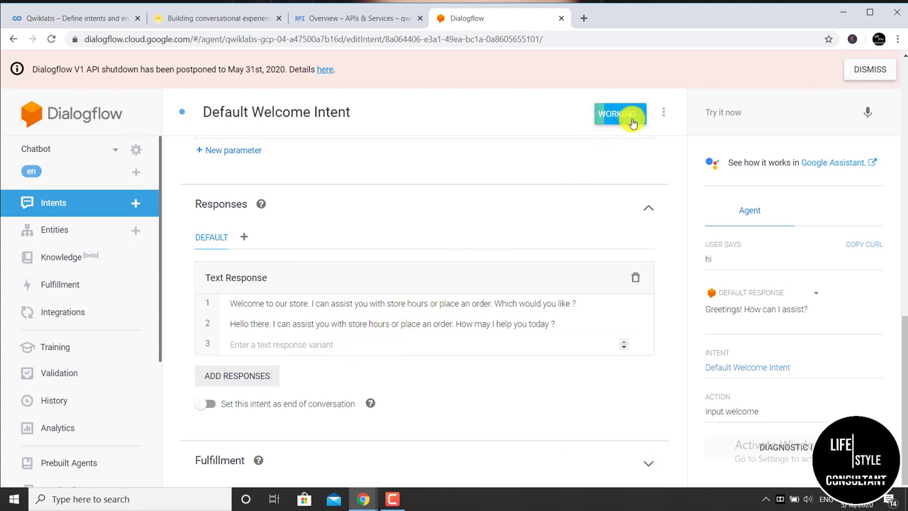
# Step: Test the updated welcome responses by sending "hi" to the agent in the test console
pyautogui.click(755, 116)
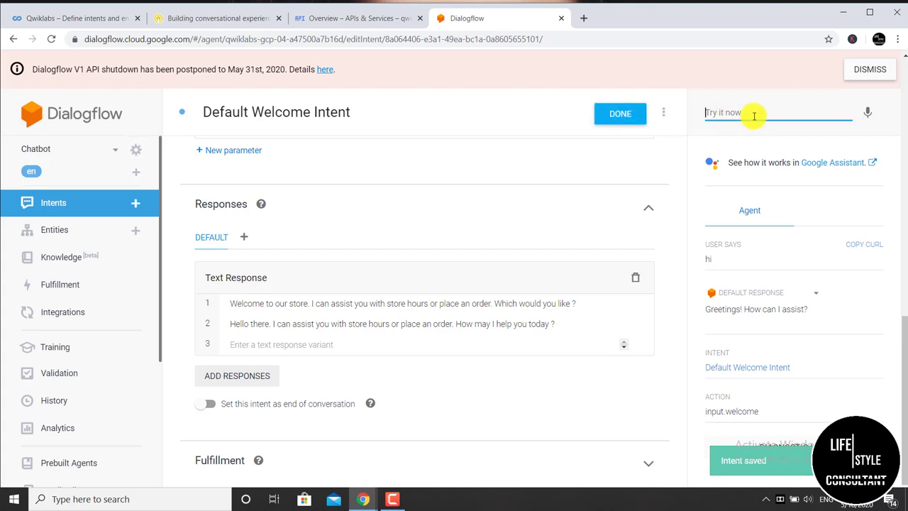
pyautogui.write('hi')
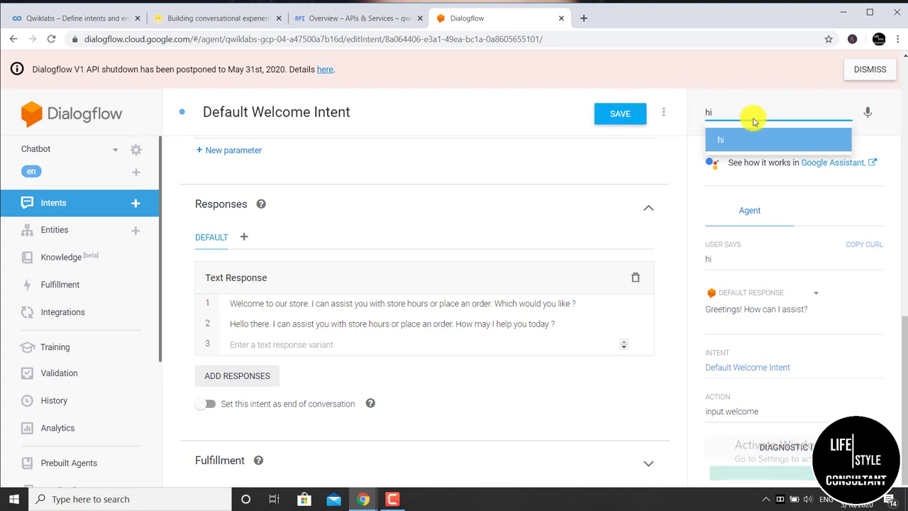
pyautogui.click(751, 141)
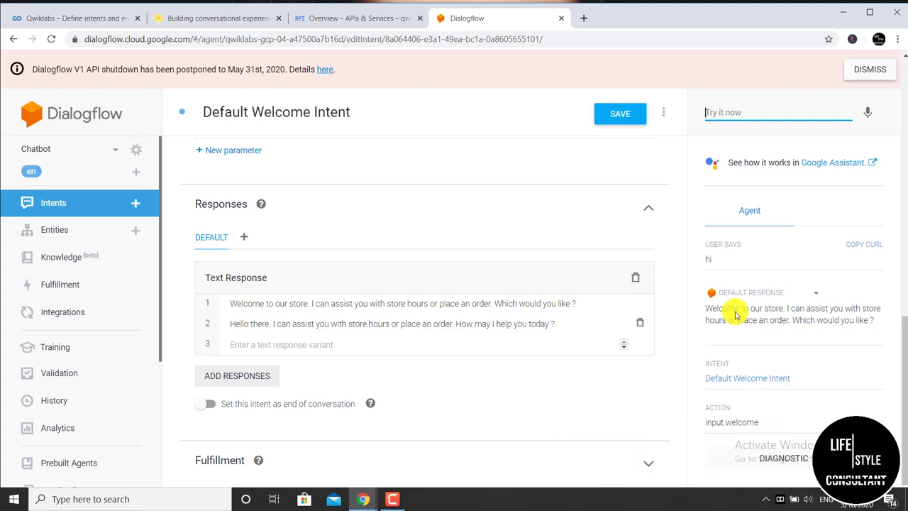
# Step: Start a new intent for the Chatbot agent and name it opening.hours
pyautogui.click(135, 206)
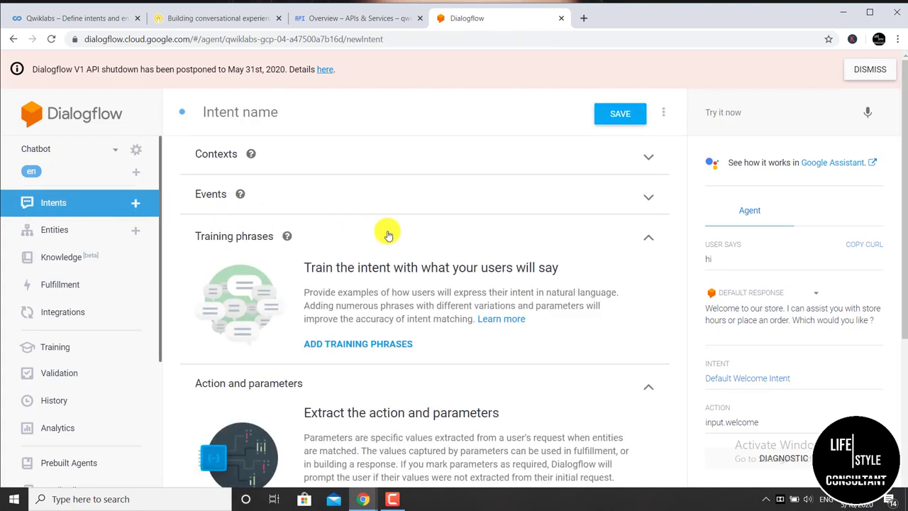
pyautogui.click(388, 236)
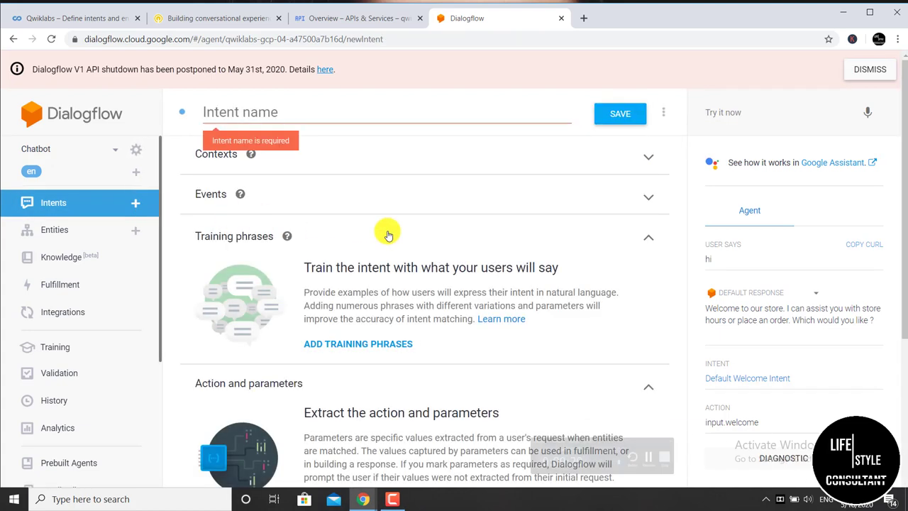
pyautogui.click(304, 115)
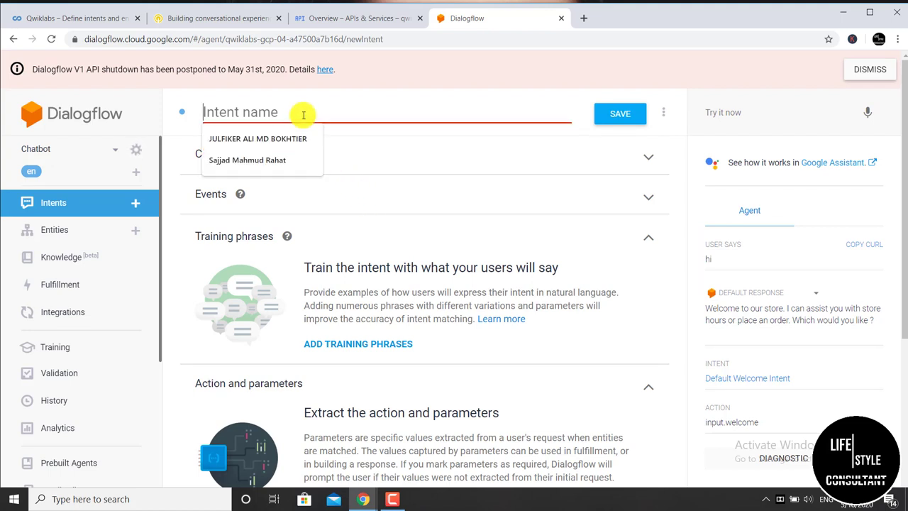
pyautogui.write('op')
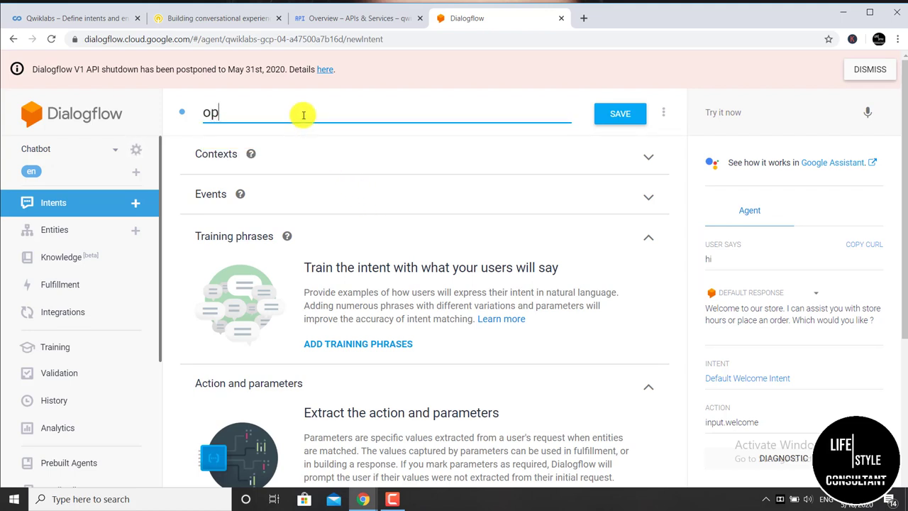
pyautogui.write('ening.hours')
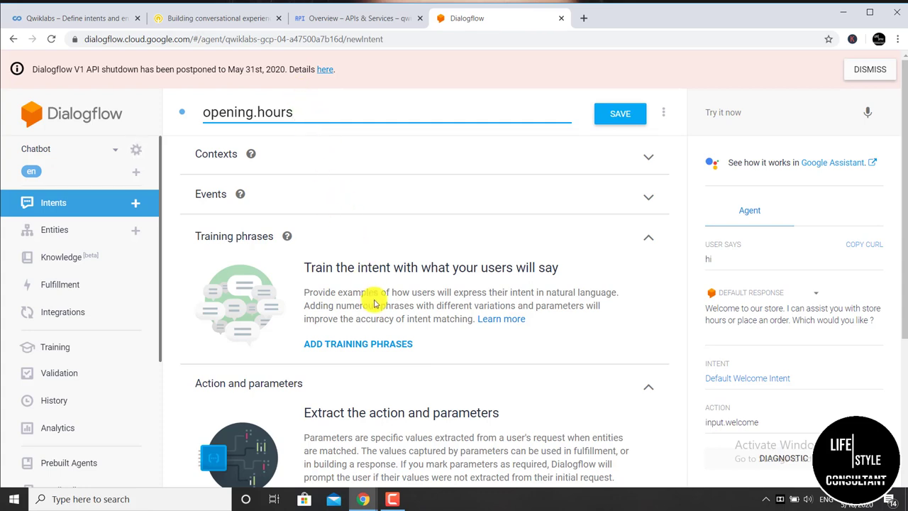
# Step: Copy "What time do you open ?" from the lab page and add it as the first training phrase of the opening.hours intent
pyautogui.click(389, 344)
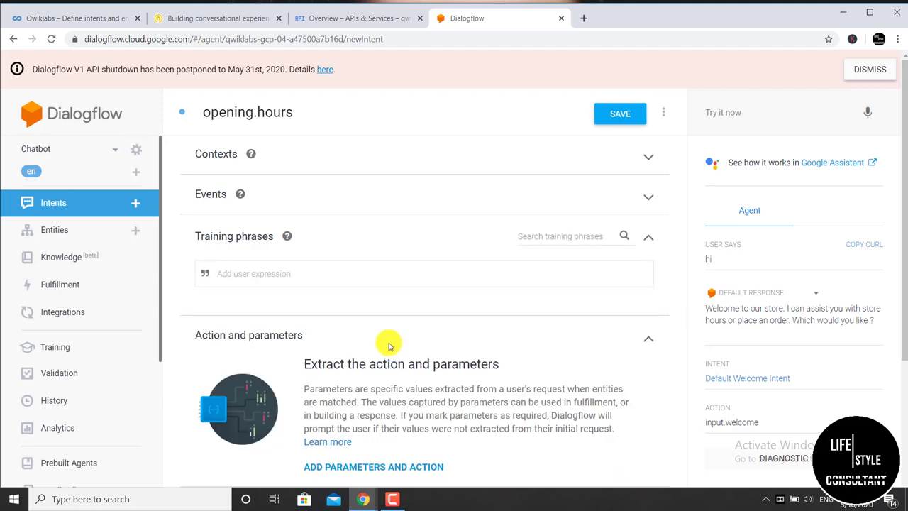
pyautogui.click(213, 18)
pyautogui.scroll(-5, 385, 345)
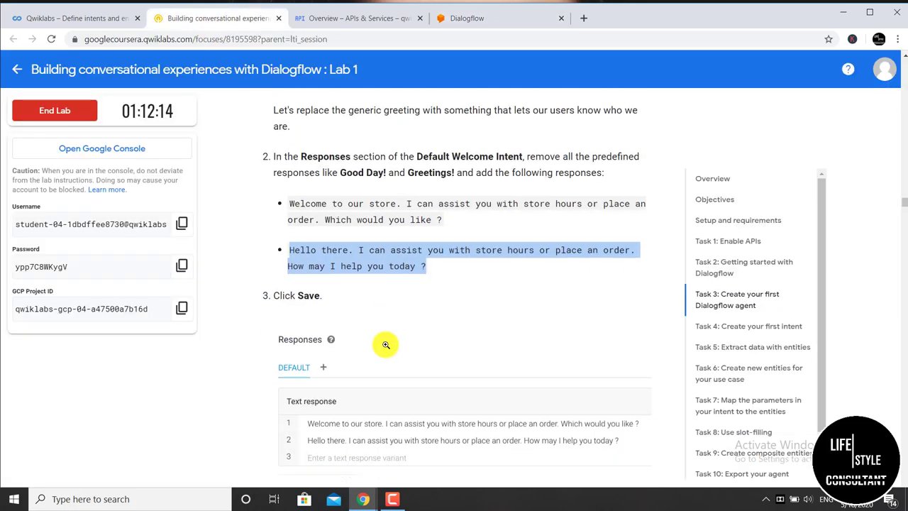
pyautogui.scroll(-6, 386, 345)
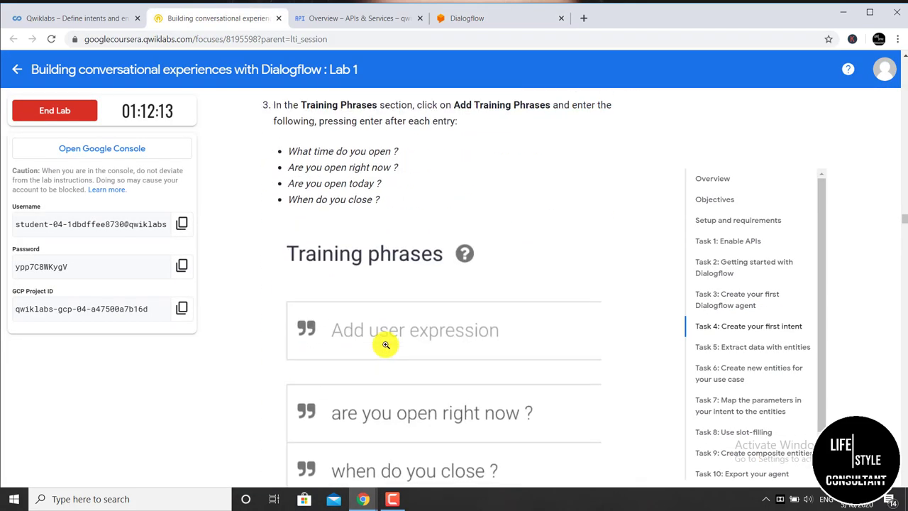
pyautogui.scroll(2, 385, 345)
pyautogui.moveTo(399, 311); pyautogui.dragTo(289, 312)
pyautogui.rightClick(297, 312)
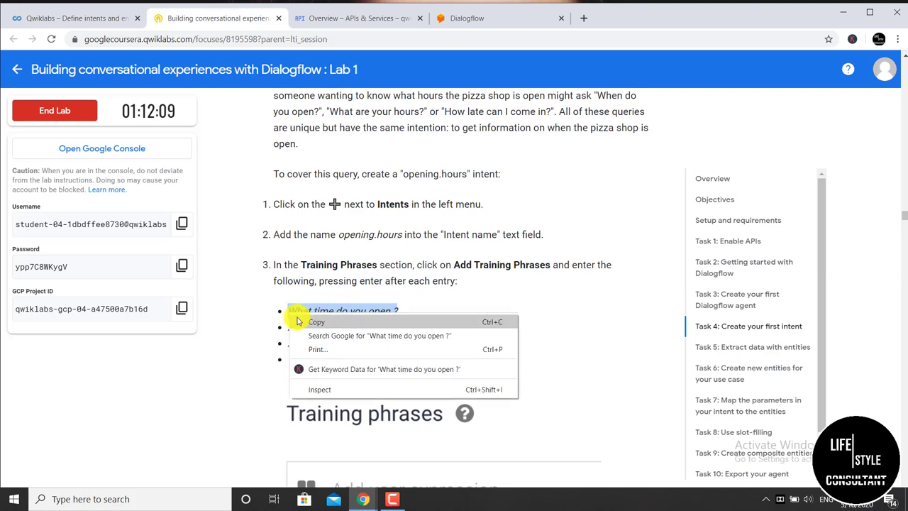
pyautogui.click(313, 320)
pyautogui.click(462, 20)
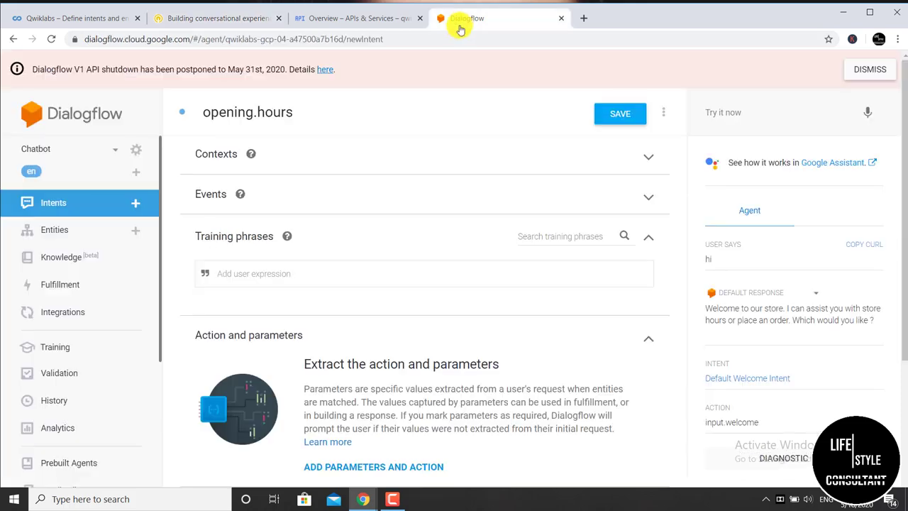
pyautogui.rightClick(282, 272)
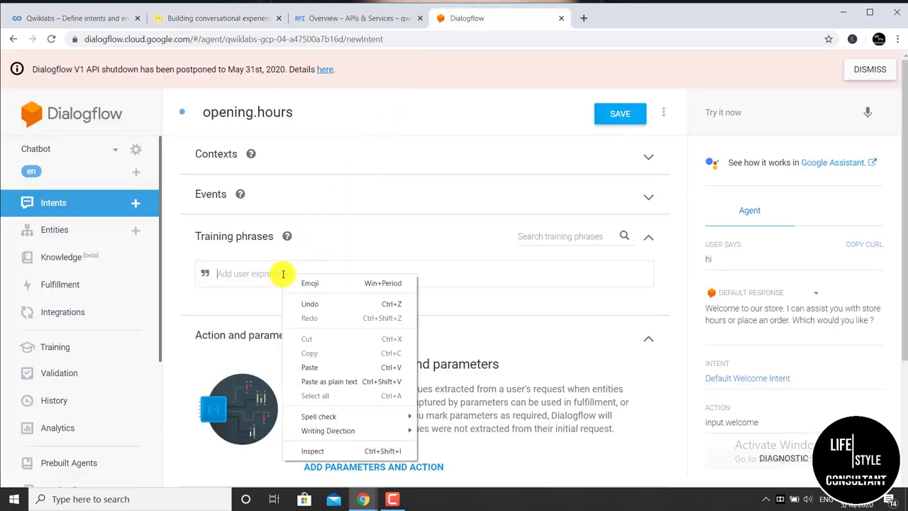
pyautogui.click(334, 364)
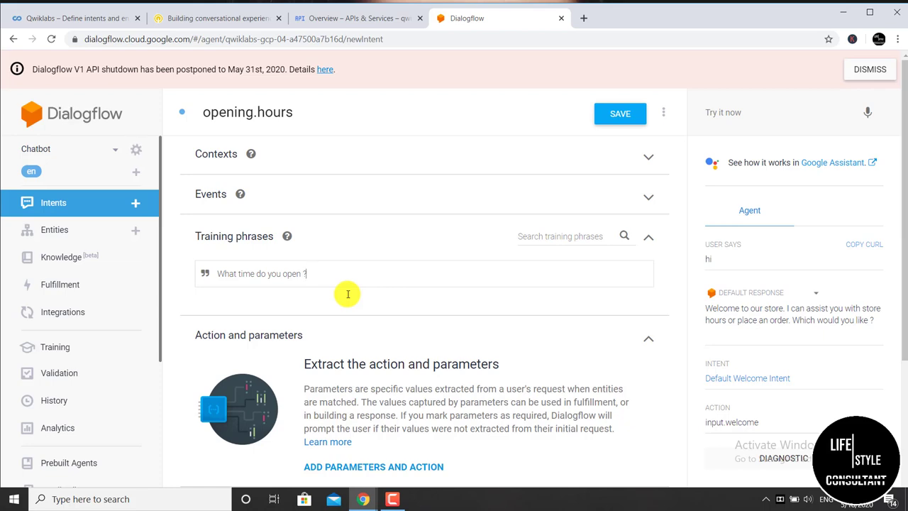
pyautogui.press('Return')
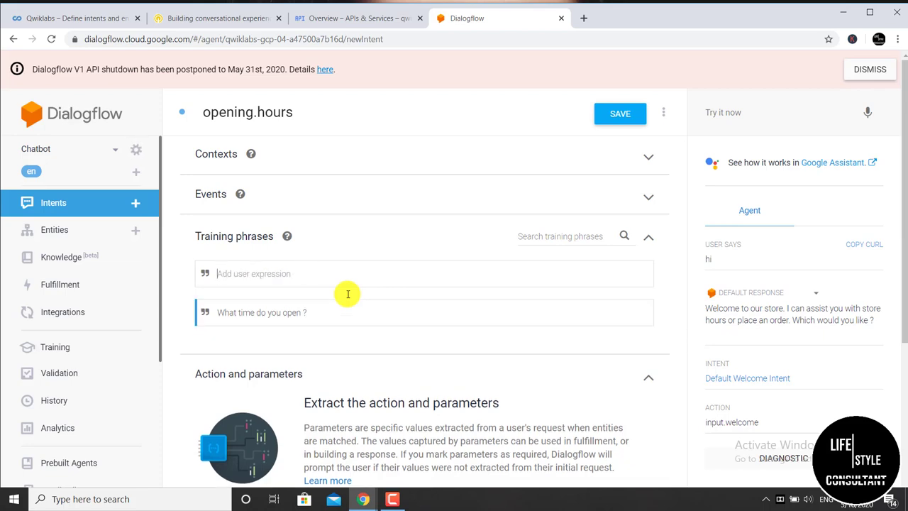
# Step: Copy "Are you open right now ?" from the lab page and add it as the second training phrase in Dialogflow
pyautogui.click(234, 18)
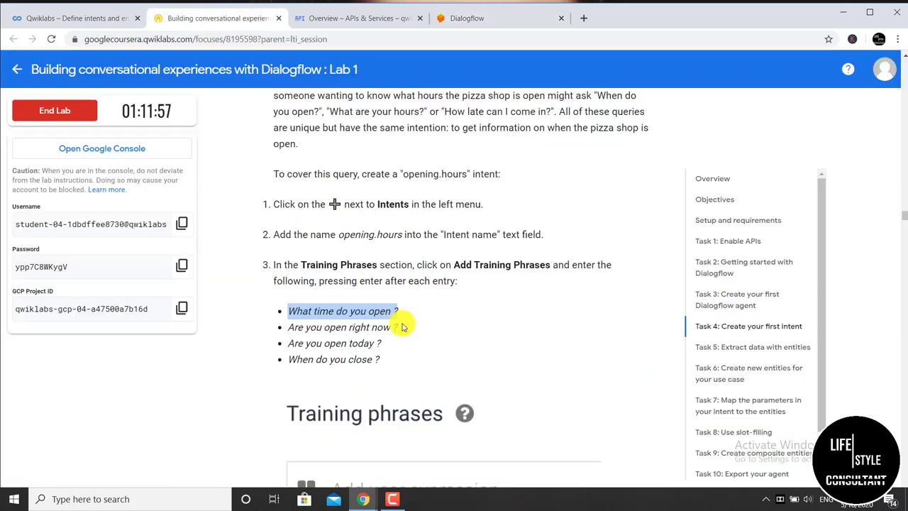
pyautogui.moveTo(403, 327); pyautogui.dragTo(291, 330)
pyautogui.rightClick(290, 329)
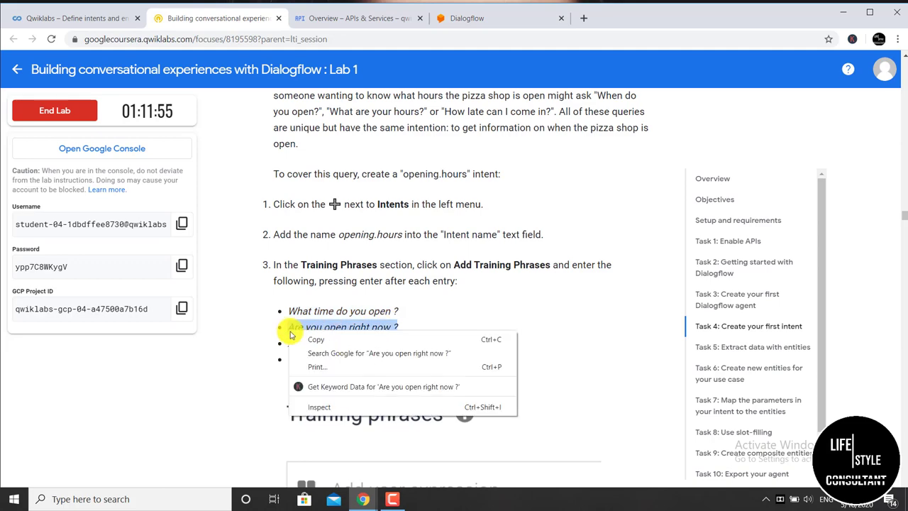
pyautogui.click(305, 337)
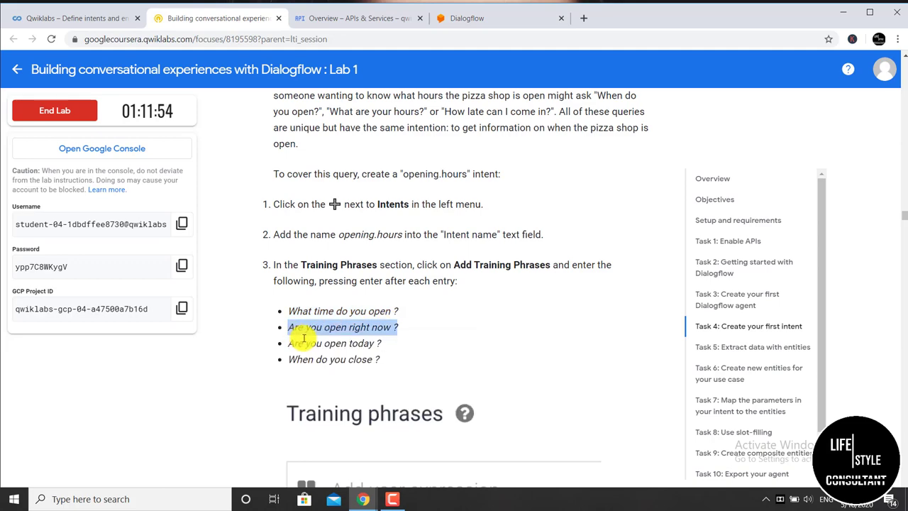
pyautogui.click(482, 19)
pyautogui.rightClick(292, 268)
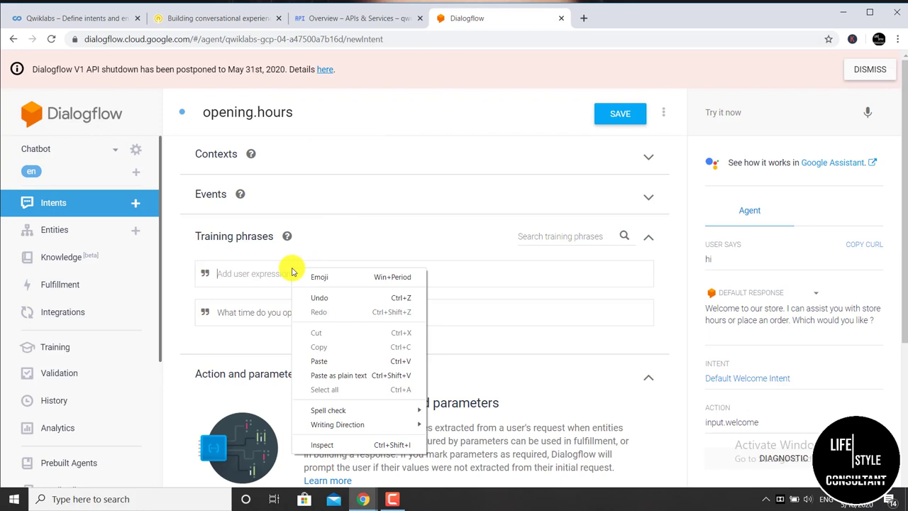
pyautogui.click(345, 361)
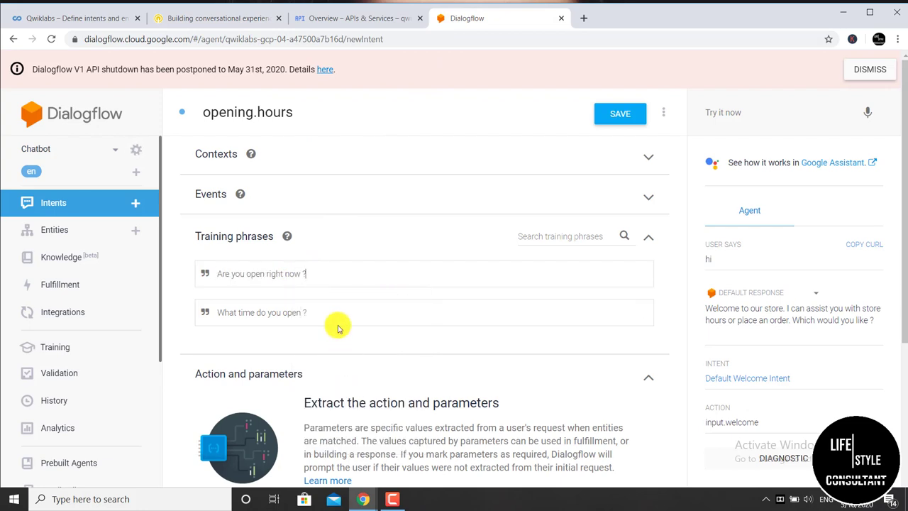
pyautogui.press('Return')
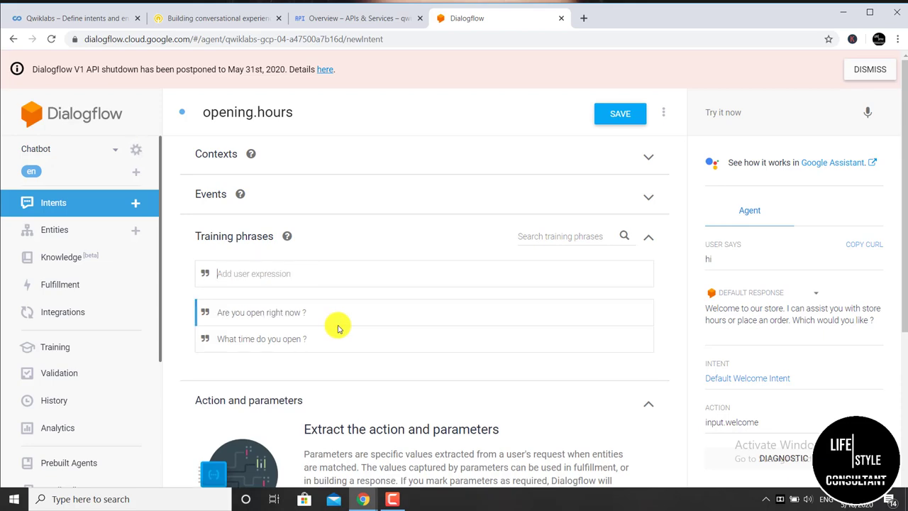
# Step: Copy "Are you open today ?" from the lab page into the intent's training phrases in Dialogflow
pyautogui.click(202, 24)
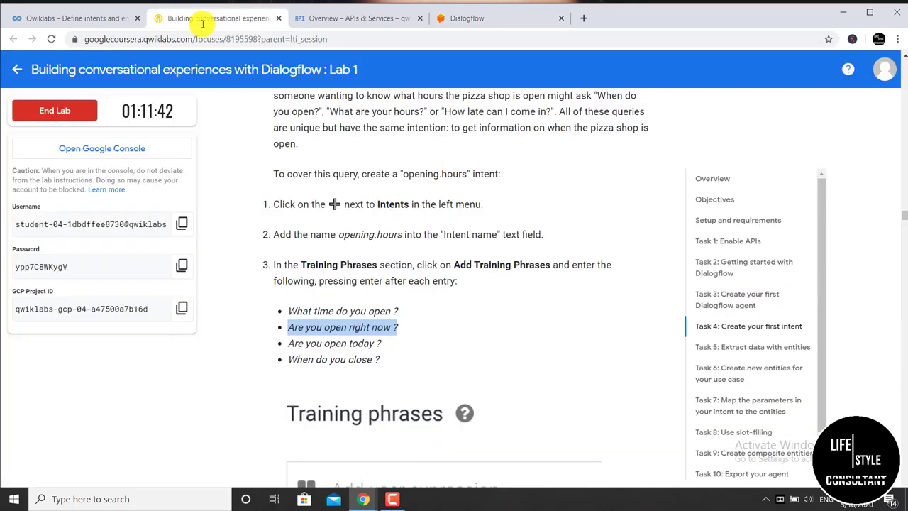
pyautogui.moveTo(383, 344); pyautogui.dragTo(294, 345)
pyautogui.rightClick(292, 345)
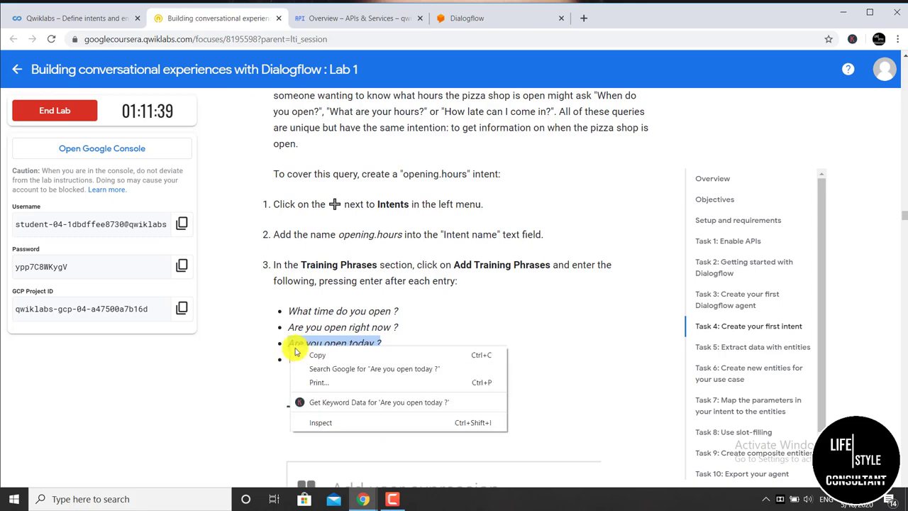
pyautogui.click(301, 351)
pyautogui.click(468, 18)
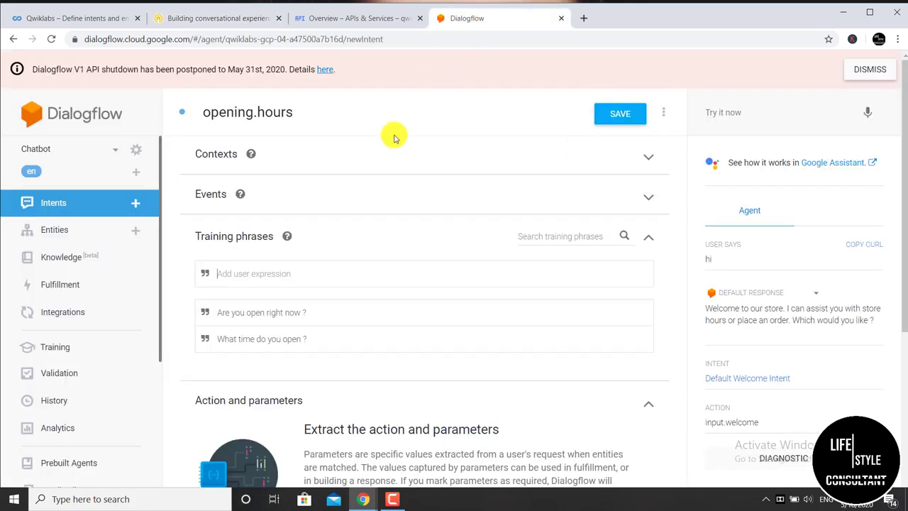
pyautogui.rightClick(281, 277)
pyautogui.click(339, 367)
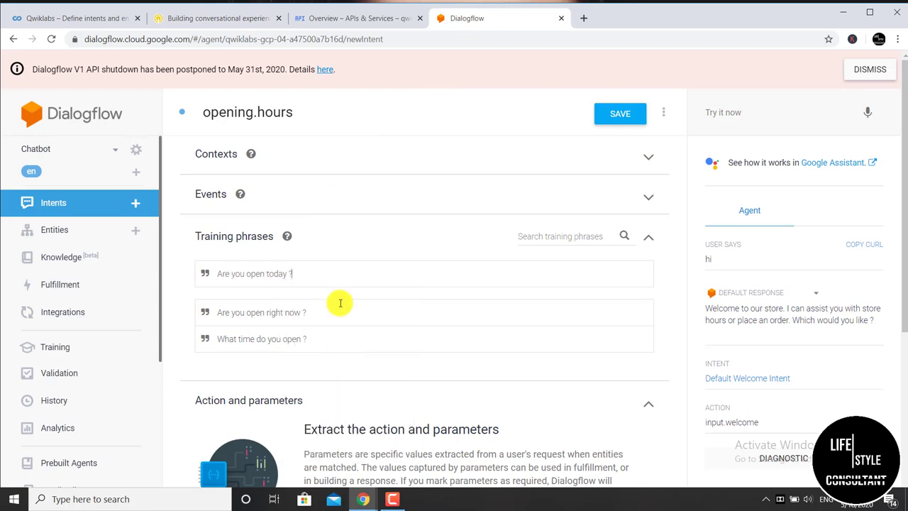
# Step: Copy the last phrase, "When do you close ?", from the lab page and add it to the training phrases in Dialogflow
pyautogui.click(216, 19)
pyautogui.scroll(-1, 290, 146)
pyautogui.moveTo(381, 299); pyautogui.dragTo(291, 300)
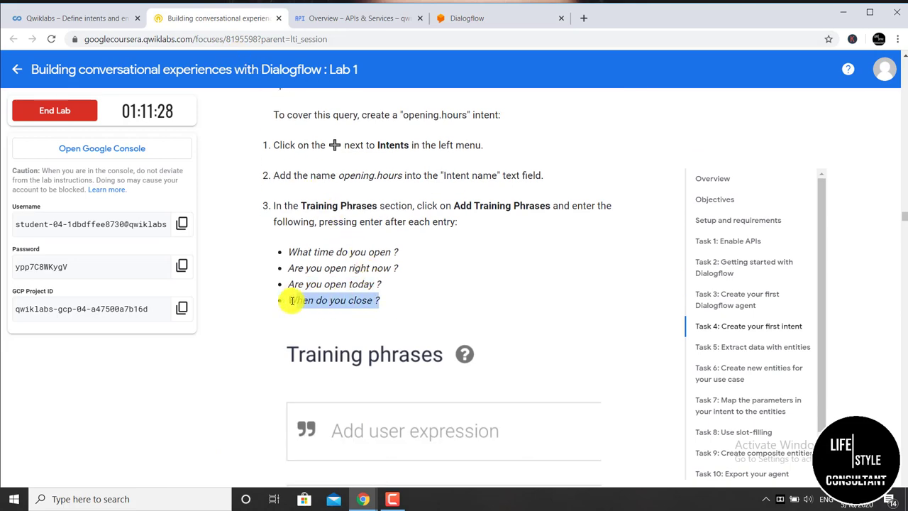
pyautogui.rightClick(291, 300)
pyautogui.click(312, 309)
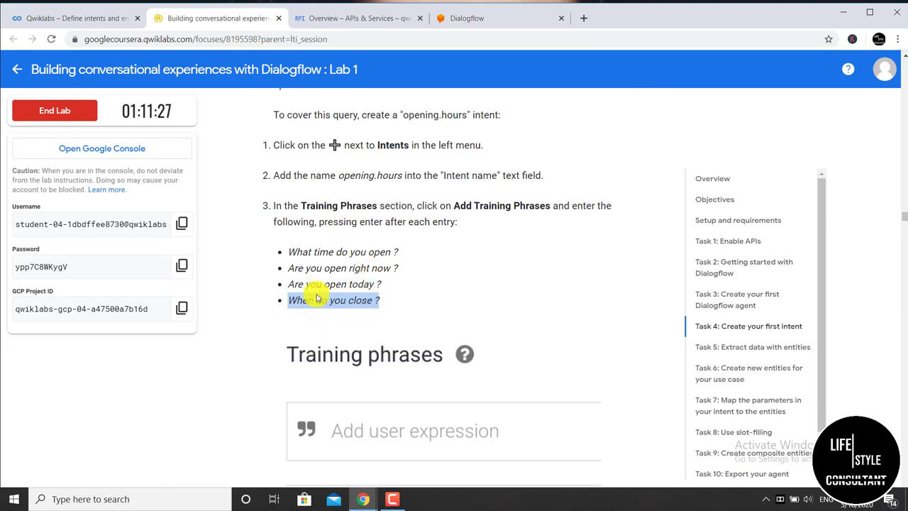
pyautogui.click(476, 21)
pyautogui.rightClick(280, 273)
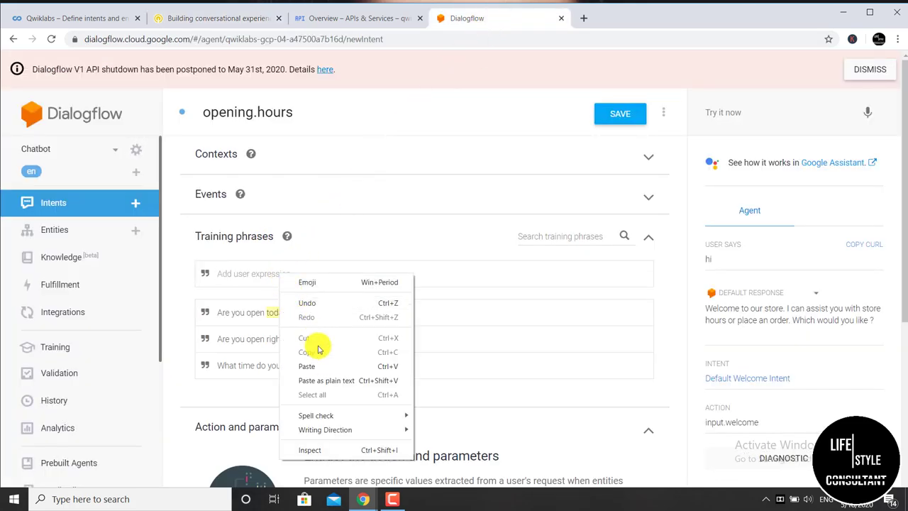
pyautogui.click(327, 365)
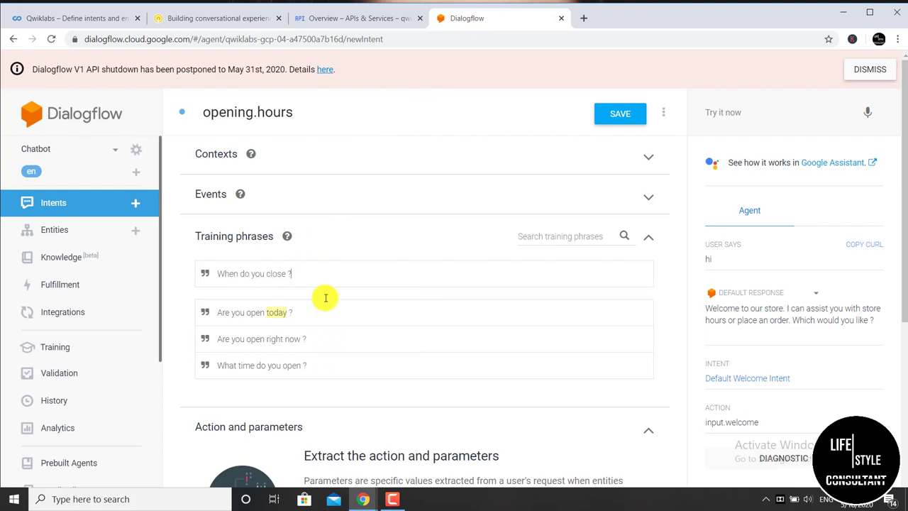
pyautogui.press('Return')
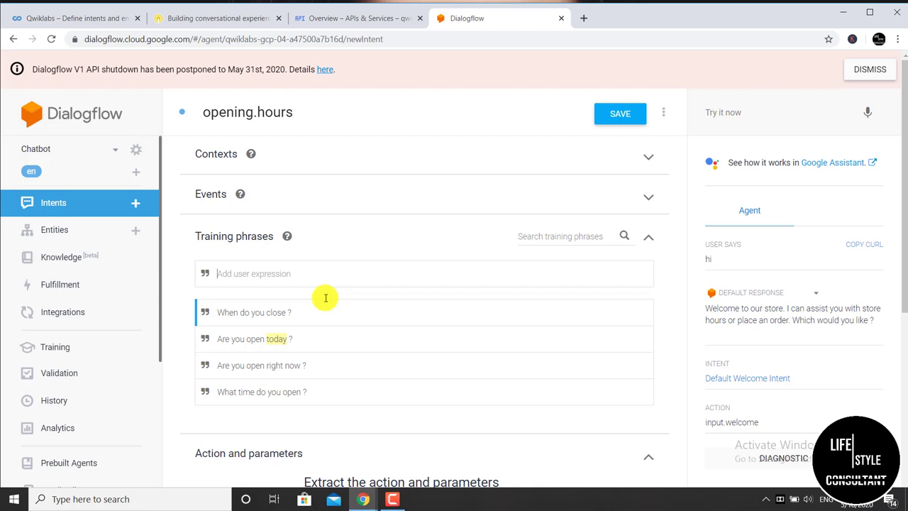
# Step: Add a default text response block to the Responses section of the opening.hours intent and start its first entry
pyautogui.scroll(-1, 325, 298)
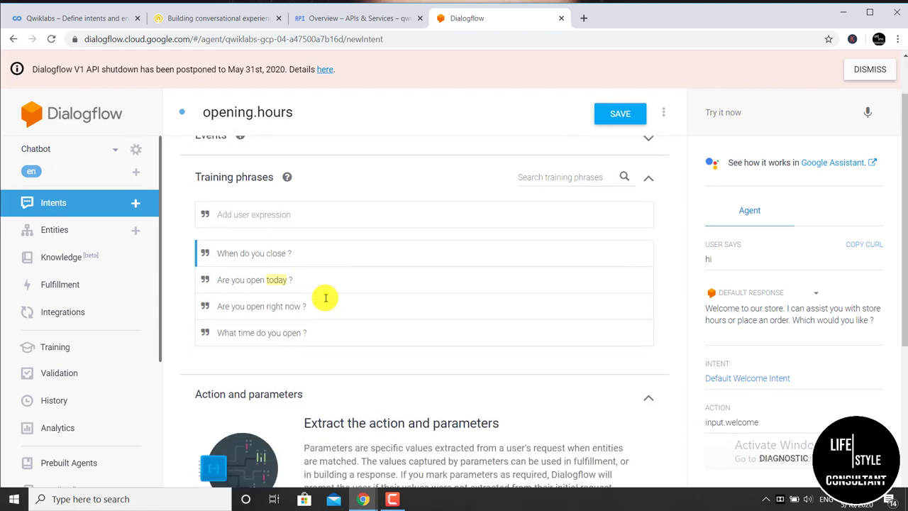
pyautogui.scroll(-4, 325, 298)
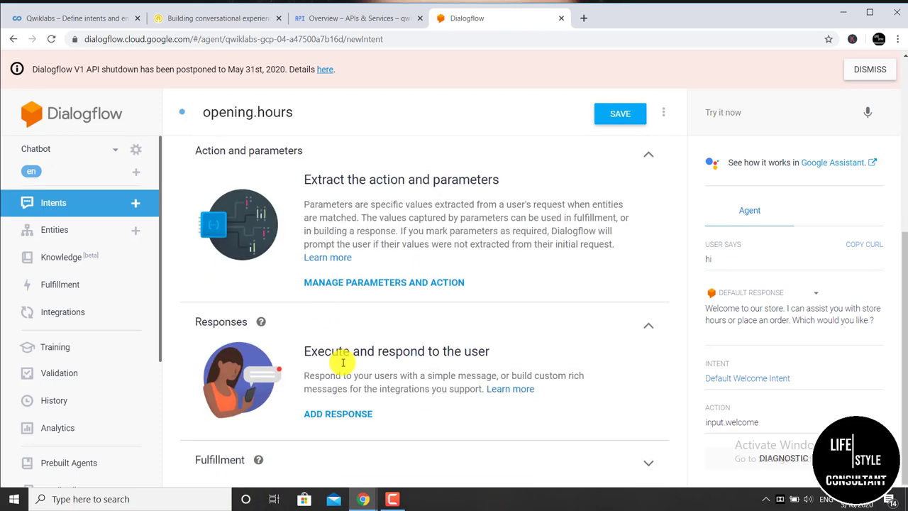
pyautogui.click(357, 417)
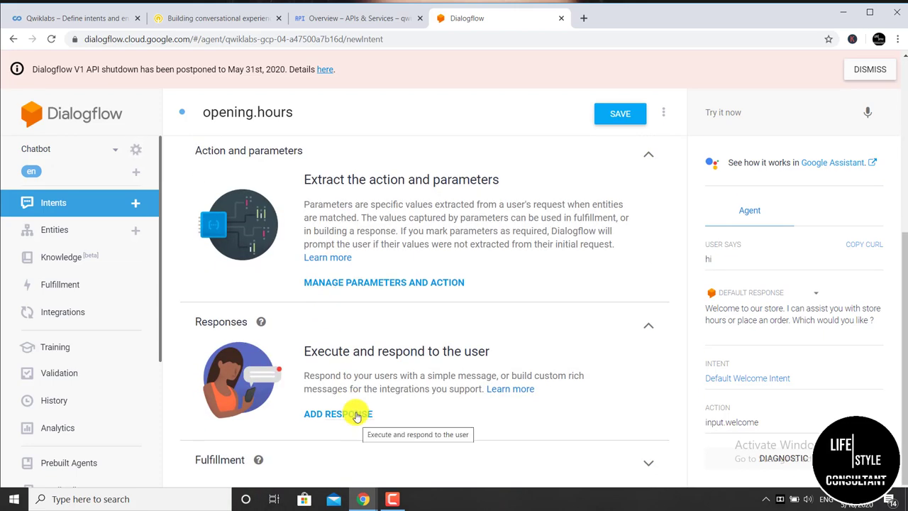
pyautogui.click(357, 416)
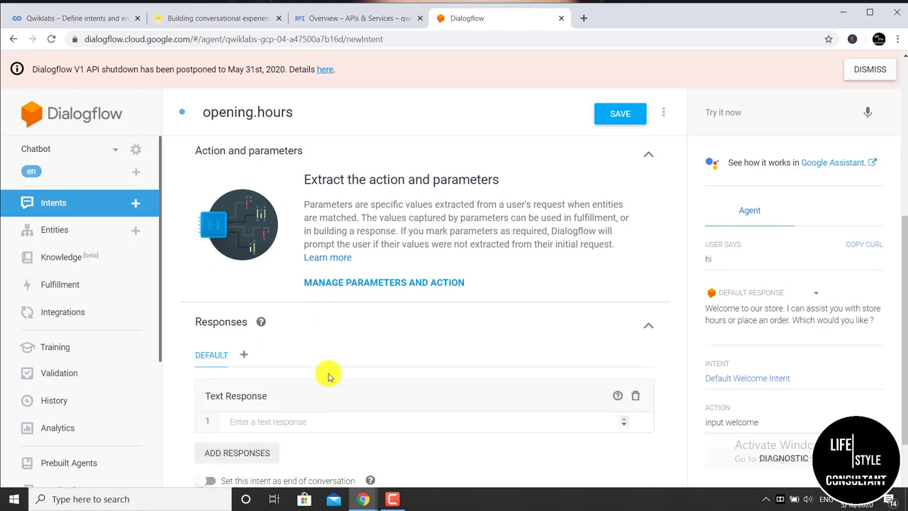
pyautogui.scroll(-1, 324, 375)
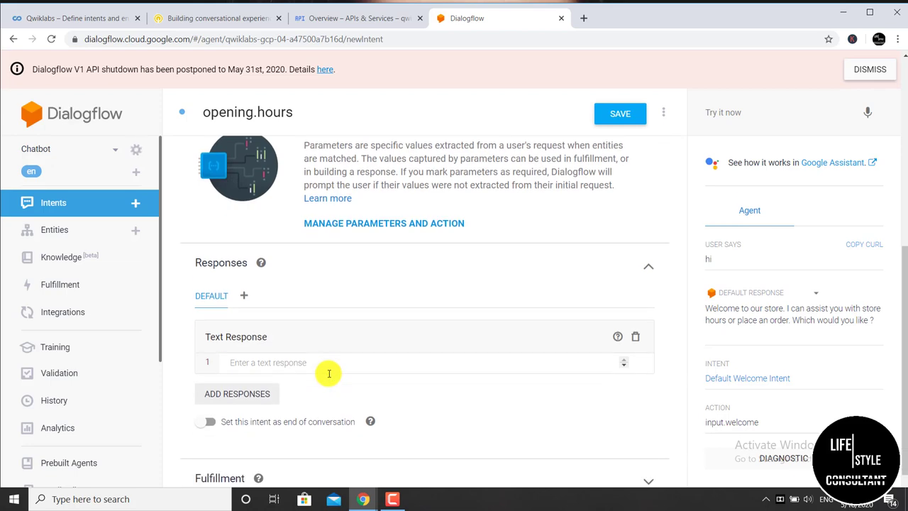
pyautogui.click(281, 362)
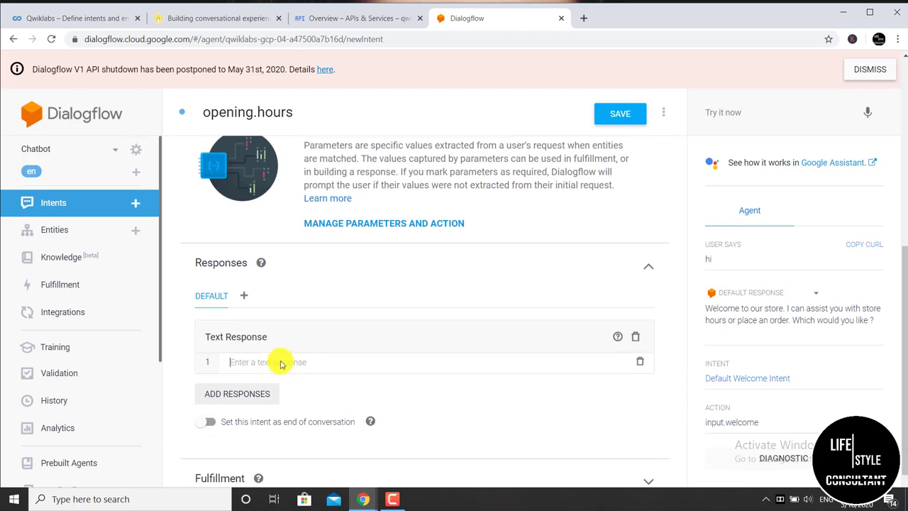
# Step: Copy "We are open from 10 am to 9 pm every day. Can I help you place an order ?" from the lab page into the text response
pyautogui.click(232, 17)
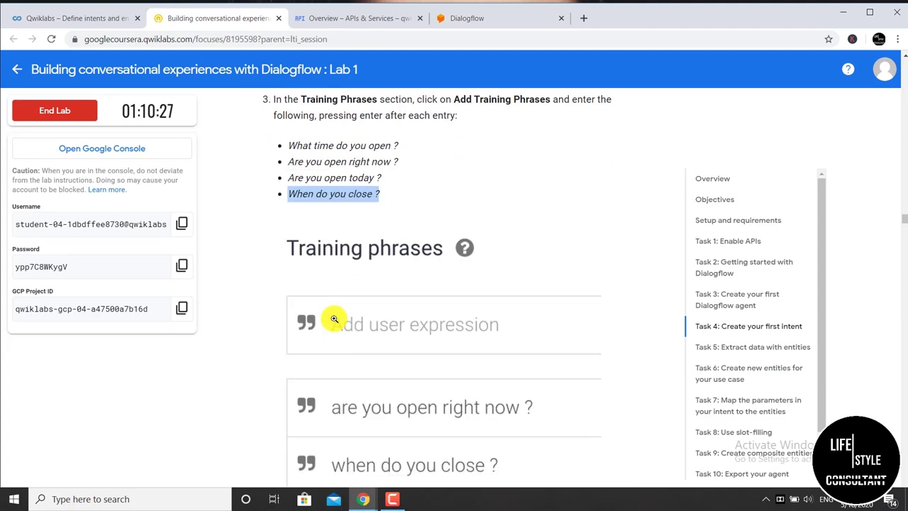
pyautogui.scroll(-6, 334, 319)
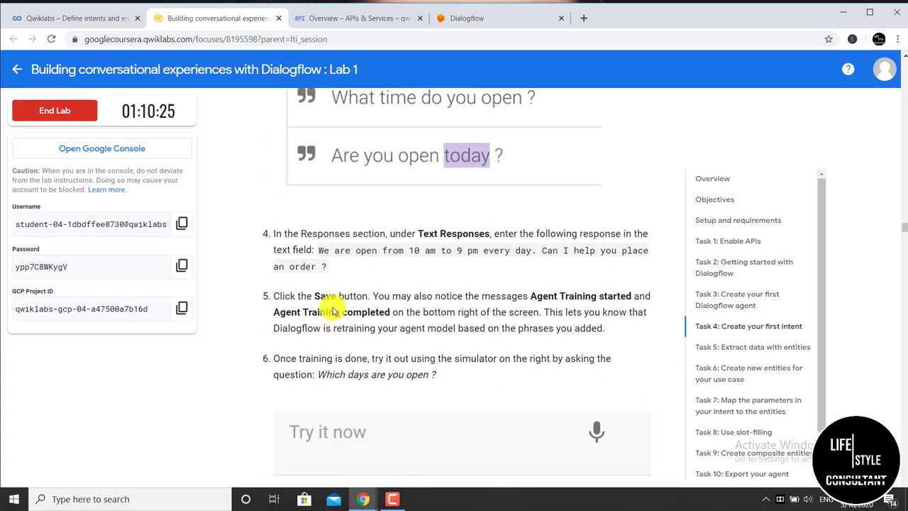
pyautogui.moveTo(326, 268)
pyautogui.mouseDown()
pyautogui.moveTo(320, 251)
pyautogui.moveTo(326, 268)
pyautogui.mouseUp()
pyautogui.rightClick(320, 257)
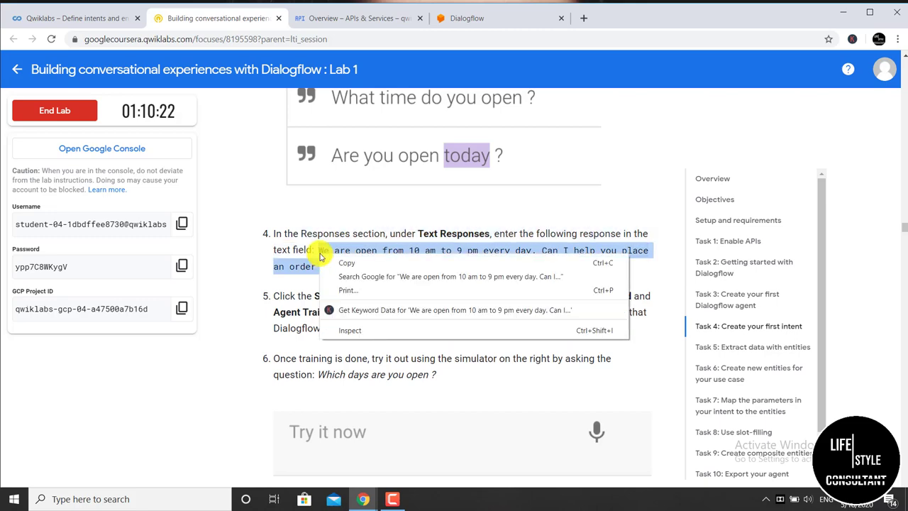
pyautogui.click(338, 262)
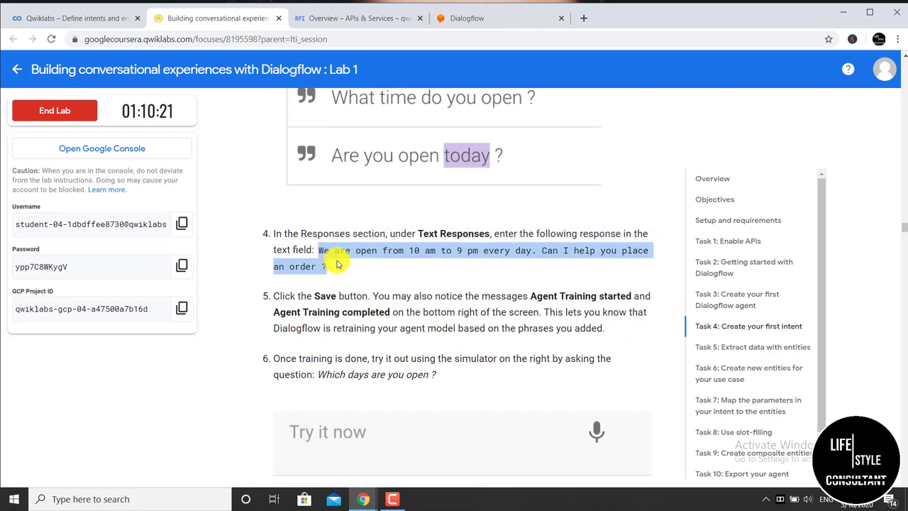
pyautogui.click(486, 27)
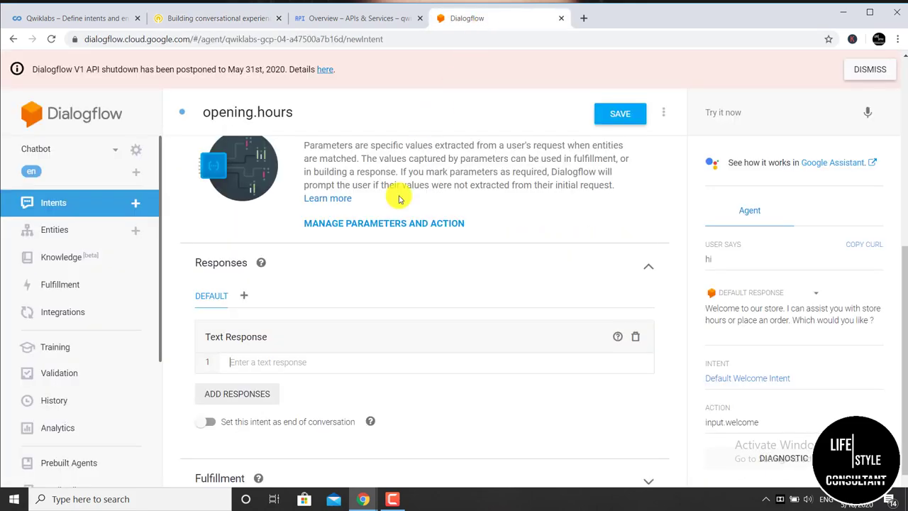
pyautogui.rightClick(291, 363)
pyautogui.click(317, 271)
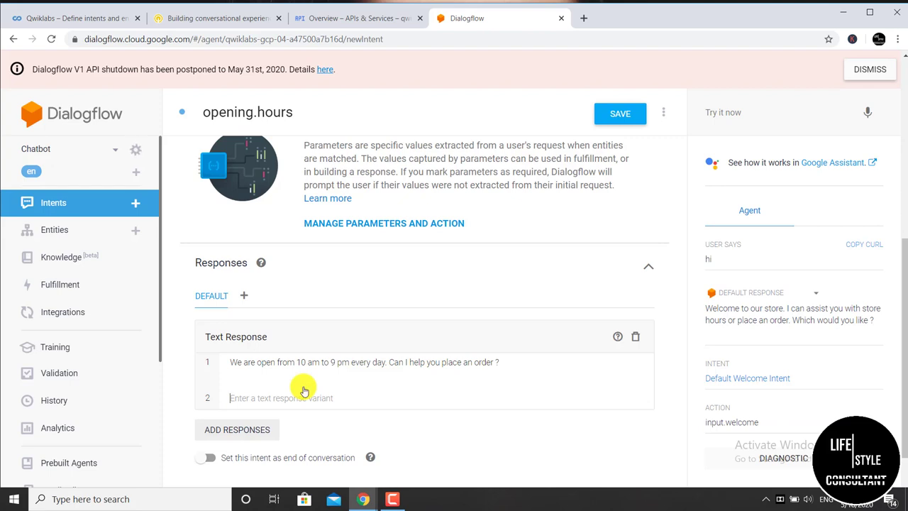
# Step: Save the opening.hours intent, test it in the simulator with "which days are you open", and review its parameters and response
pyautogui.click(635, 135)
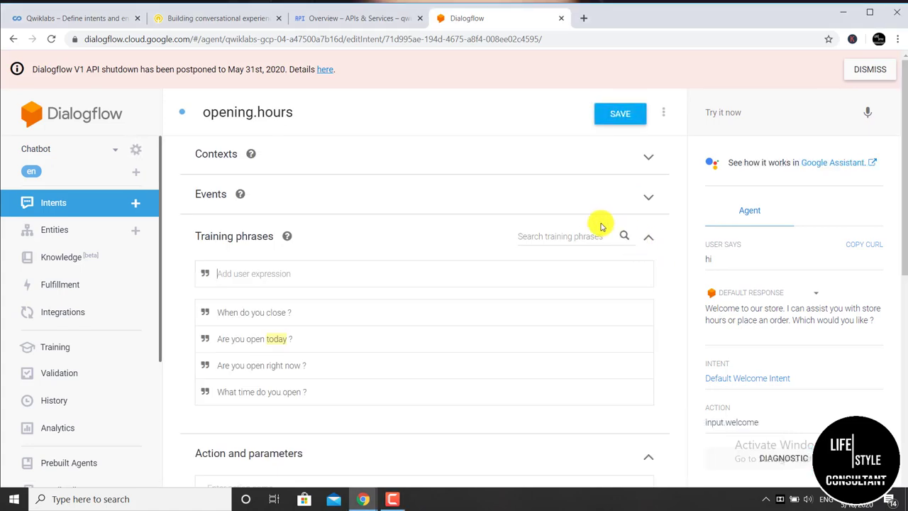
pyautogui.click(732, 113)
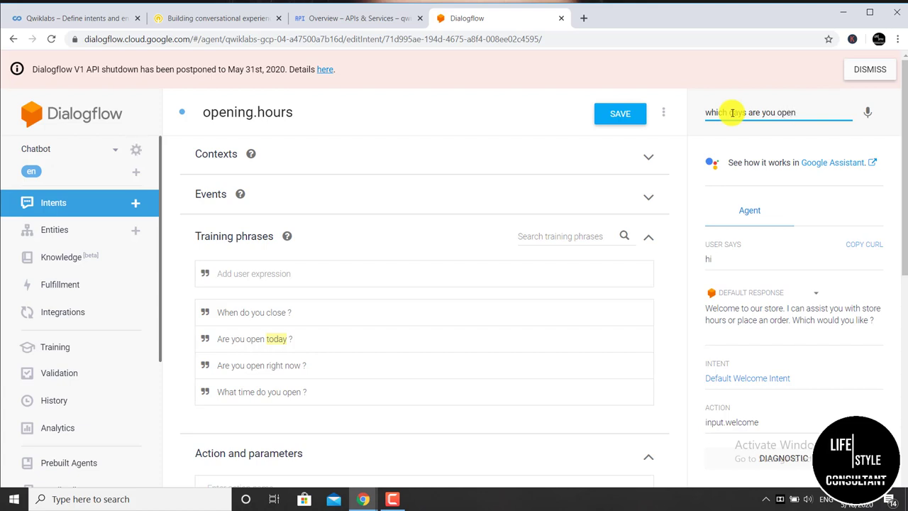
pyautogui.press('Return')
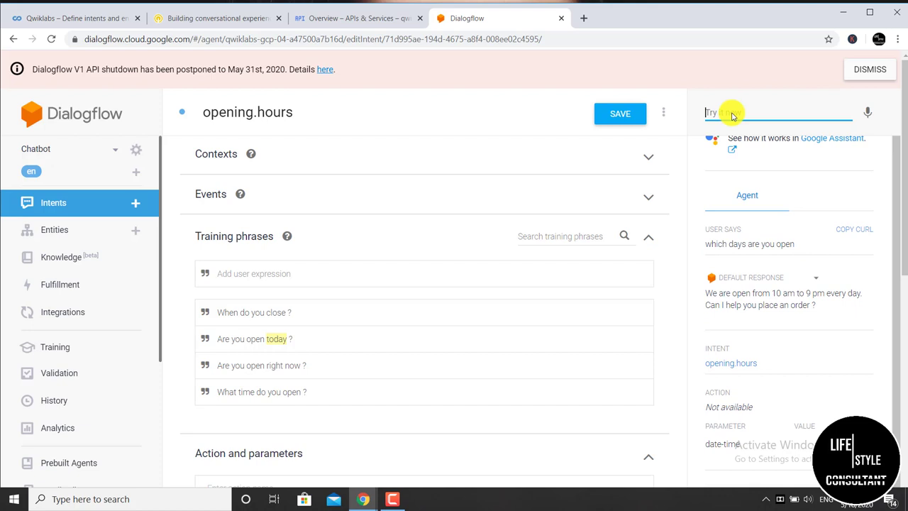
pyautogui.scroll(-3, 733, 117)
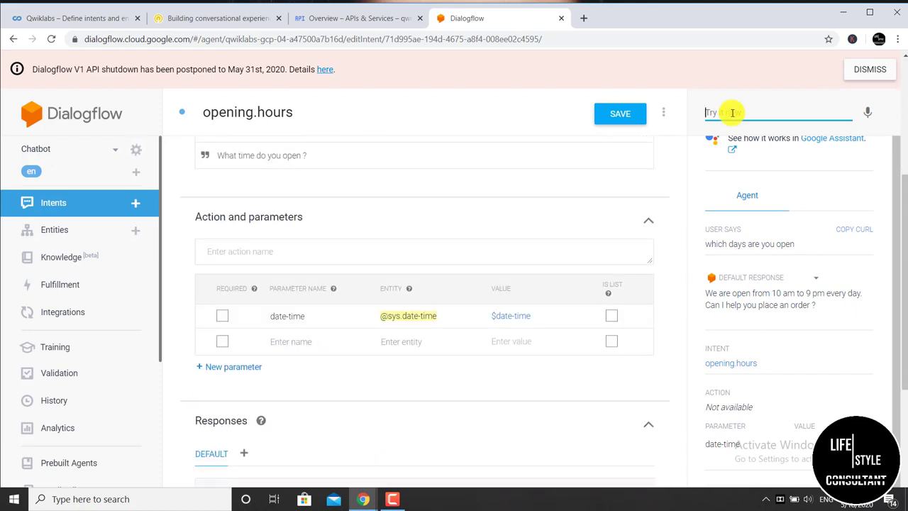
pyautogui.scroll(-3, 733, 113)
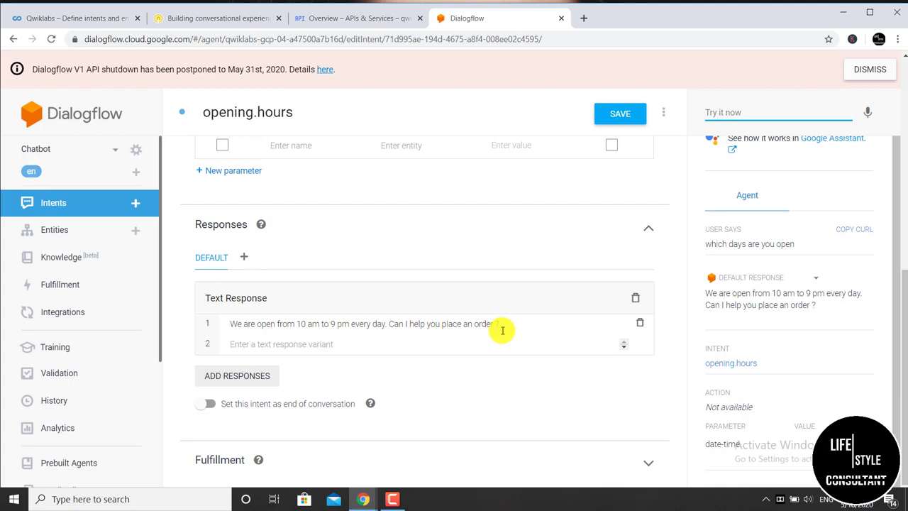
pyautogui.scroll(1, 503, 330)
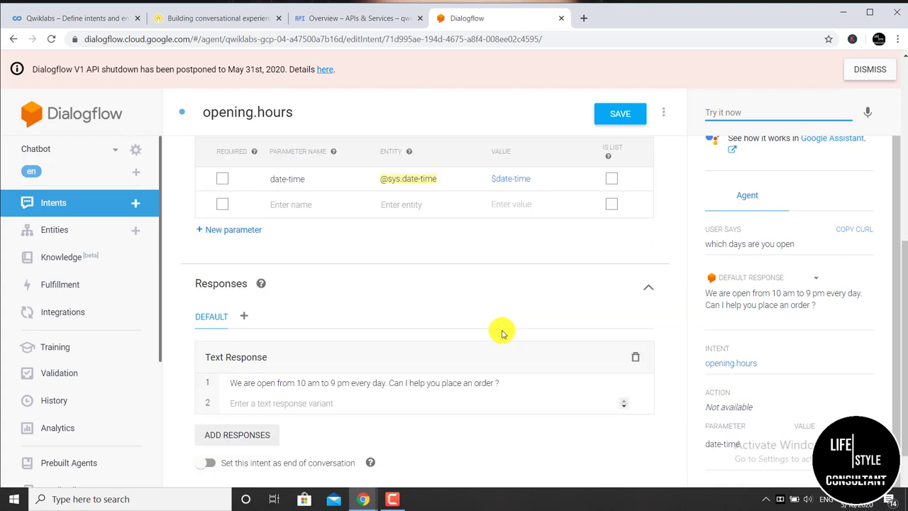
# Step: Save the opening.hours intent again instead of leaving it with unsaved changes
pyautogui.click(138, 207)
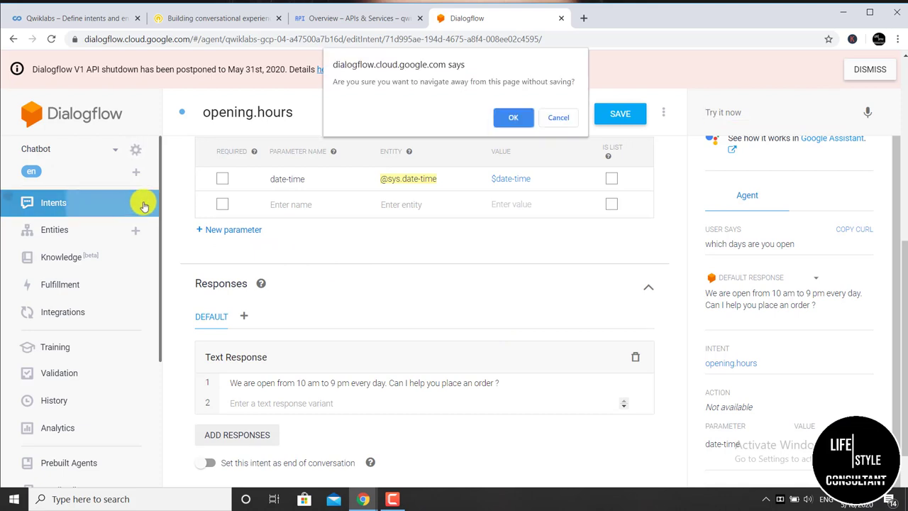
pyautogui.click(559, 117)
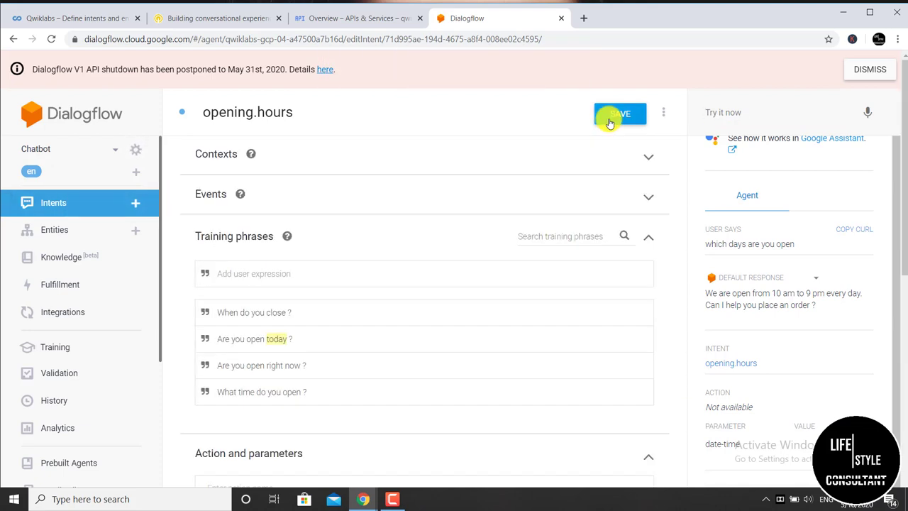
pyautogui.click(609, 122)
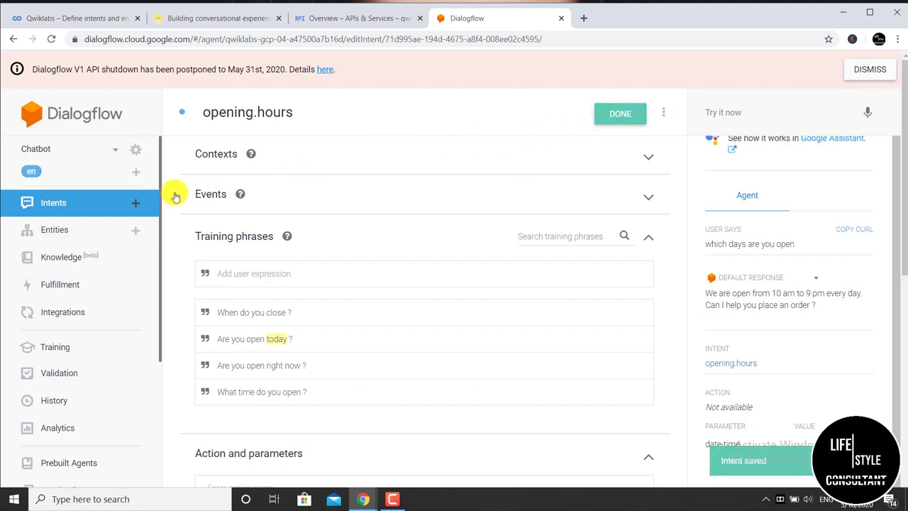
# Step: Create a new intent and name it order.pizza
pyautogui.click(137, 203)
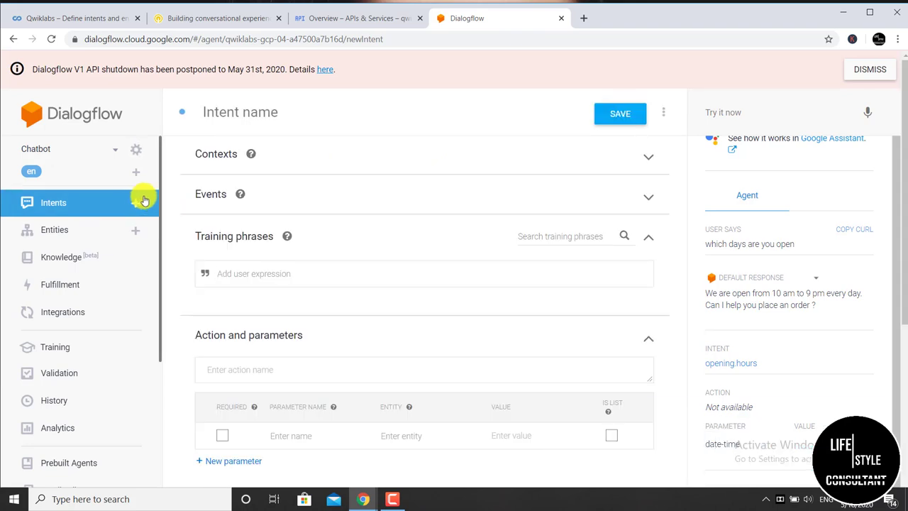
pyautogui.click(317, 120)
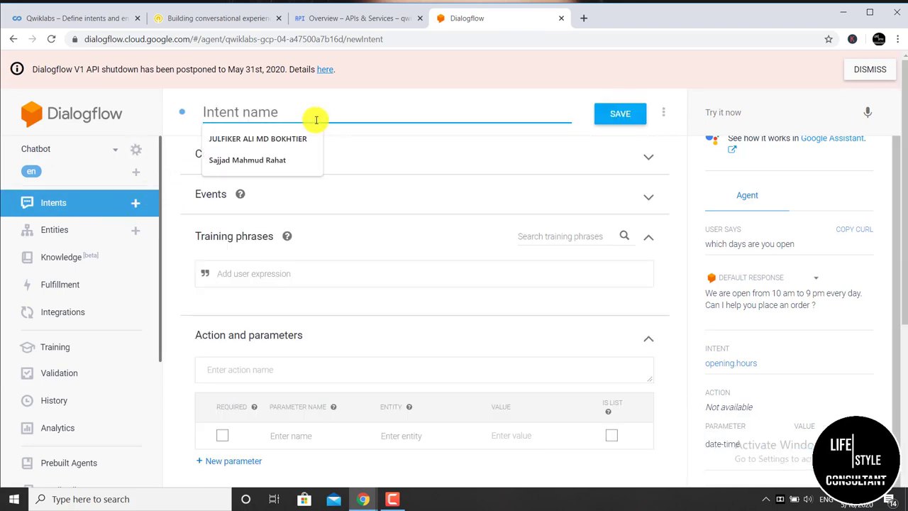
pyautogui.write('order.pizza')
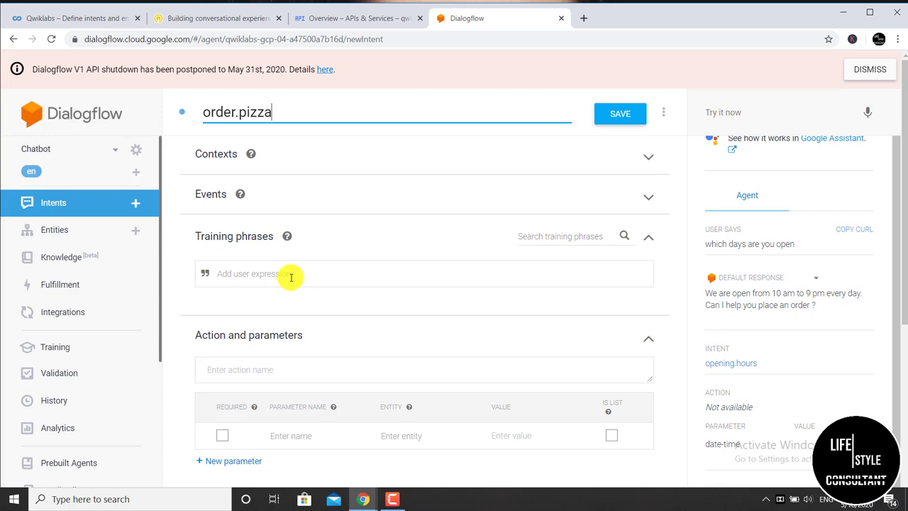
# Step: Copy "can I order a cheese pizza for pickup today at noon ?" from Task 5 of the lab page into the order.pizza training phrases in Dialogflow
pyautogui.click(213, 20)
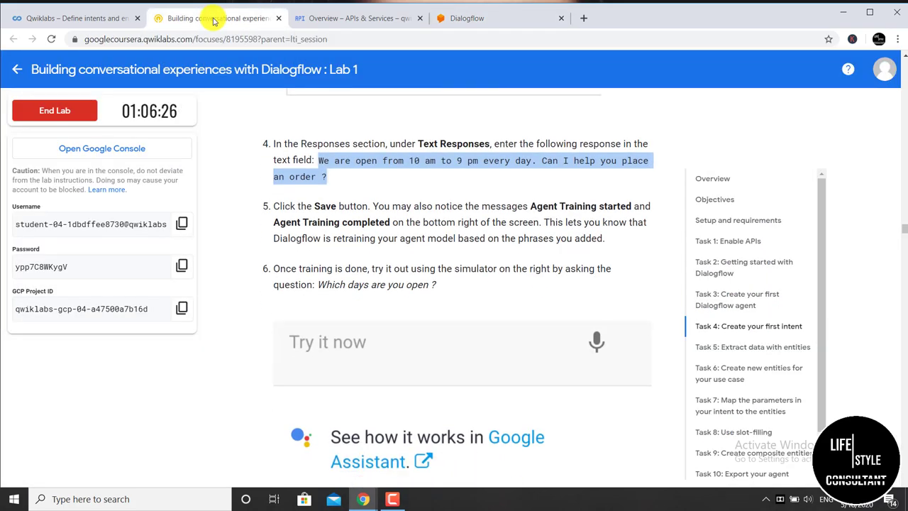
pyautogui.scroll(-10, 320, 290)
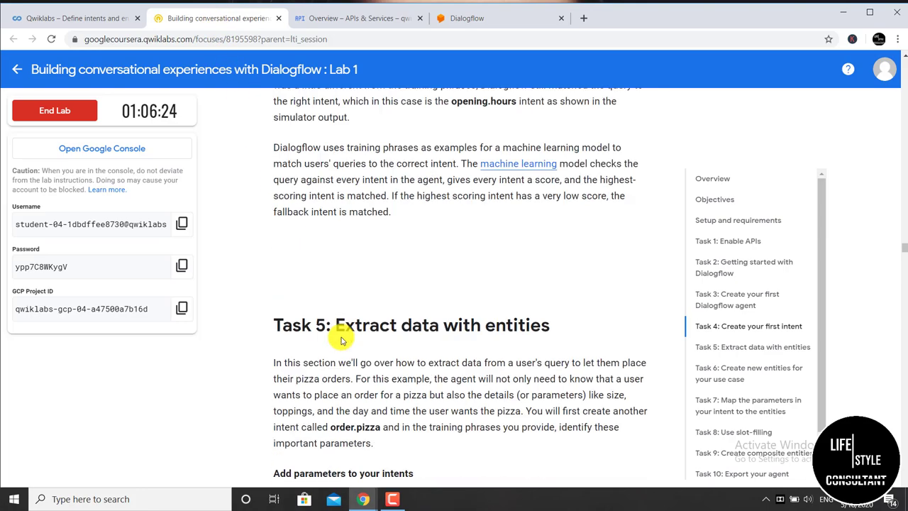
pyautogui.scroll(-5, 320, 344)
pyautogui.scroll(4, 335, 369)
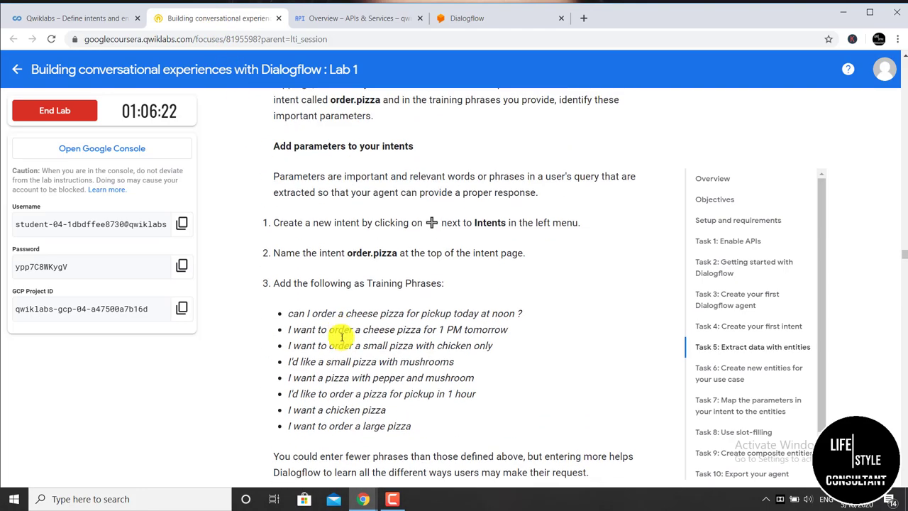
pyautogui.moveTo(293, 263); pyautogui.dragTo(523, 261)
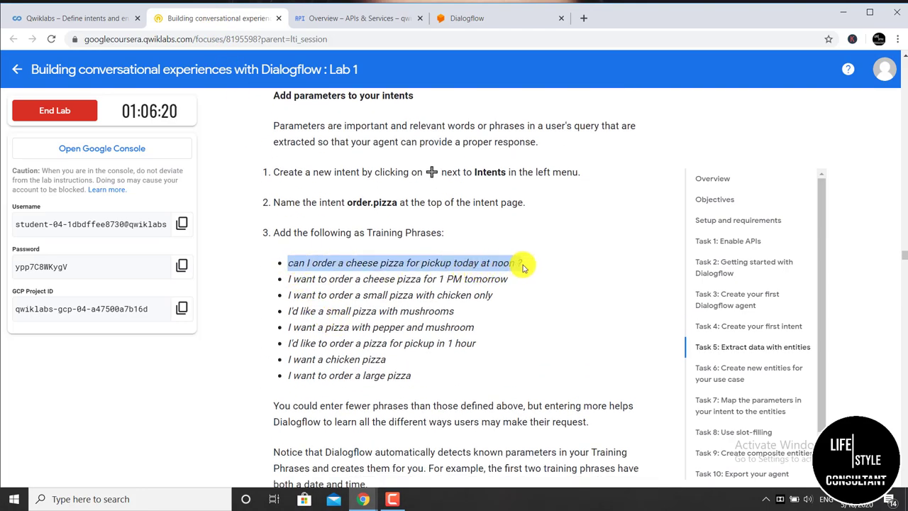
pyautogui.rightClick(518, 267)
pyautogui.click(520, 271)
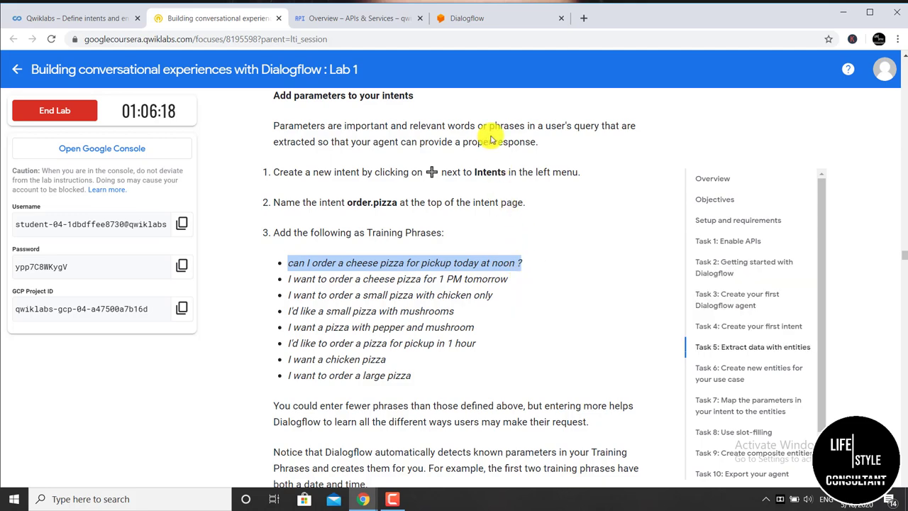
pyautogui.click(466, 21)
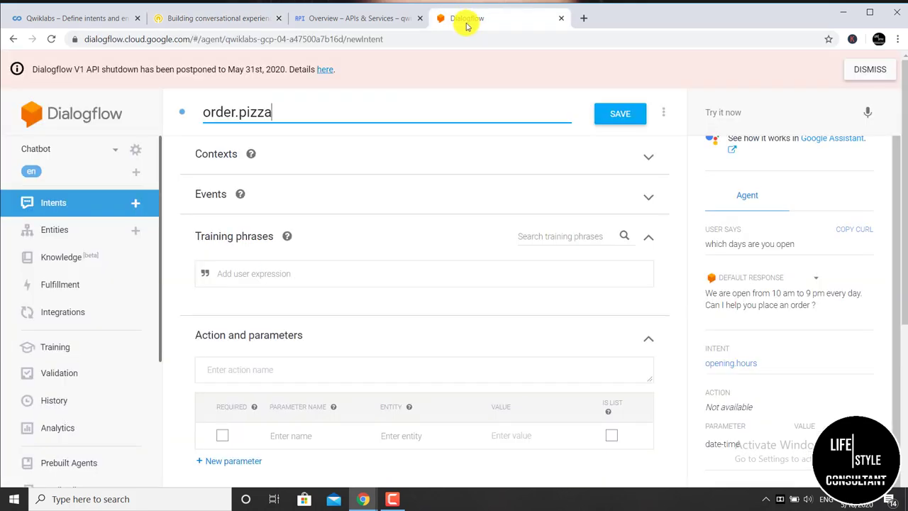
pyautogui.rightClick(264, 274)
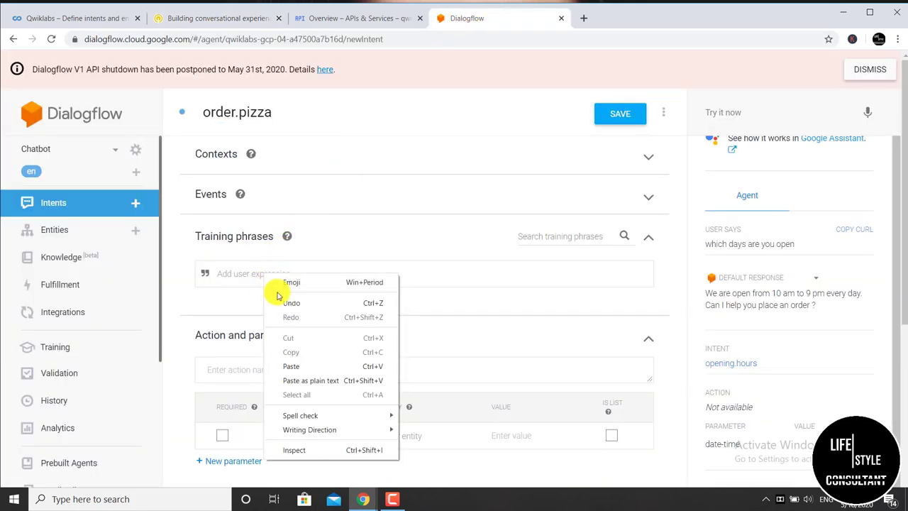
pyautogui.click(330, 367)
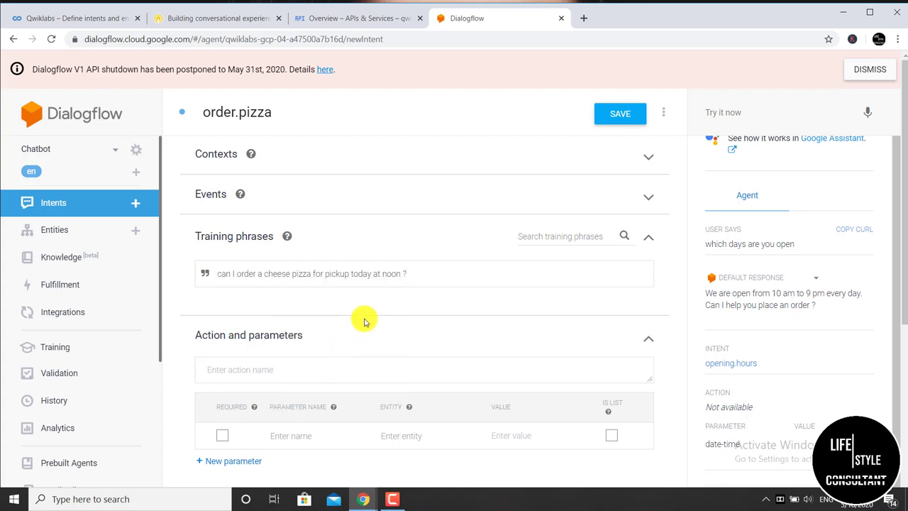
pyautogui.press('Return')
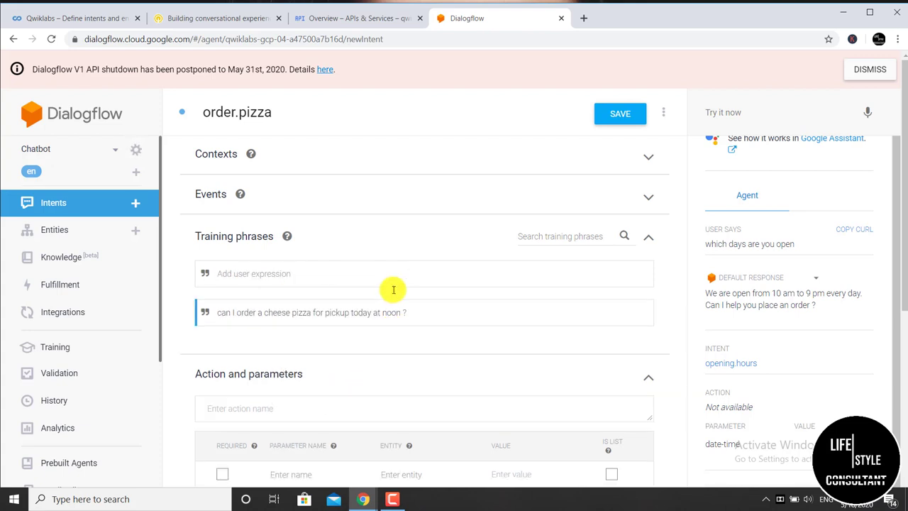
# Step: Copy "I want to order a cheese pizza for 1 PM tomorrow" from the lab page into the order.pizza training phrases in Dialogflow
pyautogui.click(197, 20)
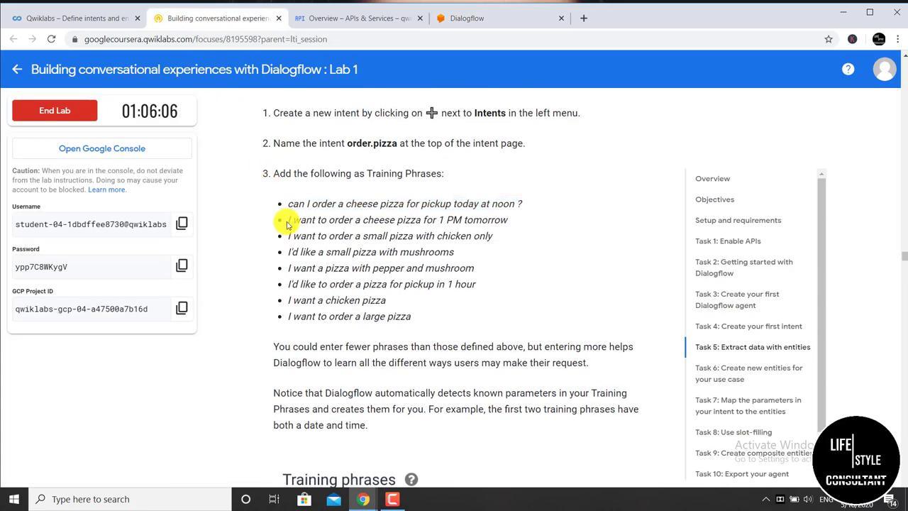
pyautogui.moveTo(288, 220); pyautogui.dragTo(509, 220)
pyautogui.rightClick(508, 220)
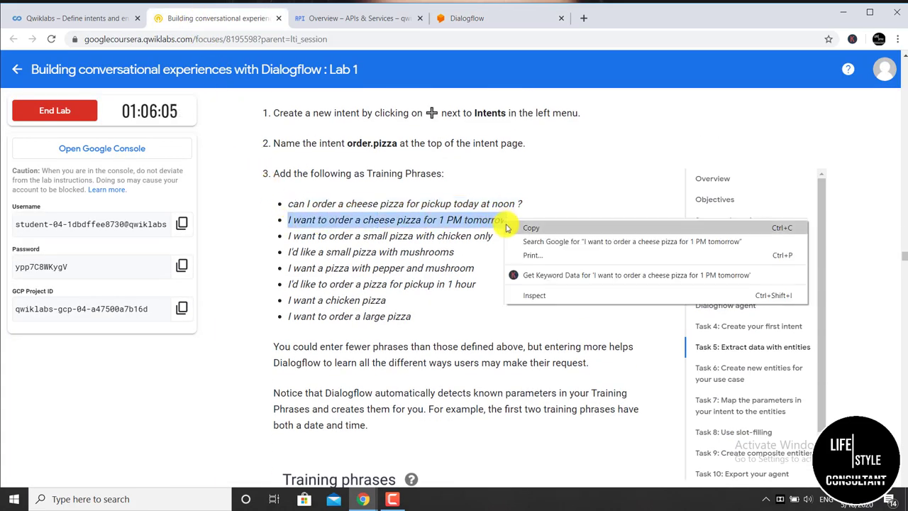
pyautogui.click(511, 228)
pyautogui.click(461, 21)
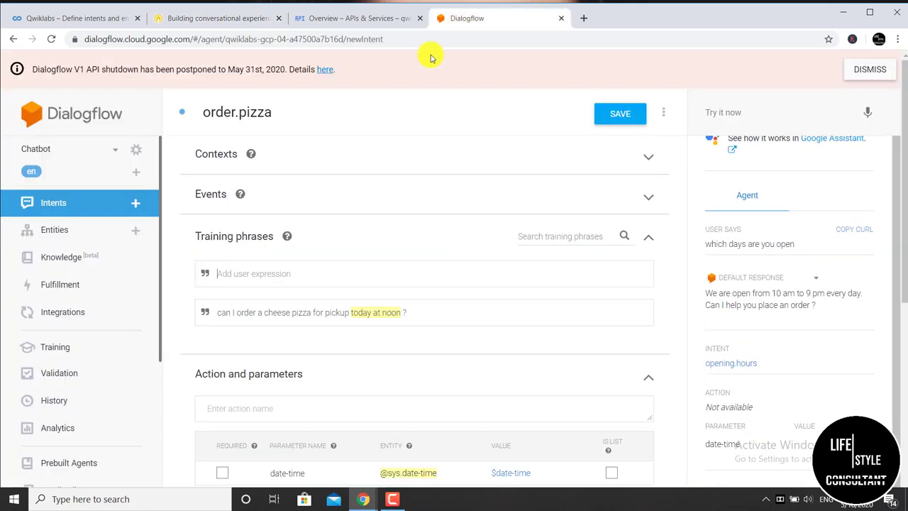
pyautogui.rightClick(220, 274)
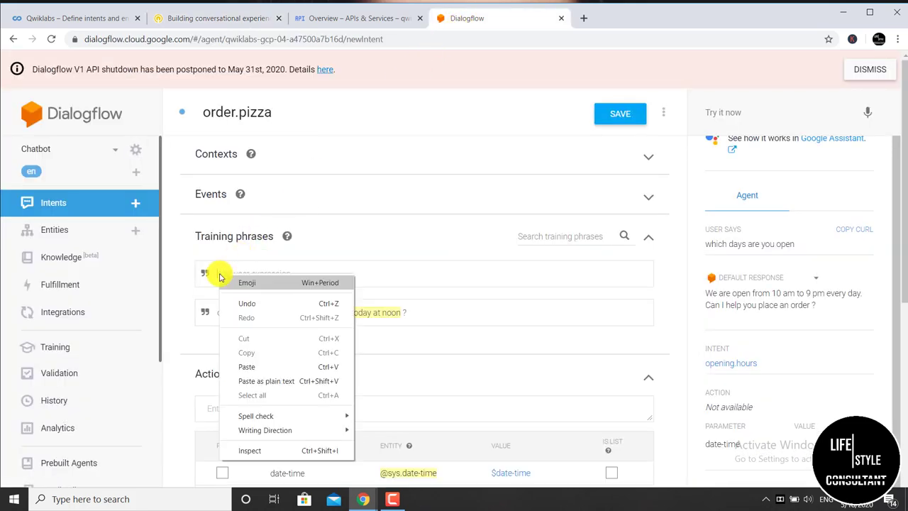
pyautogui.click(297, 368)
pyautogui.press('Return')
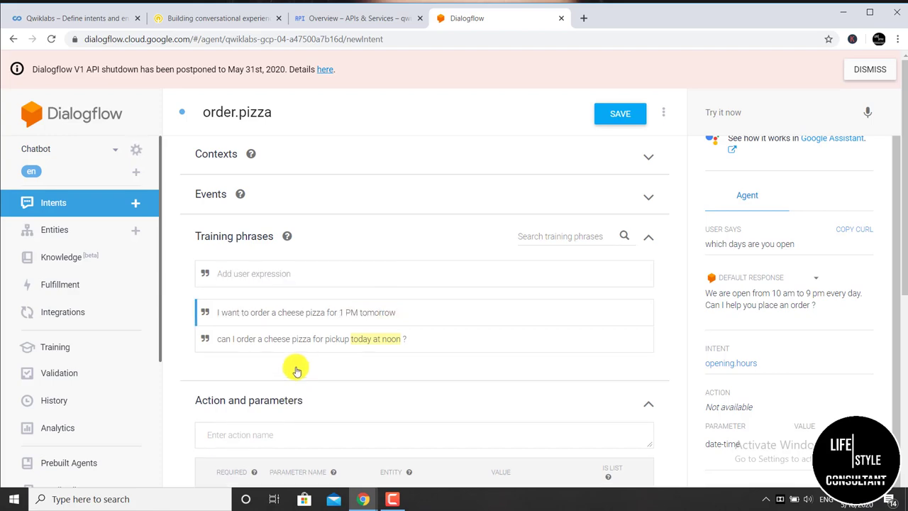
# Step: Copy "I want to order a small pizza with chicken only" from the lab page into the order.pizza training phrases in Dialogflow
pyautogui.click(219, 25)
pyautogui.scroll(-1, 285, 170)
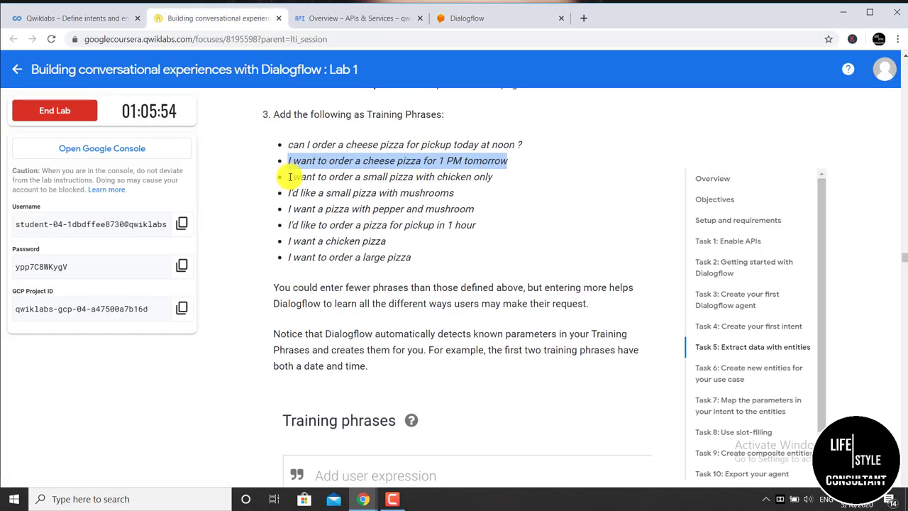
pyautogui.moveTo(290, 176); pyautogui.dragTo(486, 182)
pyautogui.click(495, 181)
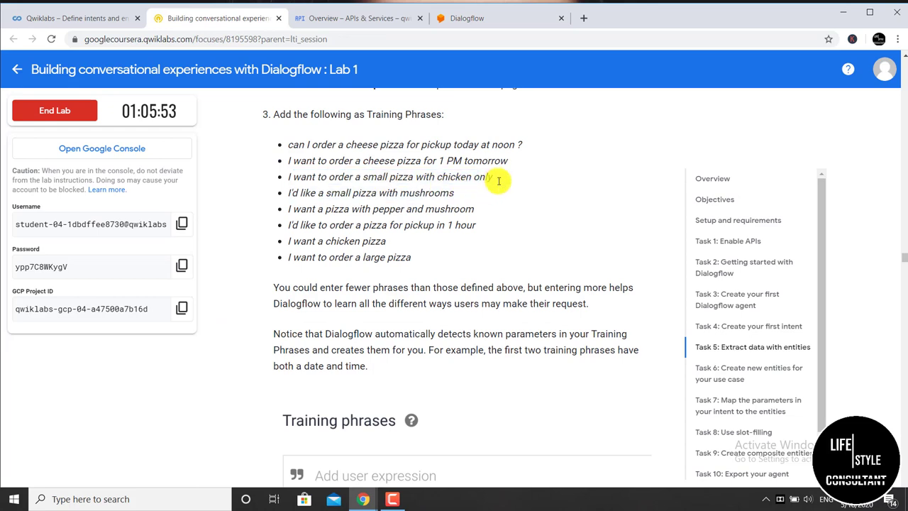
pyautogui.moveTo(287, 176); pyautogui.dragTo(482, 180)
pyautogui.rightClick(482, 181)
pyautogui.click(490, 186)
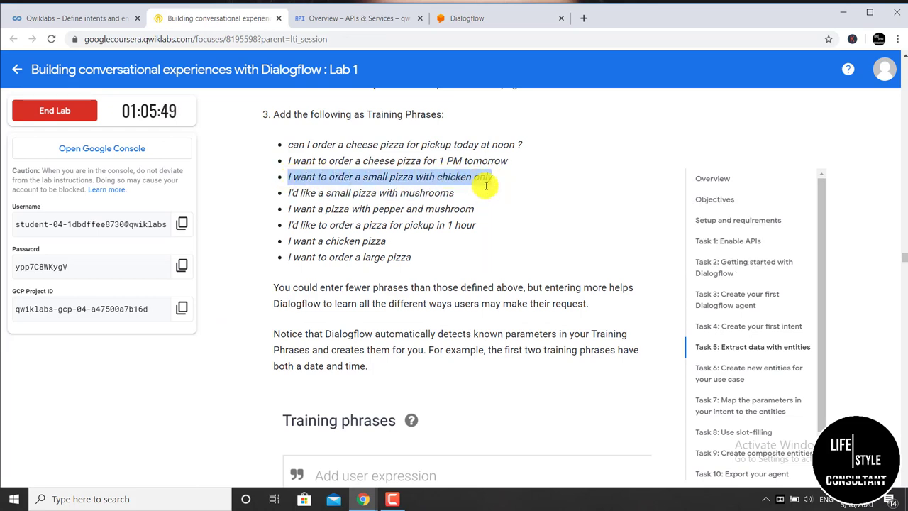
pyautogui.click(379, 21)
pyautogui.click(464, 21)
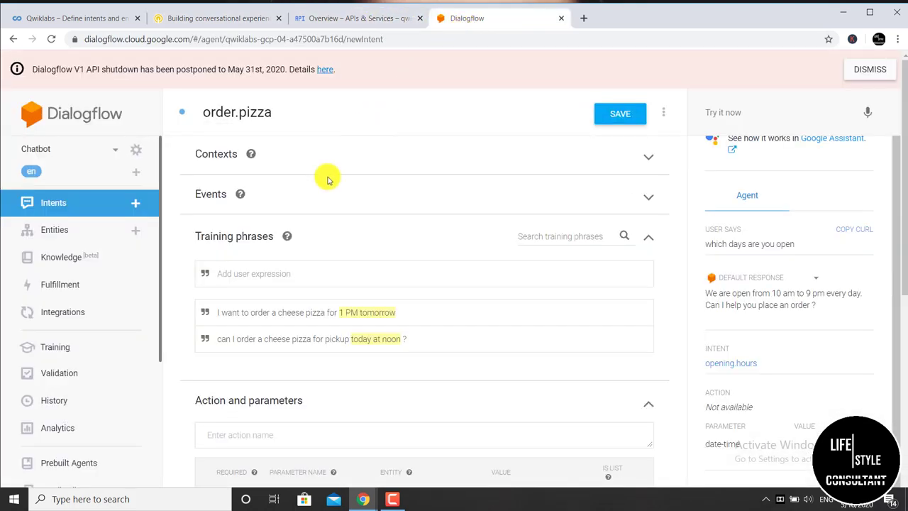
pyautogui.click(245, 270)
pyautogui.rightClick(245, 268)
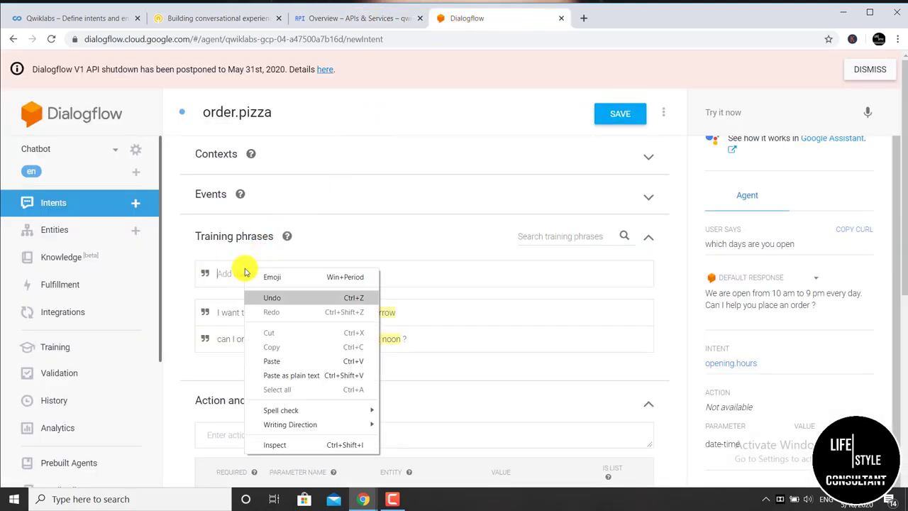
pyautogui.click(308, 359)
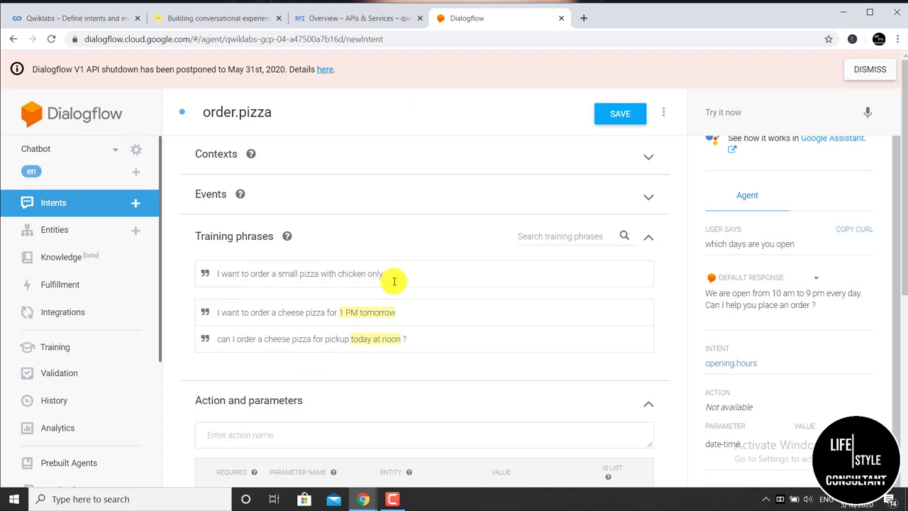
pyautogui.press('Return')
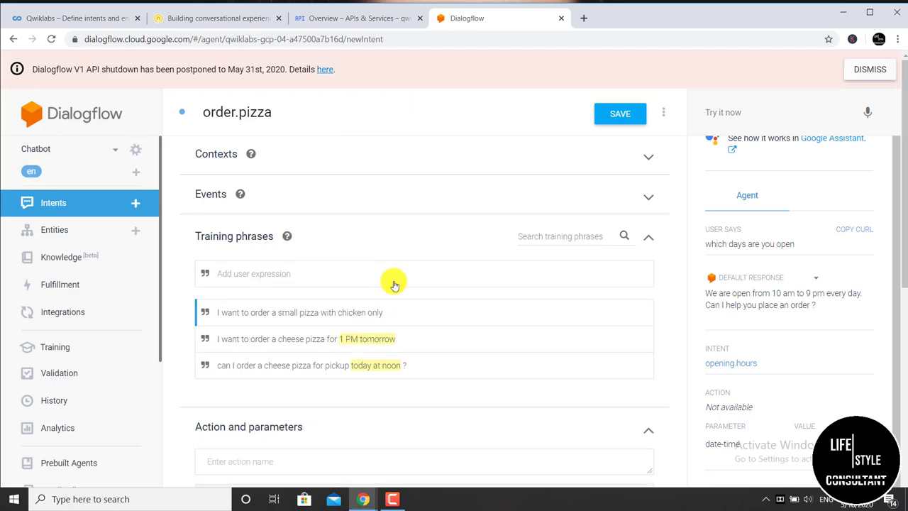
# Step: Copy "I'd like a small pizza with mushrooms" from the lab page into the order.pizza training phrases in Dialogflow
pyautogui.click(213, 20)
pyautogui.moveTo(287, 133); pyautogui.dragTo(466, 129)
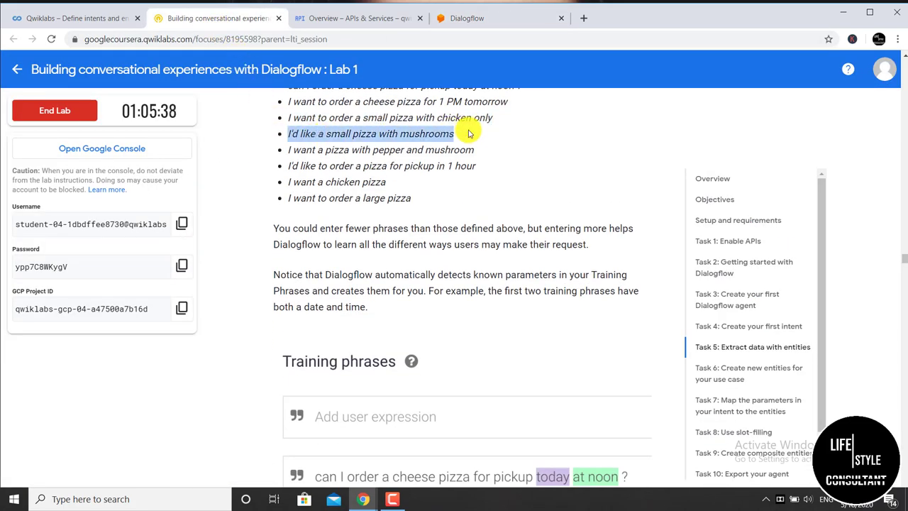
pyautogui.rightClick(406, 134)
pyautogui.click(422, 142)
pyautogui.click(454, 19)
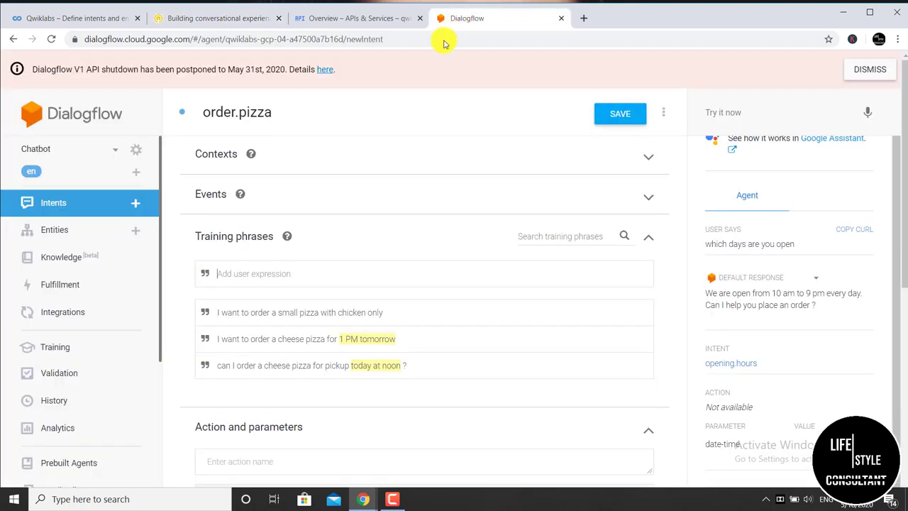
pyautogui.rightClick(232, 271)
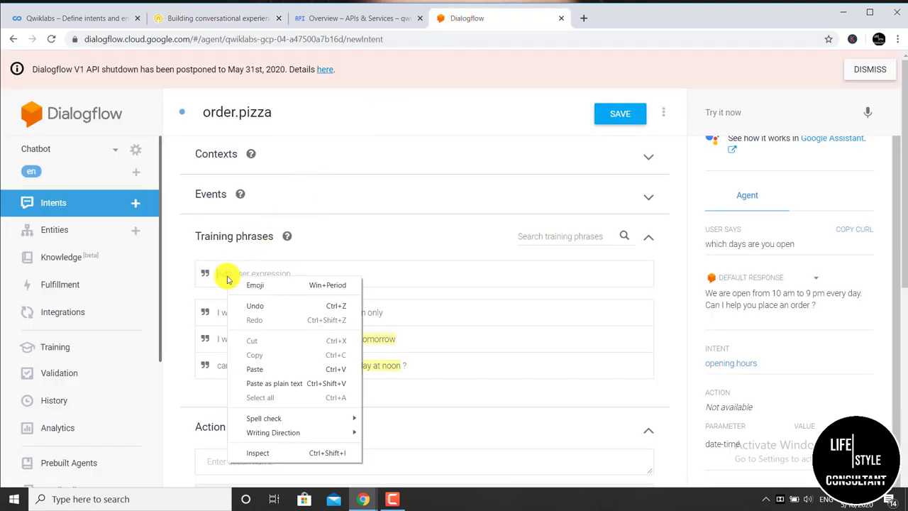
pyautogui.click(285, 368)
pyautogui.press('Return')
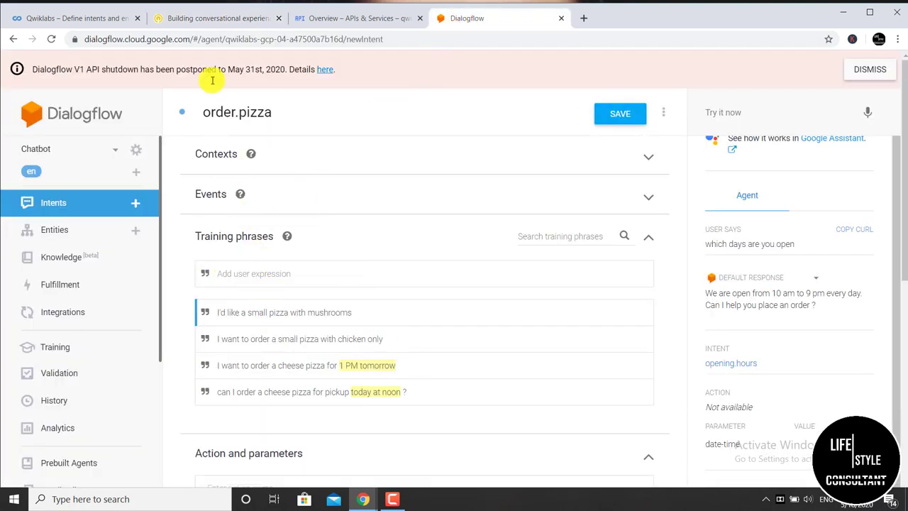
# Step: Copy "I want a pizza with pepper and mushroom" from the lab page into the order.pizza training phrases in Dialogflow
pyautogui.click(201, 18)
pyautogui.moveTo(287, 150); pyautogui.dragTo(473, 149)
pyautogui.rightClick(472, 149)
pyautogui.click(483, 157)
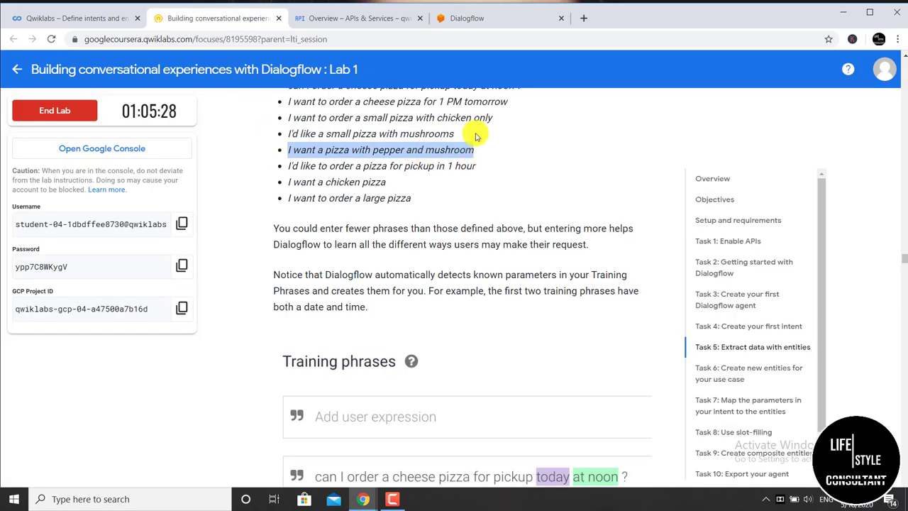
pyautogui.click(469, 20)
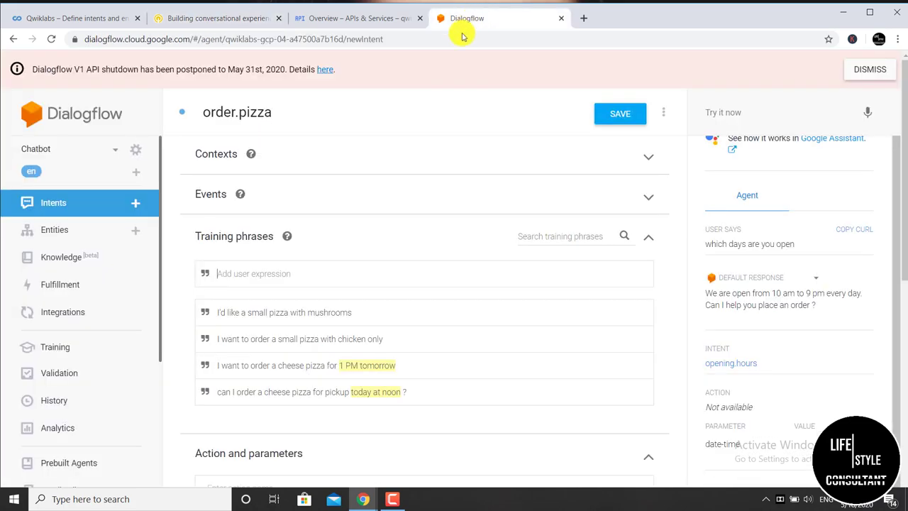
pyautogui.rightClick(234, 278)
pyautogui.click(260, 371)
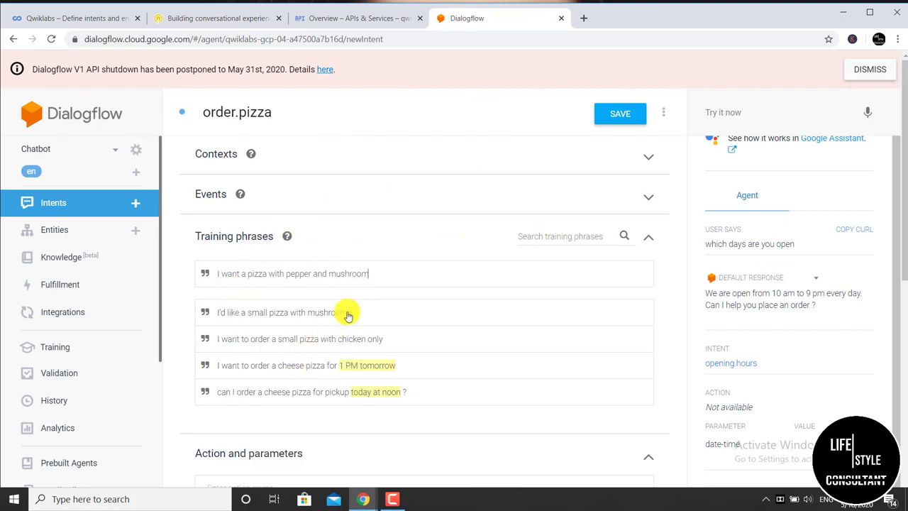
pyautogui.press('Return')
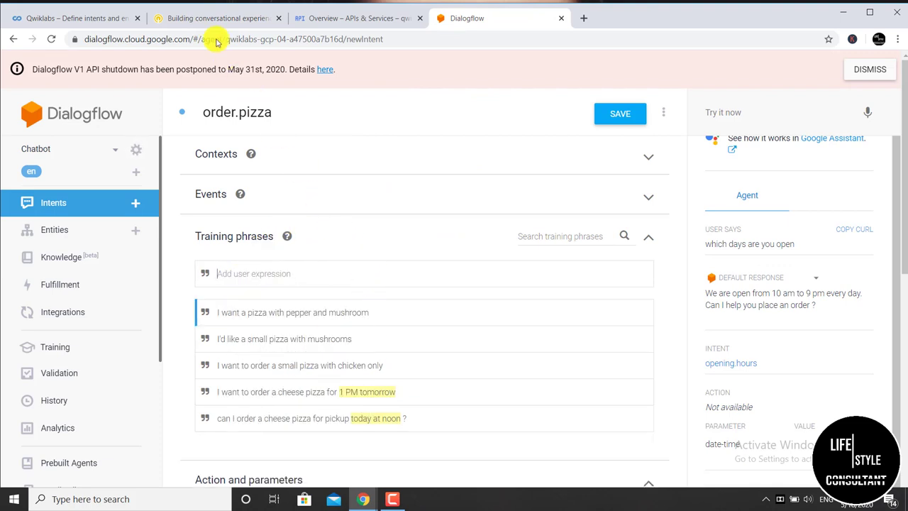
# Step: Copy "I'd like to order a pizza for pickup in 1 hour" from the lab page into the order.pizza training phrases in Dialogflow
pyautogui.click(209, 19)
pyautogui.moveTo(264, 165); pyautogui.dragTo(476, 165)
pyautogui.rightClick(466, 169)
pyautogui.click(490, 174)
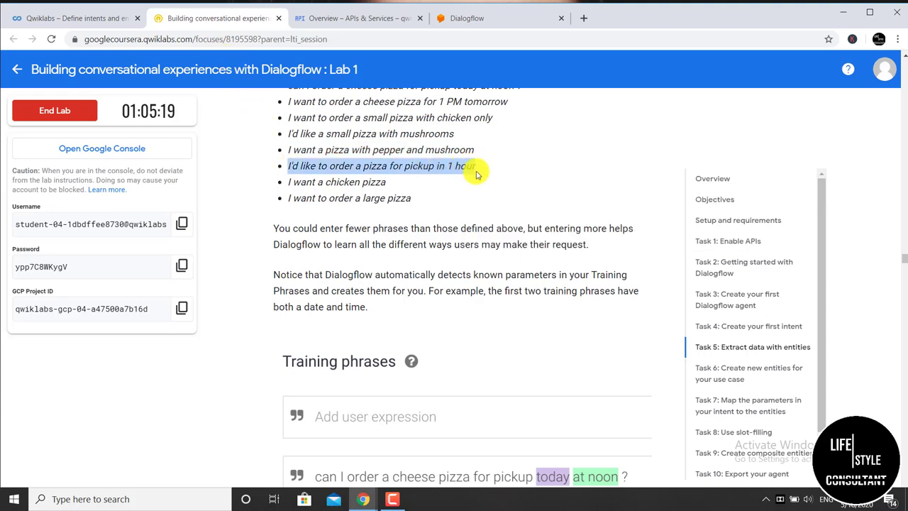
pyautogui.click(488, 20)
pyautogui.rightClick(236, 267)
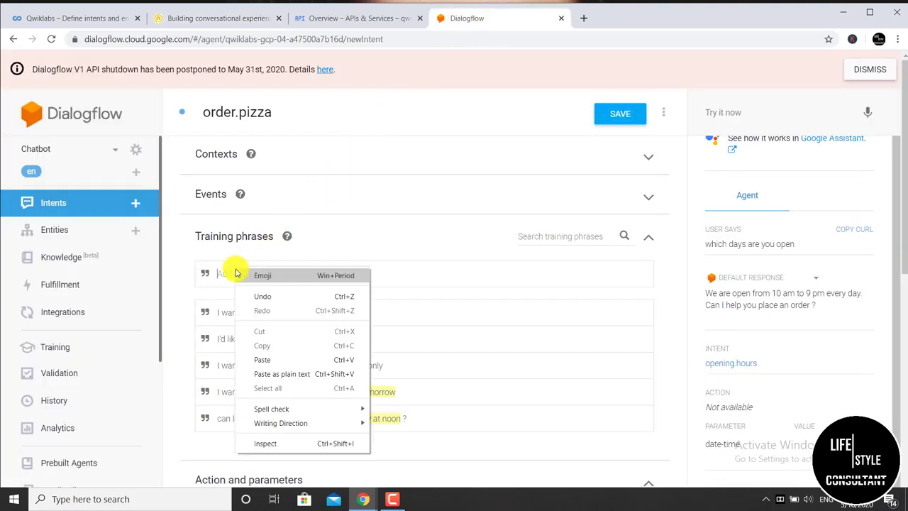
pyautogui.click(293, 357)
pyautogui.press('Return')
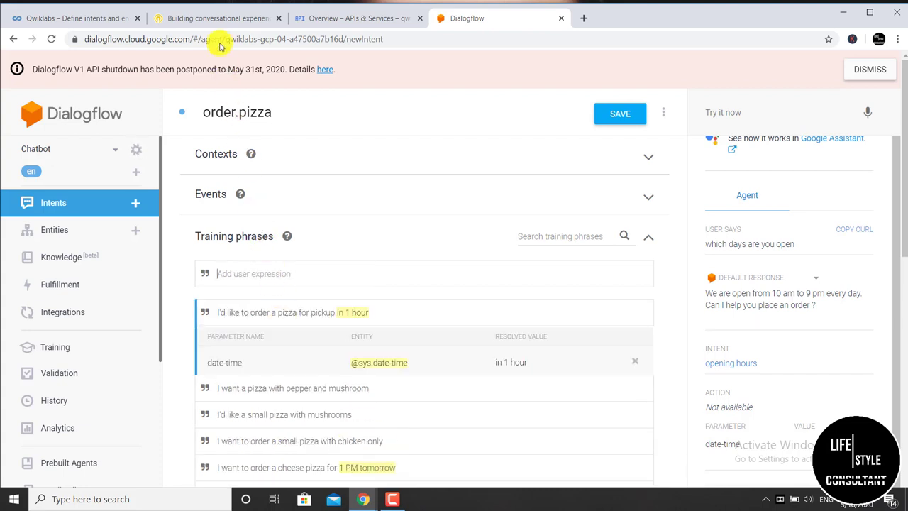
# Step: Copy "I want a chicken pizza" from the lab page into the order.pizza training phrases in Dialogflow
pyautogui.click(215, 18)
pyautogui.moveTo(288, 182); pyautogui.dragTo(383, 192)
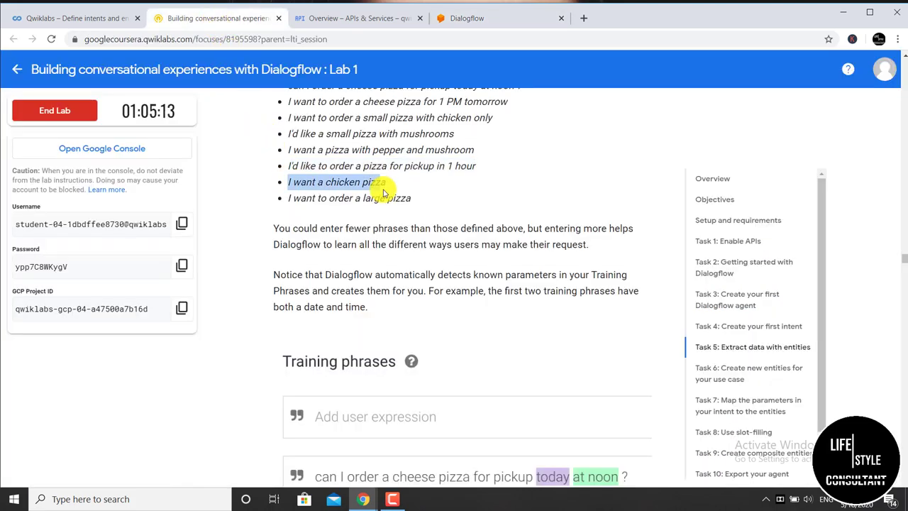
pyautogui.rightClick(381, 192)
pyautogui.click(401, 197)
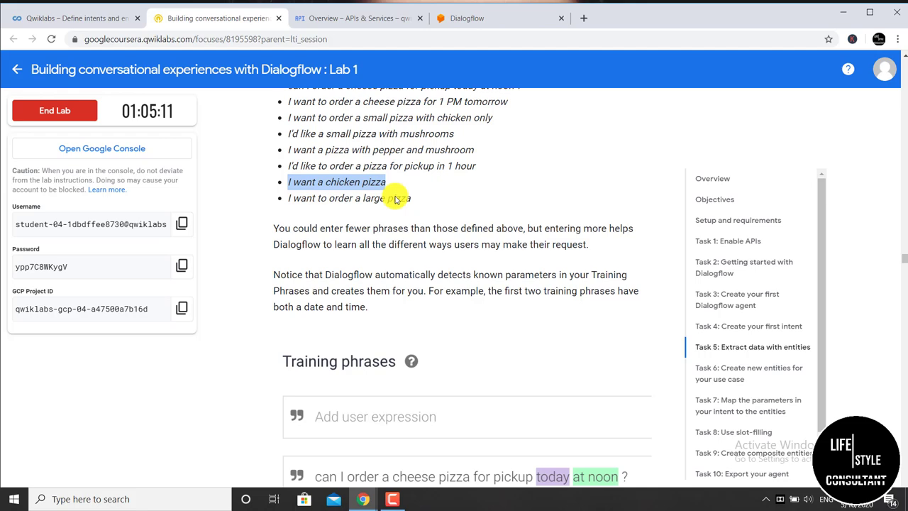
pyautogui.click(452, 20)
pyautogui.rightClick(239, 277)
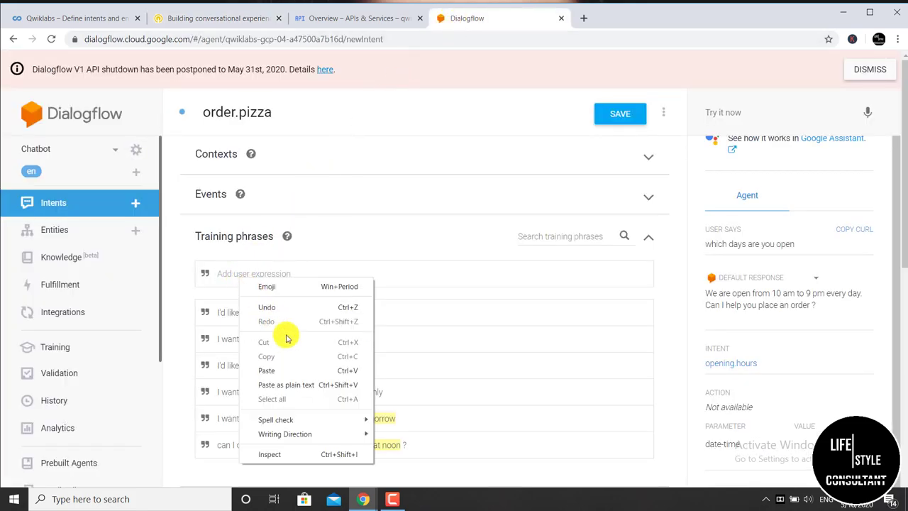
pyautogui.click(317, 371)
pyautogui.press('Return')
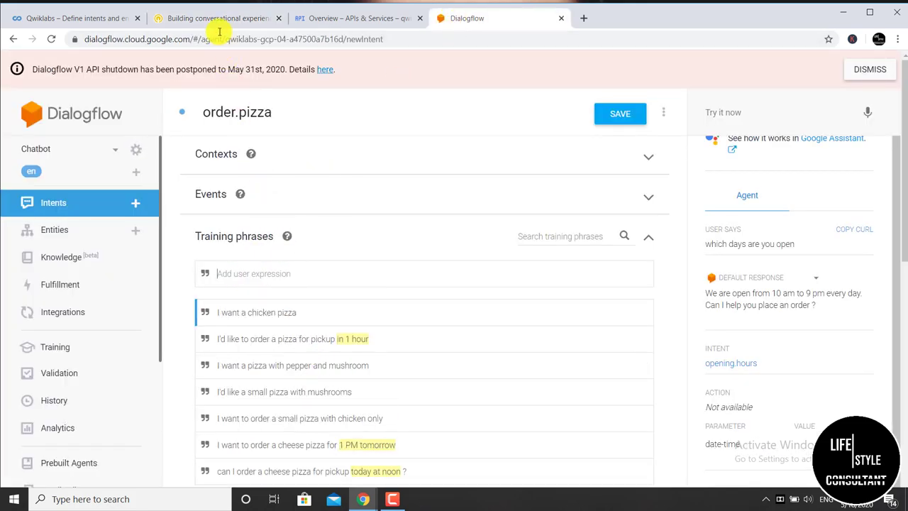
# Step: Copy "I want to order a large pizza" from the lab page into the order.pizza training phrases in Dialogflow
pyautogui.click(217, 20)
pyautogui.moveTo(288, 198); pyautogui.dragTo(410, 204)
pyautogui.rightClick(408, 200)
pyautogui.click(426, 206)
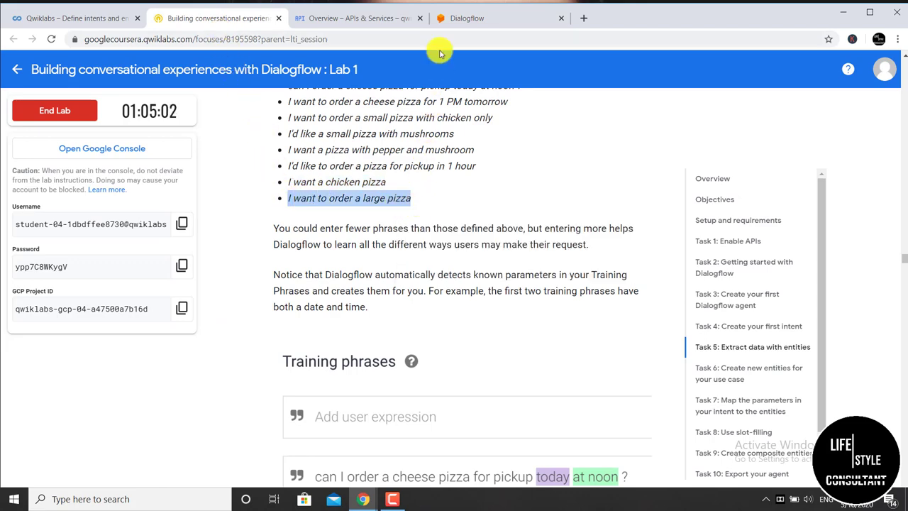
pyautogui.click(444, 22)
pyautogui.rightClick(223, 274)
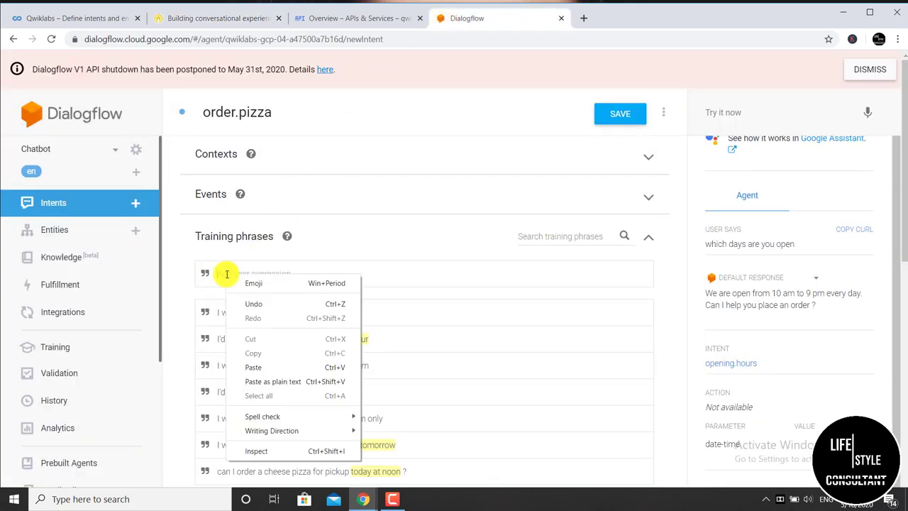
pyautogui.click(273, 367)
pyautogui.press('Return')
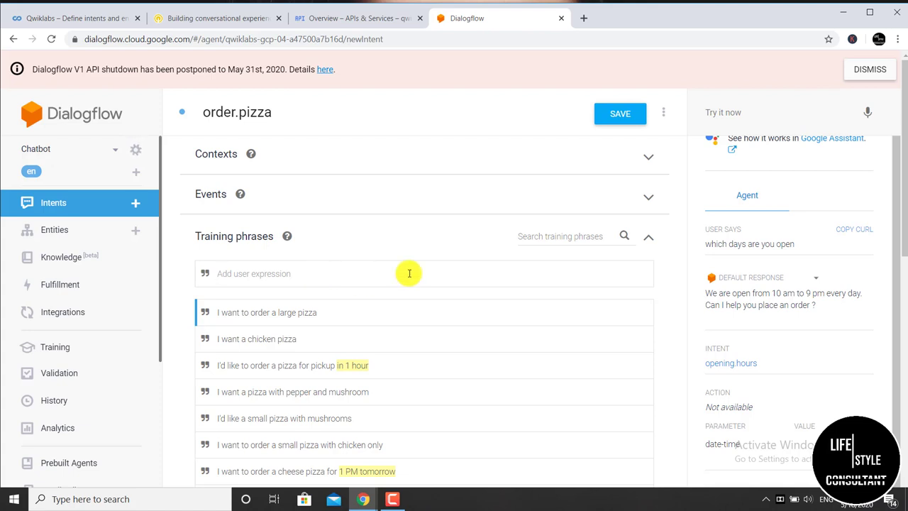
pyautogui.scroll(-2, 410, 273)
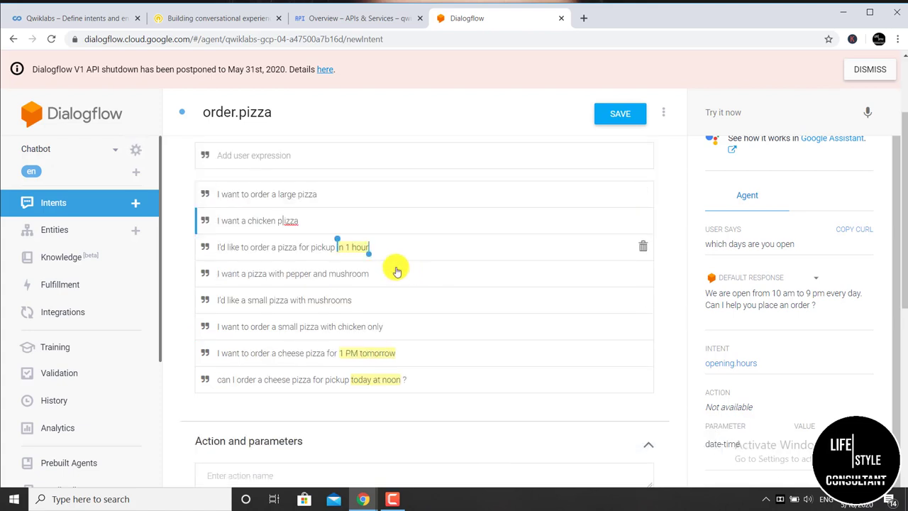
pyautogui.moveTo(370, 247); pyautogui.dragTo(344, 246)
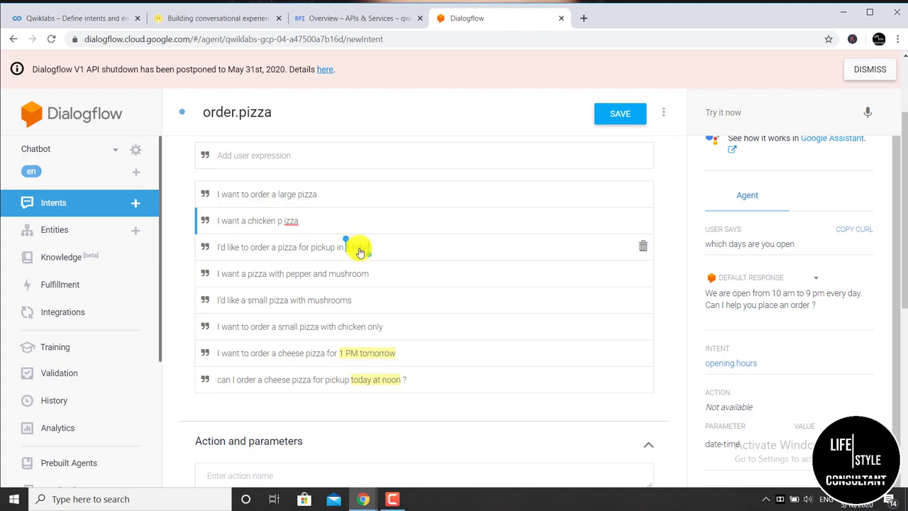
pyautogui.click(360, 252)
pyautogui.scroll(-5, 395, 320)
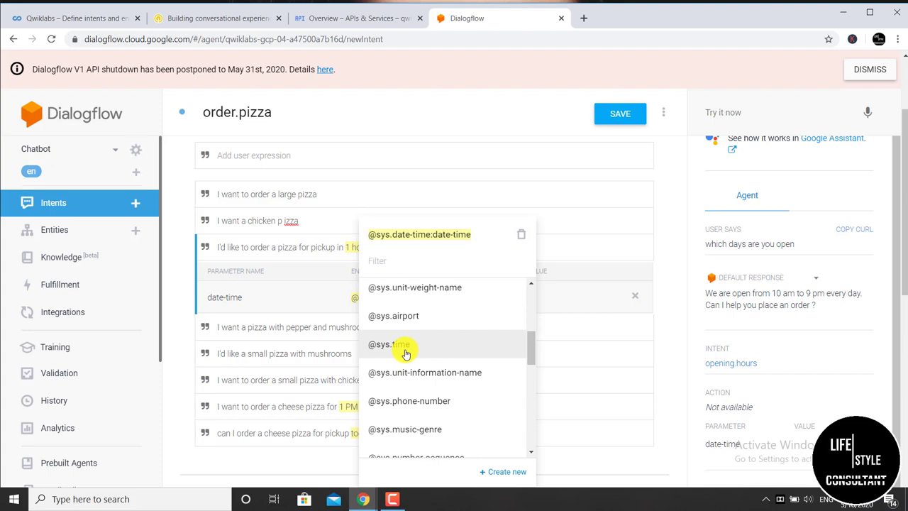
pyautogui.click(406, 354)
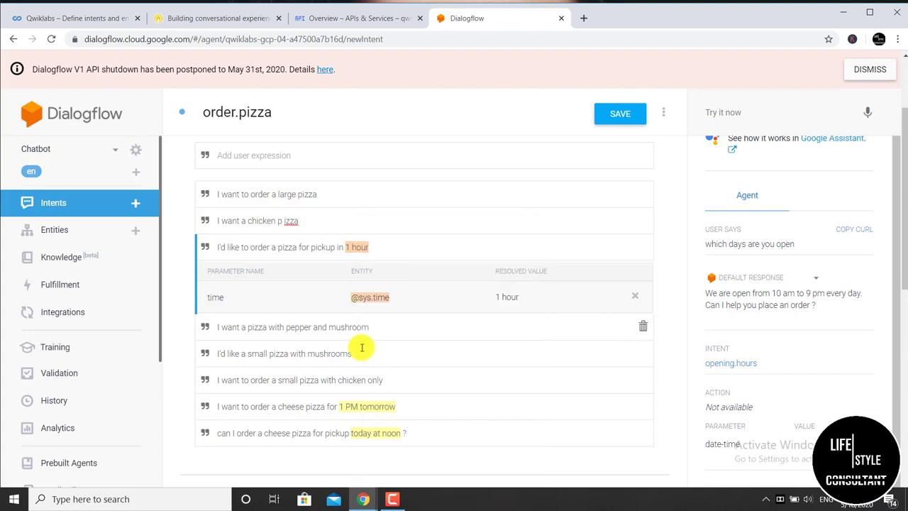
pyautogui.scroll(-1, 335, 346)
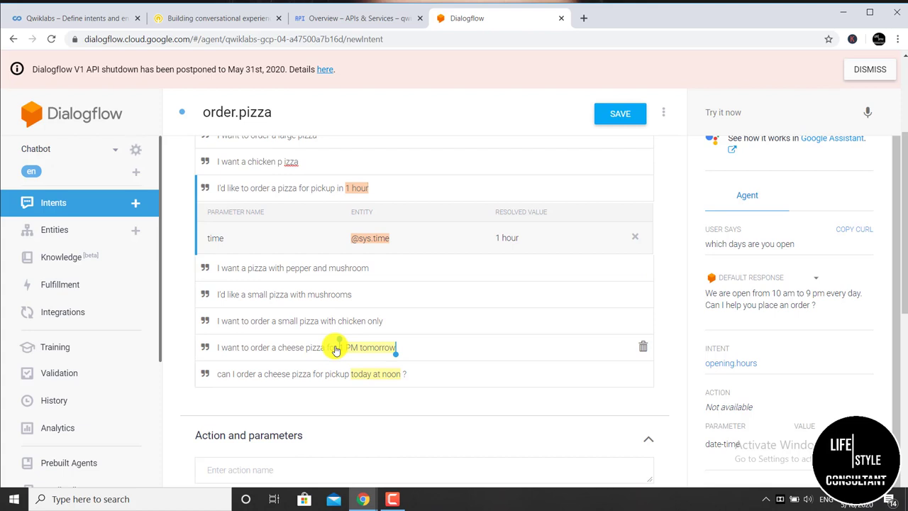
pyautogui.moveTo(337, 350)
pyautogui.mouseDown()
pyautogui.moveTo(391, 356)
pyautogui.moveTo(350, 353)
pyautogui.mouseUp()
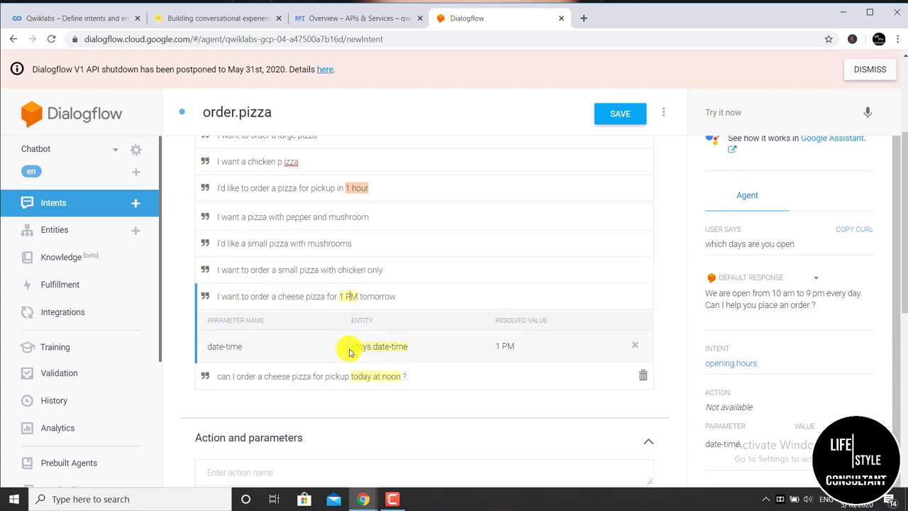
pyautogui.click(349, 294)
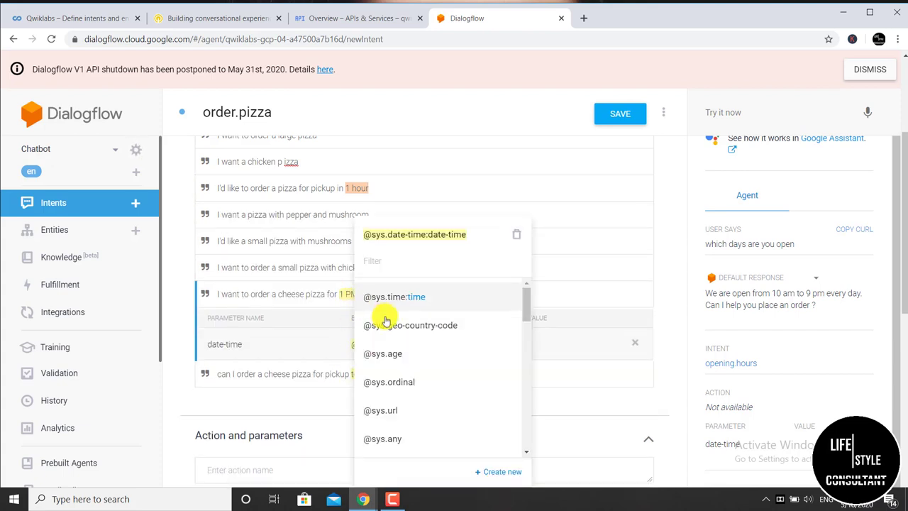
pyautogui.scroll(-6, 387, 321)
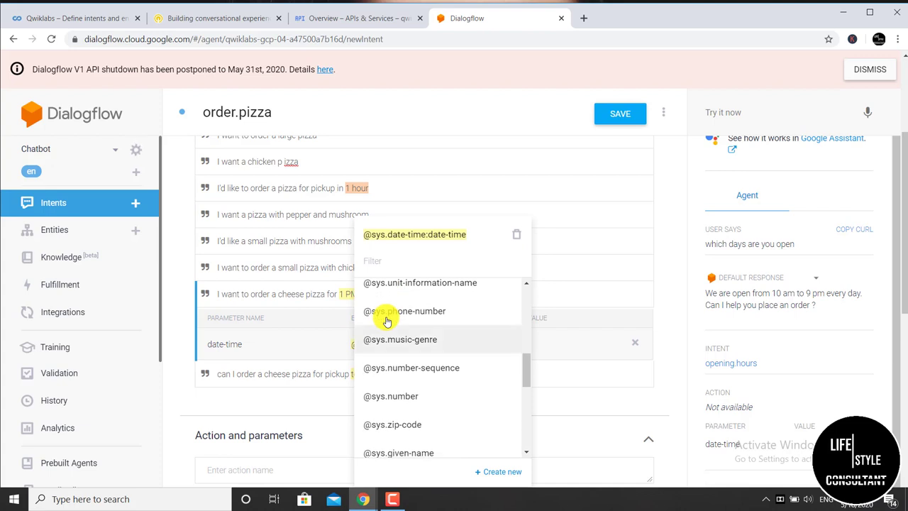
pyautogui.scroll(2, 387, 322)
pyautogui.click(386, 314)
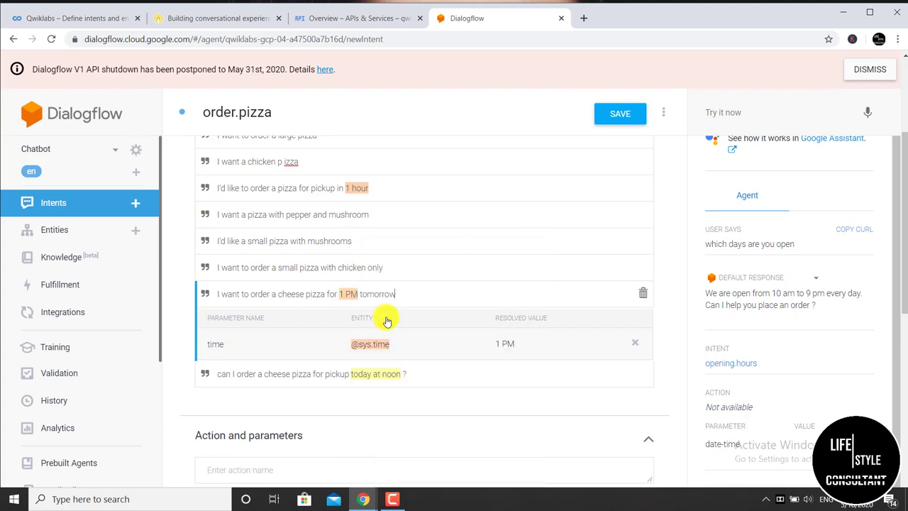
pyautogui.moveTo(398, 294); pyautogui.dragTo(361, 299)
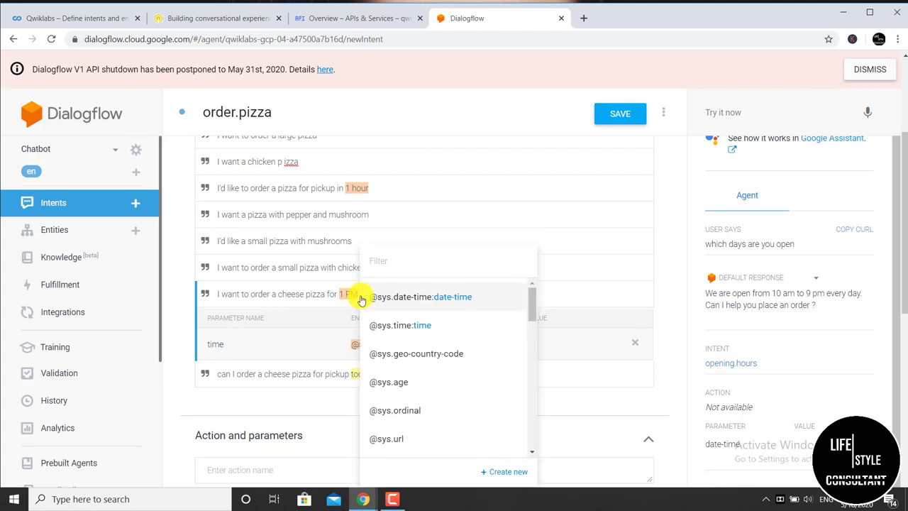
pyautogui.scroll(-1, 415, 379)
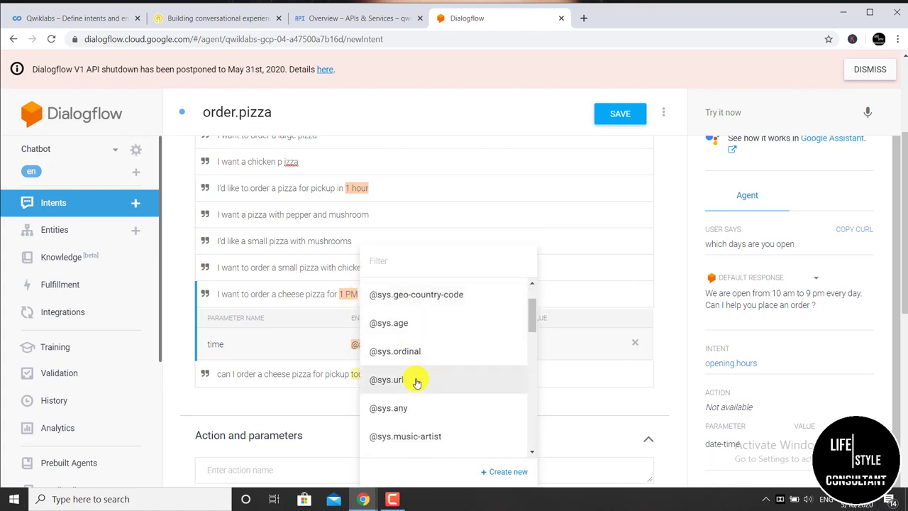
pyautogui.scroll(-5, 417, 382)
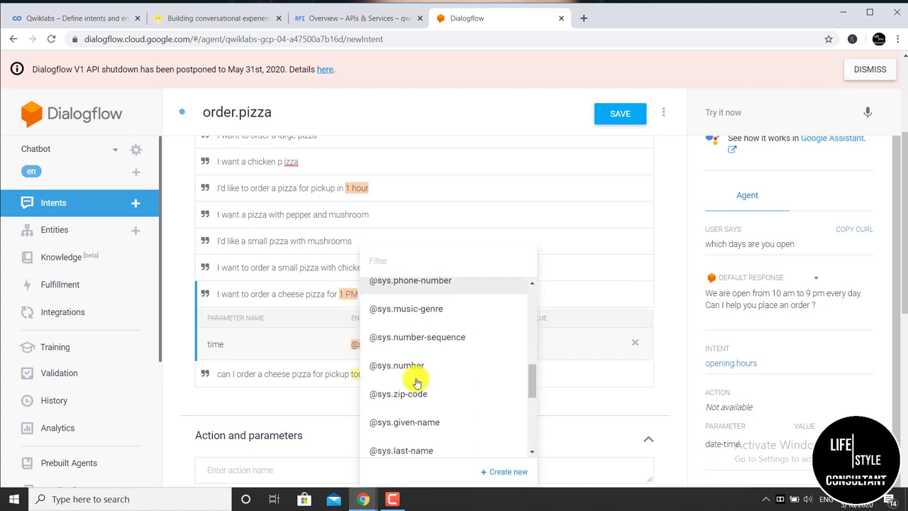
pyautogui.scroll(-6, 417, 383)
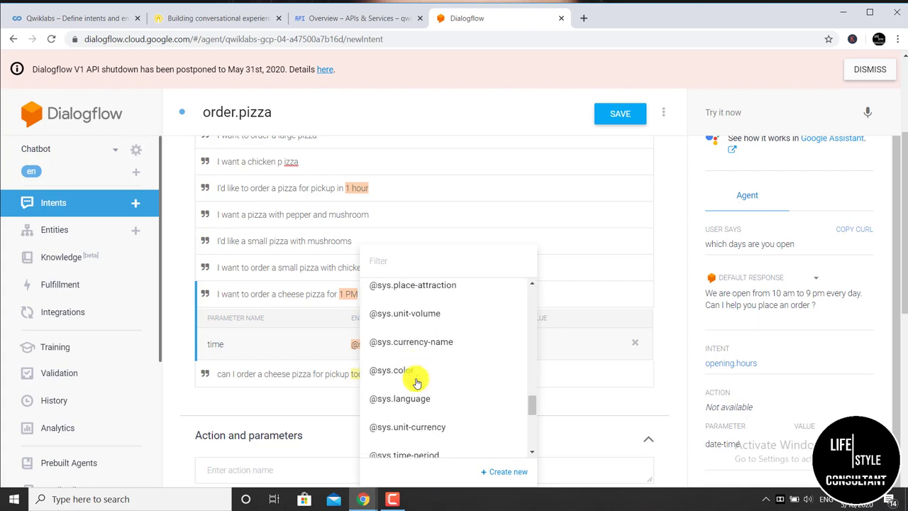
pyautogui.scroll(-3, 415, 380)
pyautogui.scroll(-2, 412, 379)
pyautogui.scroll(2, 401, 390)
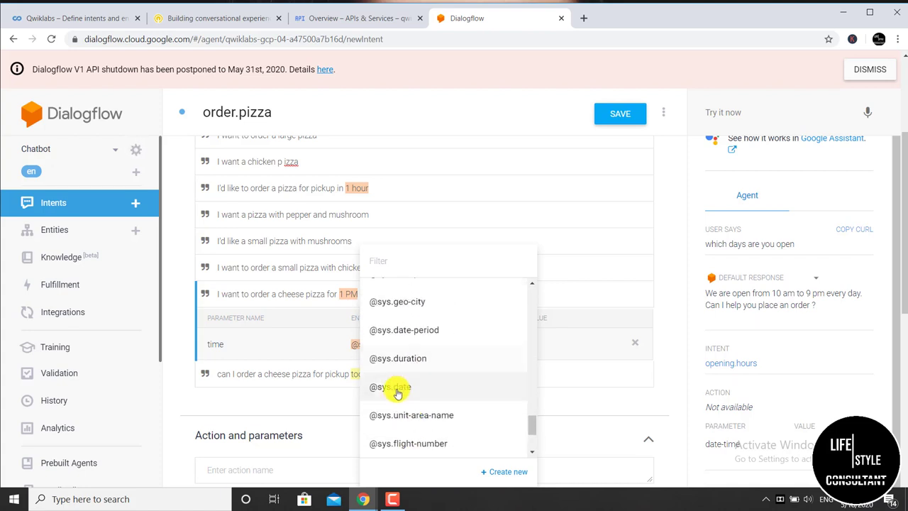
pyautogui.click(395, 388)
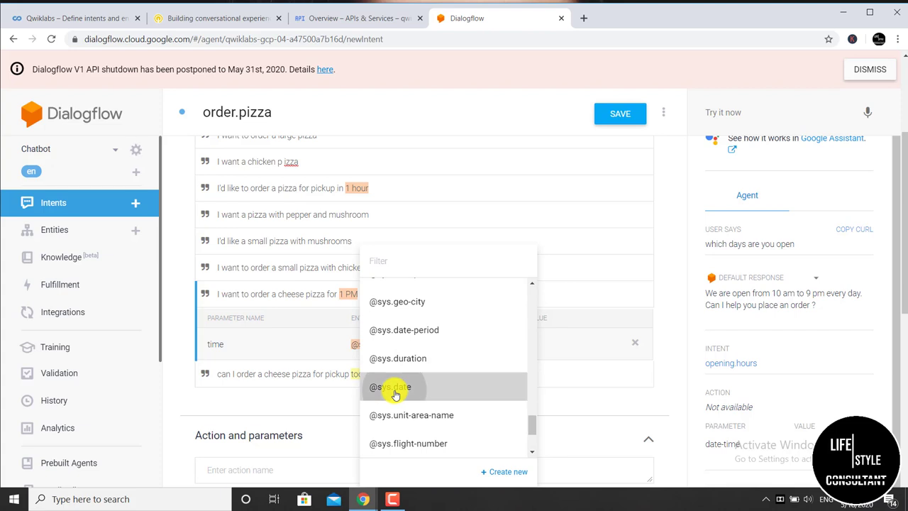
pyautogui.scroll(-1, 395, 393)
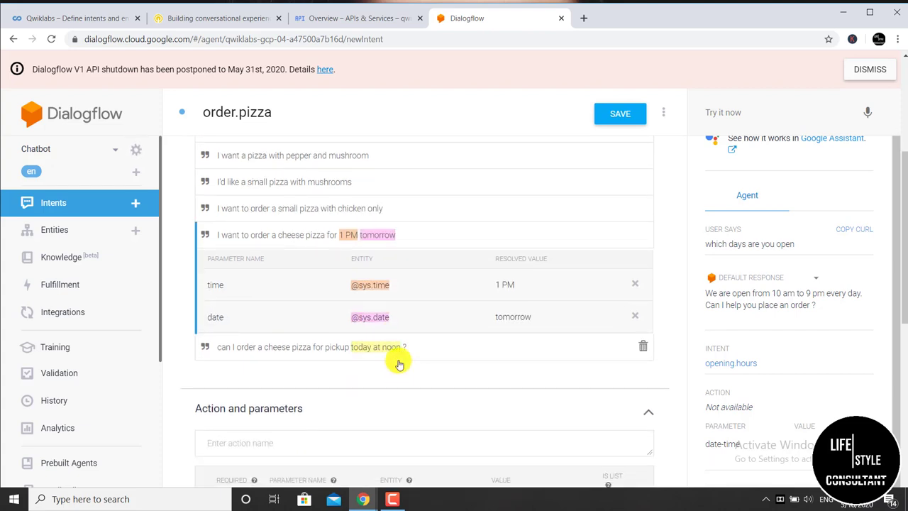
pyautogui.moveTo(399, 355); pyautogui.dragTo(376, 354)
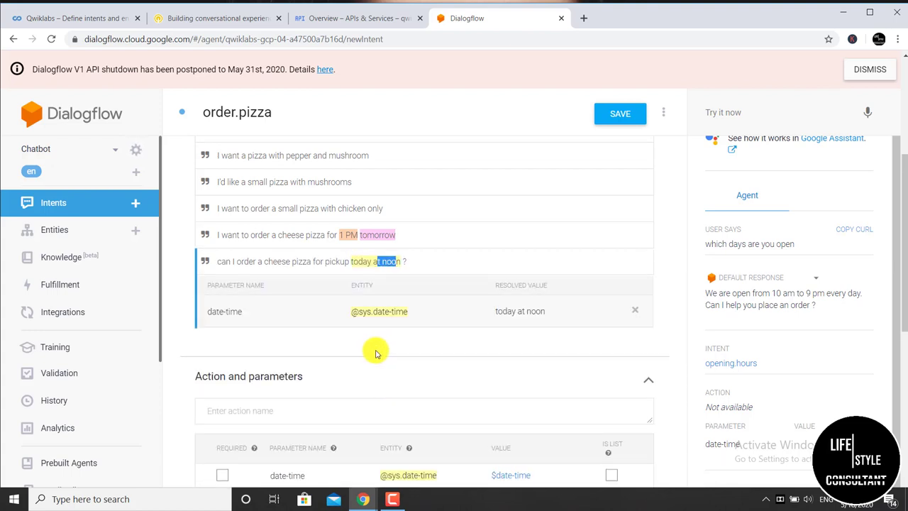
pyautogui.moveTo(360, 265); pyautogui.dragTo(353, 275)
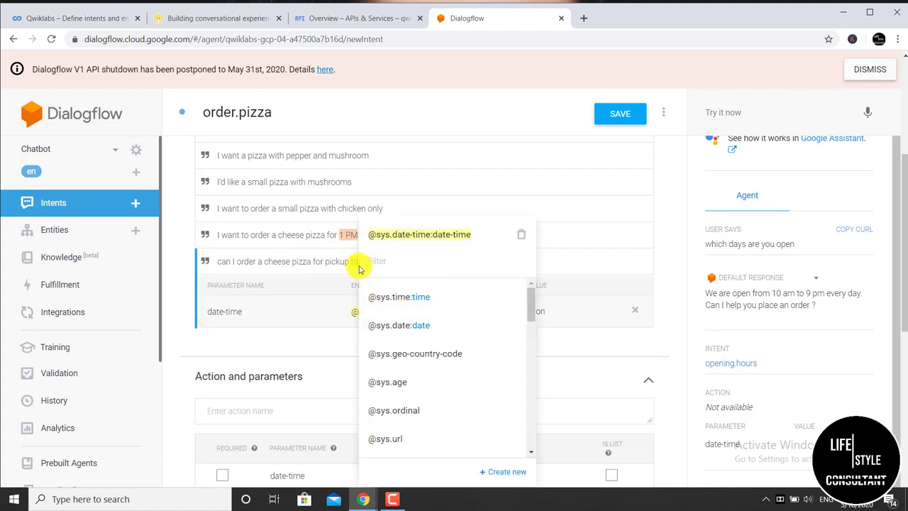
pyautogui.click(345, 277)
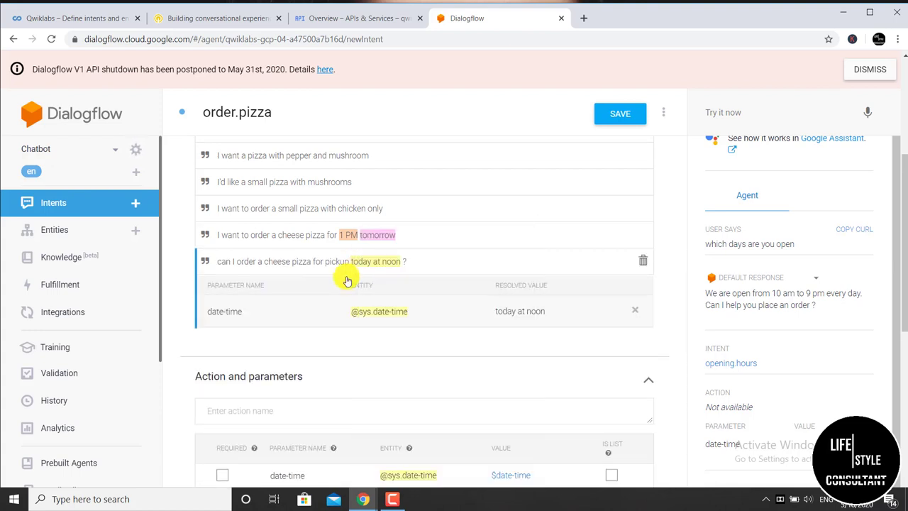
pyautogui.click(394, 264)
pyautogui.click(362, 266)
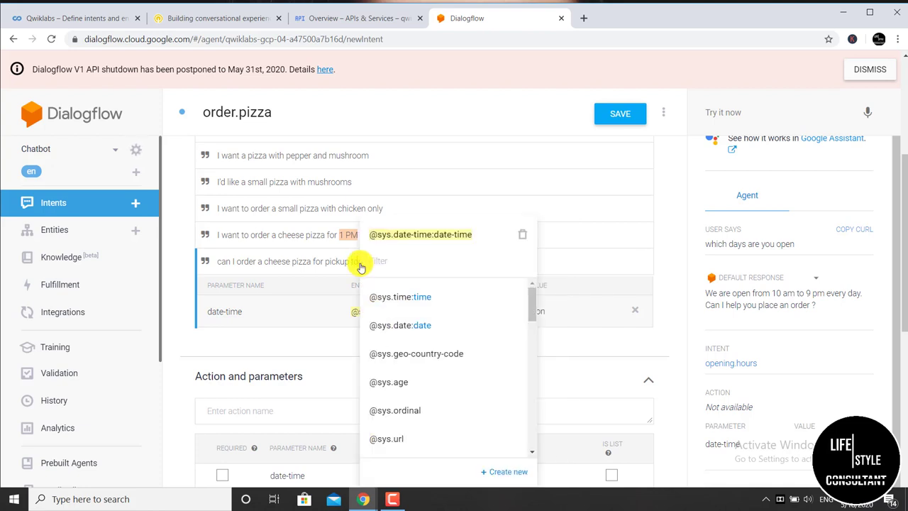
pyautogui.press('Escape')
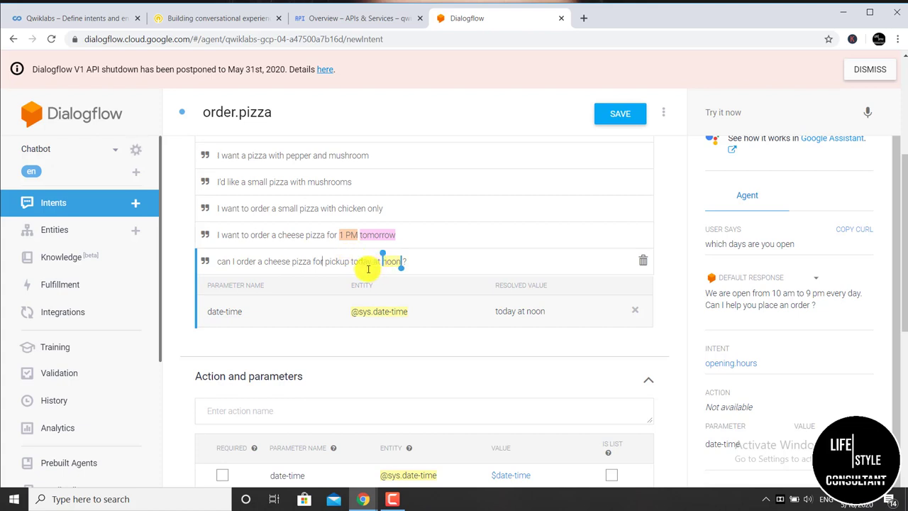
pyautogui.moveTo(372, 263); pyautogui.dragTo(384, 259)
pyautogui.scroll(-2, 430, 357)
pyautogui.scroll(-3, 433, 361)
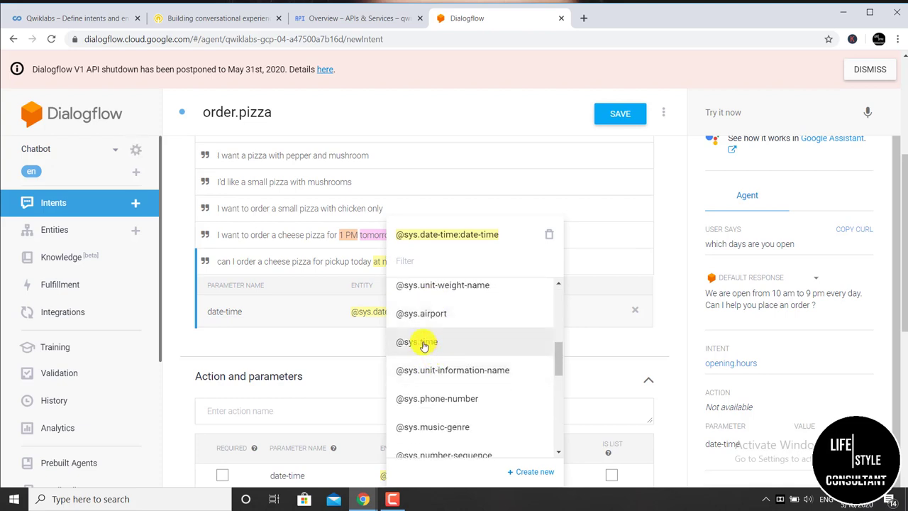
pyautogui.click(428, 347)
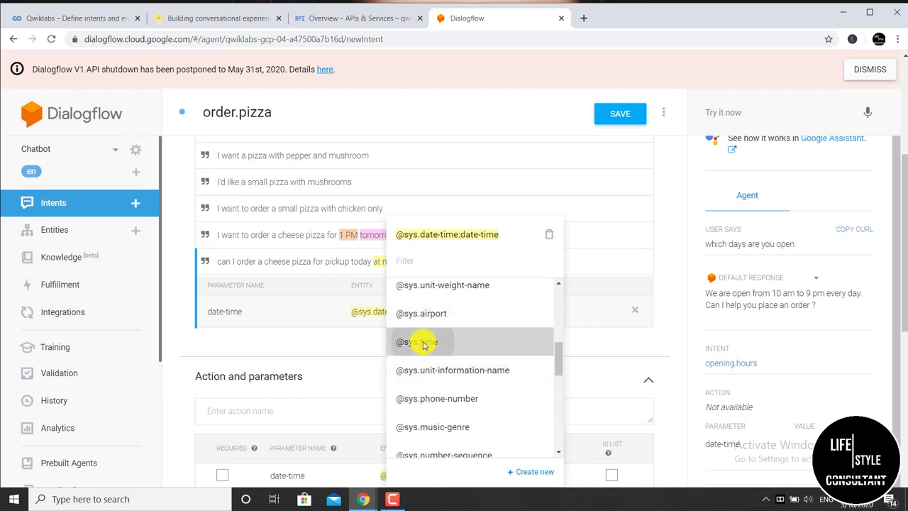
pyautogui.moveTo(352, 261); pyautogui.dragTo(365, 262)
pyautogui.click(346, 260)
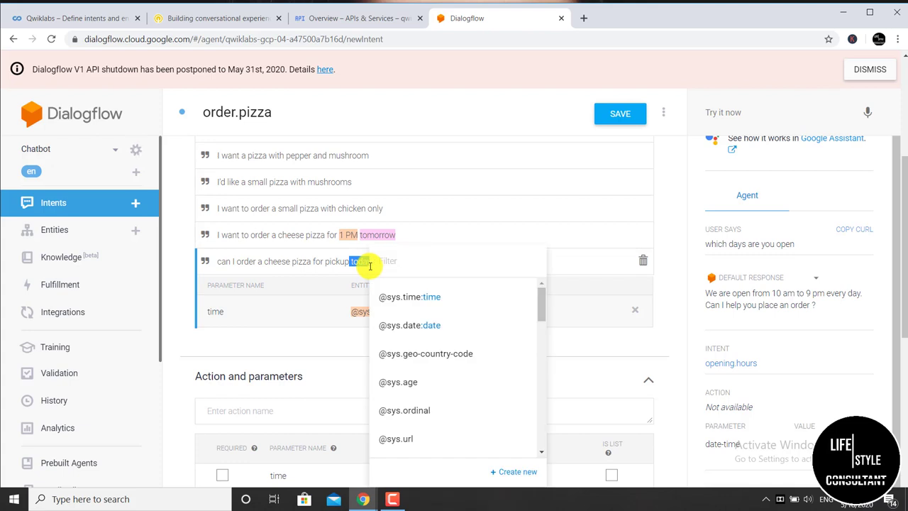
pyautogui.scroll(-3, 425, 380)
pyautogui.scroll(-10, 425, 380)
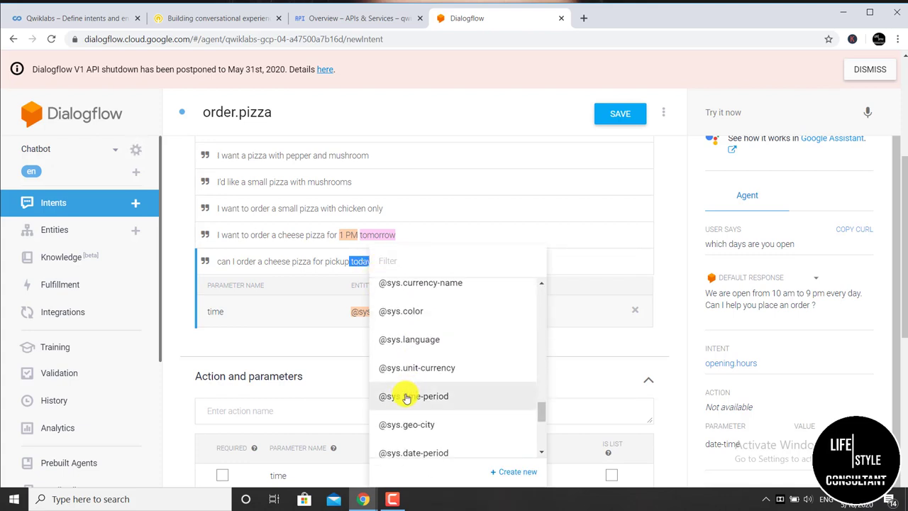
pyautogui.scroll(-2, 407, 399)
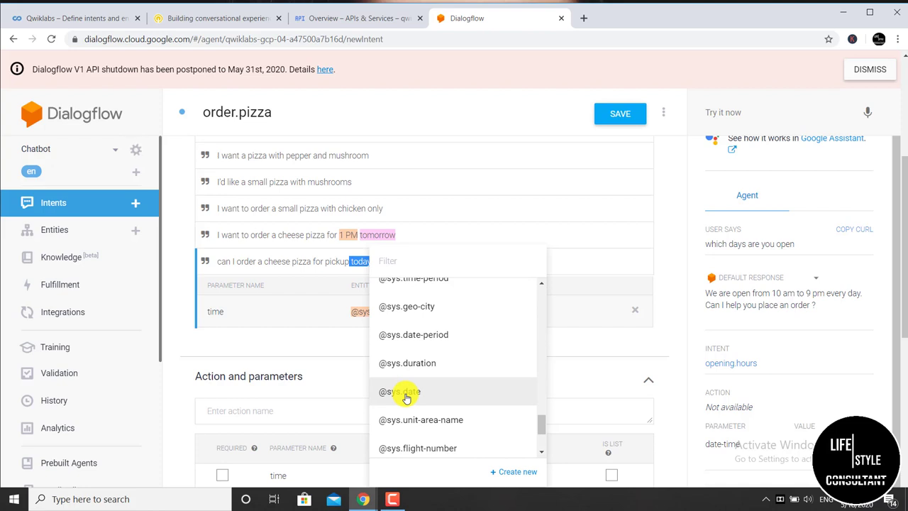
pyautogui.click(407, 398)
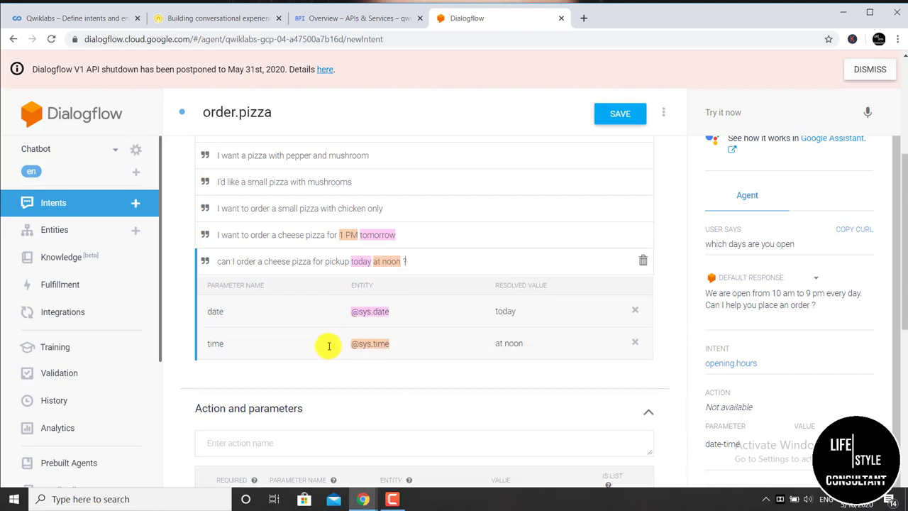
# Step: Copy the response "Great! We've placed your order for $date at $time. See you then!" from the "Using parameter data" section of the lab page
pyautogui.scroll(-2, 329, 346)
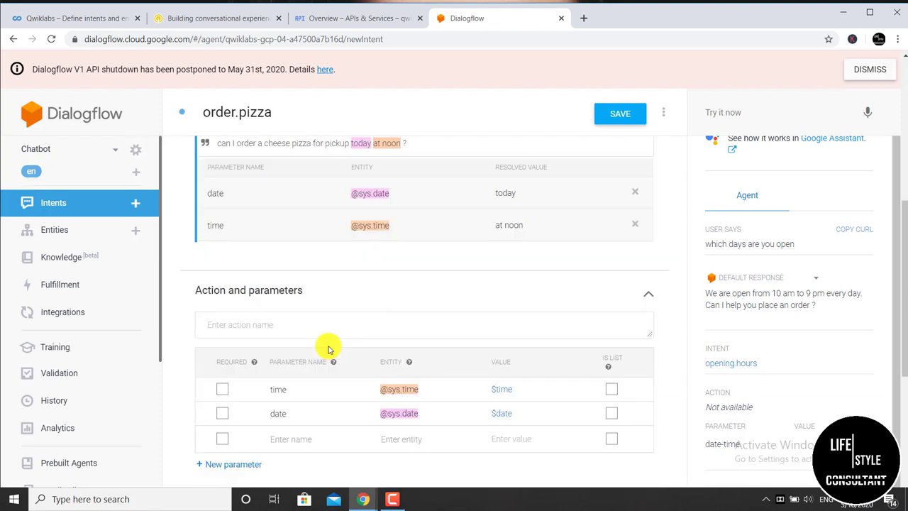
pyautogui.scroll(-1, 325, 347)
pyautogui.scroll(1, 326, 347)
pyautogui.scroll(-2, 328, 348)
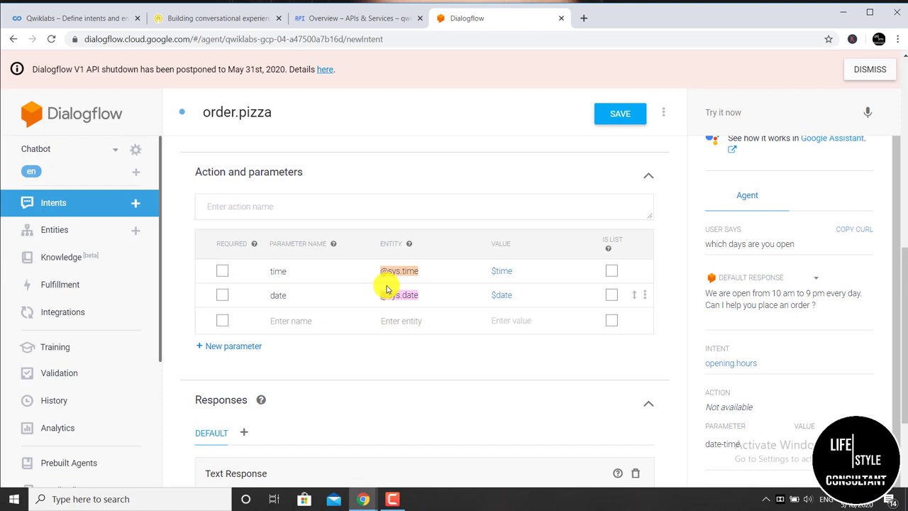
pyautogui.scroll(-2, 387, 289)
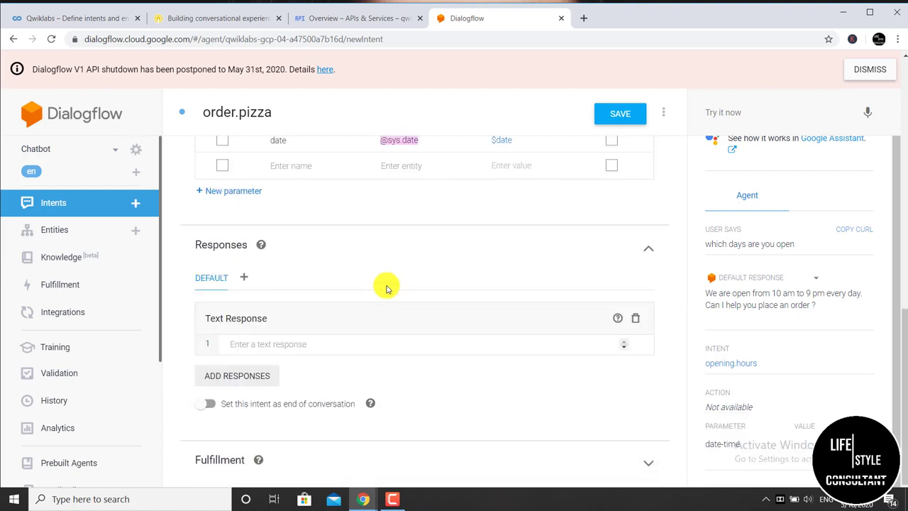
pyautogui.click(319, 348)
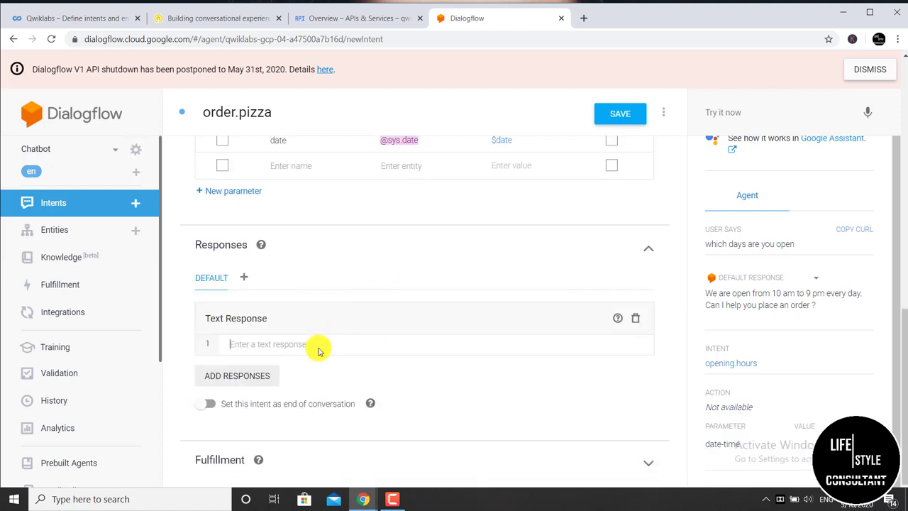
pyautogui.click(184, 21)
pyautogui.scroll(-8, 391, 310)
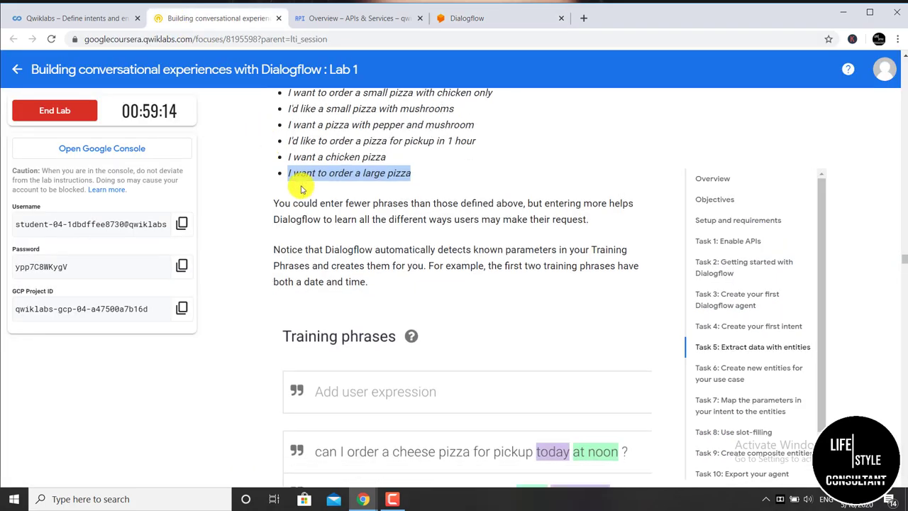
pyautogui.scroll(-7, 391, 310)
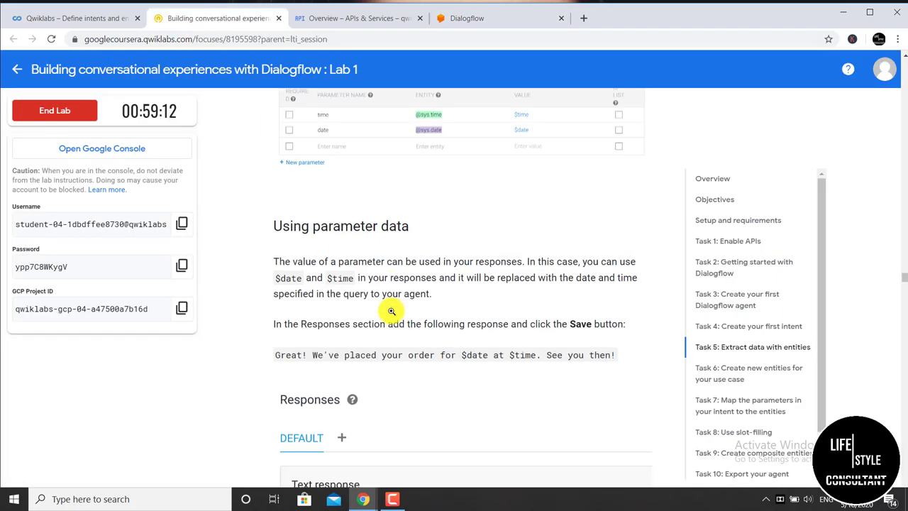
pyautogui.scroll(2, 344, 284)
pyautogui.moveTo(275, 239); pyautogui.dragTo(606, 238)
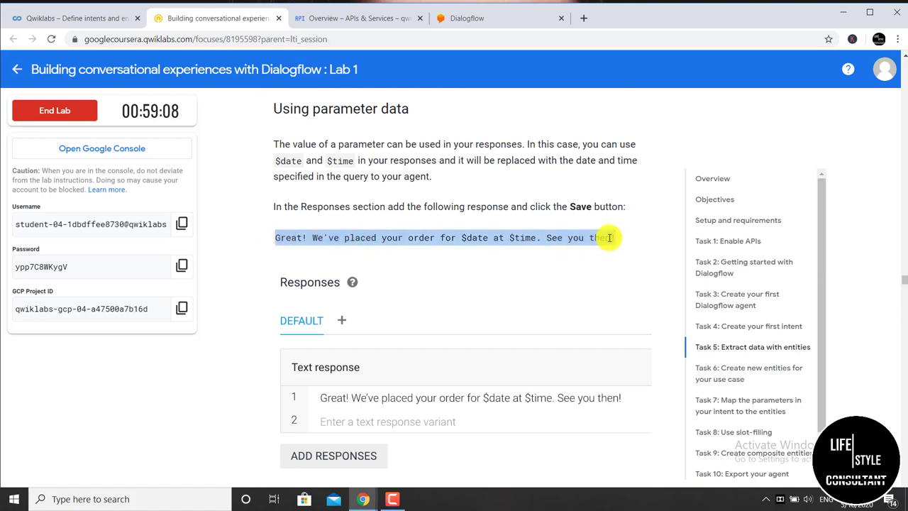
pyautogui.rightClick(605, 238)
pyautogui.click(614, 246)
# Step: Paste the copied response as the first text response of the order.pizza intent in Dialogflow and save the intent
pyautogui.click(491, 27)
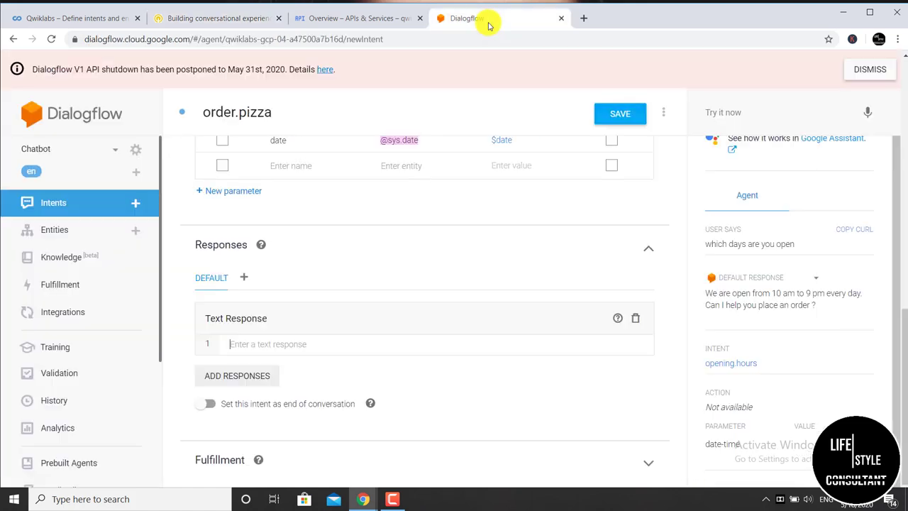
pyautogui.rightClick(273, 344)
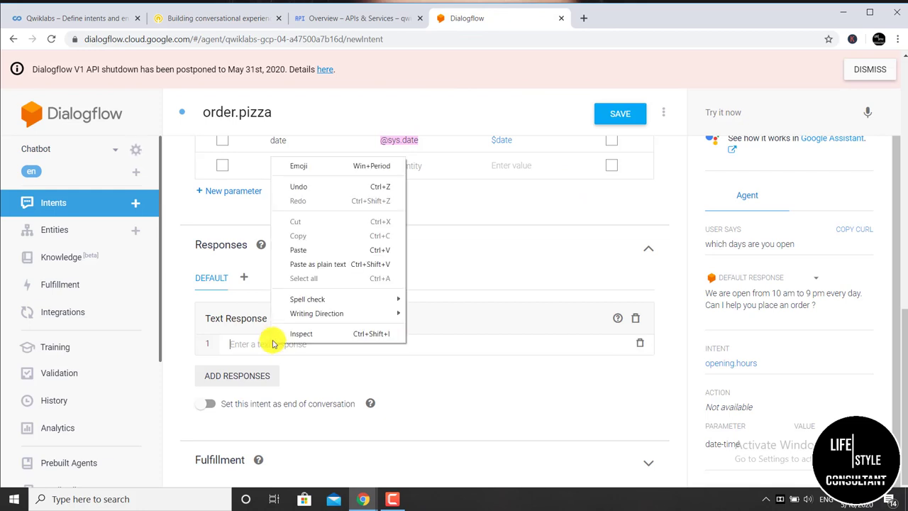
pyautogui.click(304, 264)
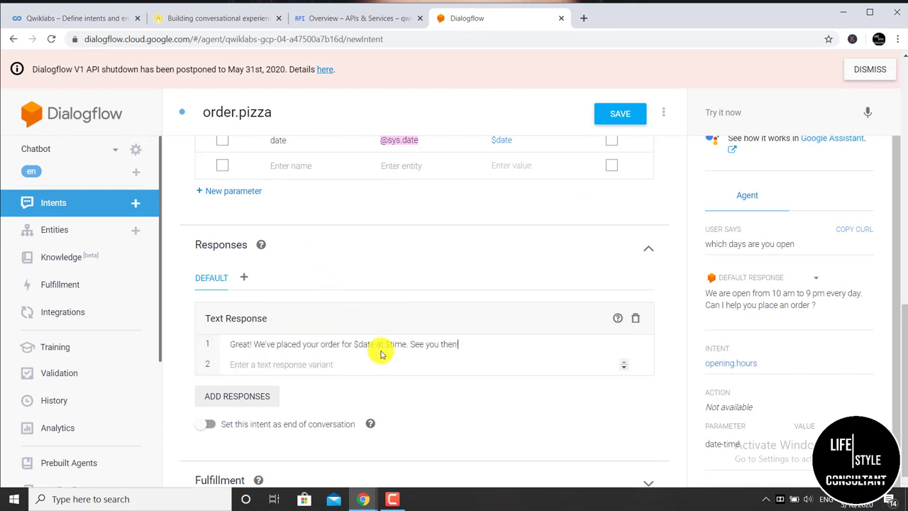
pyautogui.scroll(1, 383, 352)
pyautogui.click(622, 122)
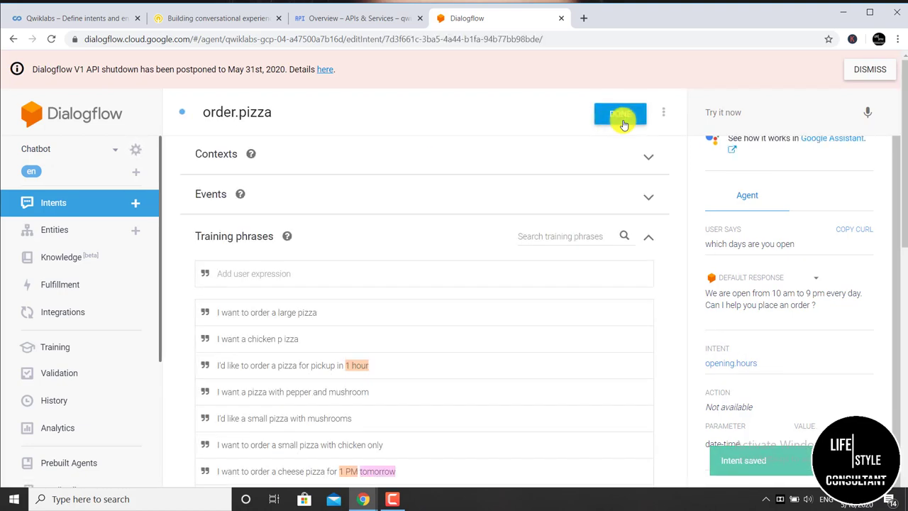
# Step: Test the agent with "i want to order a cheese pizza for pickup today at 5 pm" and compare its reply with the order.pizza text response
pyautogui.click(747, 116)
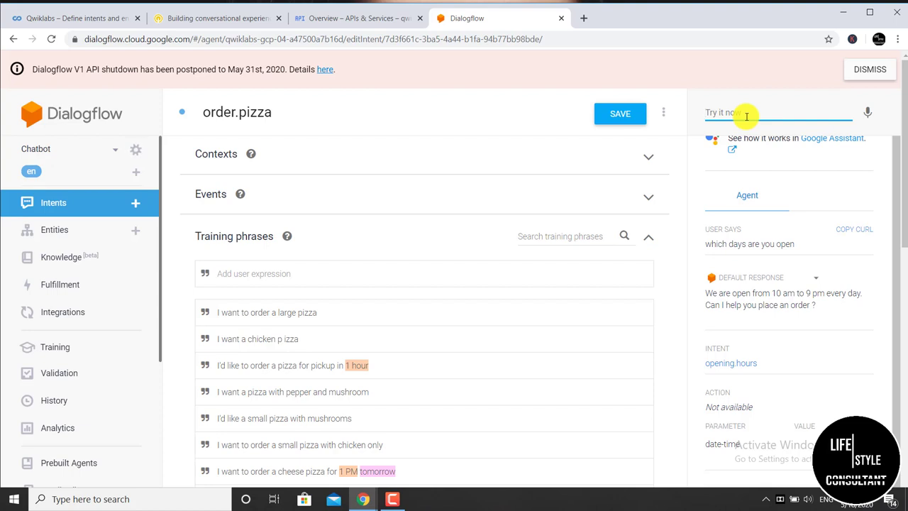
pyautogui.write('I')
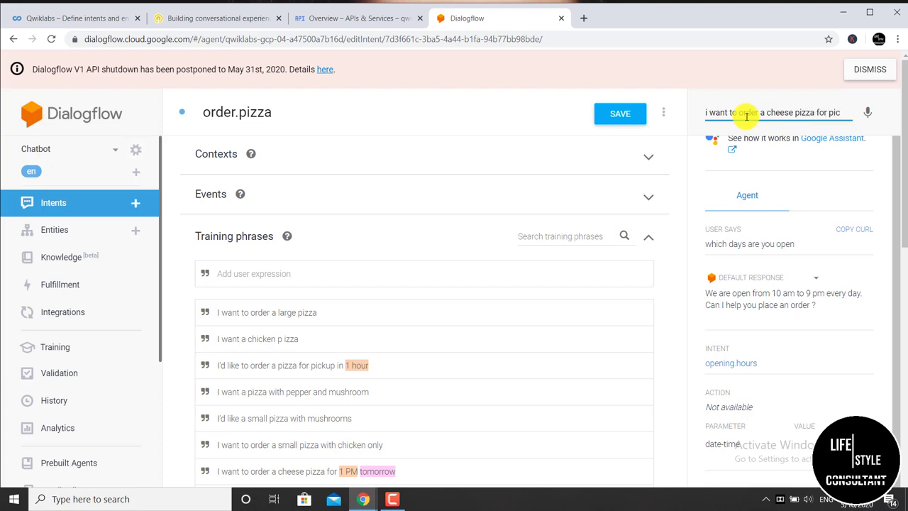
pyautogui.write('p')
pyautogui.write(' today')
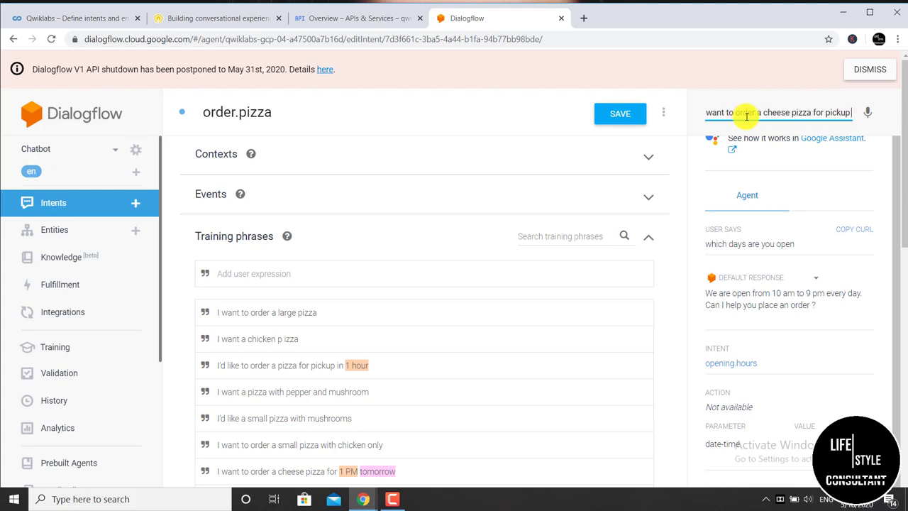
pyautogui.write(' at')
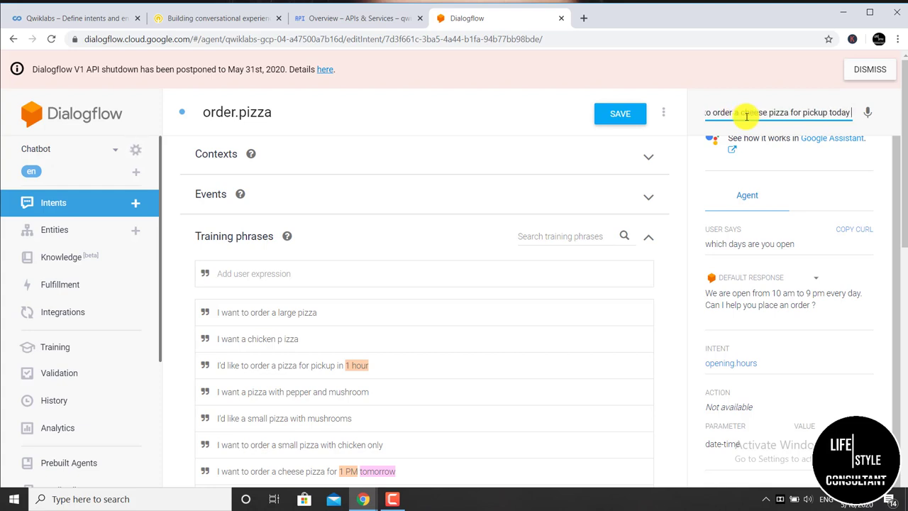
pyautogui.write(' 5')
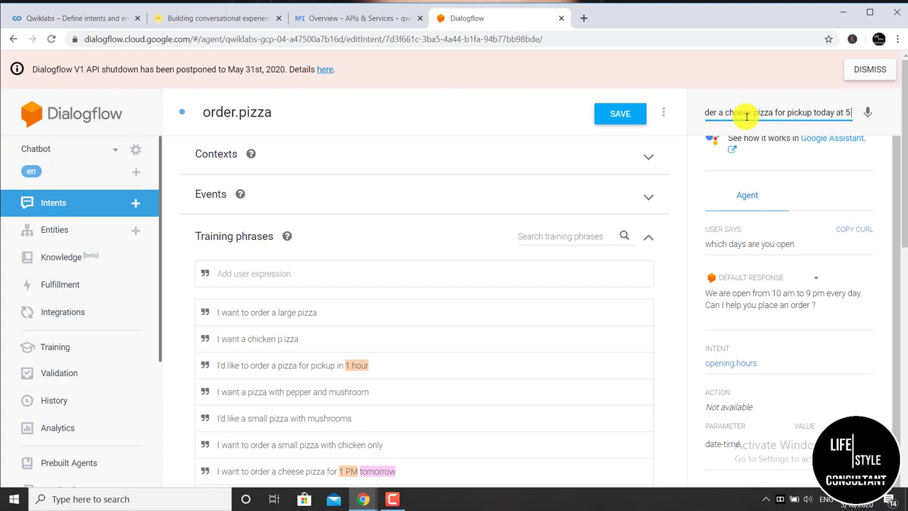
pyautogui.write(' pm')
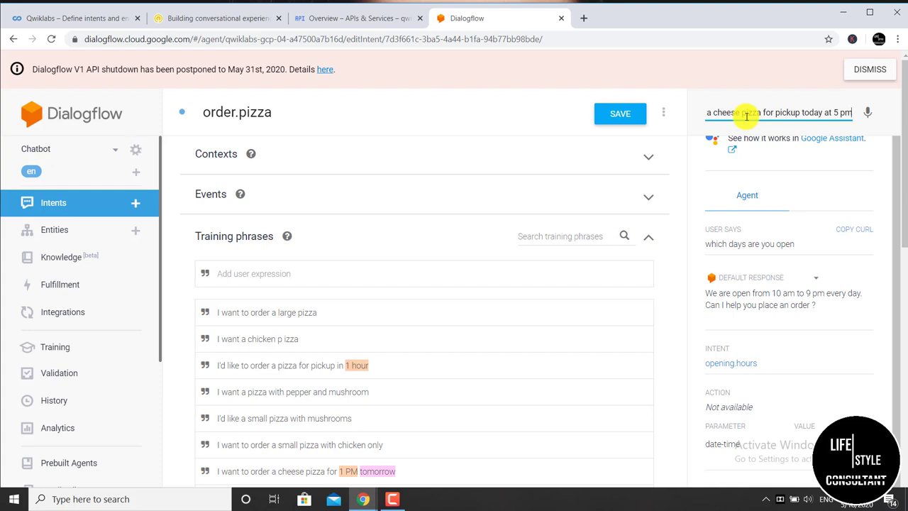
pyautogui.press('Return')
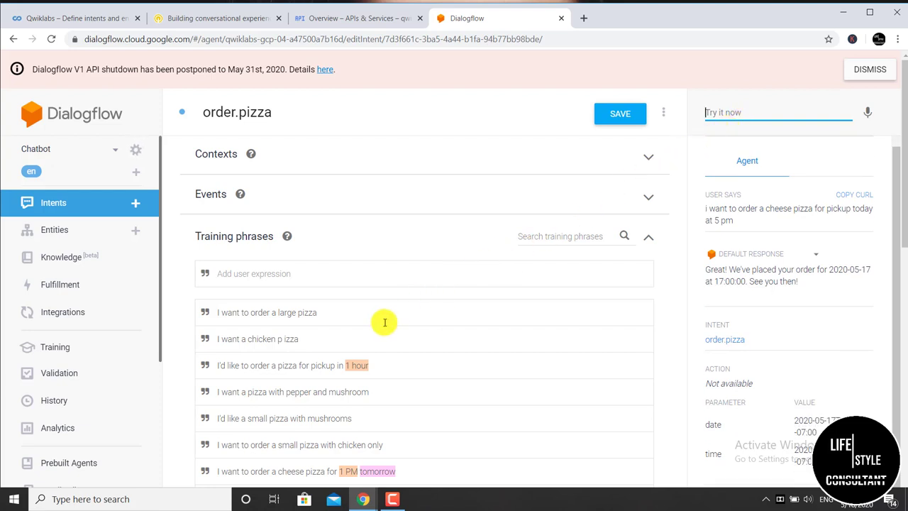
pyautogui.scroll(-8, 384, 323)
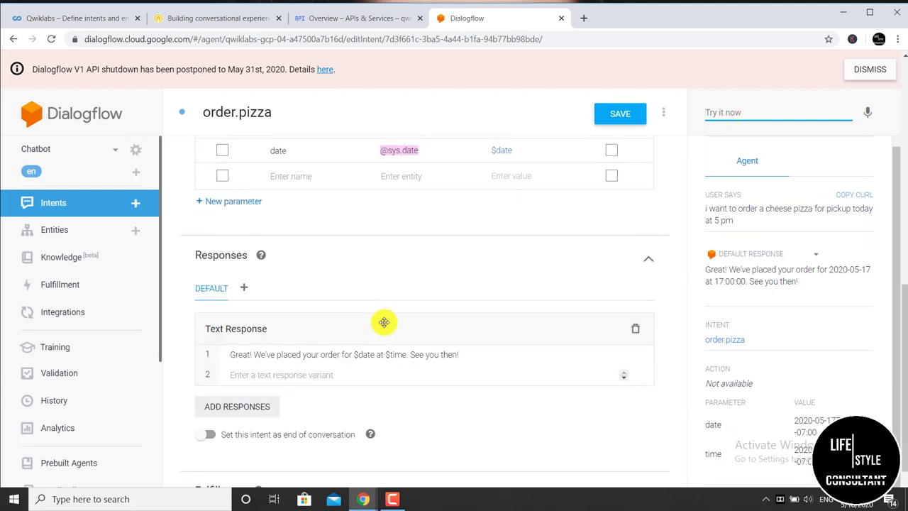
pyautogui.moveTo(803, 283); pyautogui.dragTo(704, 274)
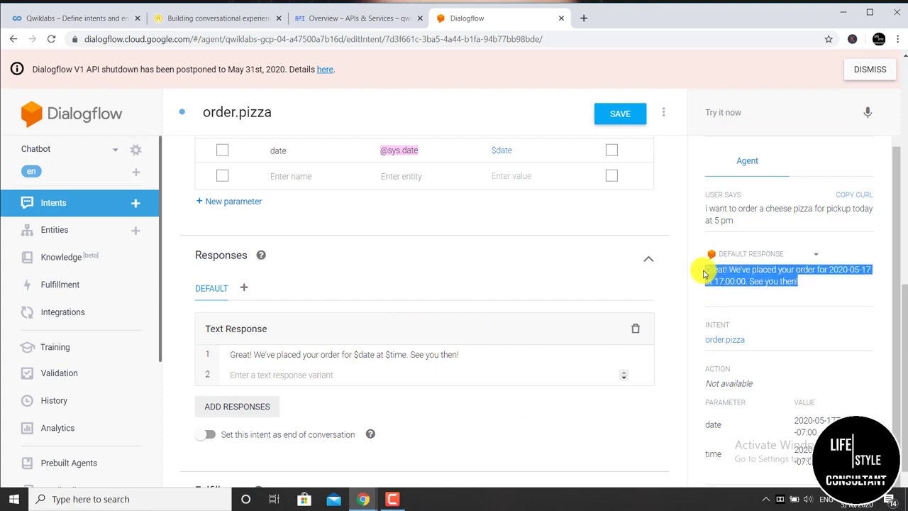
pyautogui.click(706, 274)
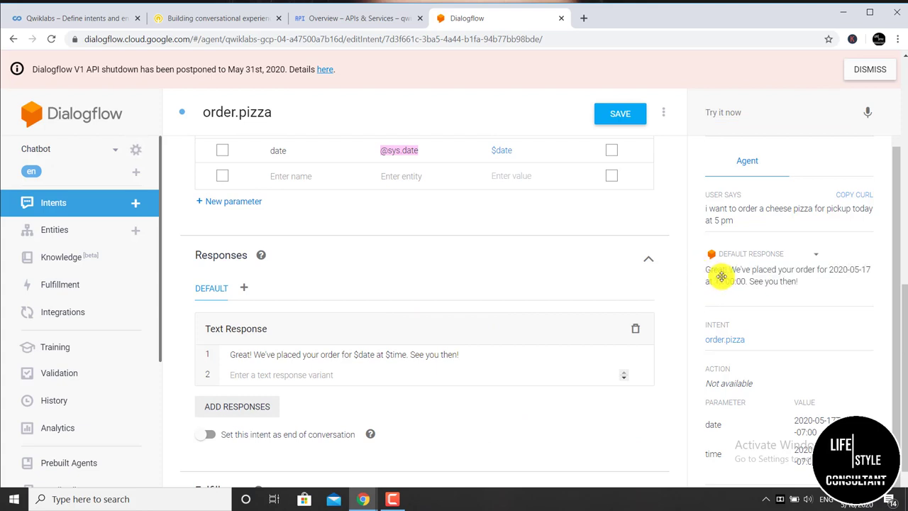
pyautogui.moveTo(800, 284); pyautogui.dragTo(696, 277)
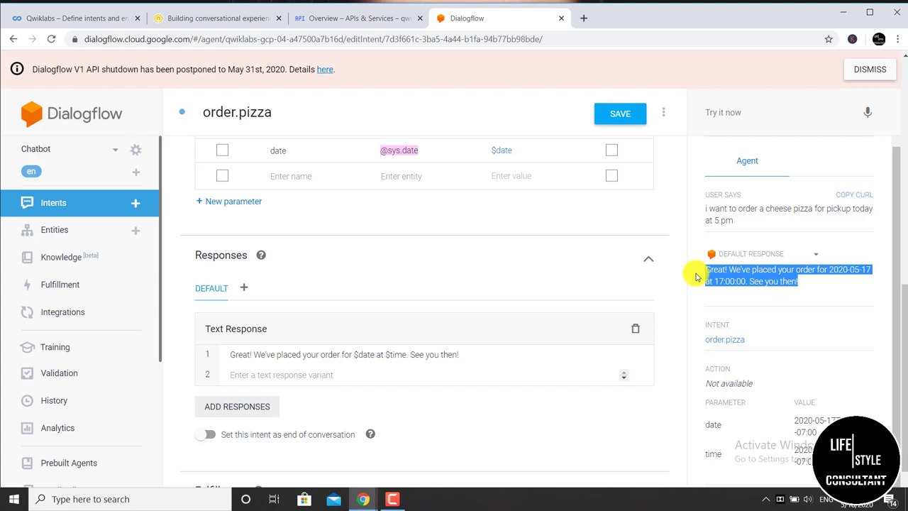
pyautogui.click(723, 282)
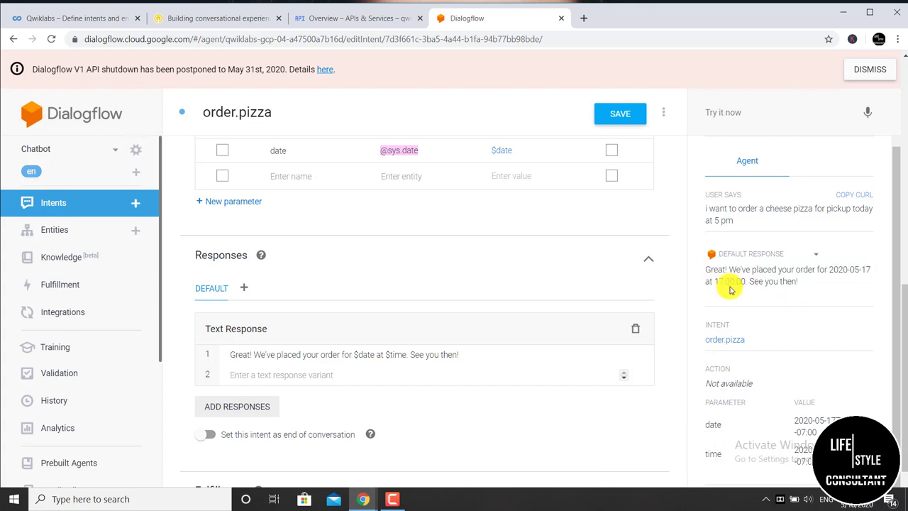
# Step: Examine how the date and time are formatted in the agent's default response to the test query
pyautogui.moveTo(811, 284); pyautogui.dragTo(718, 271)
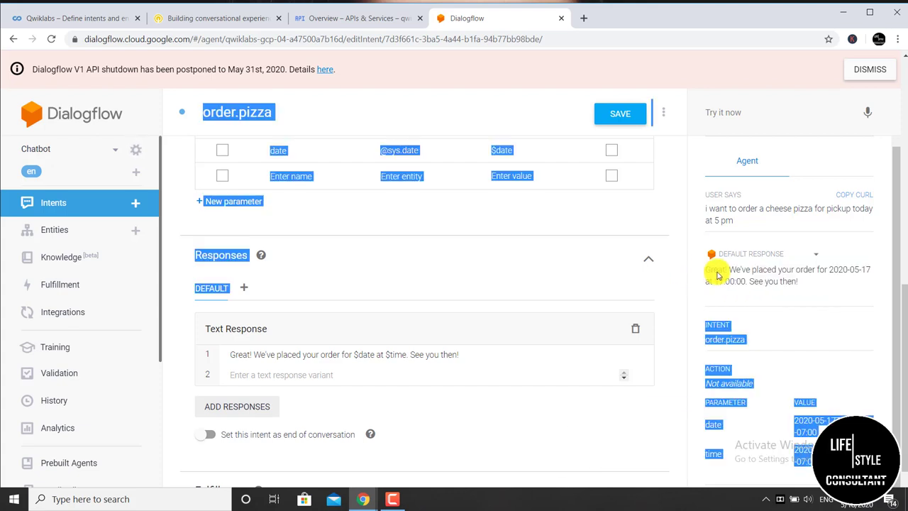
pyautogui.click(732, 272)
pyautogui.moveTo(801, 279); pyautogui.dragTo(699, 259)
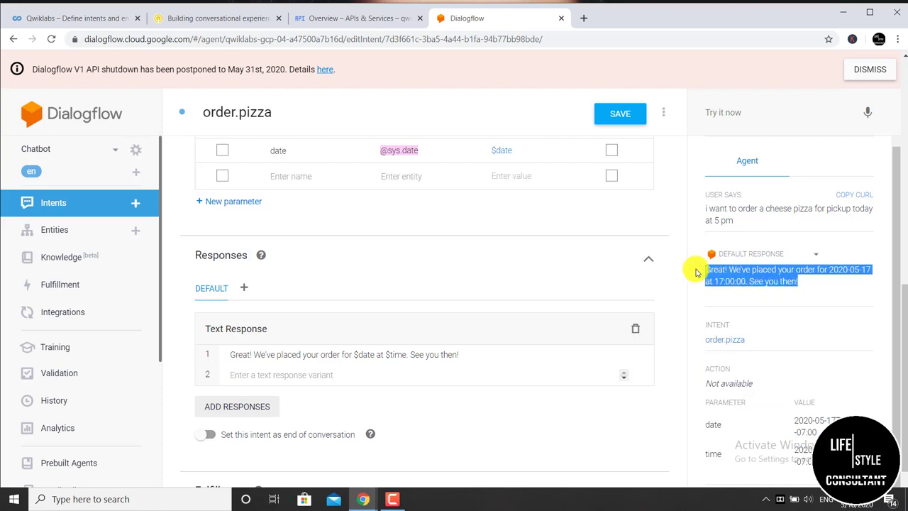
pyautogui.click(707, 273)
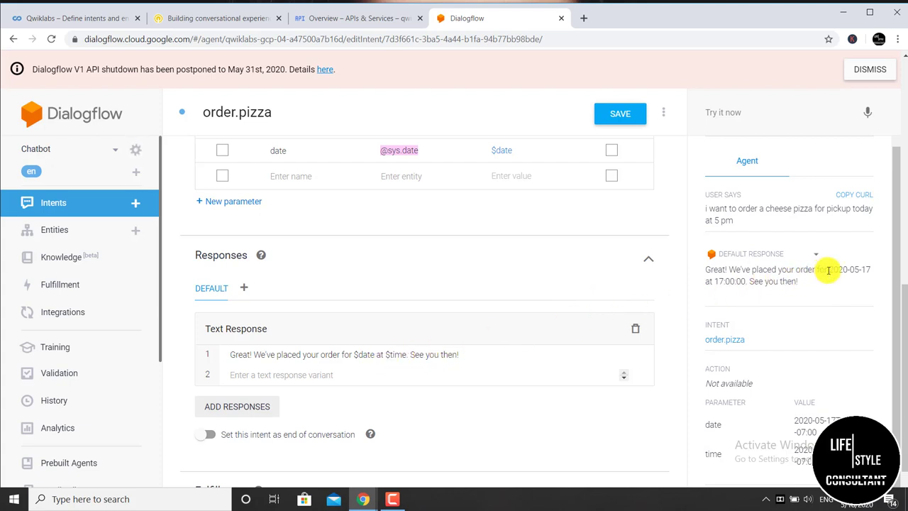
pyautogui.moveTo(828, 270); pyautogui.dragTo(872, 270)
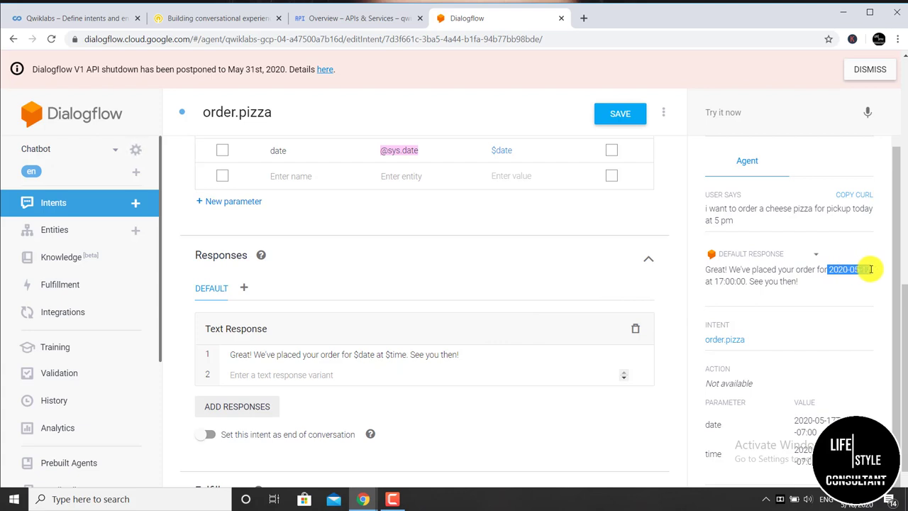
pyautogui.click(863, 287)
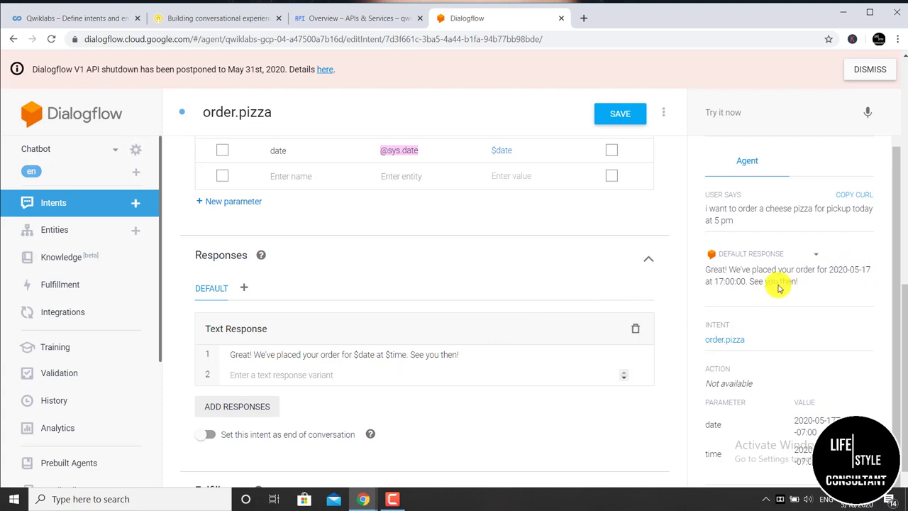
pyautogui.moveTo(718, 281); pyautogui.dragTo(746, 284)
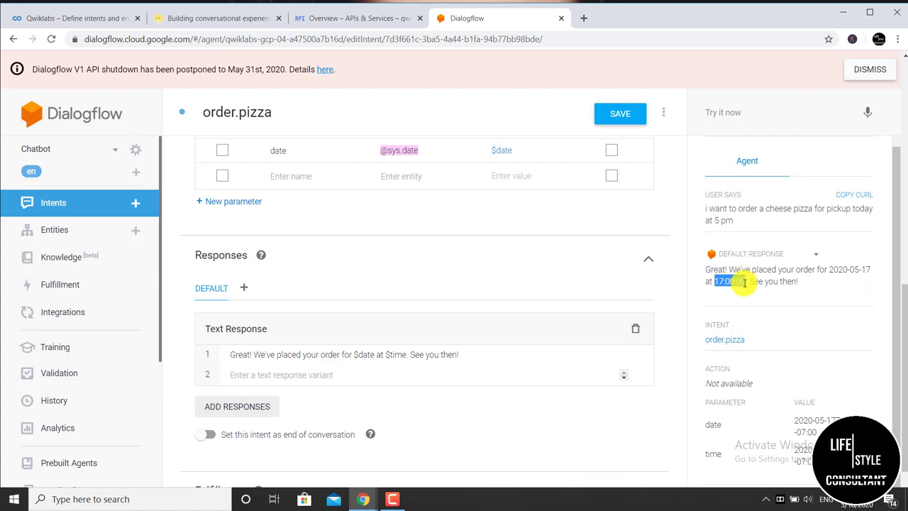
pyautogui.click(745, 296)
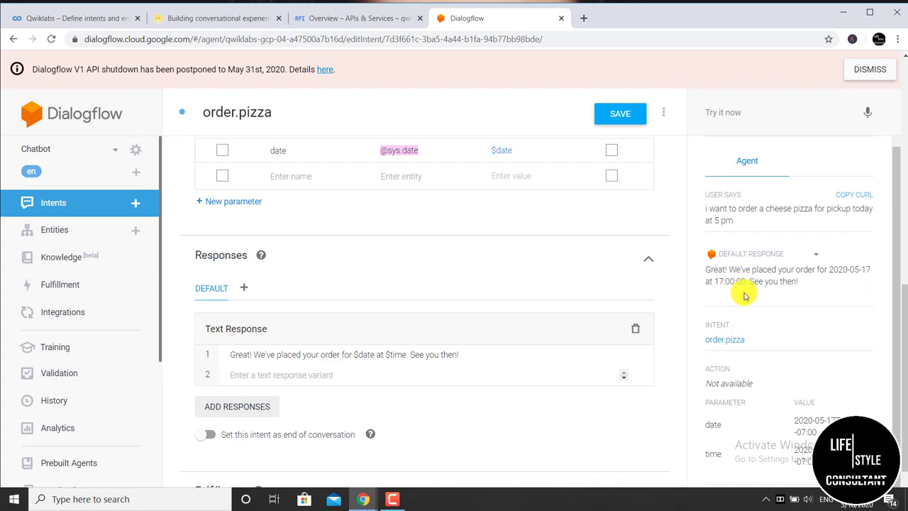
# Step: Change the order.pizza text response to use $date.original and $time.original in place of $date and $time, and save the intent
pyautogui.click(375, 358)
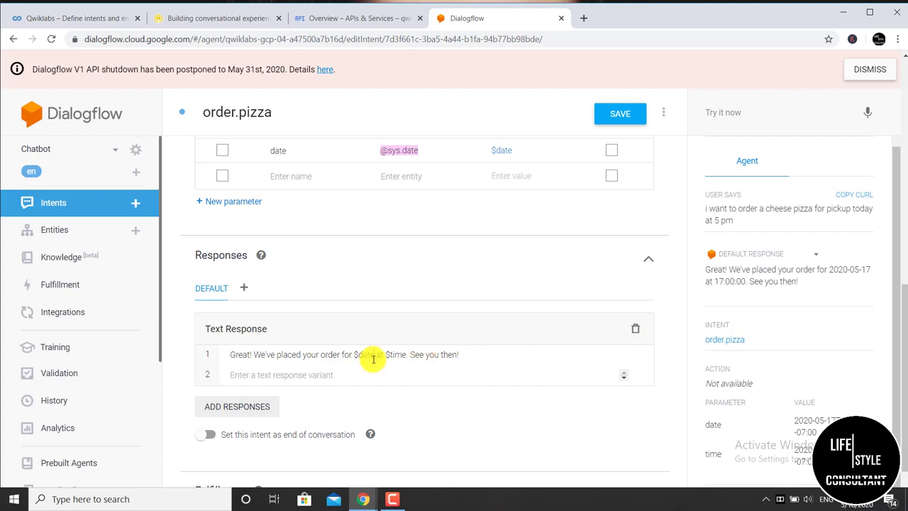
pyautogui.write('.')
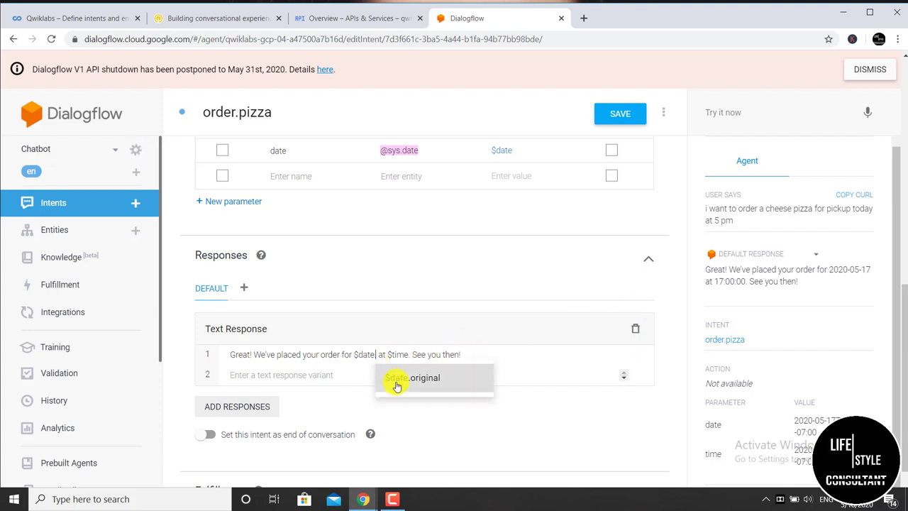
pyautogui.click(397, 385)
pyautogui.click(436, 354)
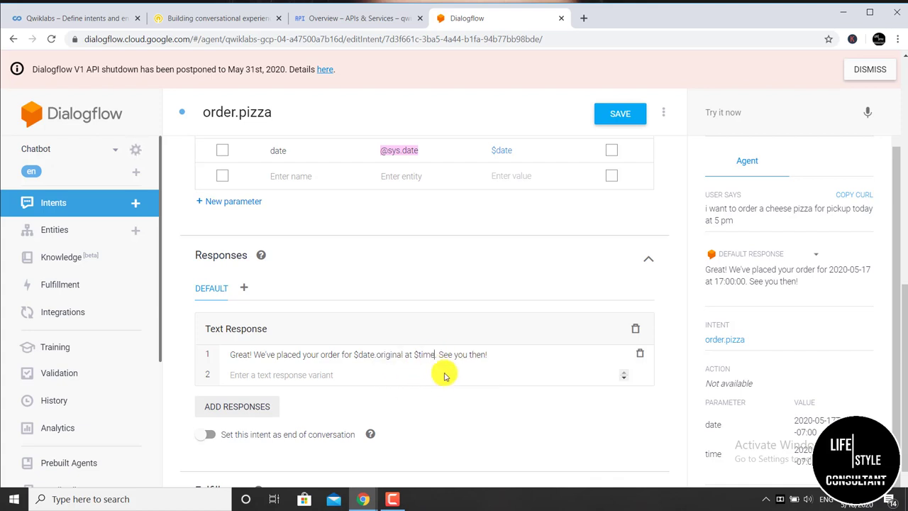
pyautogui.write('.')
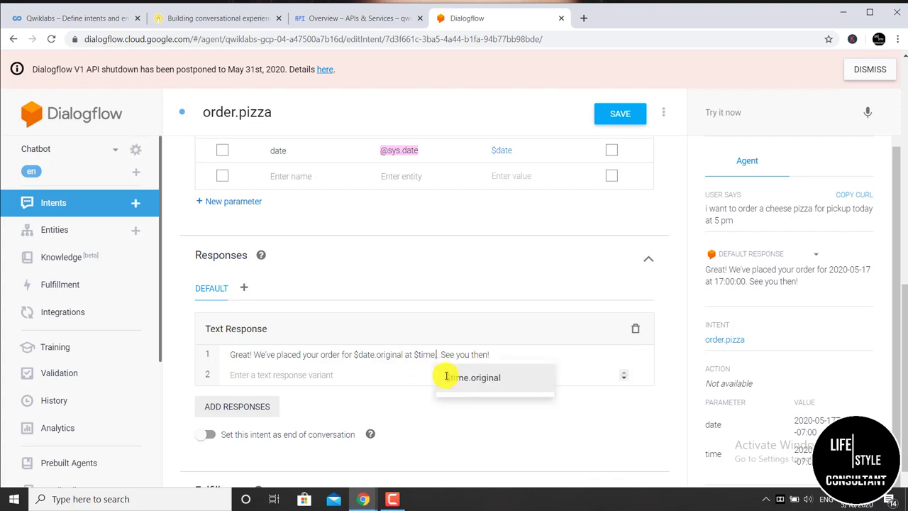
pyautogui.click(446, 377)
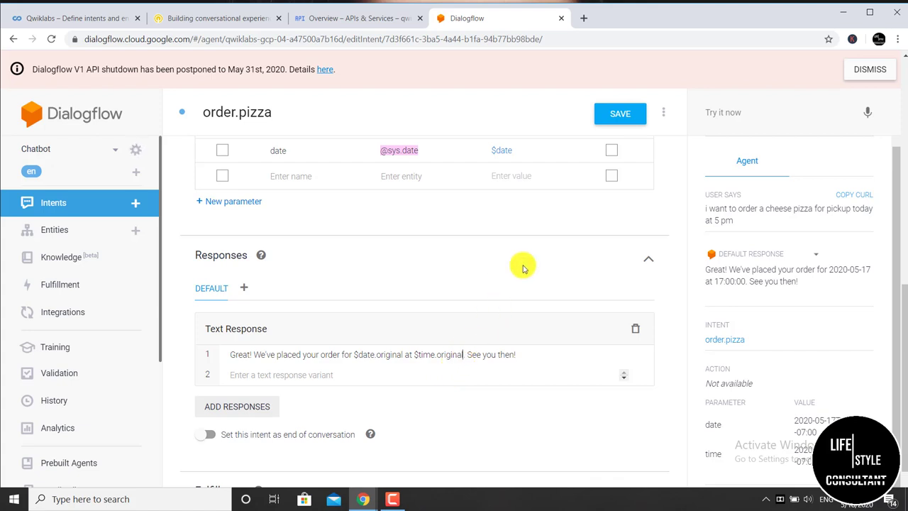
pyautogui.click(623, 126)
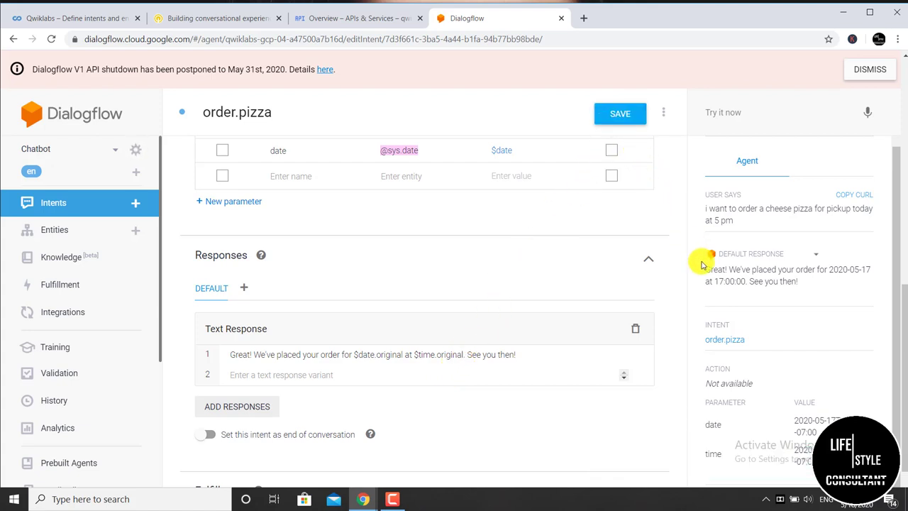
# Step: Test the agent again with the same query, "i want to order a cheese pizza for pickup today at 5 pm"
pyautogui.moveTo(734, 225); pyautogui.dragTo(710, 205)
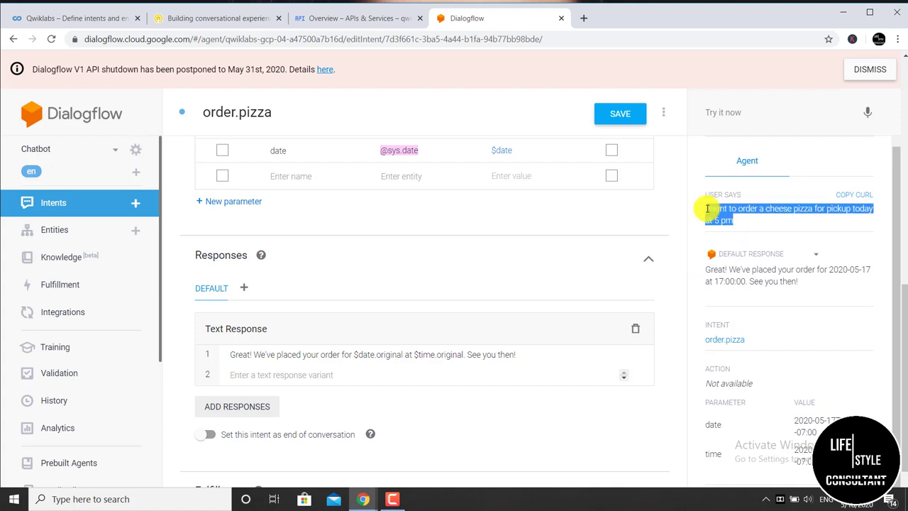
pyautogui.rightClick(715, 213)
pyautogui.click(724, 222)
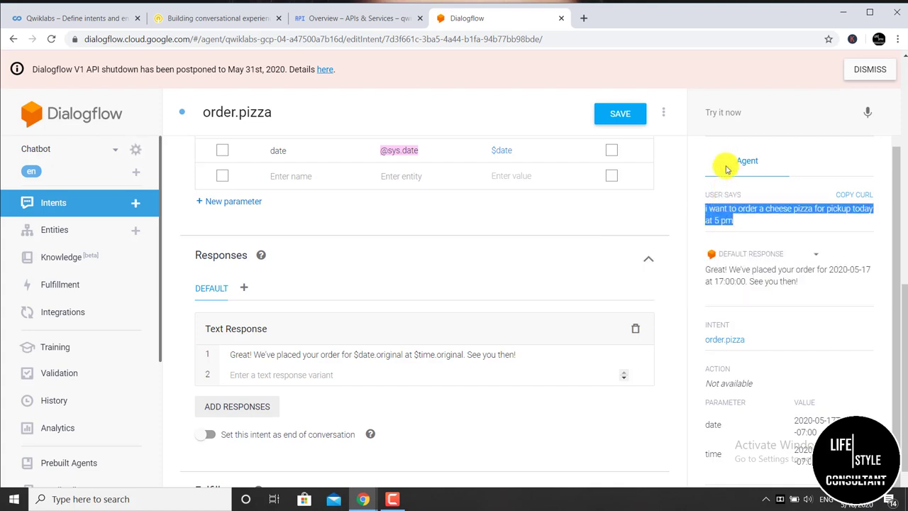
pyautogui.rightClick(728, 112)
pyautogui.click(759, 205)
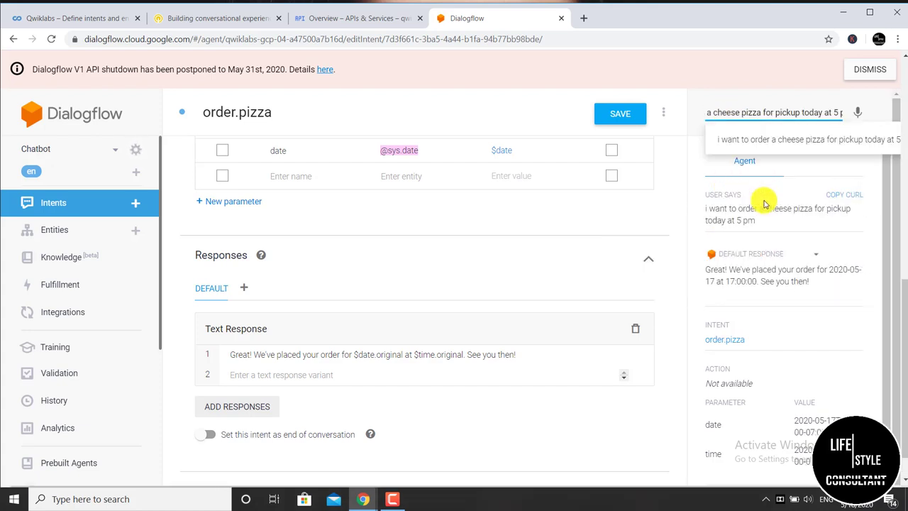
pyautogui.press('Return')
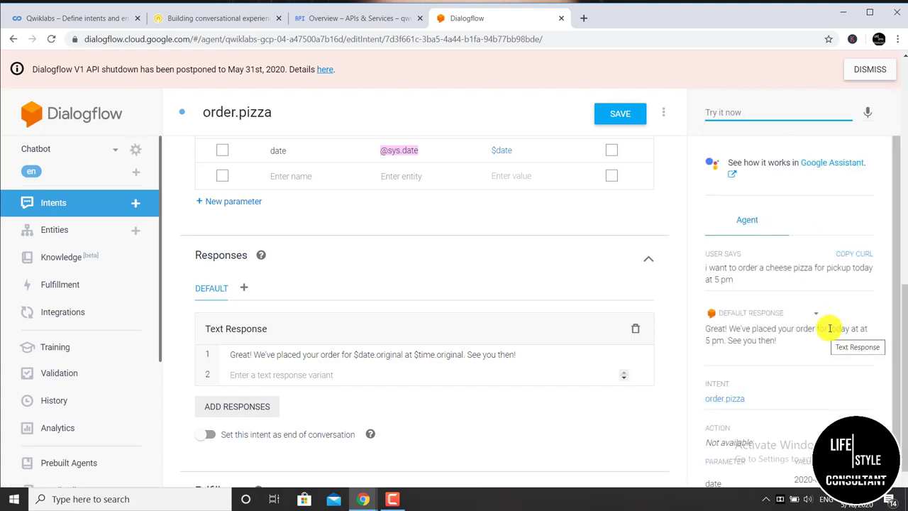
# Step: Compare the date and time wording in the agent's default response with the wording of the test query
pyautogui.moveTo(829, 329); pyautogui.dragTo(844, 333)
pyautogui.click(843, 335)
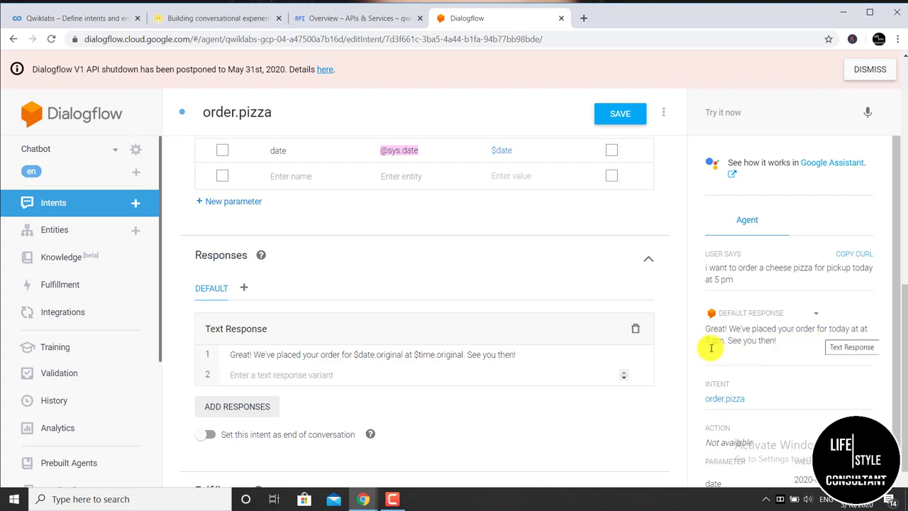
pyautogui.moveTo(827, 330); pyautogui.dragTo(848, 331)
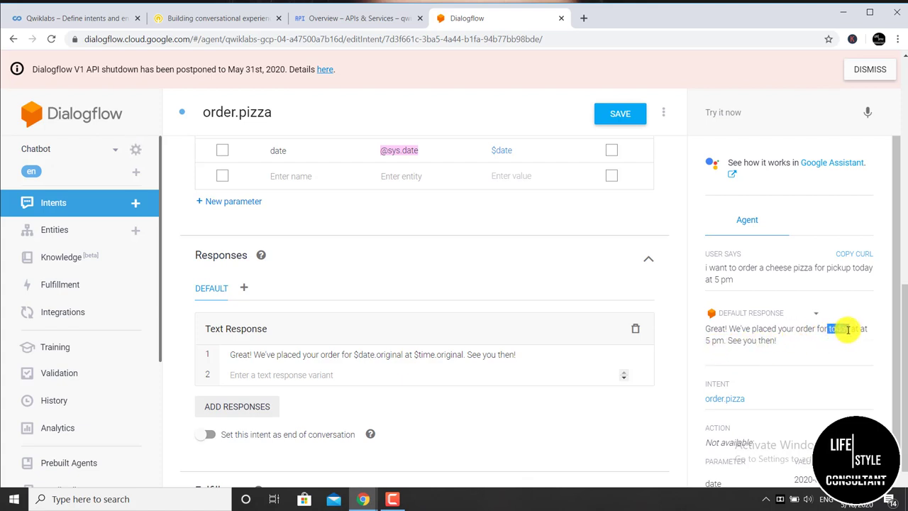
pyautogui.click(848, 332)
pyautogui.moveTo(707, 346); pyautogui.dragTo(724, 343)
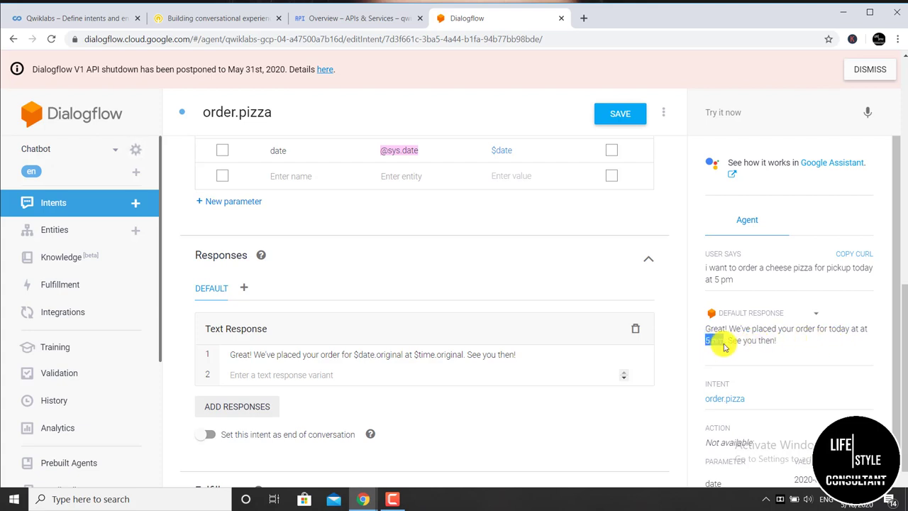
pyautogui.click(724, 346)
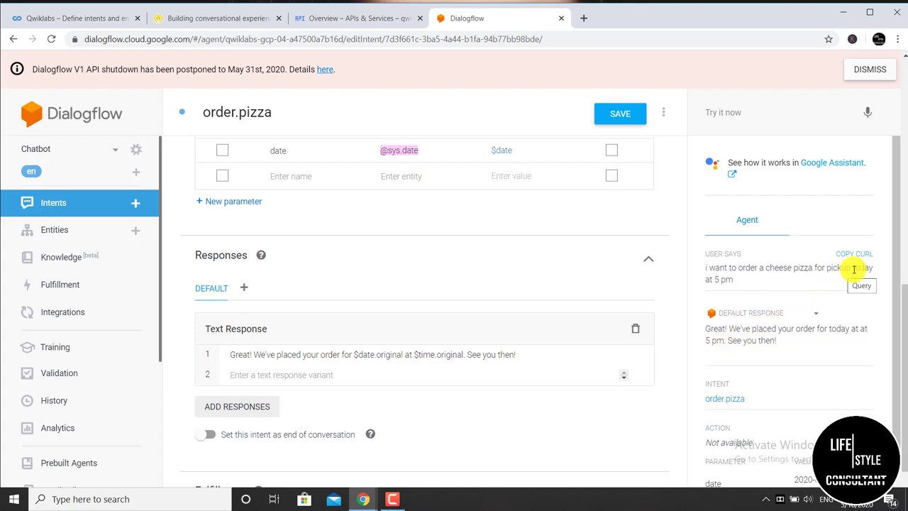
pyautogui.moveTo(853, 268); pyautogui.dragTo(873, 269)
pyautogui.click(873, 281)
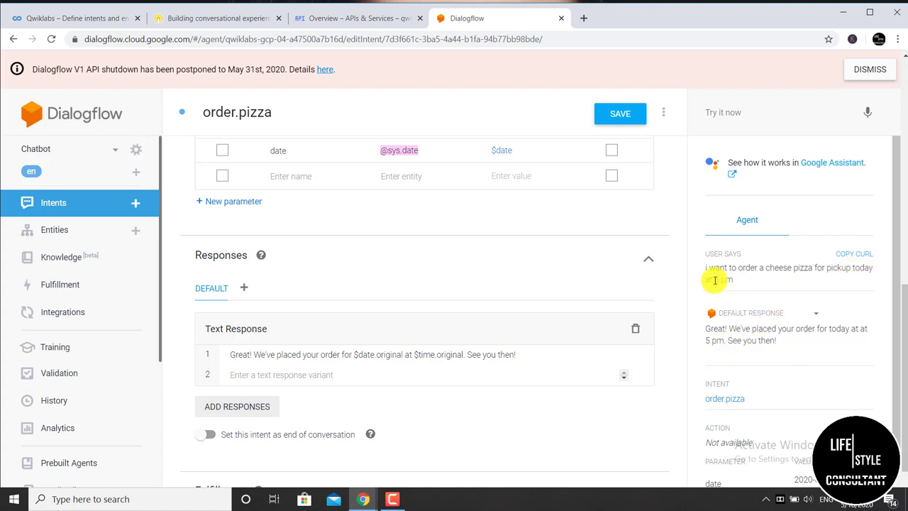
pyautogui.moveTo(715, 280); pyautogui.dragTo(735, 282)
pyautogui.click(732, 299)
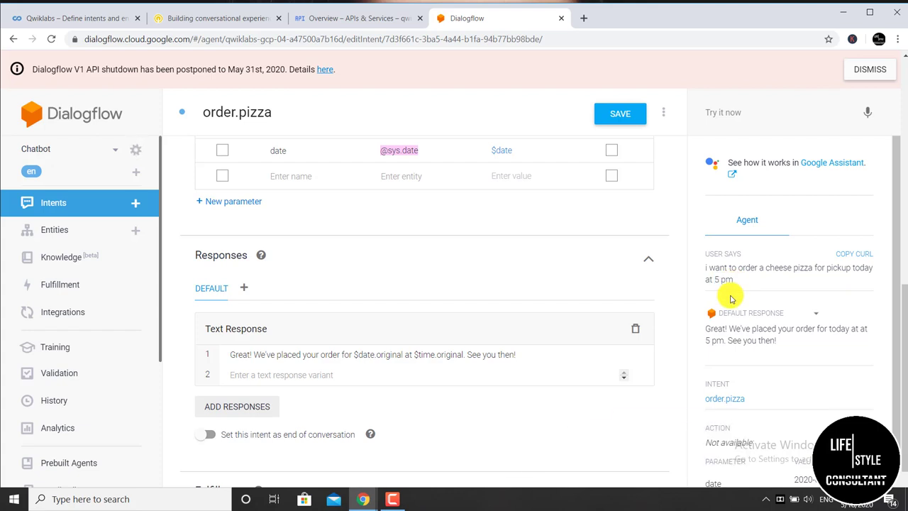
# Step: Create a new entity named size and add the entry small with the synonym small
pyautogui.click(136, 233)
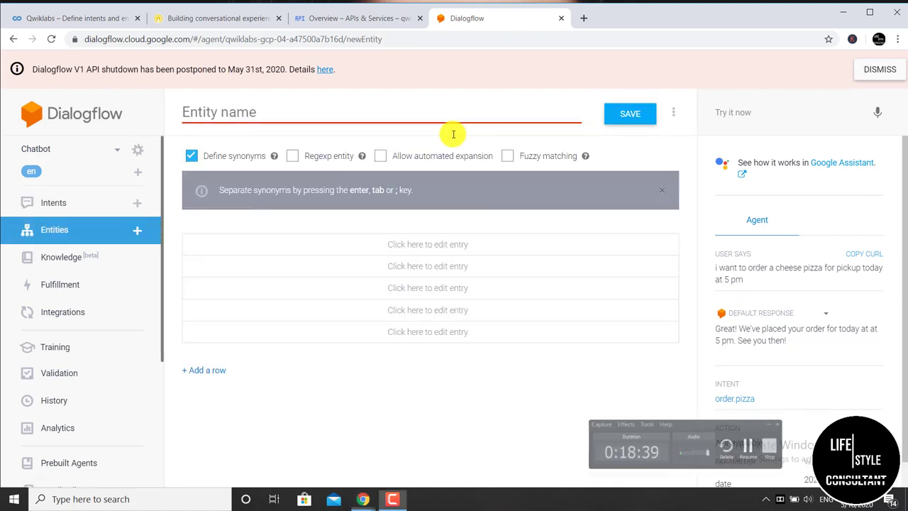
pyautogui.click(332, 110)
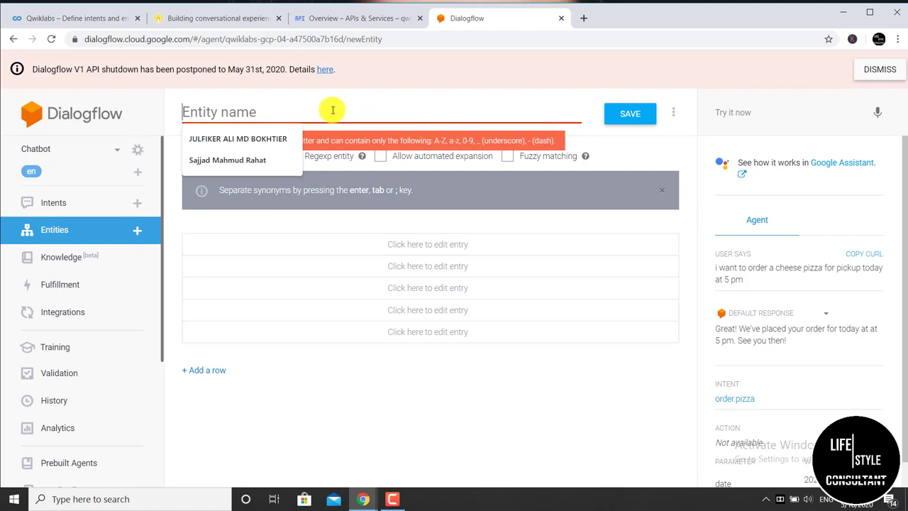
pyautogui.write('size')
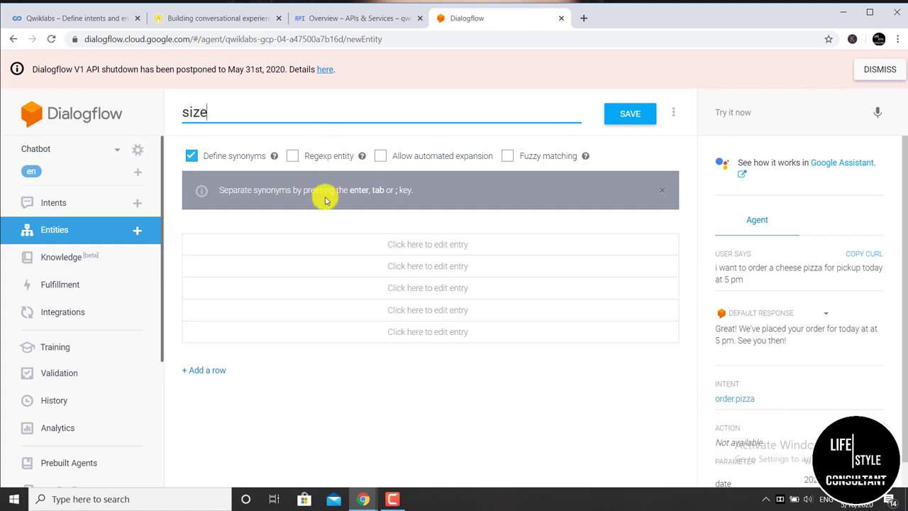
pyautogui.click(296, 251)
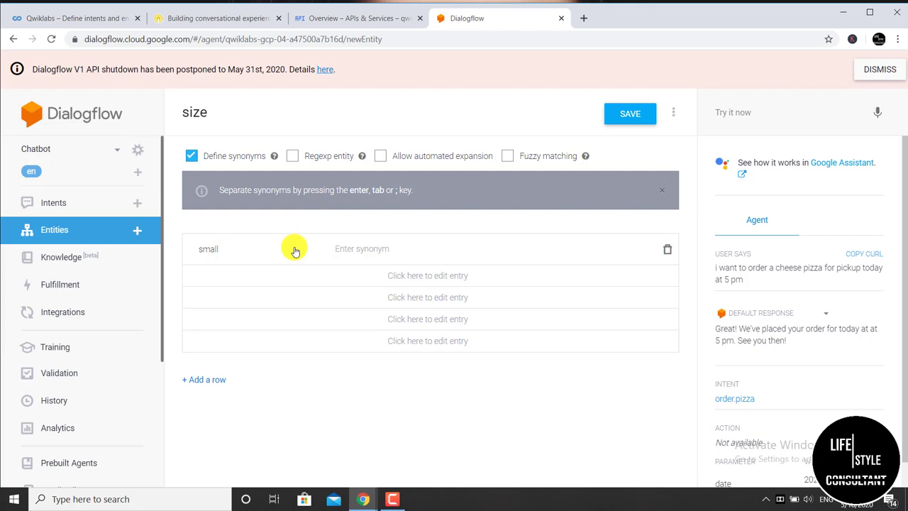
pyautogui.press('Tab')
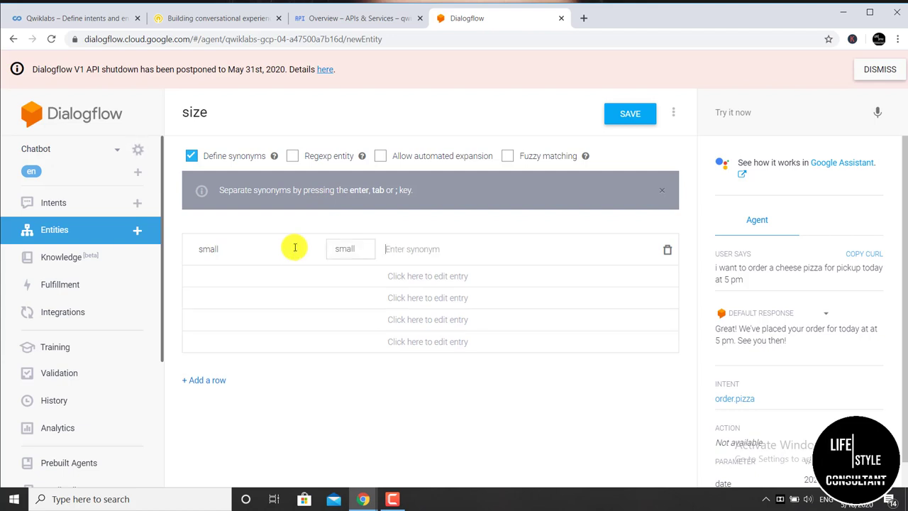
# Step: Add the entries medium and large, each with its own name as synonym, to the size entity and save it
pyautogui.click(259, 276)
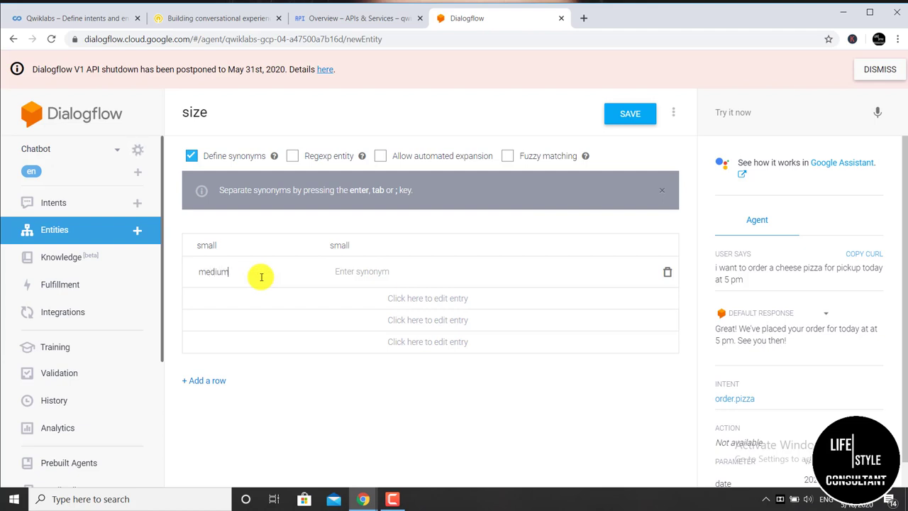
pyautogui.write('medium')
pyautogui.press('Tab')
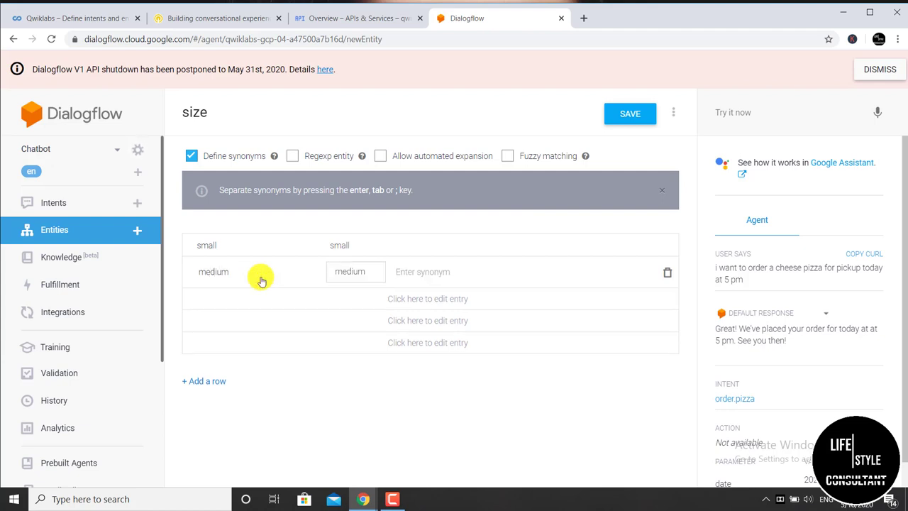
pyautogui.click(239, 301)
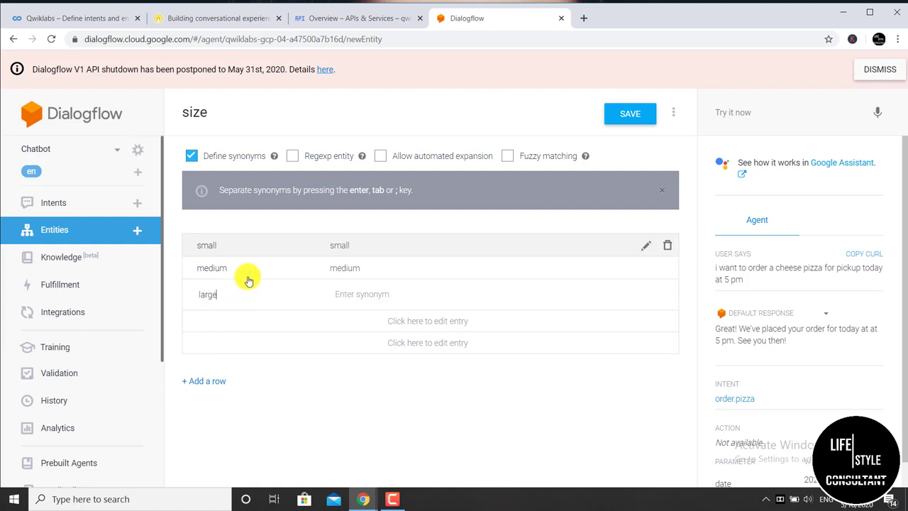
pyautogui.press('Tab')
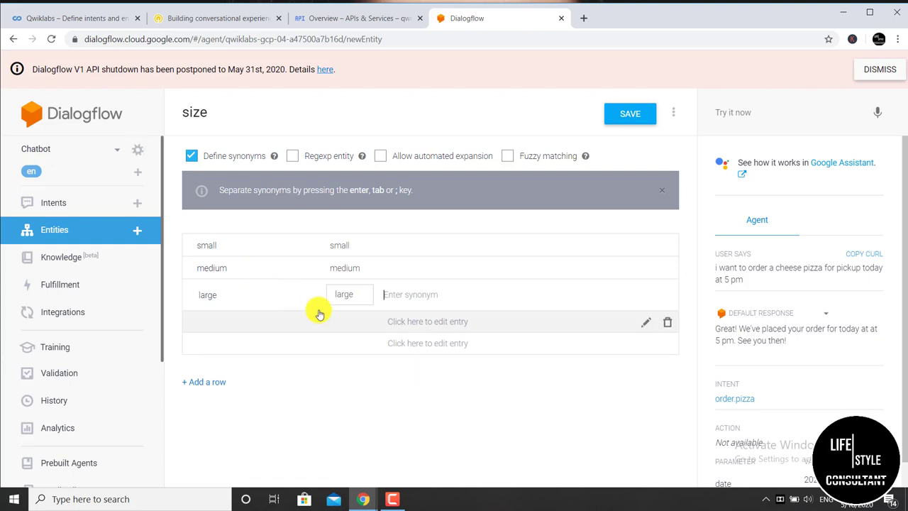
pyautogui.click(621, 123)
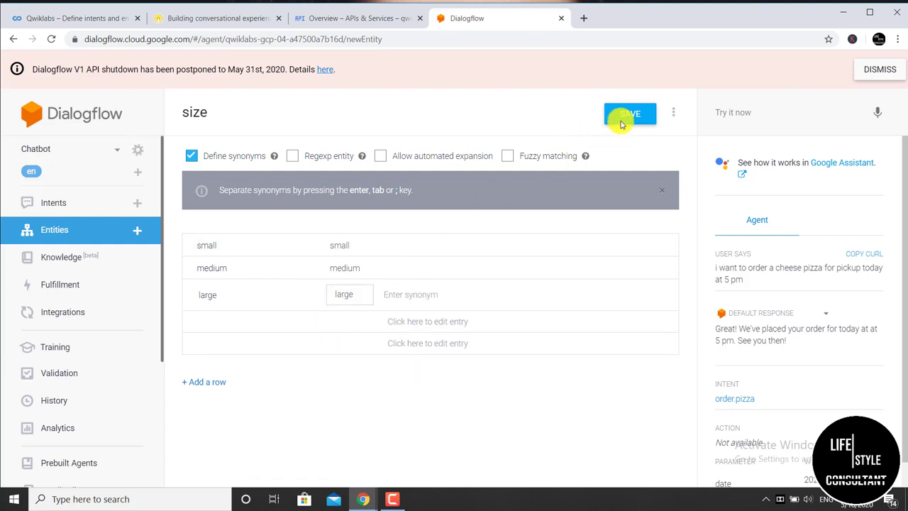
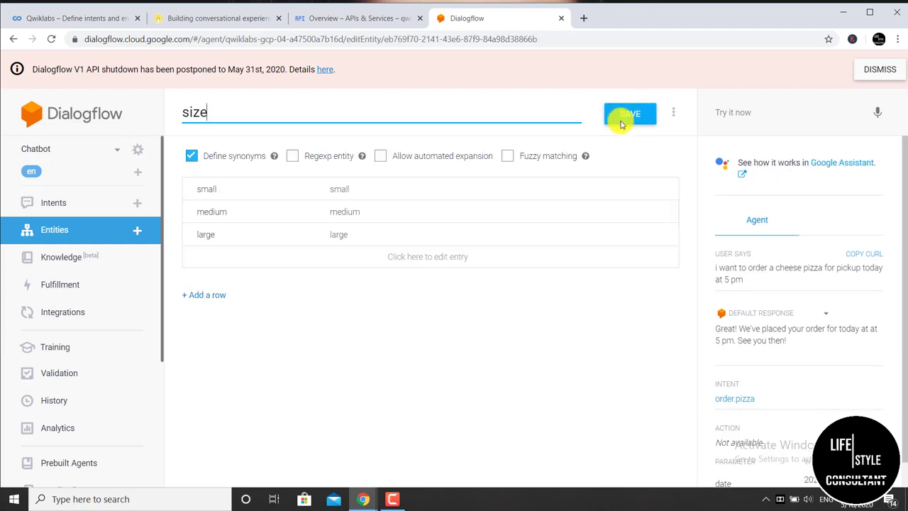
# Step: Start a new entity and name it pizza_topping
pyautogui.click(137, 231)
pyautogui.click(229, 118)
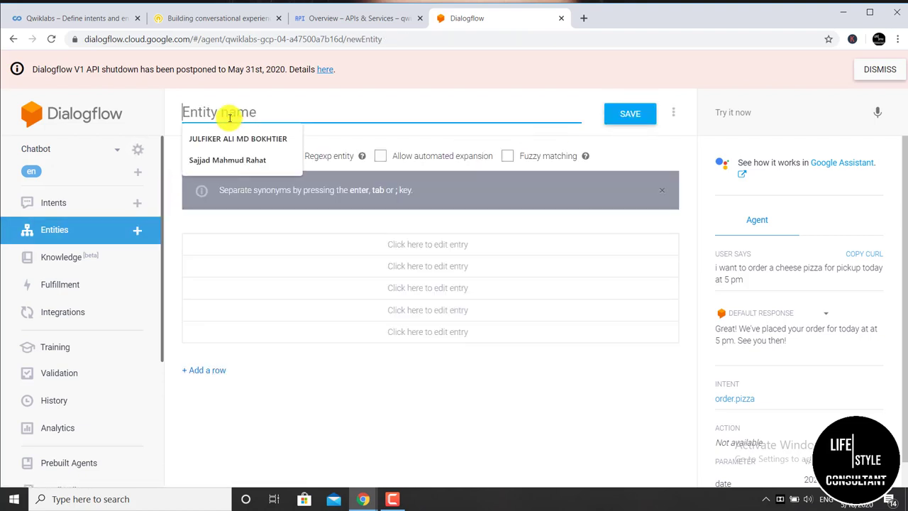
pyautogui.write('pizza_topping')
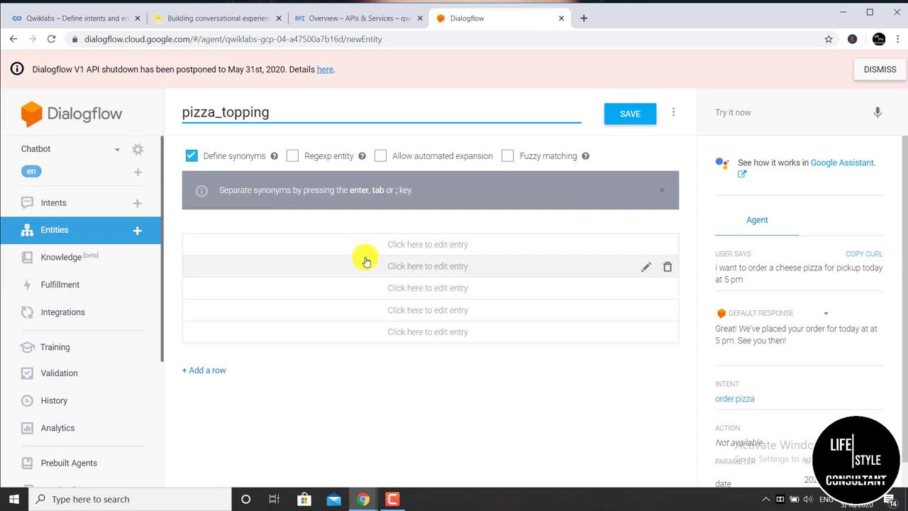
# Step: Copy the value pepper from the pizza_topping table in Task 6 of the Qwiklabs lab instructions
pyautogui.click(229, 21)
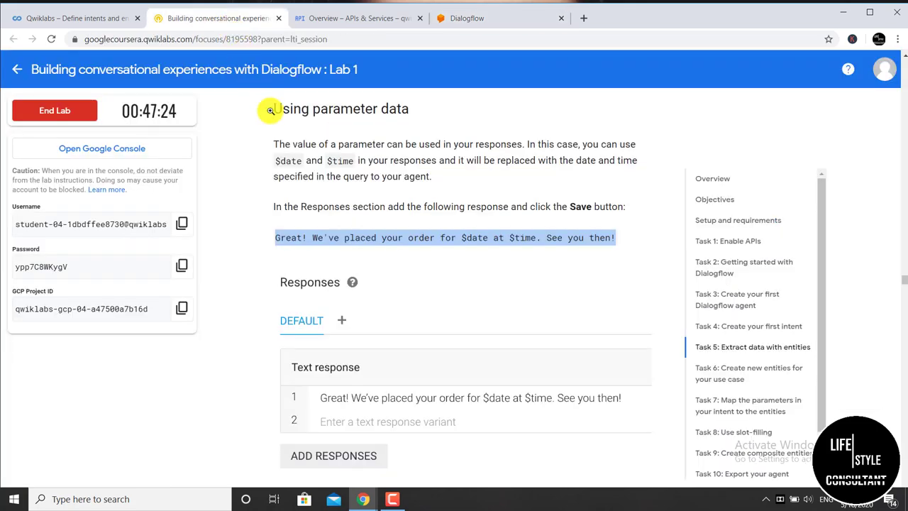
pyautogui.scroll(-5, 374, 327)
pyautogui.scroll(-15, 375, 327)
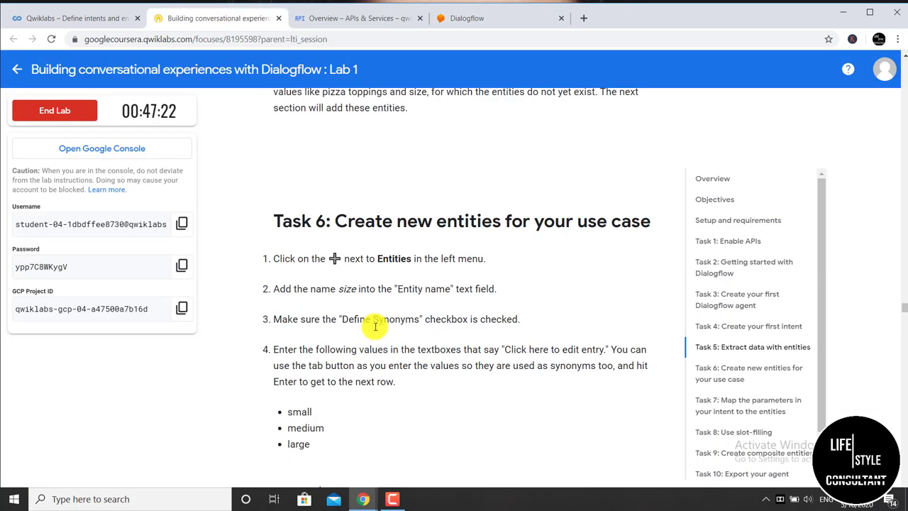
pyautogui.scroll(-8, 374, 327)
pyautogui.scroll(2, 320, 284)
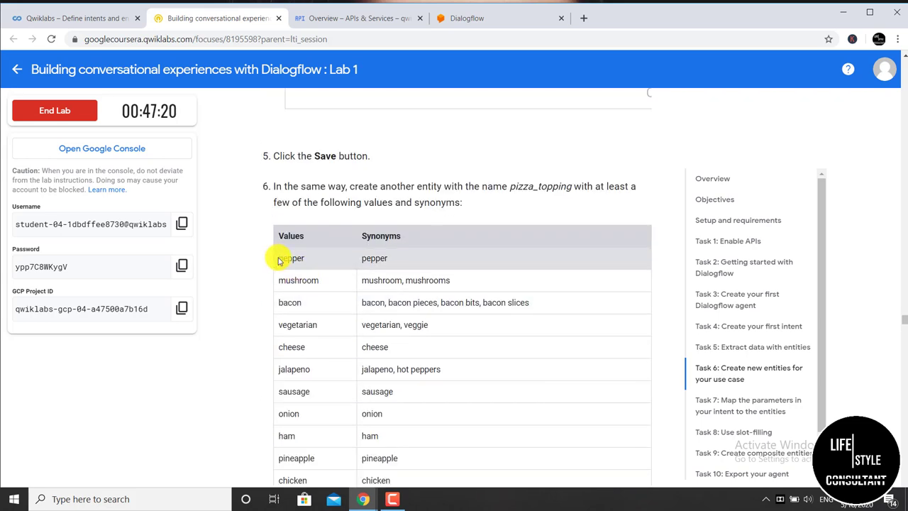
pyautogui.moveTo(298, 259); pyautogui.dragTo(303, 260)
pyautogui.rightClick(303, 259)
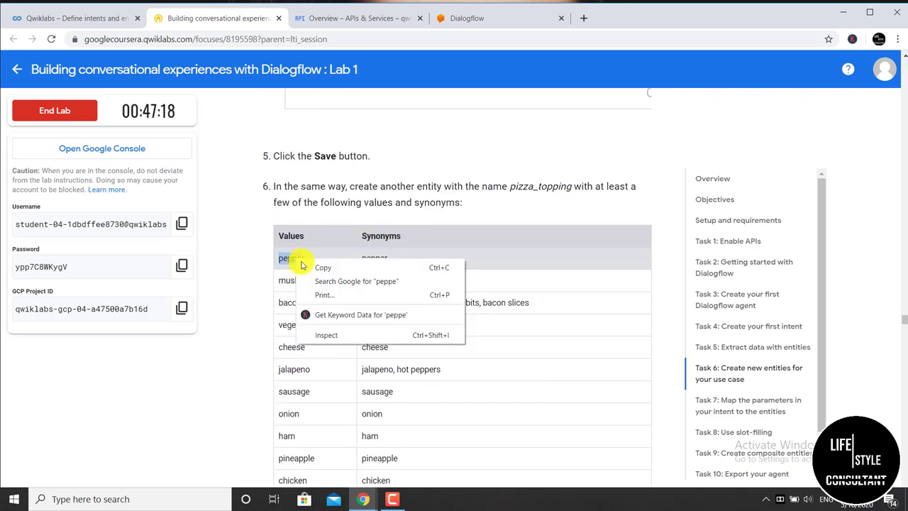
pyautogui.click(319, 264)
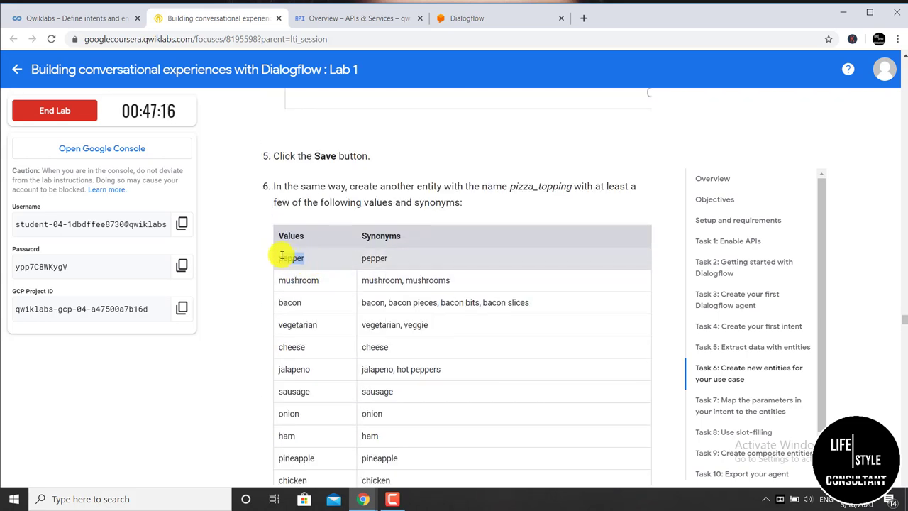
pyautogui.rightClick(279, 257)
pyautogui.click(301, 261)
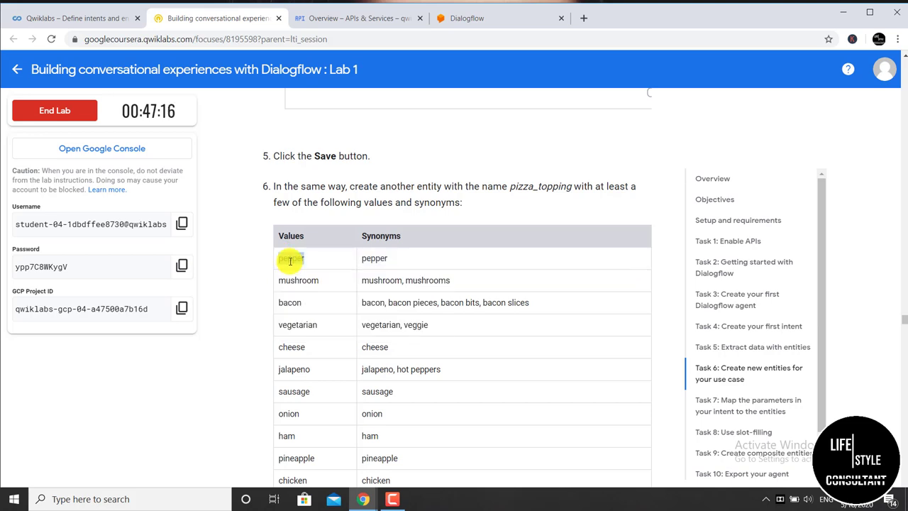
# Step: Back in Dialogflow, add the copied value pepper as the first pizza_topping entry, with pepper as its synonym
pyautogui.click(513, 17)
pyautogui.click(257, 248)
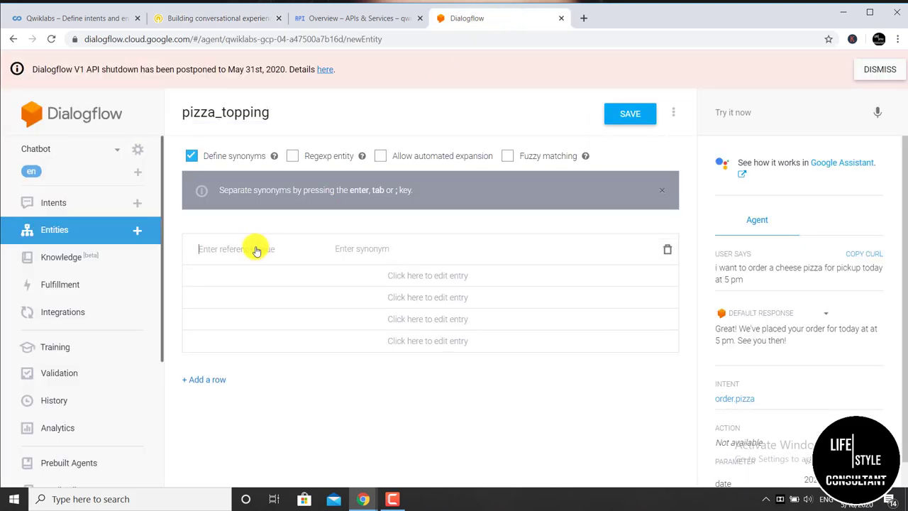
pyautogui.rightClick(260, 259)
pyautogui.click(305, 338)
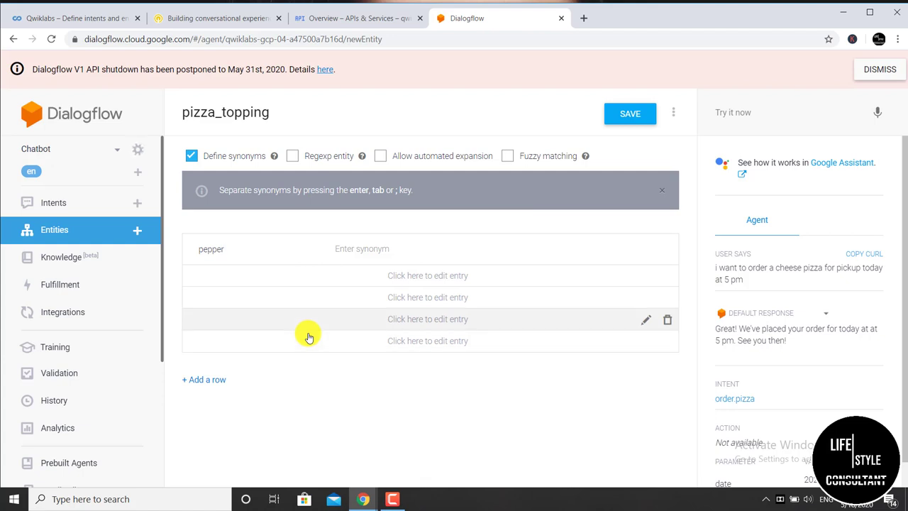
pyautogui.press('Tab')
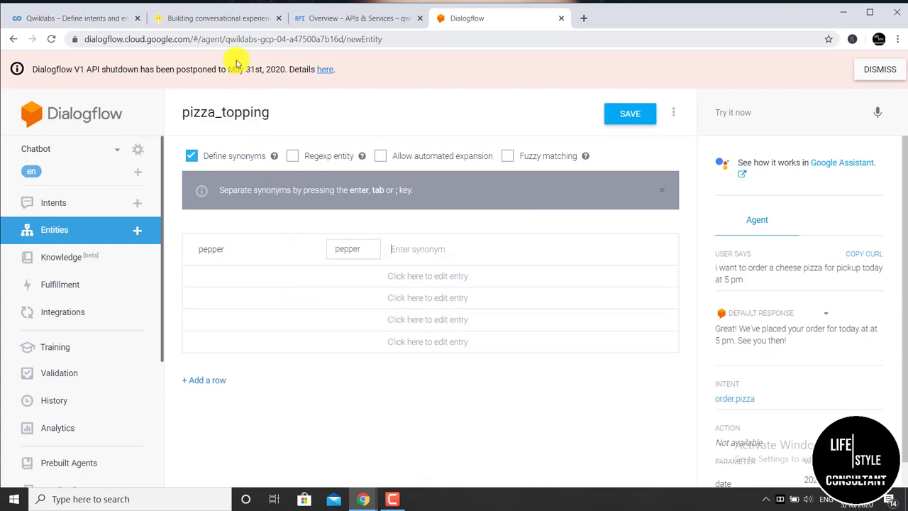
# Step: Copy mushroom from the lab's values table and add it as the second pizza_topping entry with the synonym mushroom
pyautogui.click(228, 30)
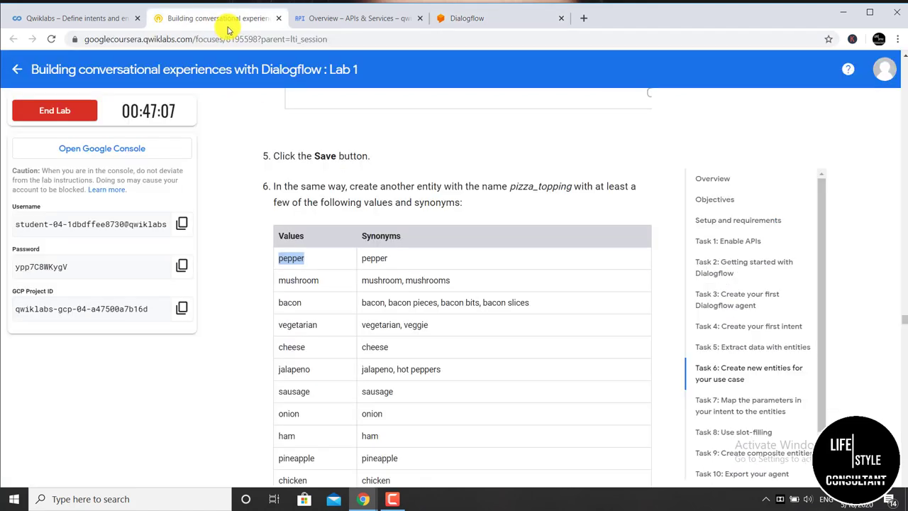
pyautogui.moveTo(278, 281); pyautogui.dragTo(297, 284)
pyautogui.rightClick(298, 276)
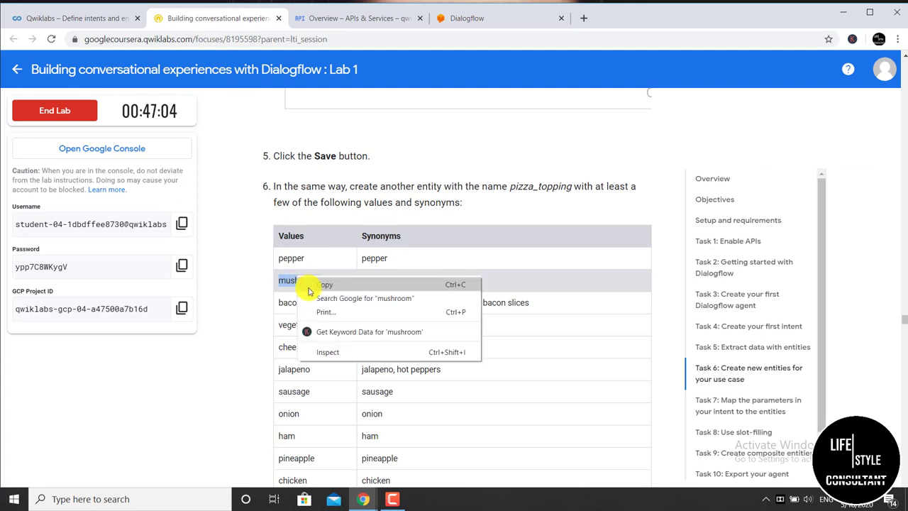
pyautogui.click(312, 284)
pyautogui.click(469, 21)
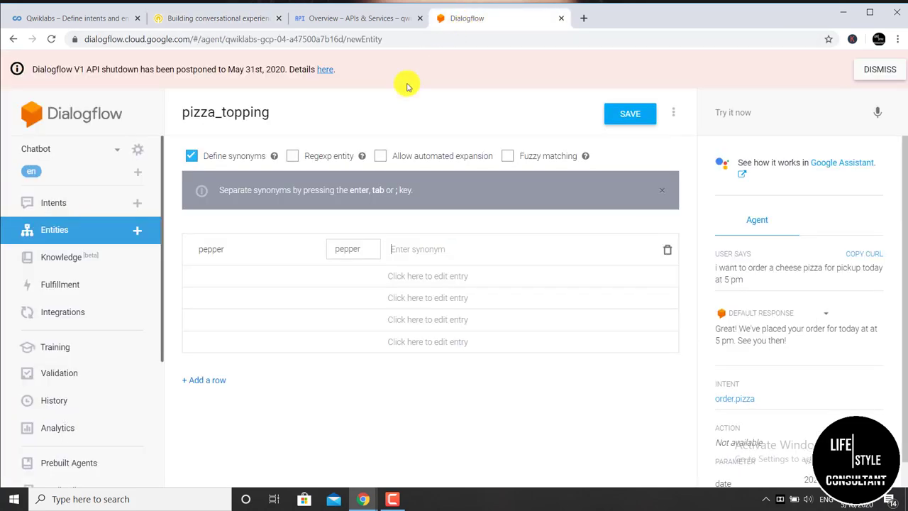
pyautogui.click(213, 283)
pyautogui.rightClick(213, 277)
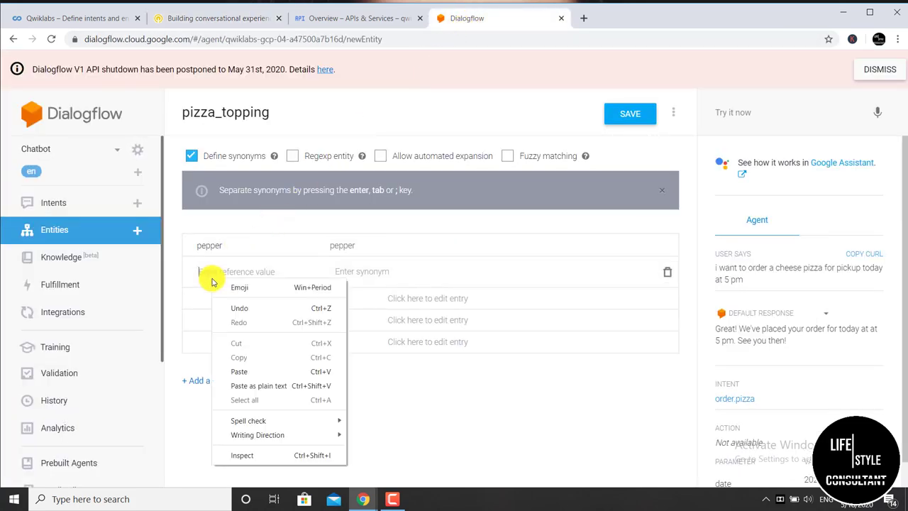
pyautogui.click(264, 372)
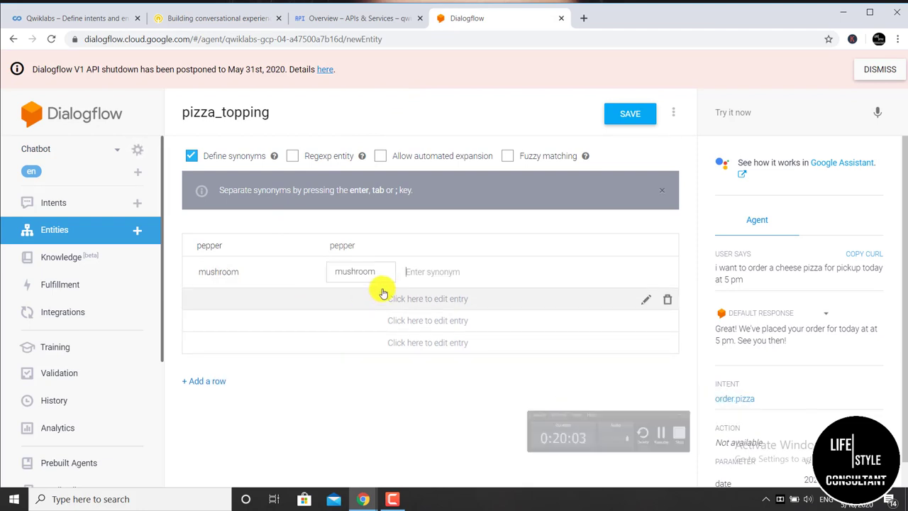
# Step: Copy mushrooms from the lab's synonyms column and add it as a second synonym of the mushroom entry
pyautogui.click(429, 274)
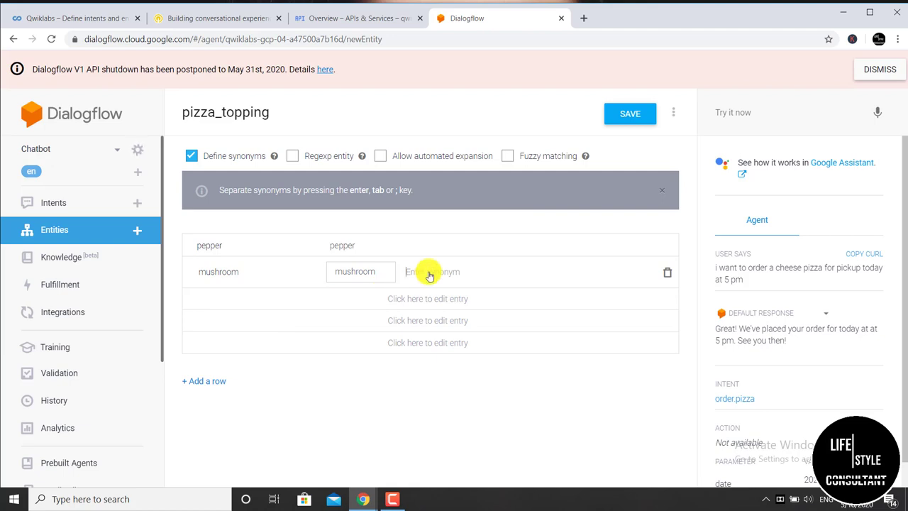
pyautogui.click(238, 18)
pyautogui.click(444, 283)
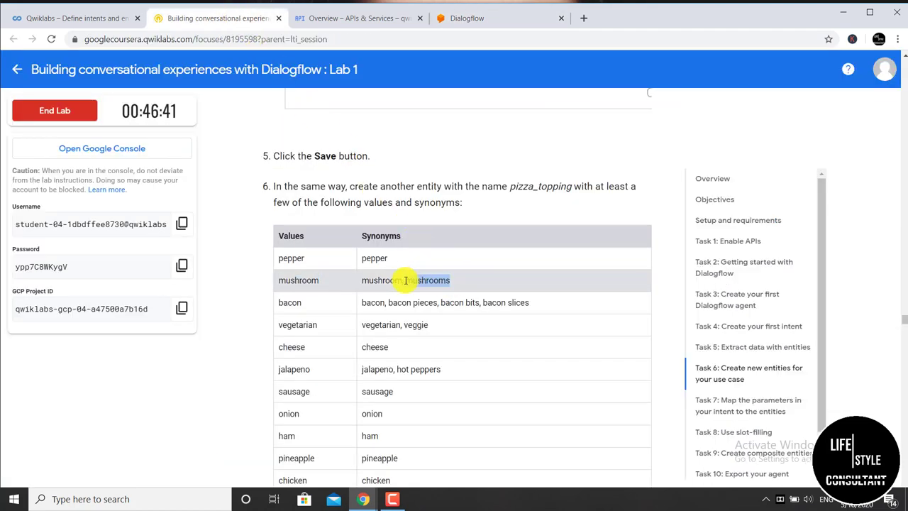
pyautogui.rightClick(410, 281)
pyautogui.click(443, 288)
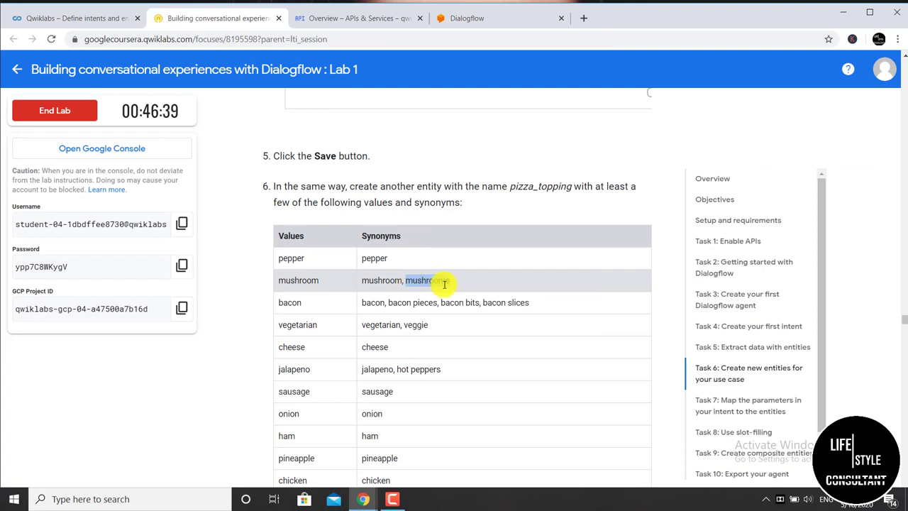
pyautogui.click(468, 18)
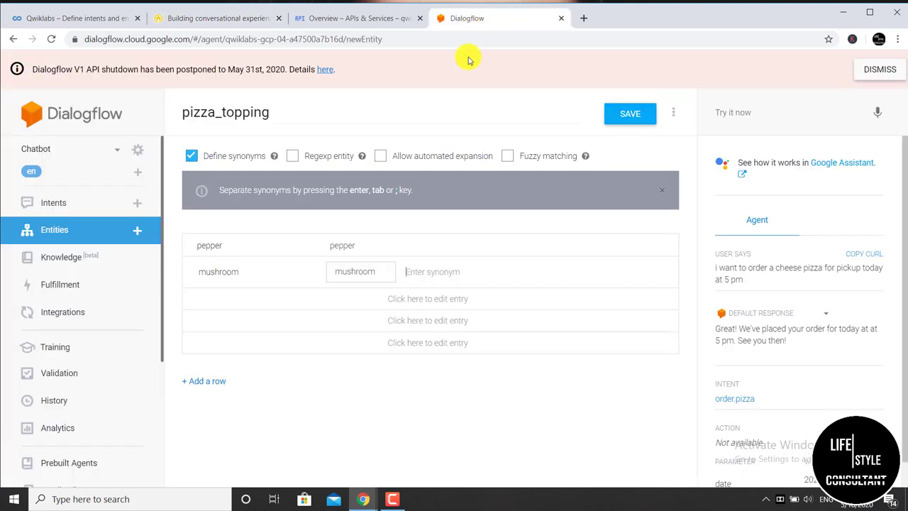
pyautogui.rightClick(442, 276)
pyautogui.click(420, 362)
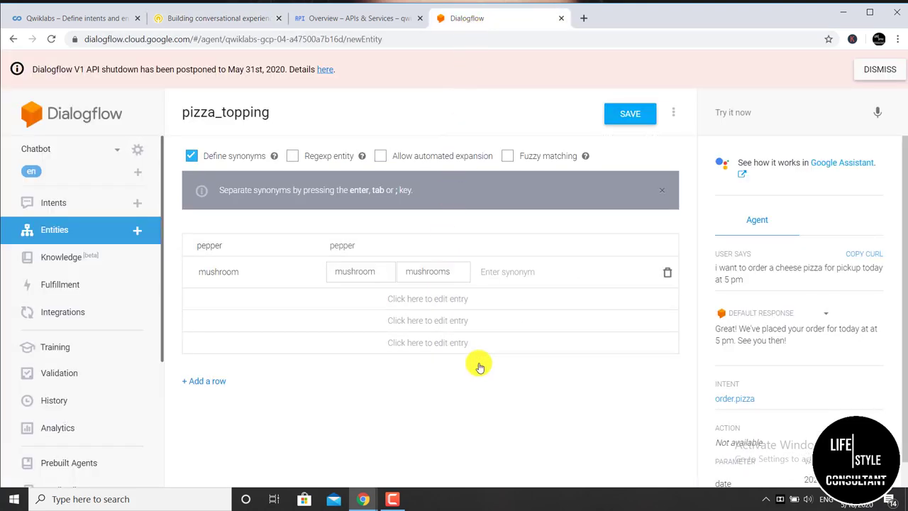
# Step: Copy bacon from the lab's values table and add it as the third pizza_topping entry with the synonym bacon
pyautogui.click(252, 300)
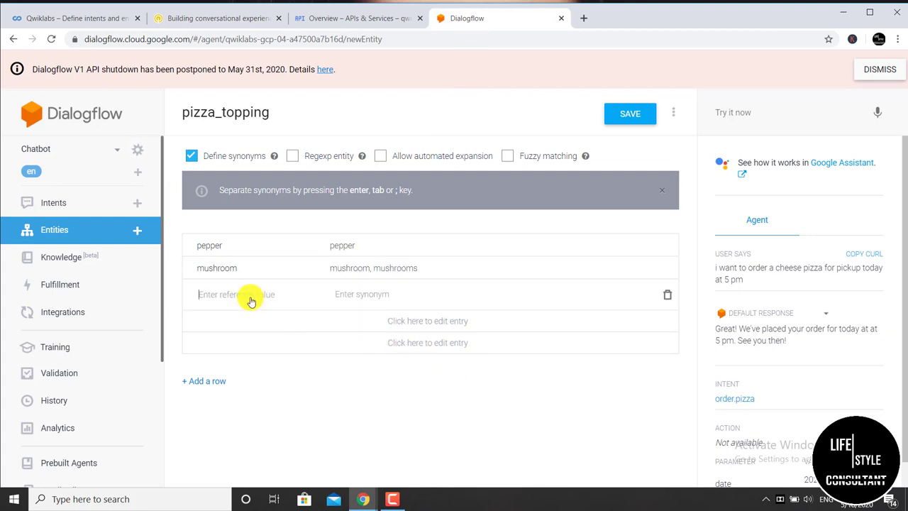
pyautogui.click(213, 17)
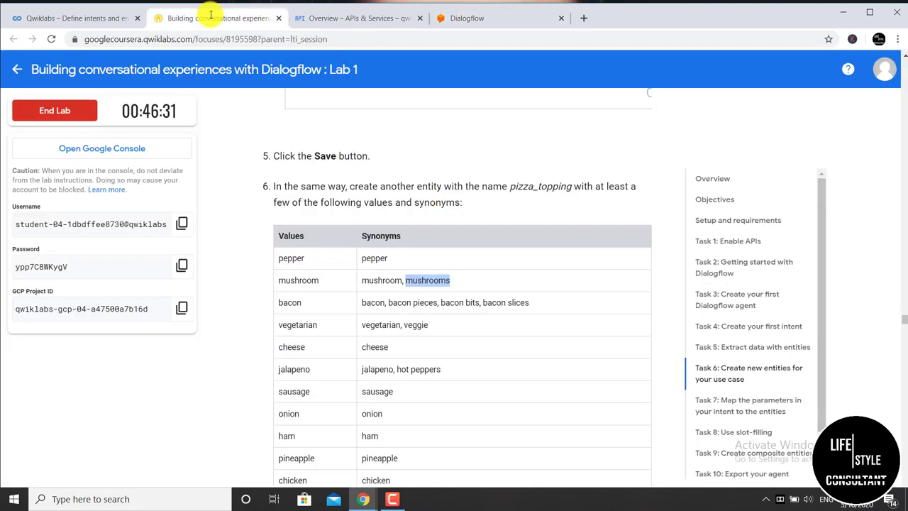
pyautogui.click(298, 244)
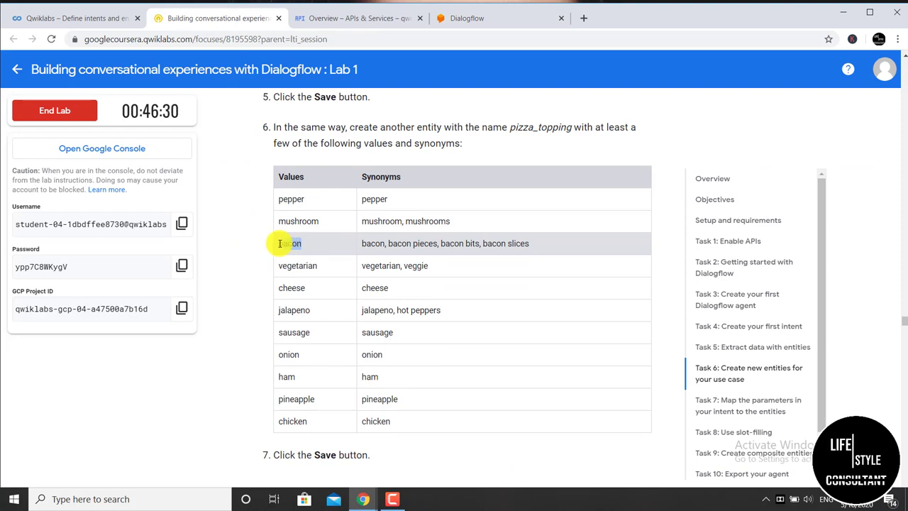
pyautogui.rightClick(284, 243)
pyautogui.click(320, 250)
pyautogui.click(468, 18)
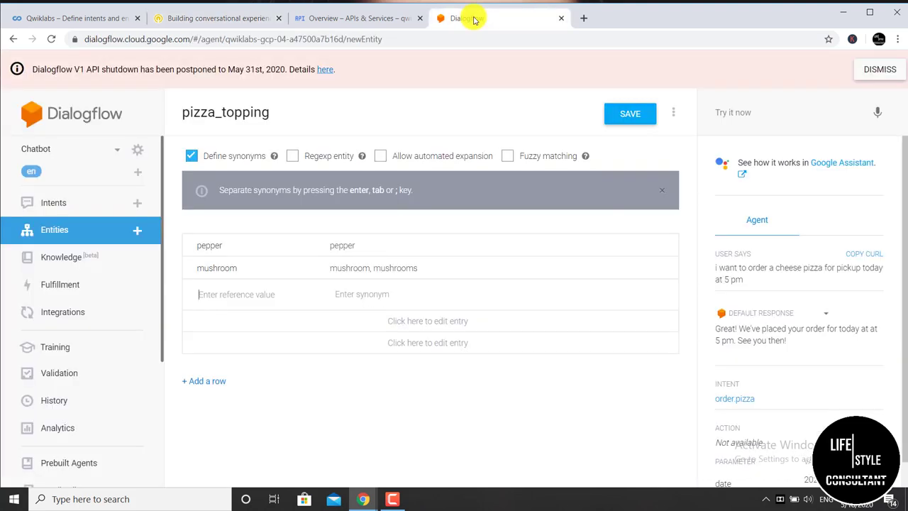
pyautogui.rightClick(222, 287)
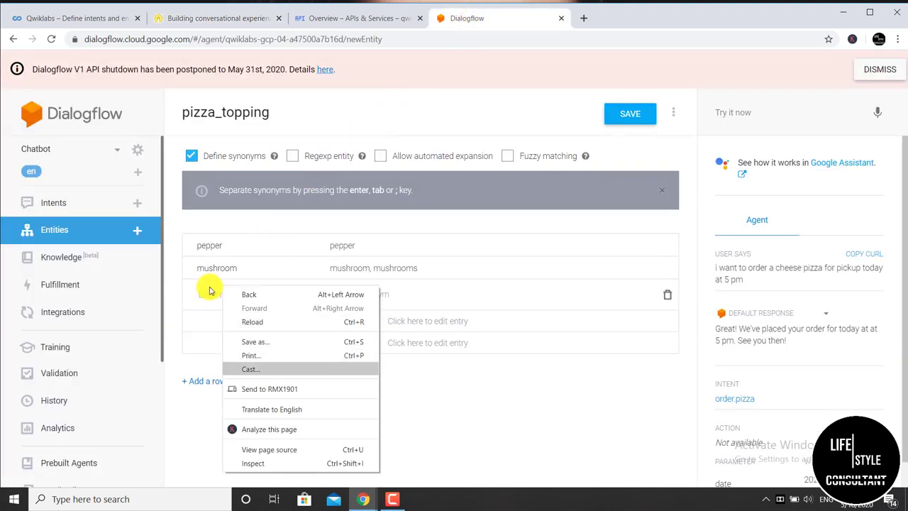
pyautogui.click(202, 292)
pyautogui.rightClick(203, 292)
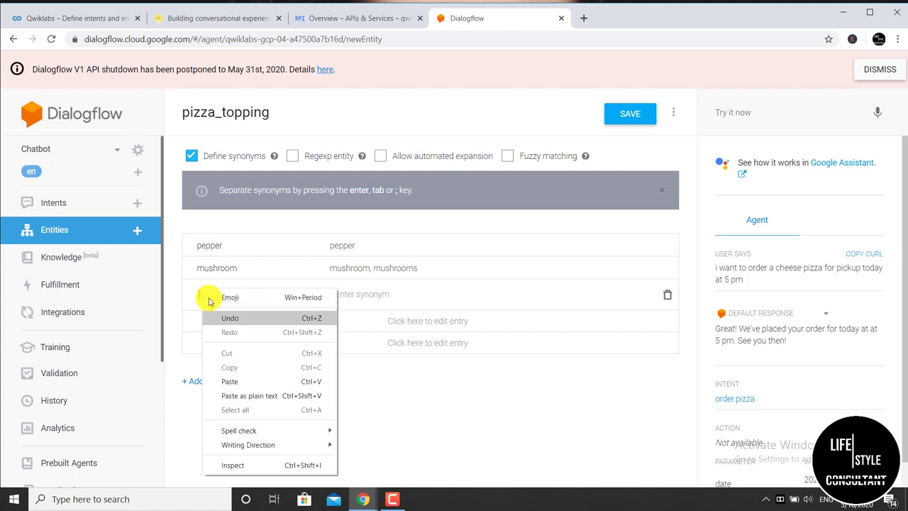
pyautogui.click(260, 379)
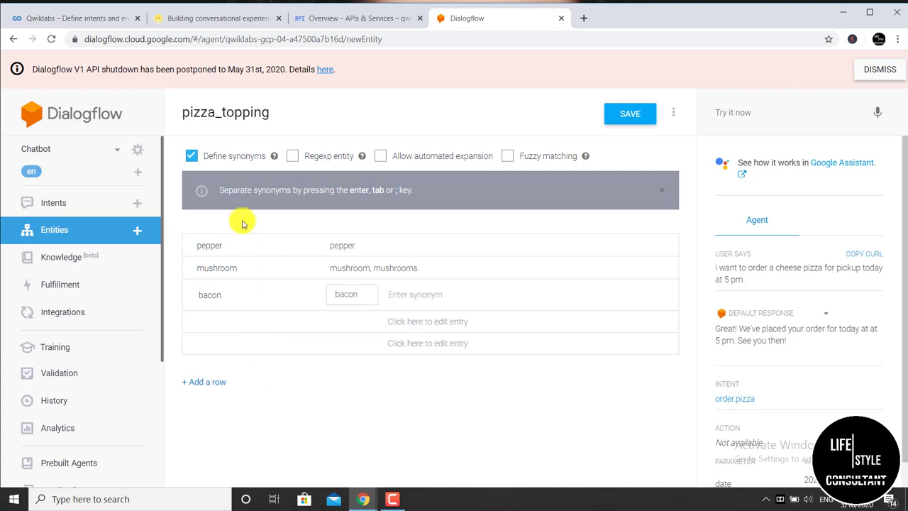
# Step: Copy bacon pieces from the lab's synonyms column and add it as a second synonym of the bacon entry
pyautogui.click(220, 17)
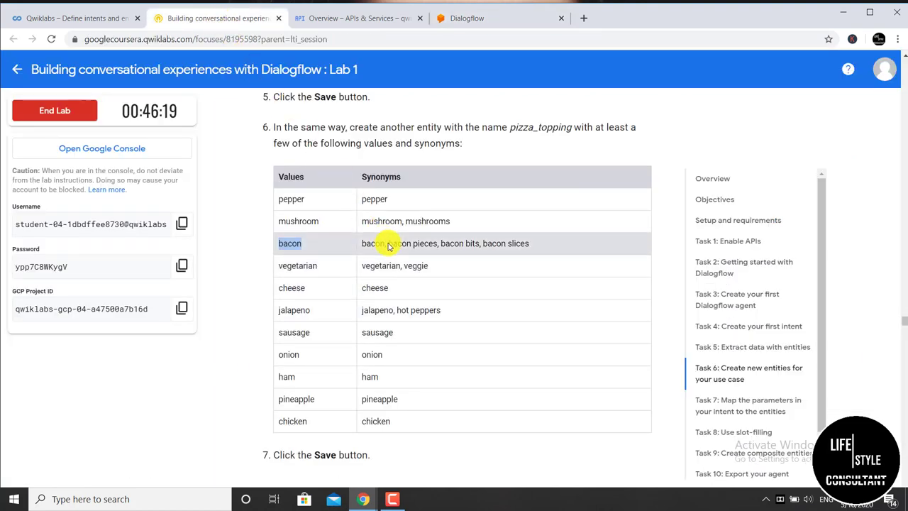
pyautogui.moveTo(437, 244); pyautogui.dragTo(438, 243)
pyautogui.rightClick(437, 243)
pyautogui.click(440, 251)
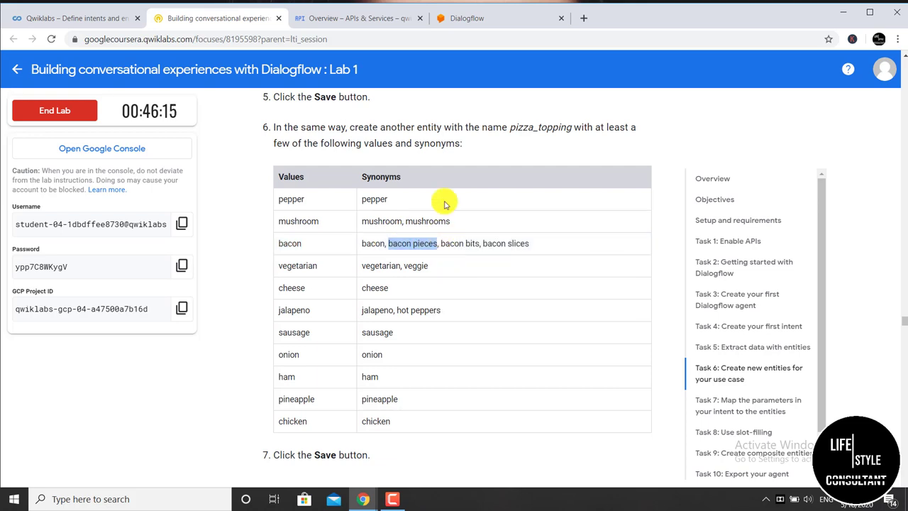
pyautogui.click(472, 22)
pyautogui.rightClick(389, 298)
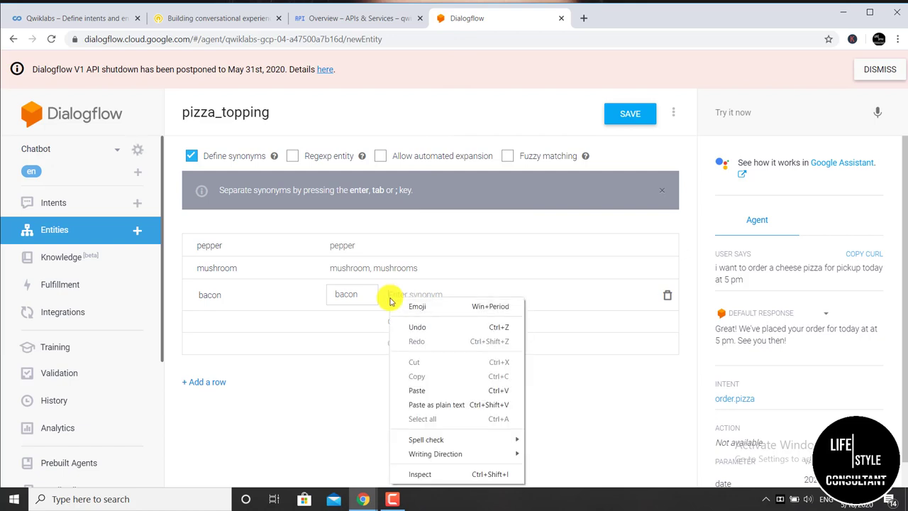
pyautogui.click(426, 391)
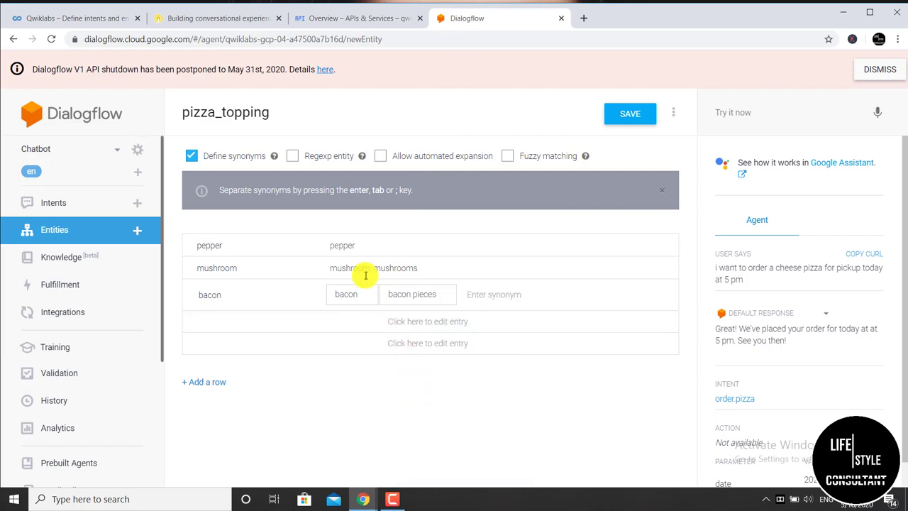
# Step: Copy bacon bits, bacon slices from the lab's synonyms column and add them as further synonyms of the bacon entry
pyautogui.click(223, 20)
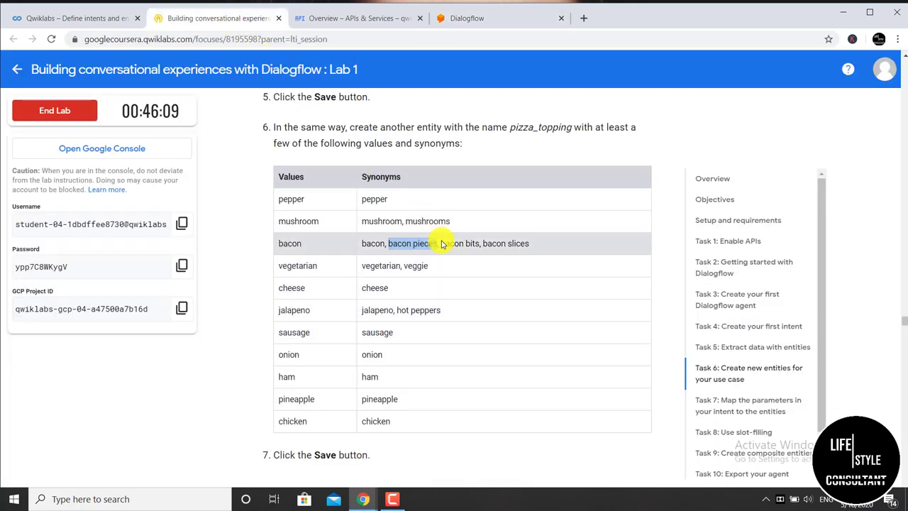
pyautogui.moveTo(440, 244); pyautogui.dragTo(526, 246)
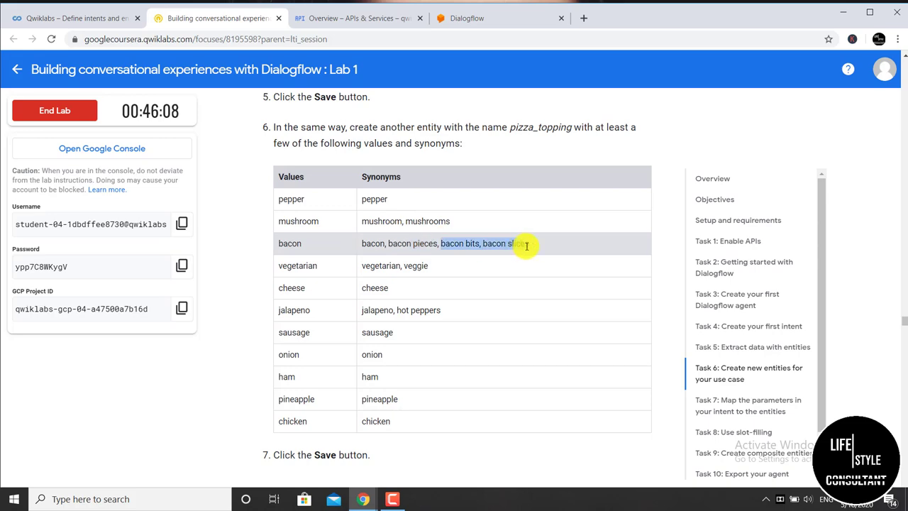
pyautogui.rightClick(523, 244)
pyautogui.click(540, 251)
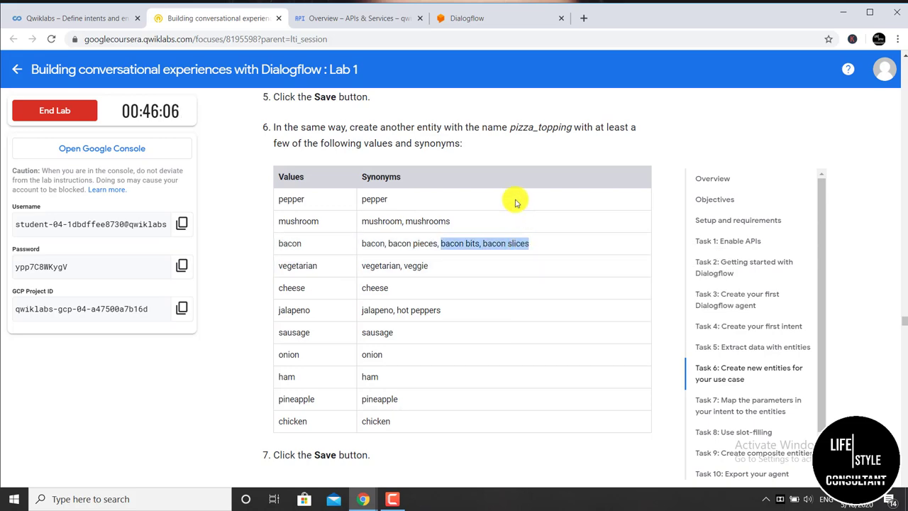
pyautogui.click(467, 20)
pyautogui.rightClick(483, 289)
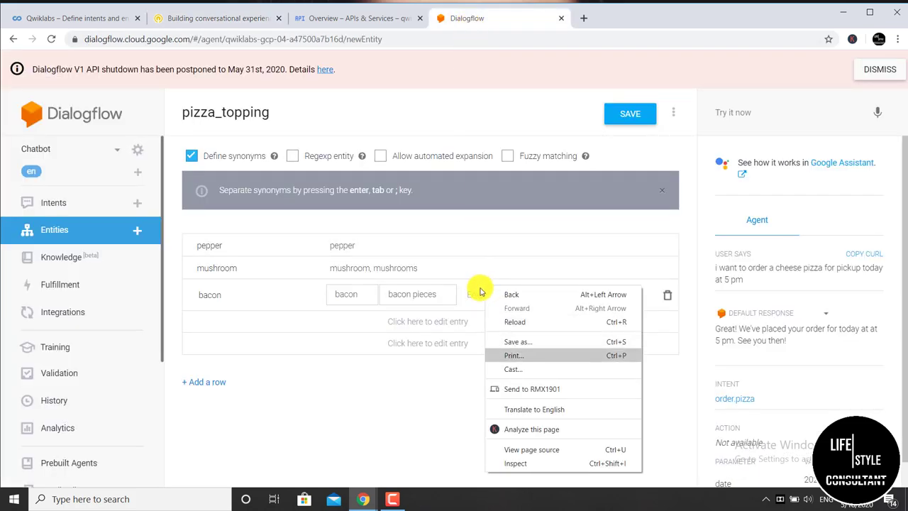
pyautogui.click(465, 297)
pyautogui.rightClick(466, 297)
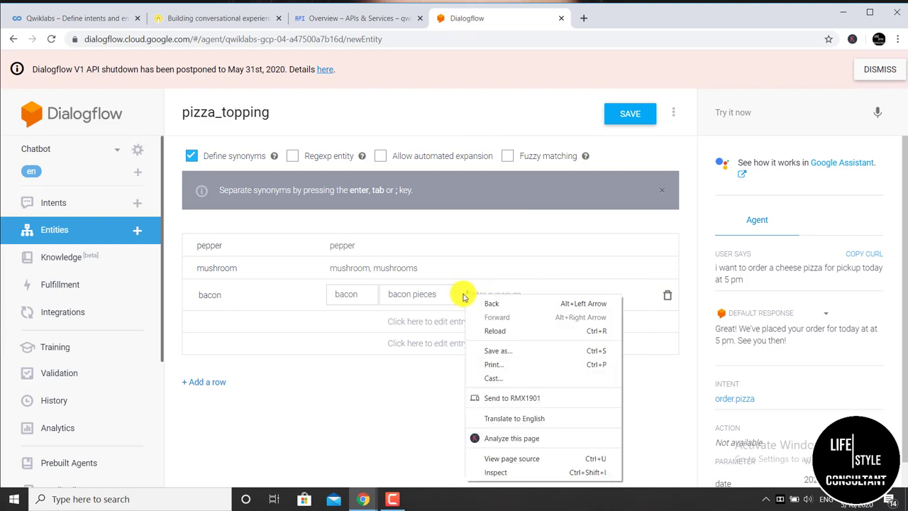
pyautogui.click(463, 296)
pyautogui.rightClick(474, 294)
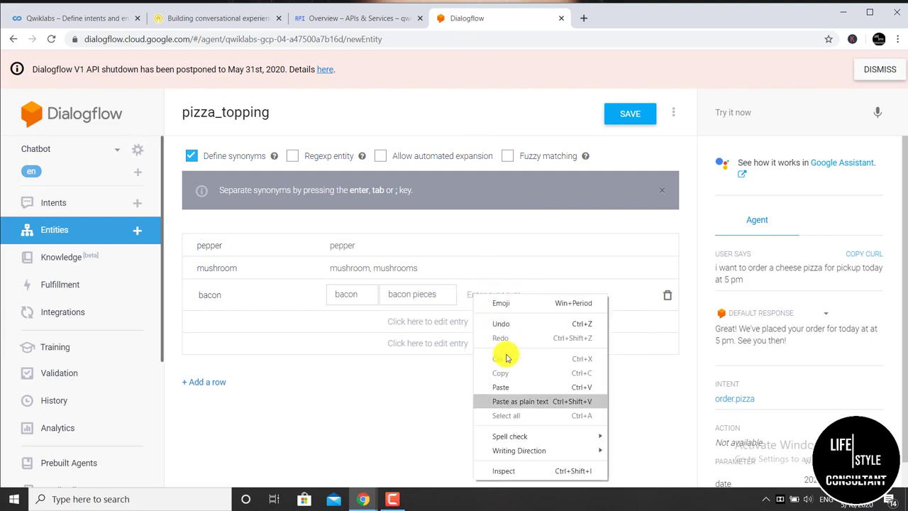
pyautogui.click(521, 384)
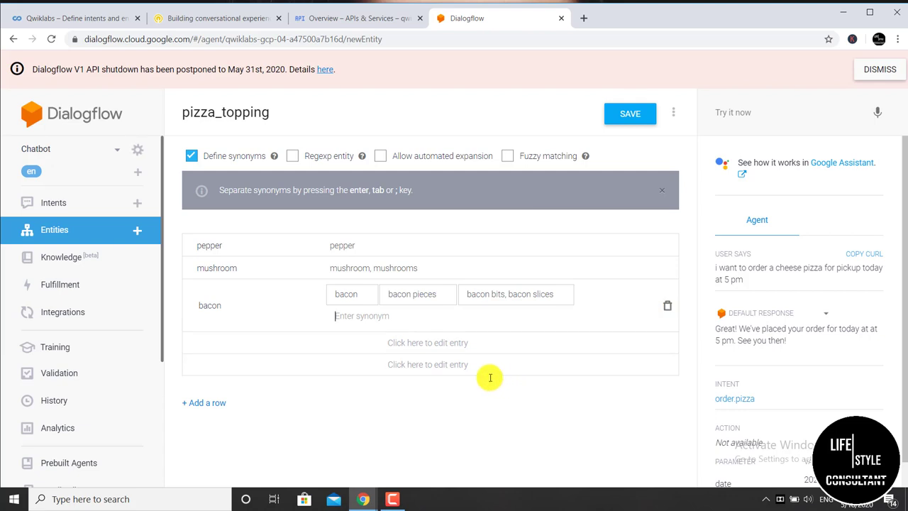
# Step: Copy vegetarian from the lab's values table and add it as the fourth pizza_topping entry with the synonym vegetarian
pyautogui.click(227, 337)
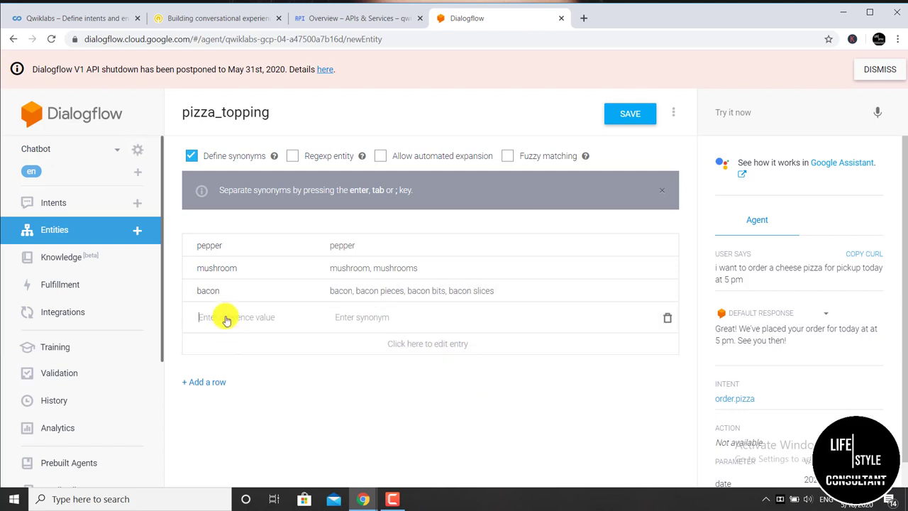
pyautogui.click(214, 24)
pyautogui.scroll(-1, 298, 263)
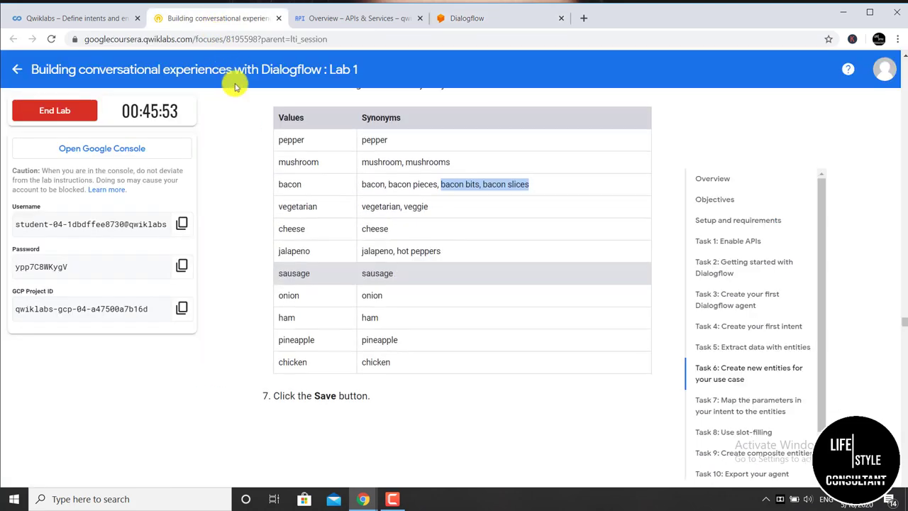
pyautogui.click(291, 209)
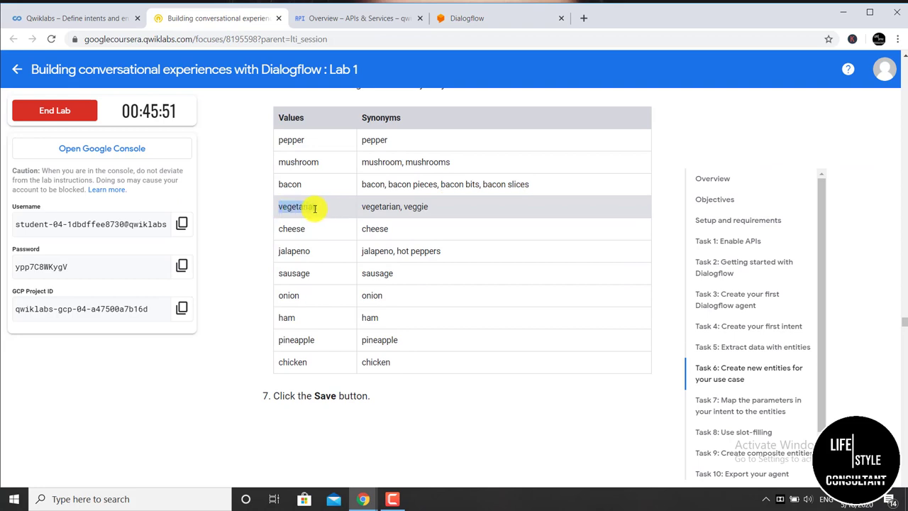
pyautogui.rightClick(314, 209)
pyautogui.click(325, 218)
pyautogui.click(465, 17)
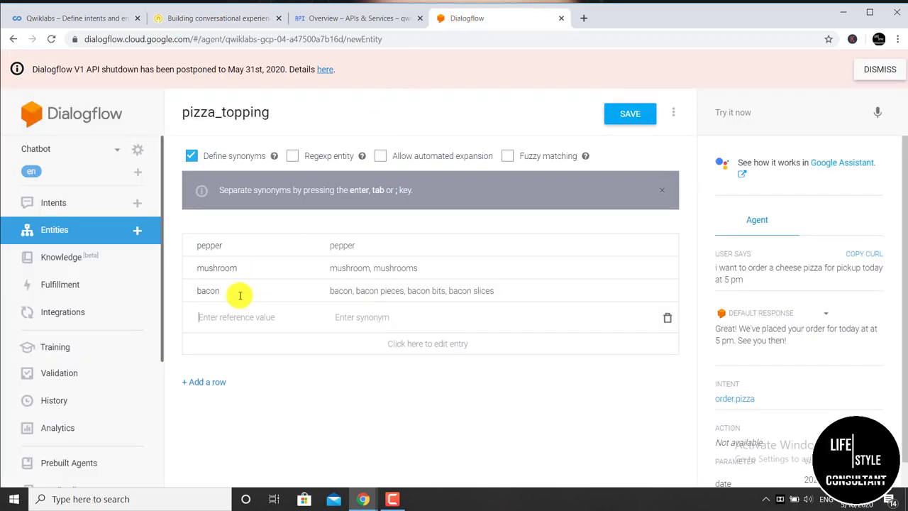
pyautogui.rightClick(223, 310)
pyautogui.click(260, 217)
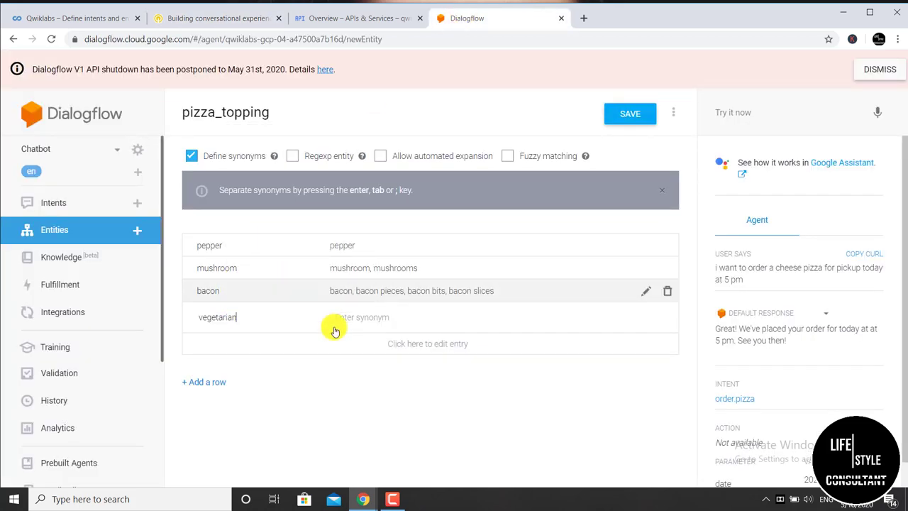
pyautogui.click(335, 326)
# Step: Copy vegetarian from the lab's synonyms column and paste it as another synonym of the vegetarian entry
pyautogui.click(204, 20)
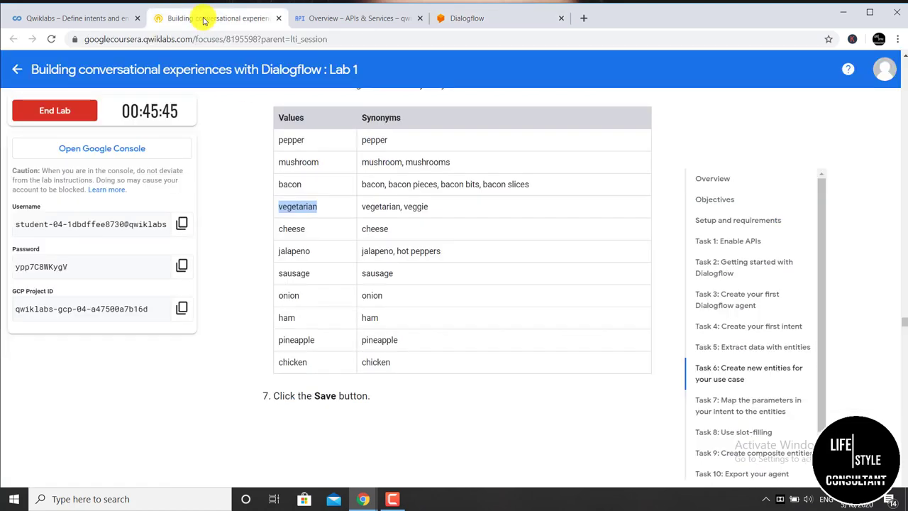
pyautogui.moveTo(362, 207); pyautogui.dragTo(392, 214)
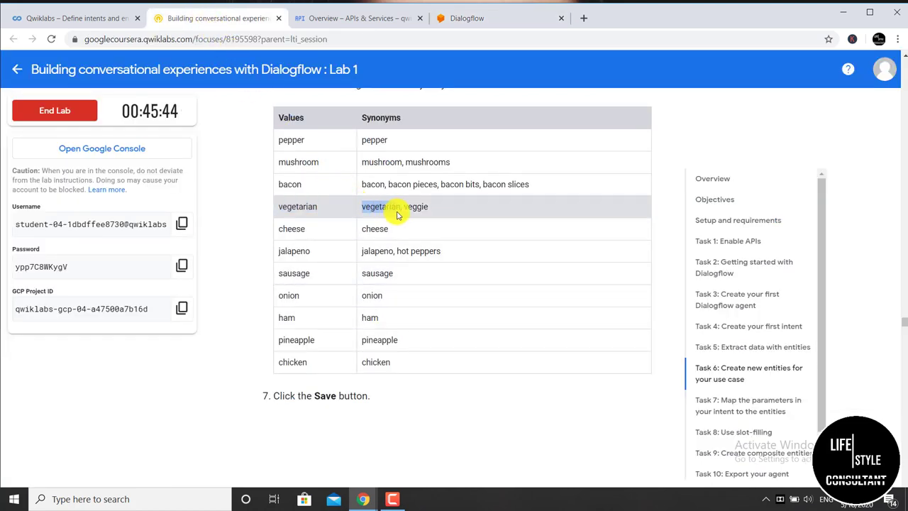
pyautogui.rightClick(399, 215)
pyautogui.click(422, 220)
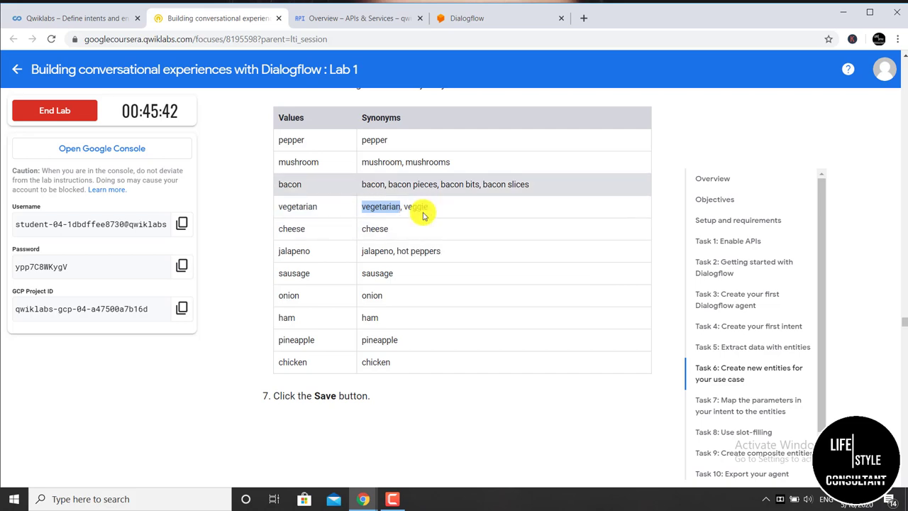
pyautogui.click(457, 18)
pyautogui.rightClick(413, 313)
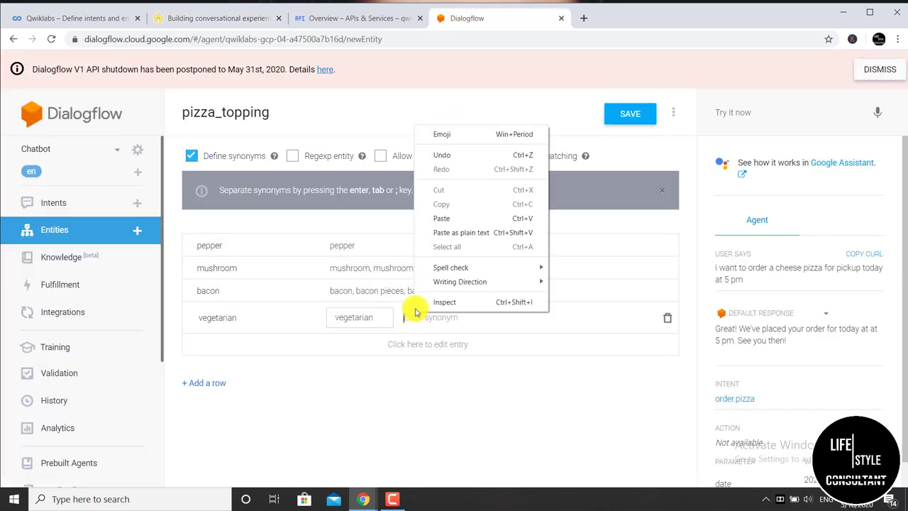
pyautogui.click(442, 219)
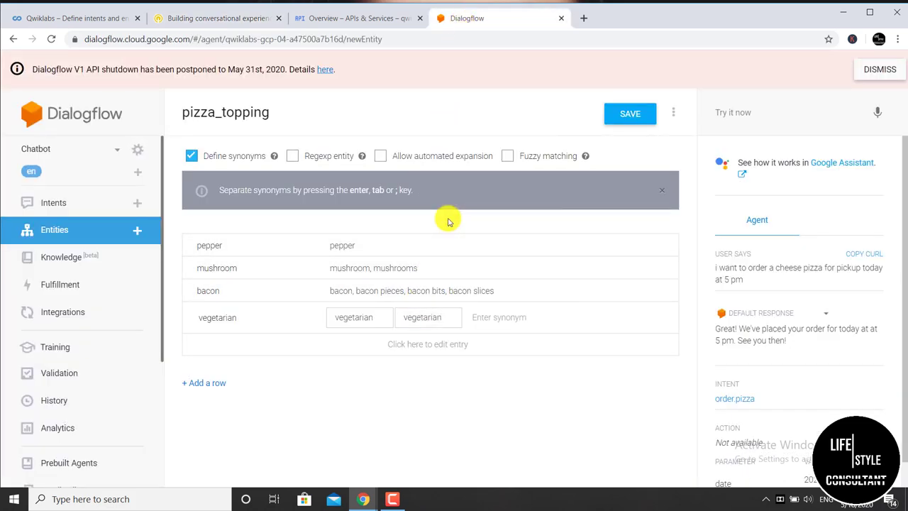
# Step: Copy veggie from the lab's synonyms column and add it as a further synonym of the vegetarian entry
pyautogui.click(230, 19)
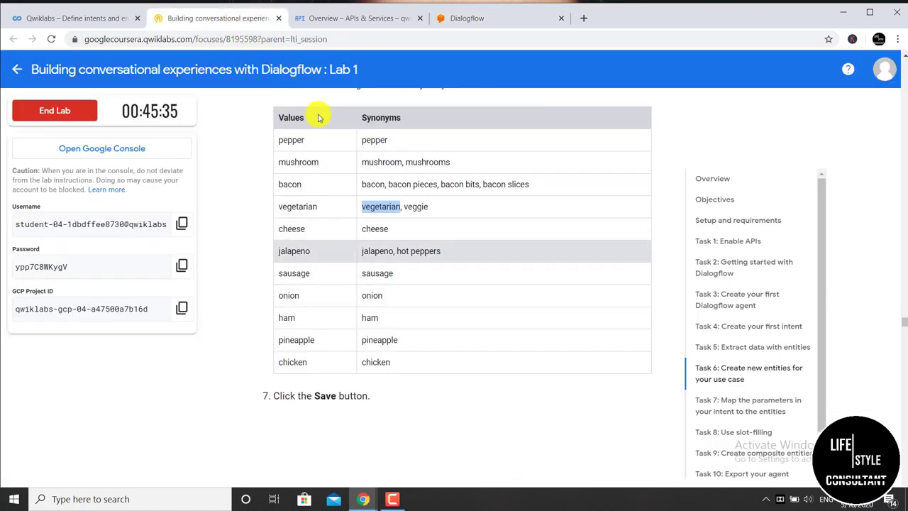
pyautogui.rightClick(420, 206)
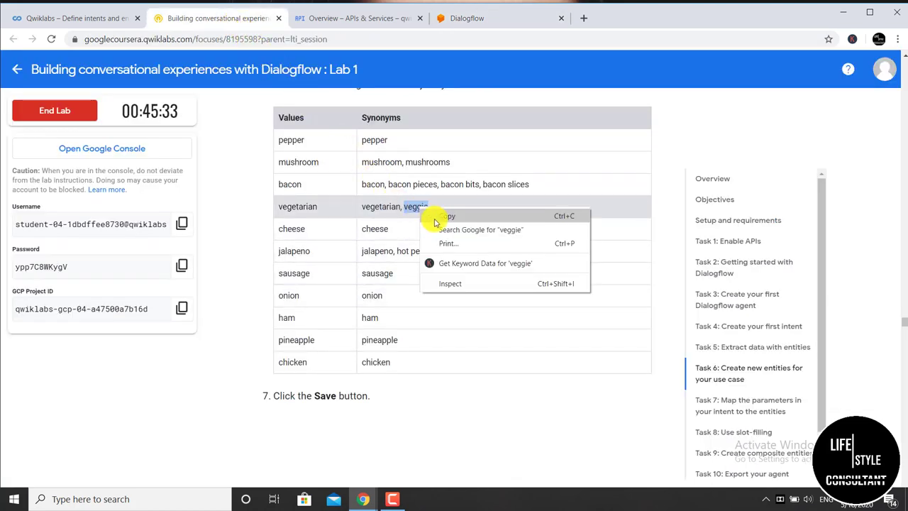
pyautogui.click(440, 213)
pyautogui.click(458, 20)
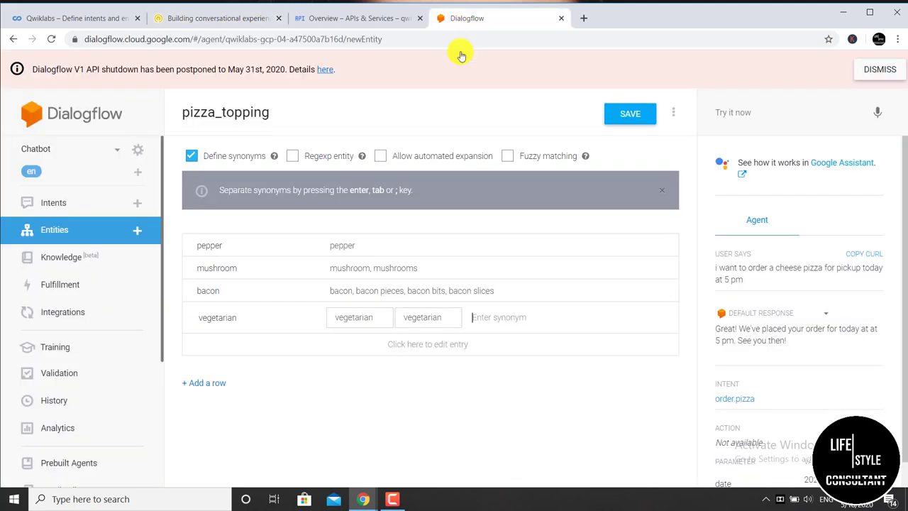
pyautogui.rightClick(472, 318)
pyautogui.click(474, 225)
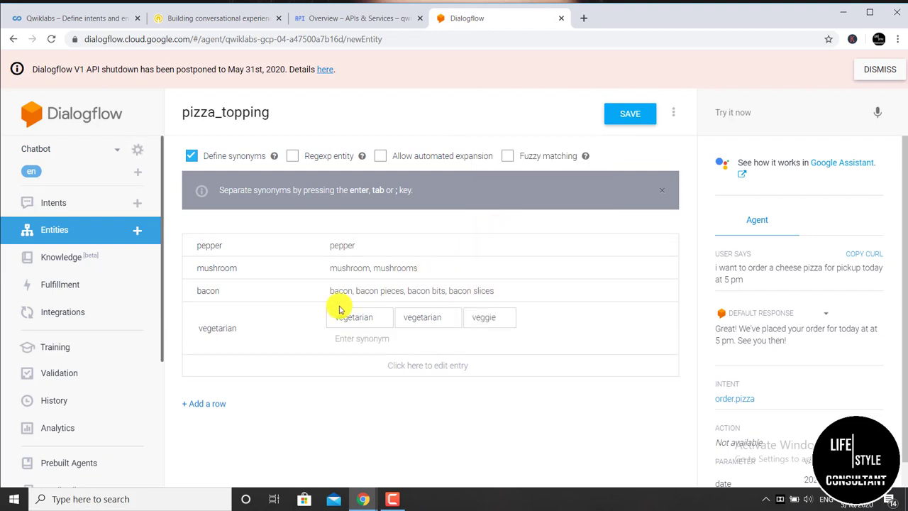
# Step: Copy cheese from the lab's values table and add it as the fifth pizza_topping entry with the synonym cheese
pyautogui.click(213, 366)
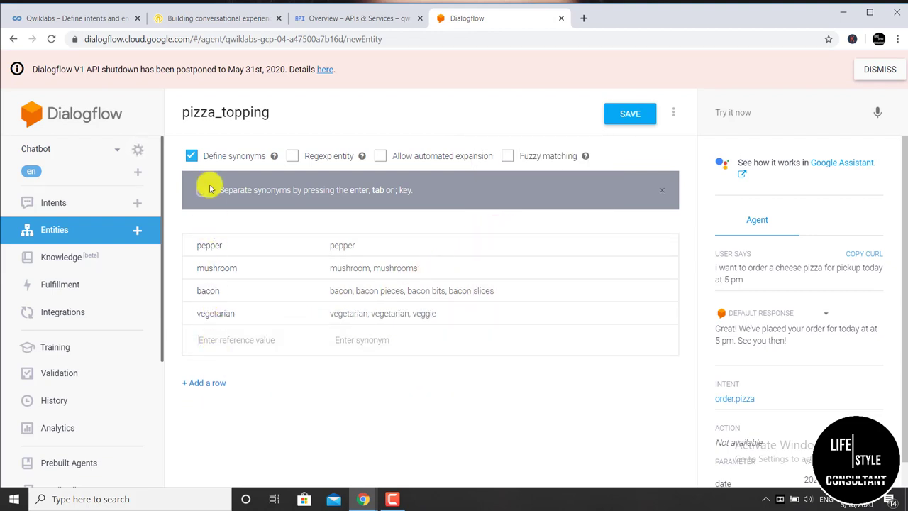
pyautogui.click(204, 20)
pyautogui.moveTo(277, 233); pyautogui.dragTo(306, 232)
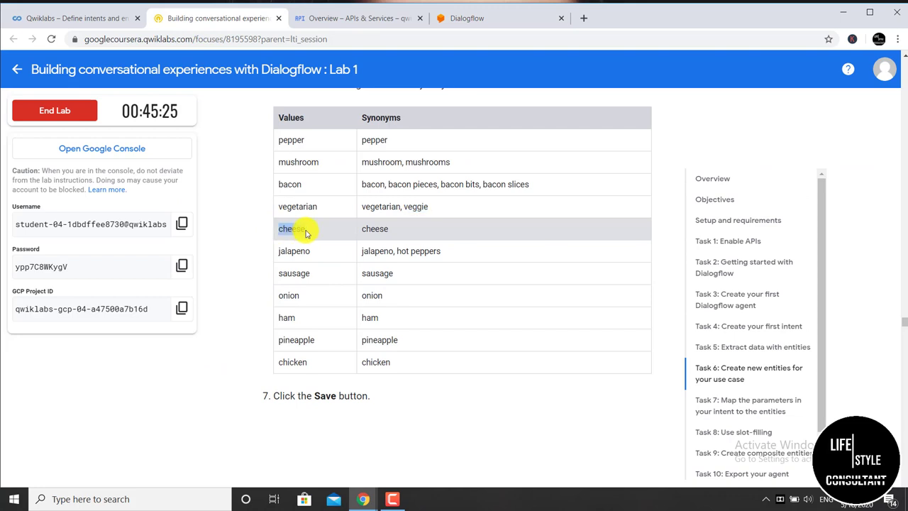
pyautogui.rightClick(296, 229)
pyautogui.click(326, 237)
pyautogui.click(458, 19)
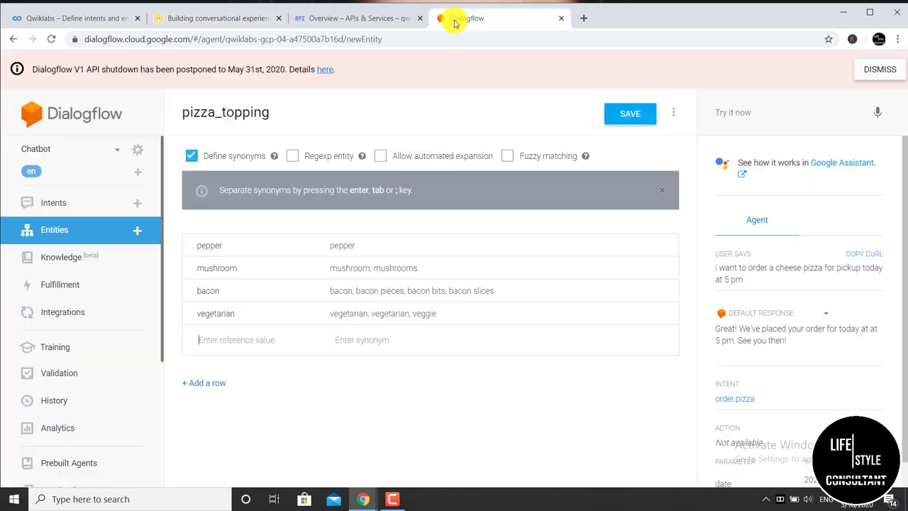
pyautogui.click(226, 337)
pyautogui.rightClick(224, 334)
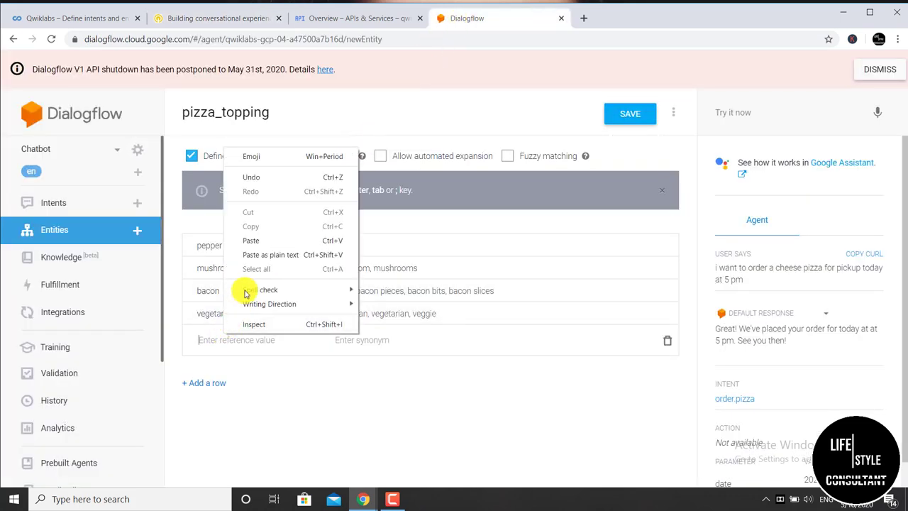
pyautogui.click(256, 239)
pyautogui.press('Tab')
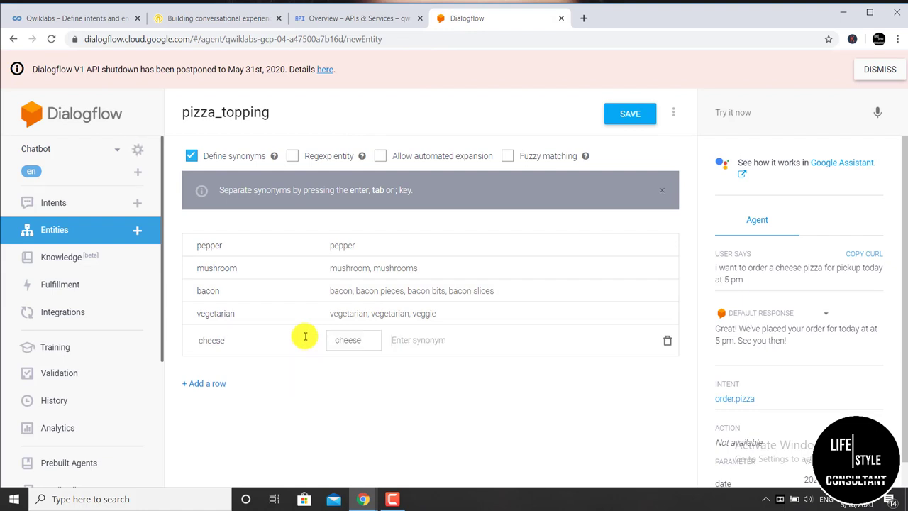
# Step: Add a sixth pizza_topping row and fill it with jalapeno copied from the lab's values table
pyautogui.click(205, 385)
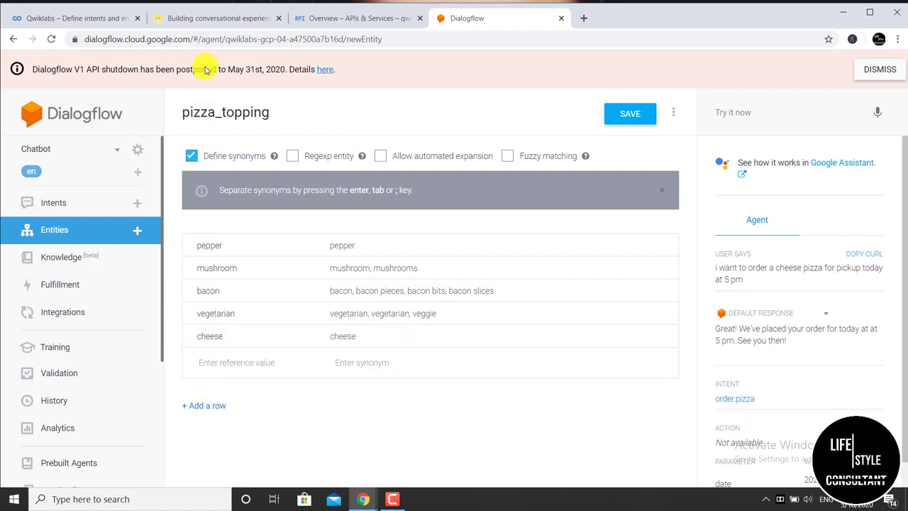
pyautogui.click(205, 17)
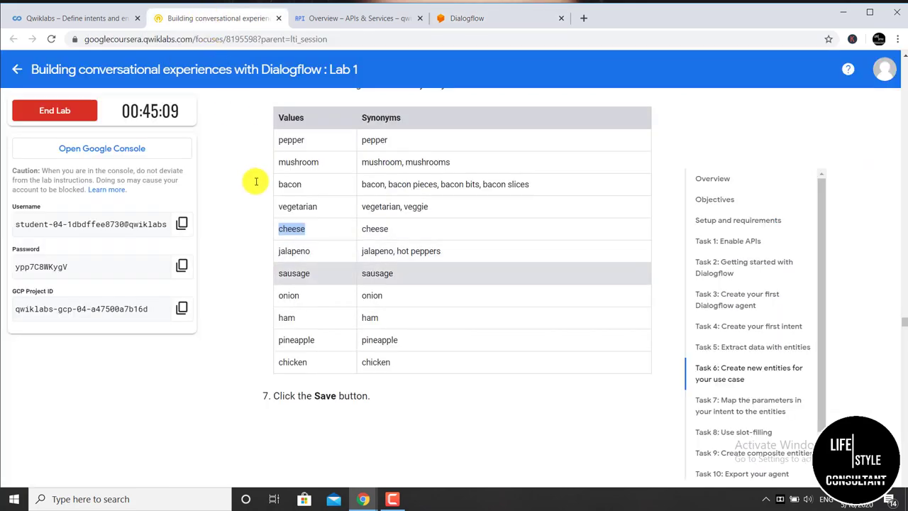
pyautogui.moveTo(278, 257); pyautogui.dragTo(310, 252)
pyautogui.rightClick(305, 251)
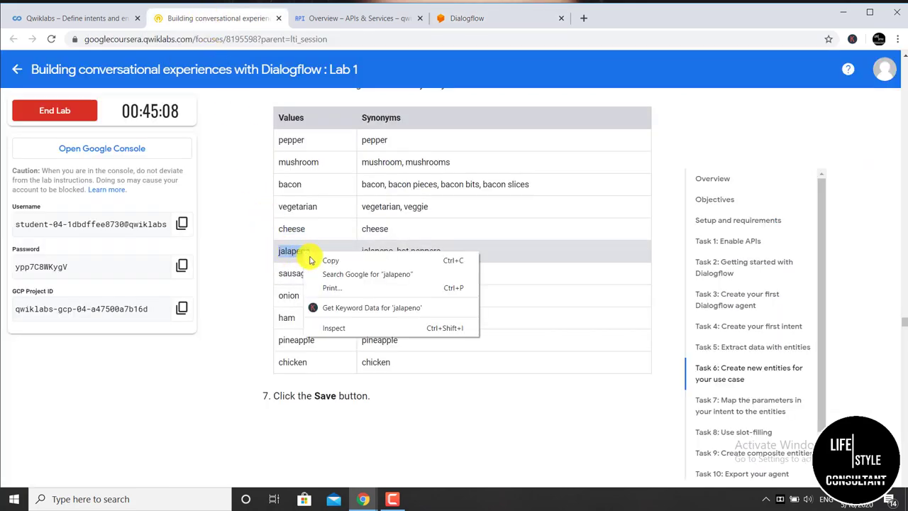
pyautogui.click(328, 259)
pyautogui.click(469, 17)
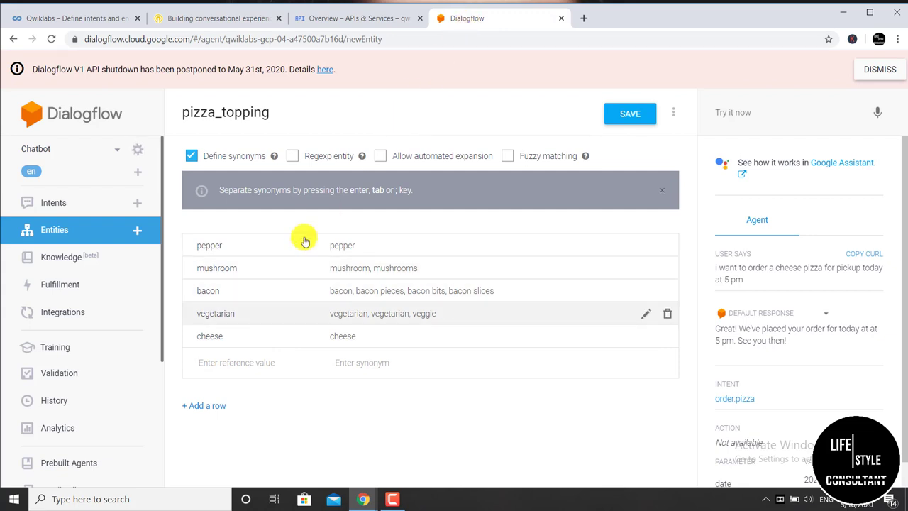
pyautogui.rightClick(205, 361)
pyautogui.click(234, 268)
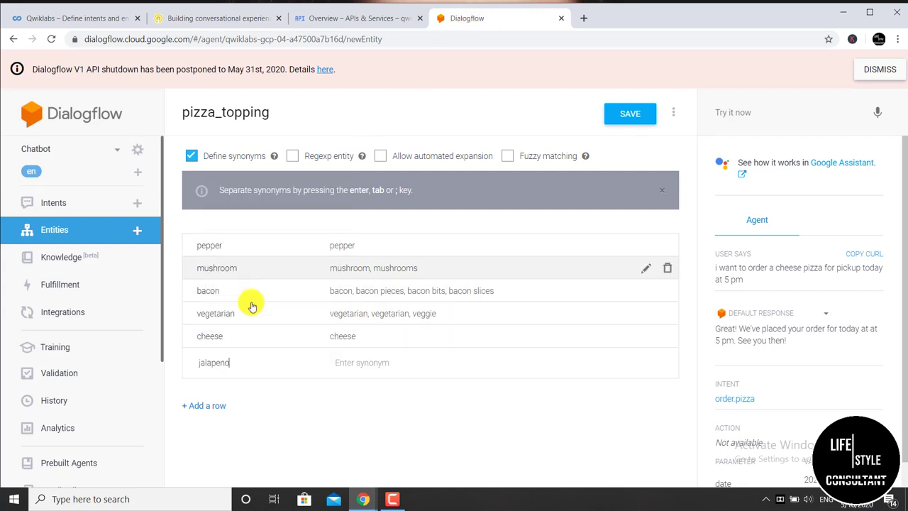
# Step: Copy hot peppers from the lab's synonyms column as a second synonym of the jalapeno entry, and add a blank row below it
pyautogui.click(226, 19)
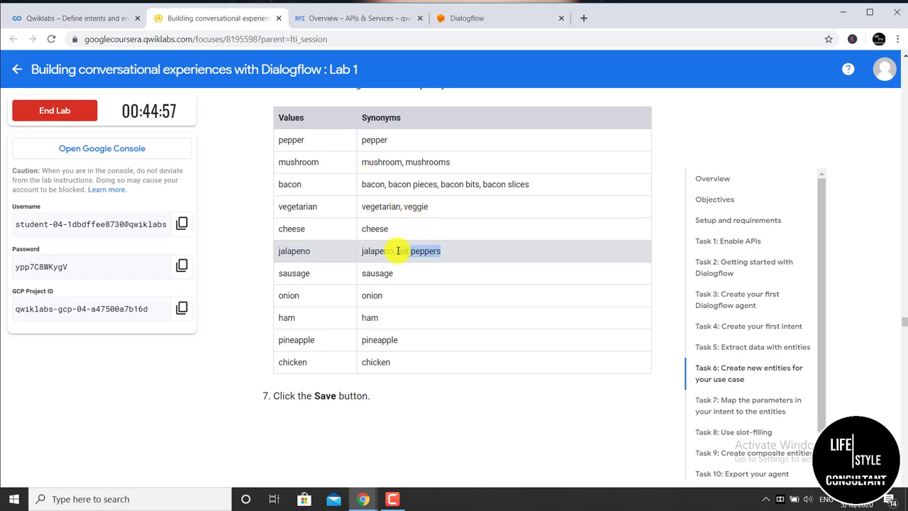
pyautogui.rightClick(397, 251)
pyautogui.click(426, 256)
pyautogui.click(462, 19)
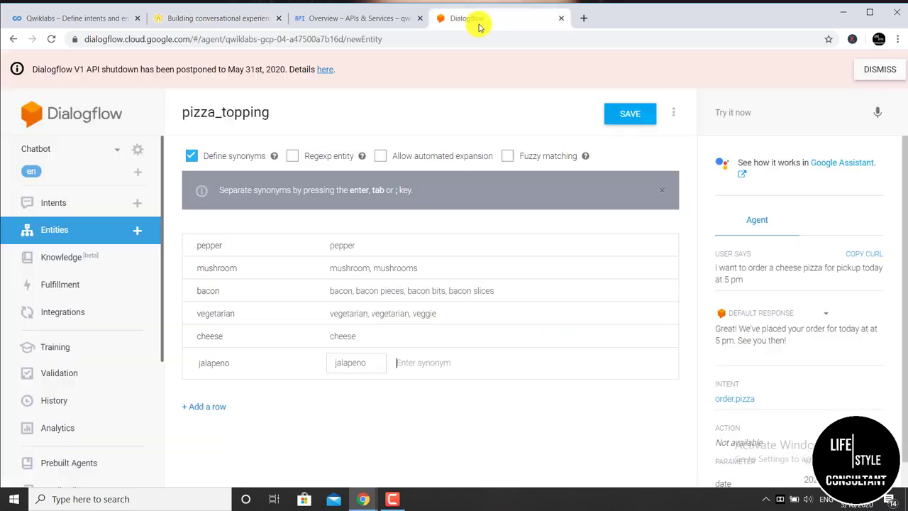
pyautogui.rightClick(427, 361)
pyautogui.click(450, 279)
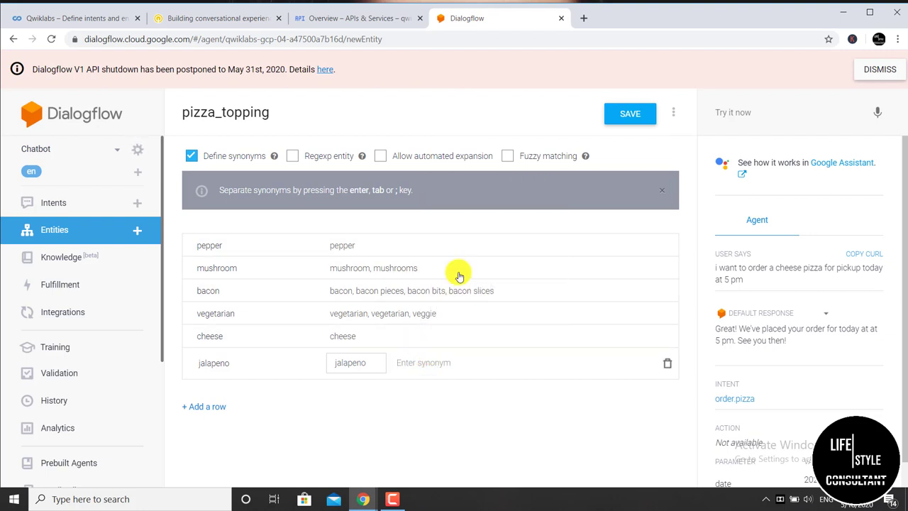
pyautogui.click(211, 406)
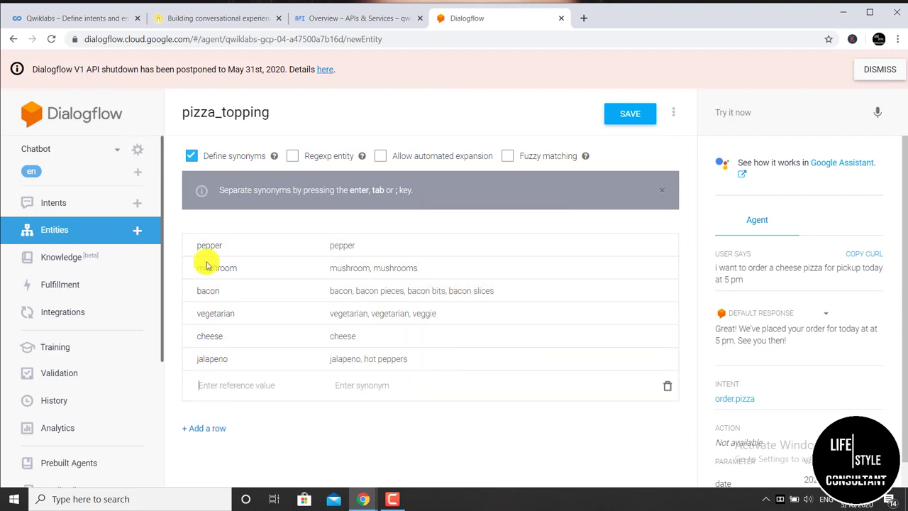
# Step: Copy sausage from the lab's values table, add it as the seventh pizza_topping entry with the synonym sausage, and add a blank row below
pyautogui.click(198, 20)
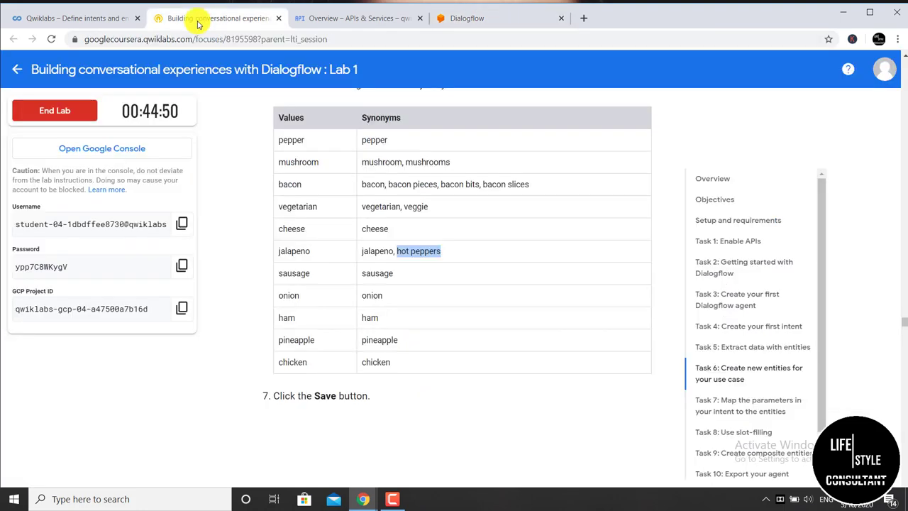
pyautogui.rightClick(287, 274)
pyautogui.click(291, 282)
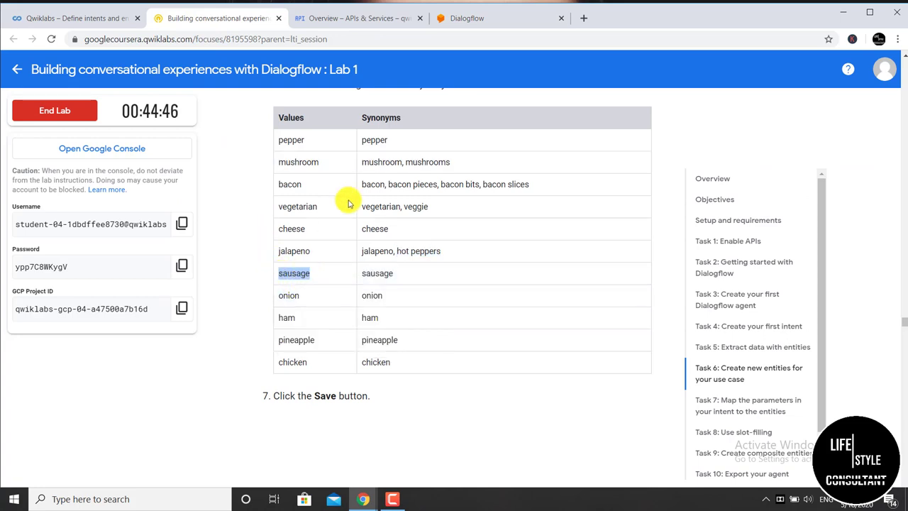
pyautogui.click(462, 22)
pyautogui.rightClick(203, 384)
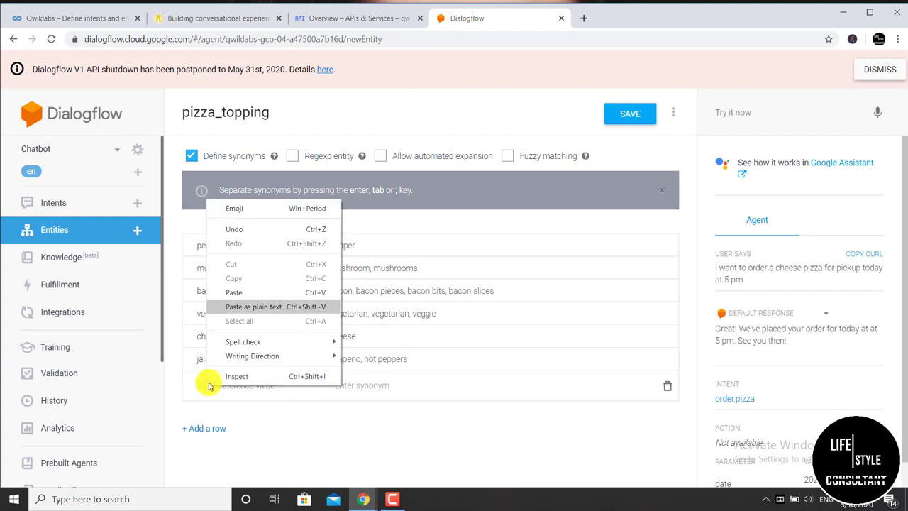
pyautogui.click(261, 295)
pyautogui.click(358, 378)
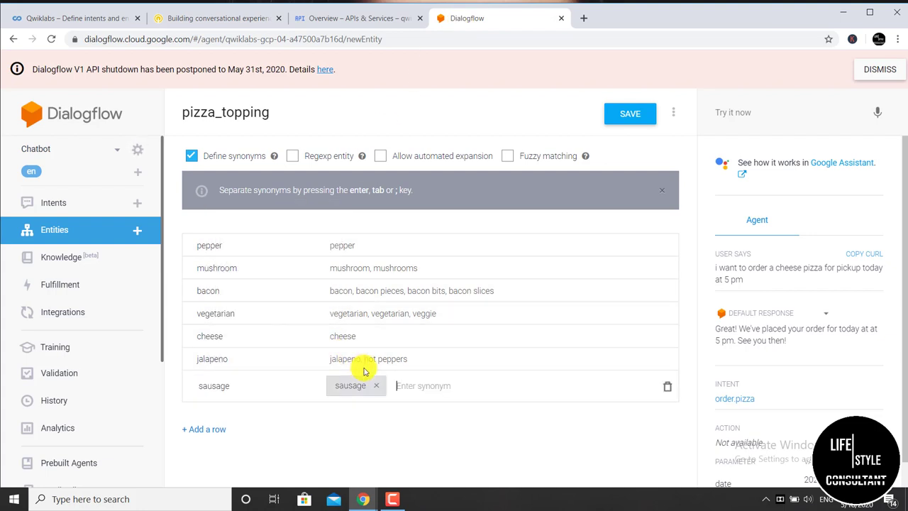
pyautogui.click(205, 430)
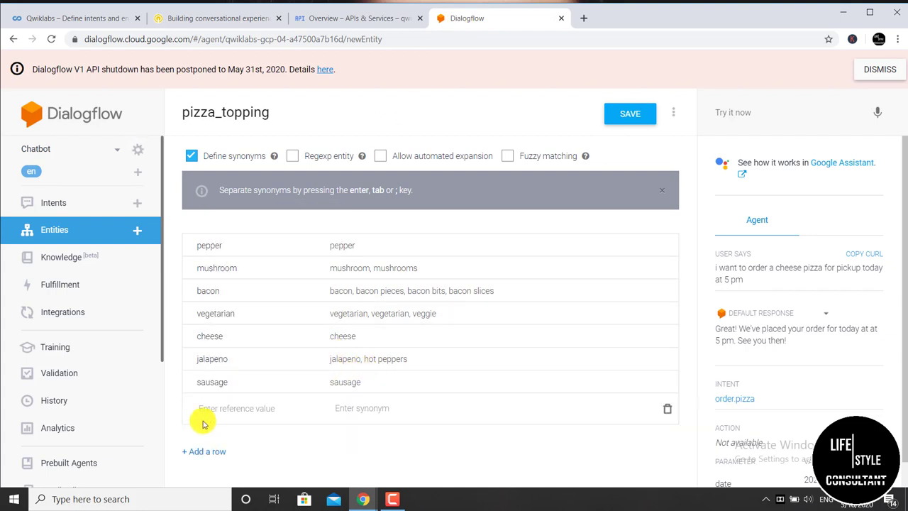
pyautogui.click(193, 19)
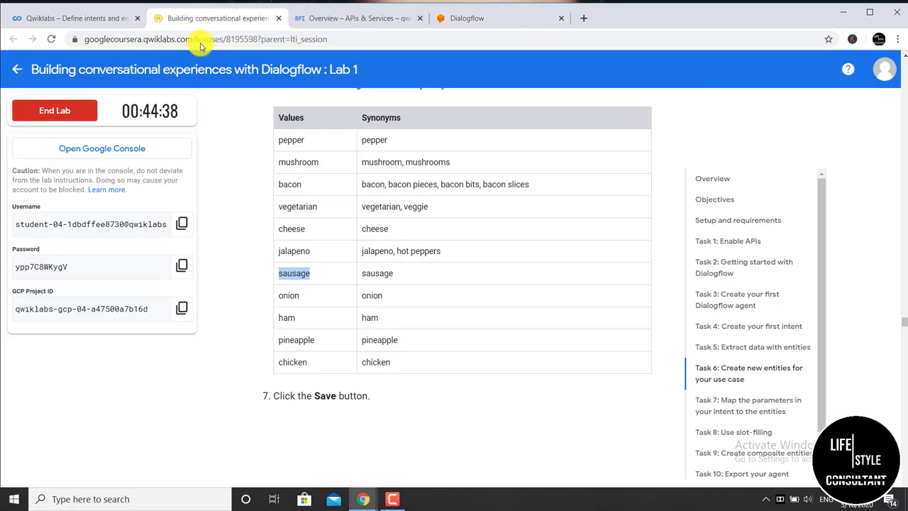
pyautogui.doubleClick(293, 296)
pyautogui.click(462, 19)
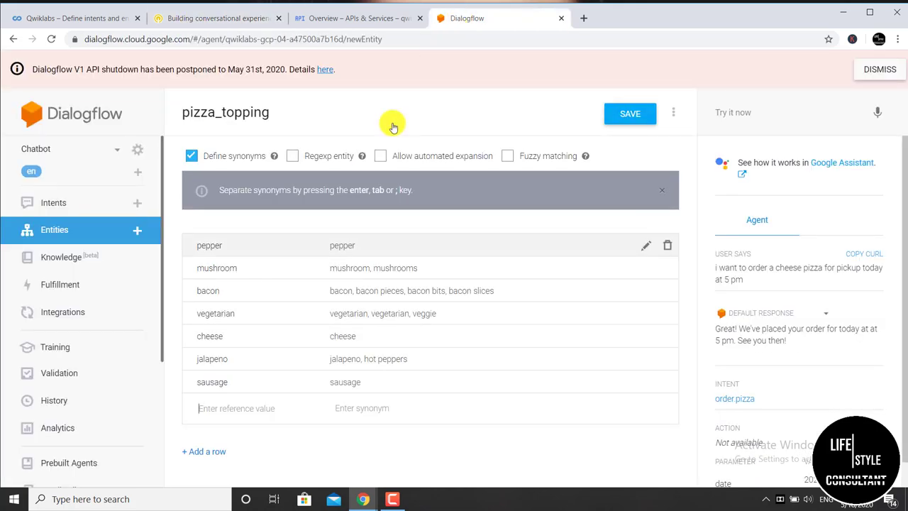
pyautogui.rightClick(213, 403)
pyautogui.click(227, 311)
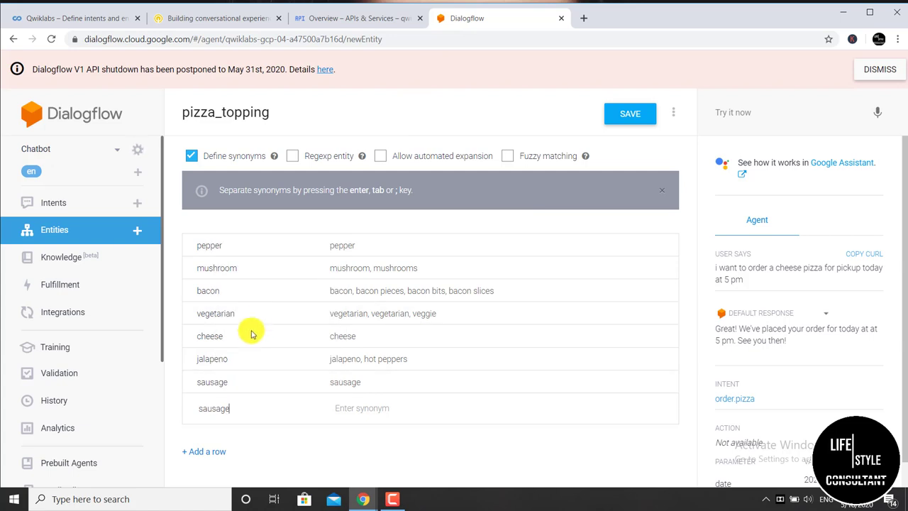
pyautogui.press('BackSpace')
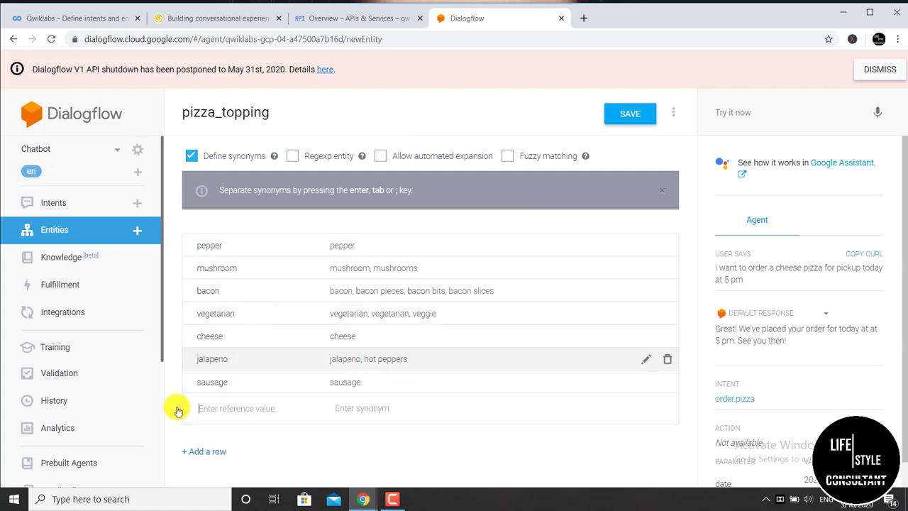
# Step: Copy onion from the lab's values table and paste it as the reference value of the blank eighth pizza_topping row
pyautogui.click(220, 21)
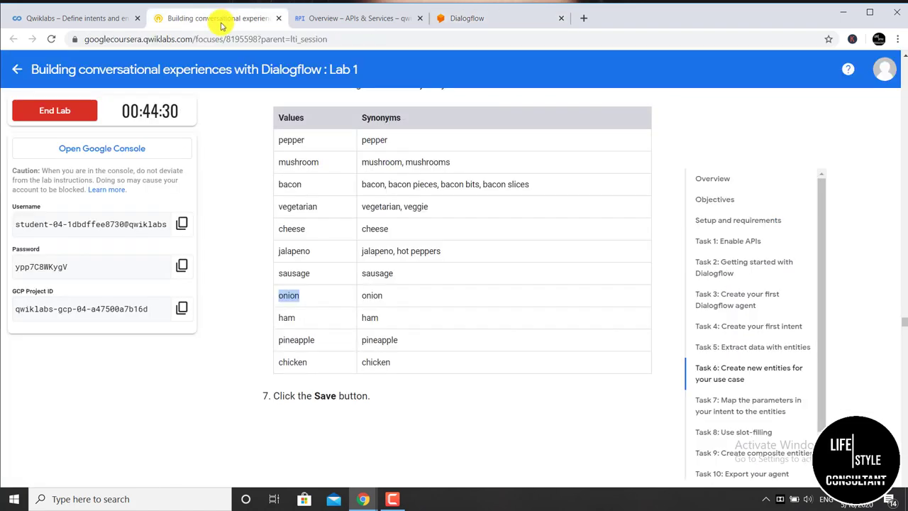
pyautogui.rightClick(282, 306)
pyautogui.click(318, 312)
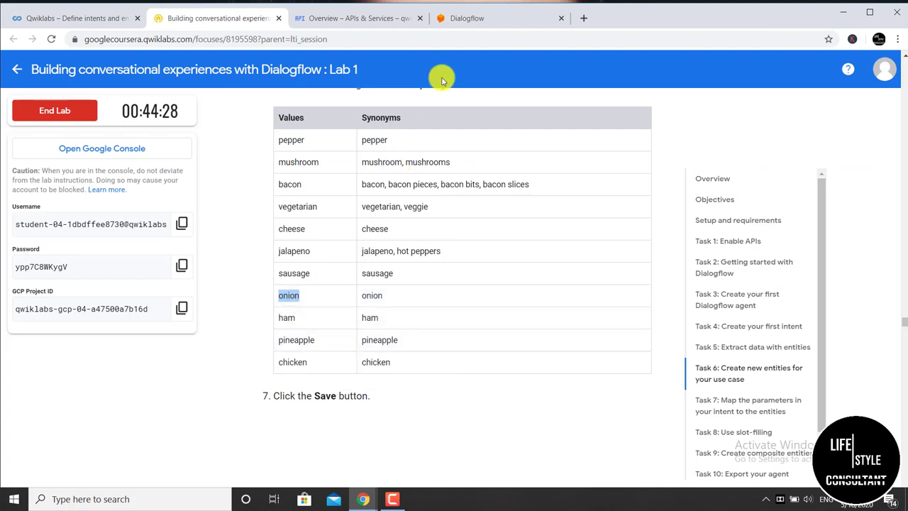
pyautogui.click(472, 22)
pyautogui.rightClick(230, 411)
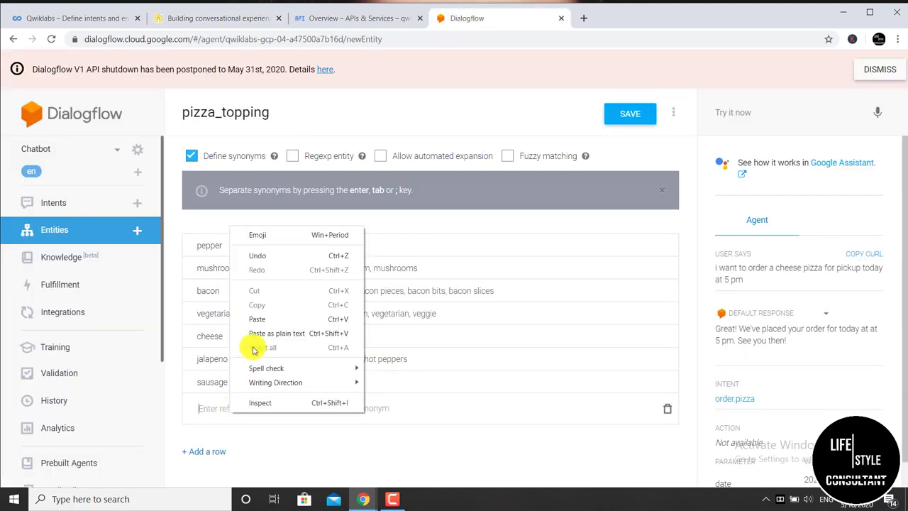
pyautogui.click(263, 318)
# Step: Copy ham from the lab's values table and enter it as the reference value of a new ninth pizza_topping row
pyautogui.click(213, 20)
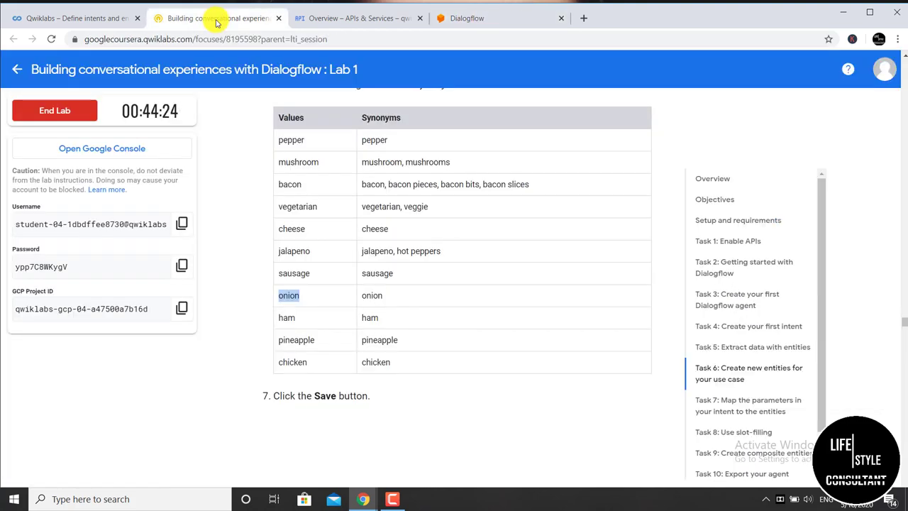
pyautogui.click(288, 320)
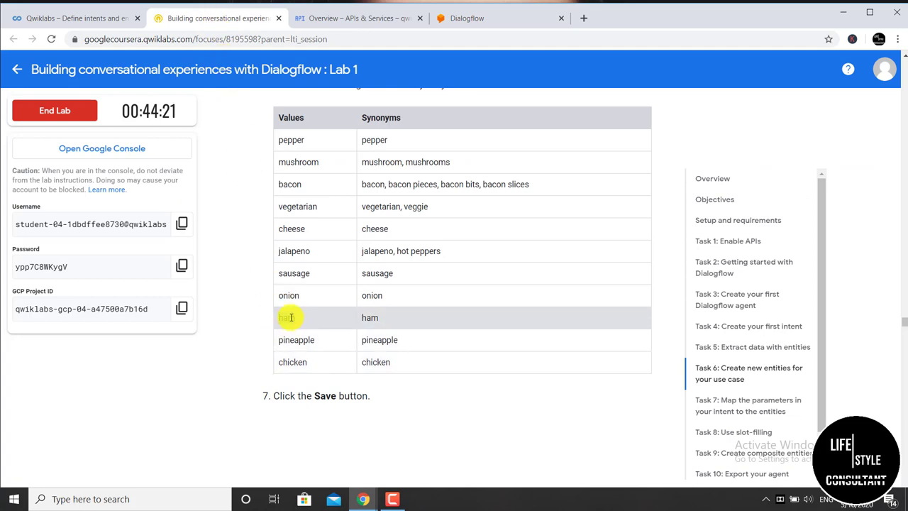
pyautogui.doubleClick(290, 317)
pyautogui.rightClick(293, 320)
pyautogui.click(300, 323)
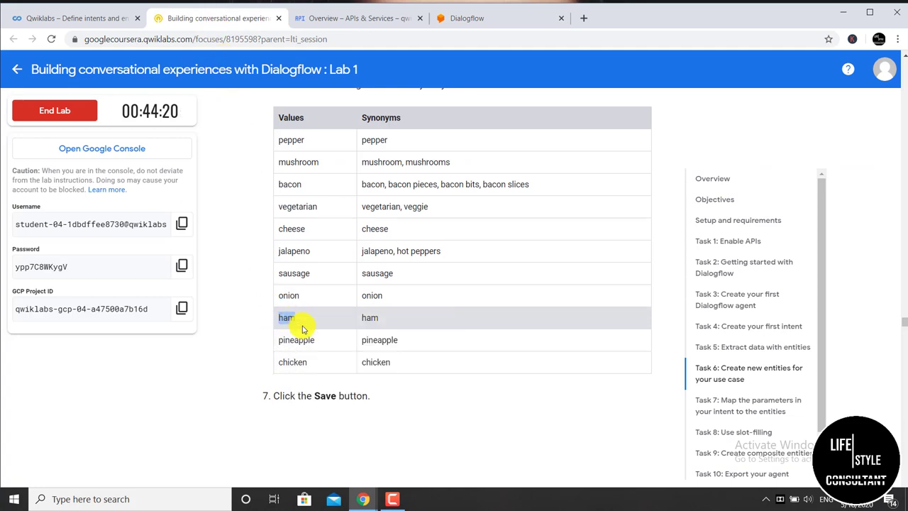
pyautogui.click(471, 19)
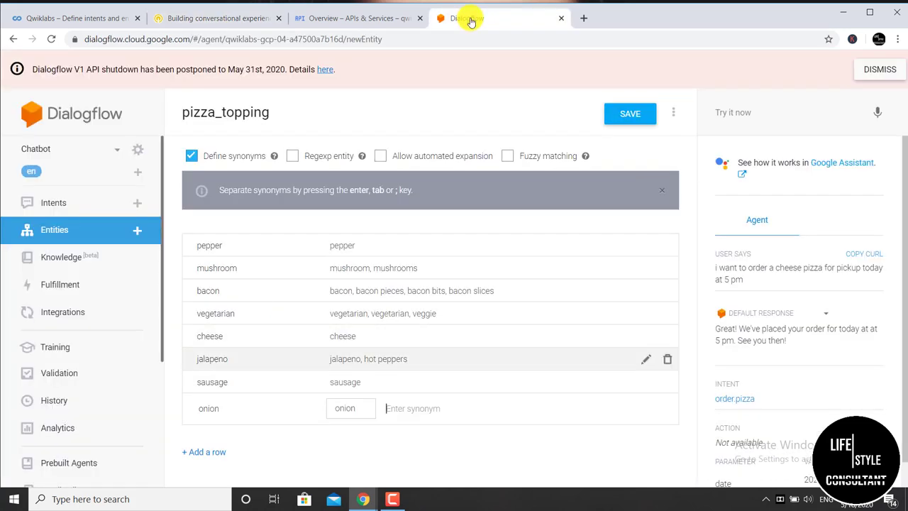
pyautogui.click(206, 452)
pyautogui.rightClick(205, 431)
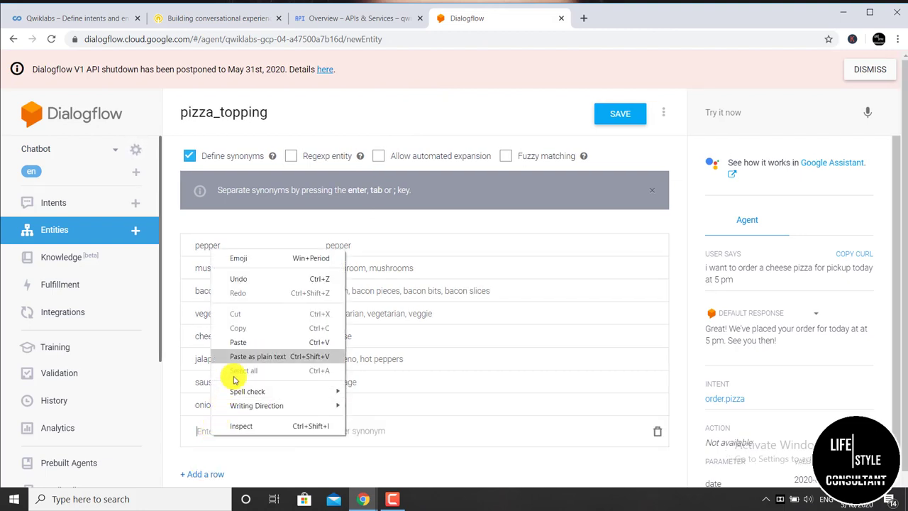
pyautogui.click(244, 344)
pyautogui.scroll(-1, 283, 333)
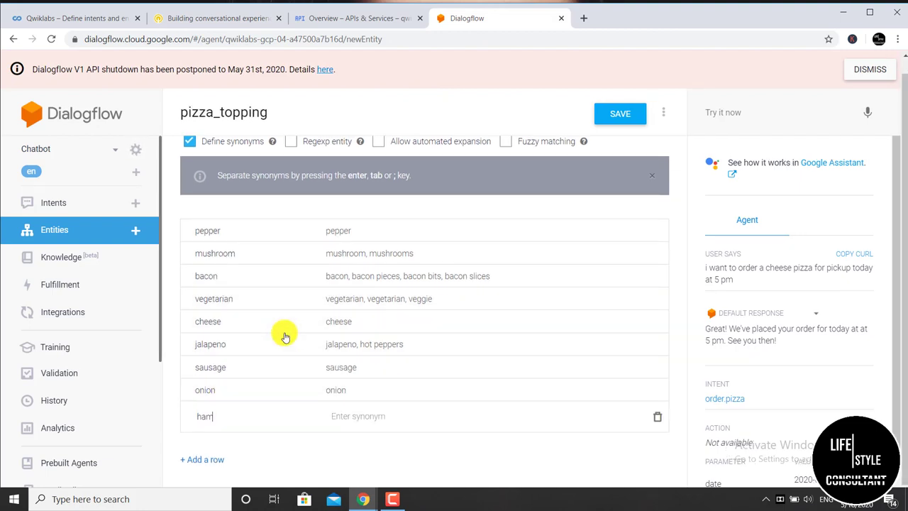
# Step: Copy pineapple from the lab's values table and add it as the tenth pizza_topping entry with the synonym pineapple
pyautogui.click(195, 20)
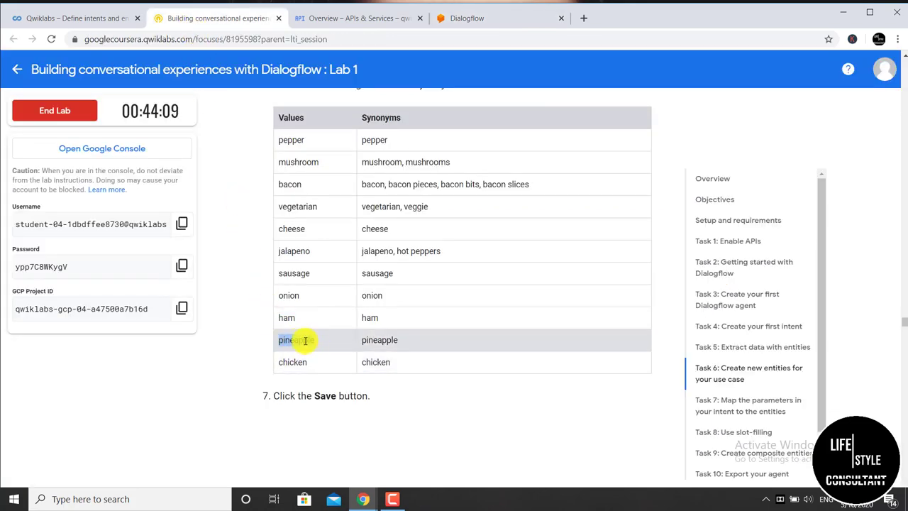
pyautogui.moveTo(305, 340); pyautogui.dragTo(314, 340)
pyautogui.rightClick(314, 341)
pyautogui.click(334, 349)
pyautogui.click(444, 20)
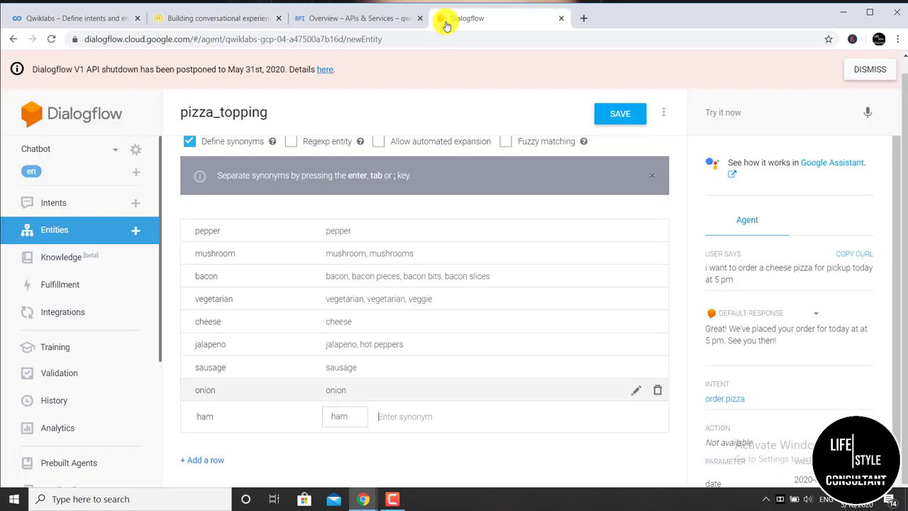
pyautogui.press('Return')
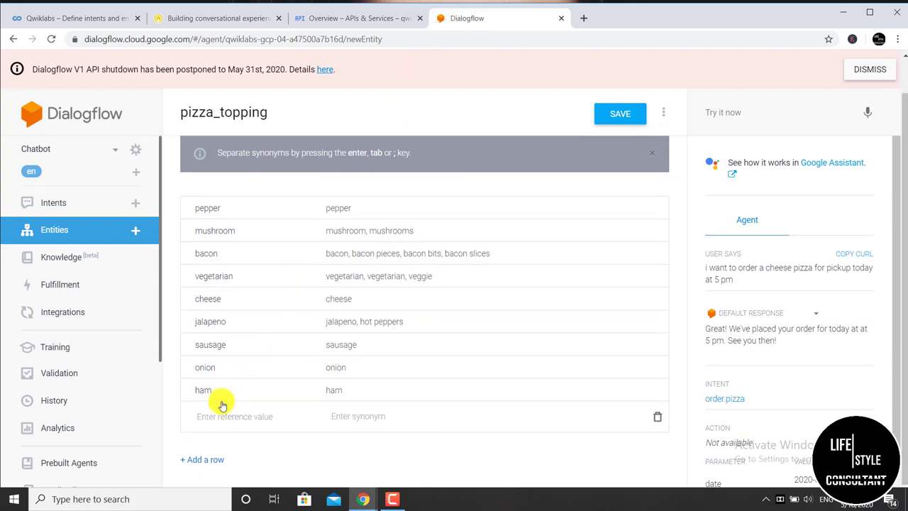
pyautogui.rightClick(209, 427)
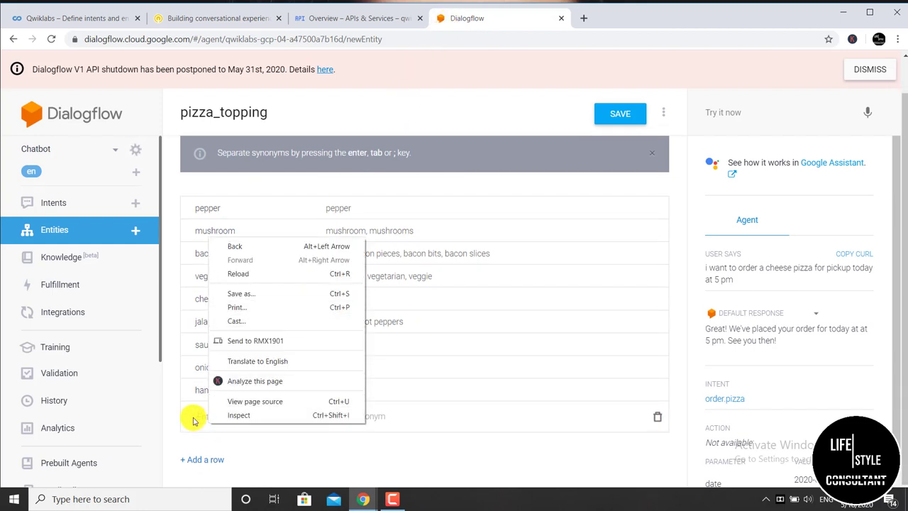
pyautogui.click(197, 417)
pyautogui.rightClick(197, 417)
pyautogui.click(246, 325)
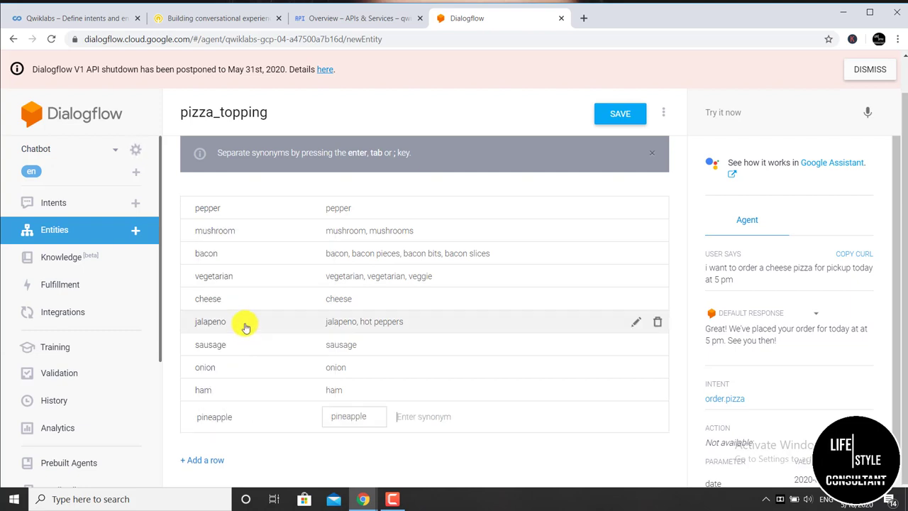
# Step: Return to the lab's values table to get the remaining pizza_topping value, chicken
pyautogui.click(186, 20)
pyautogui.scroll(-3, 213, 107)
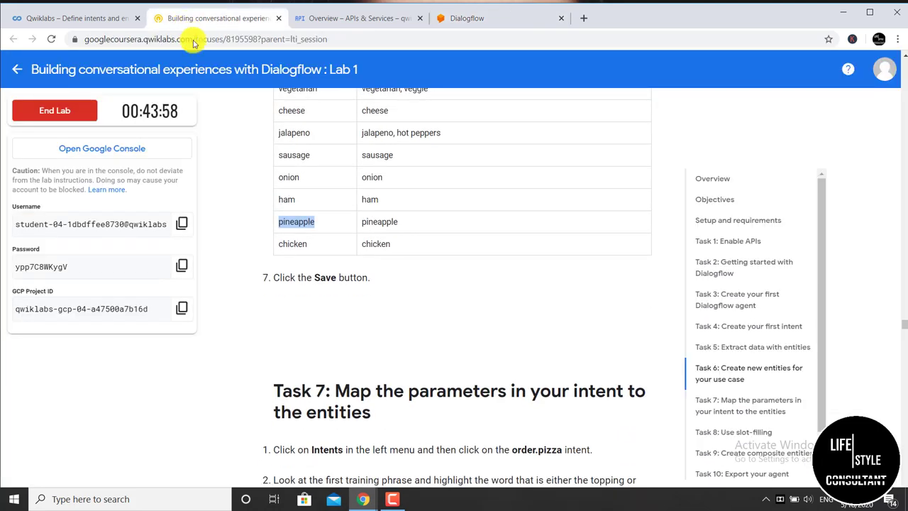
# Step: Add a "chicken" entry, copied from the lab instructions, to the pizza_topping entity and save the entity
pyautogui.rightClick(299, 245)
pyautogui.click(309, 255)
pyautogui.click(443, 20)
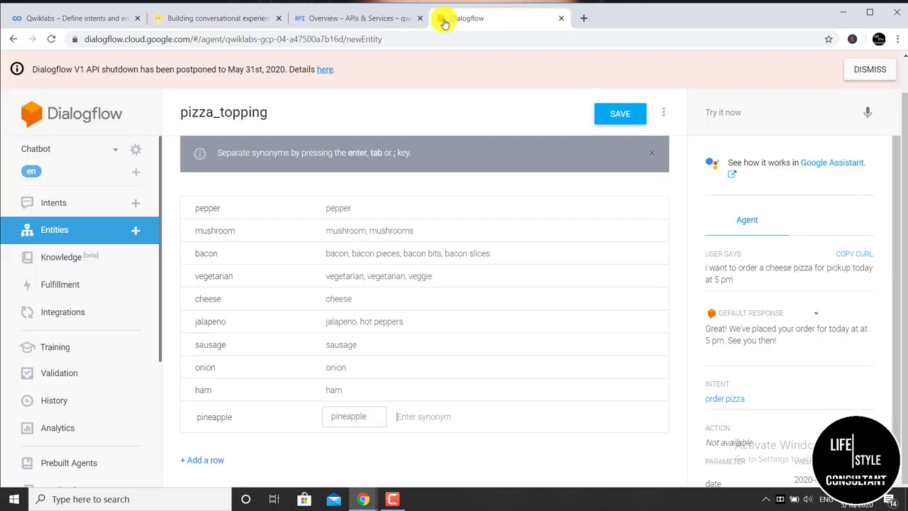
pyautogui.click(220, 462)
pyautogui.rightClick(218, 417)
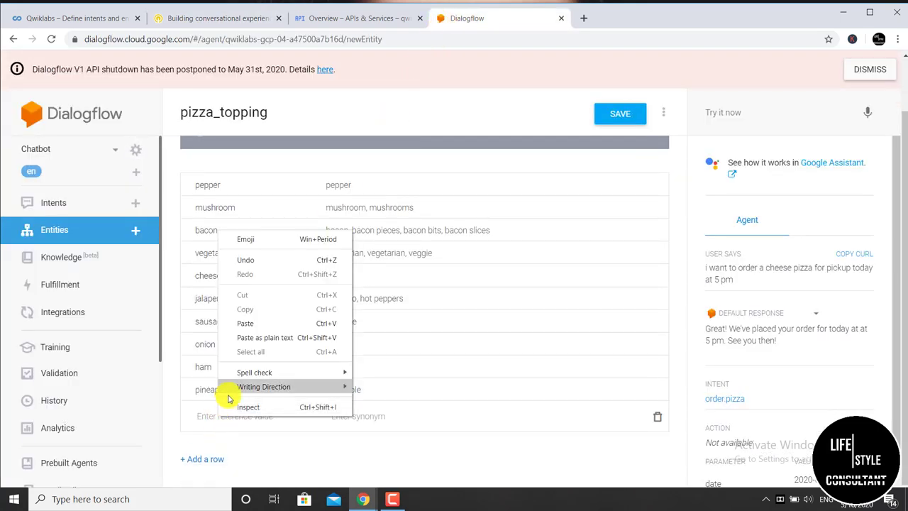
pyautogui.click(266, 323)
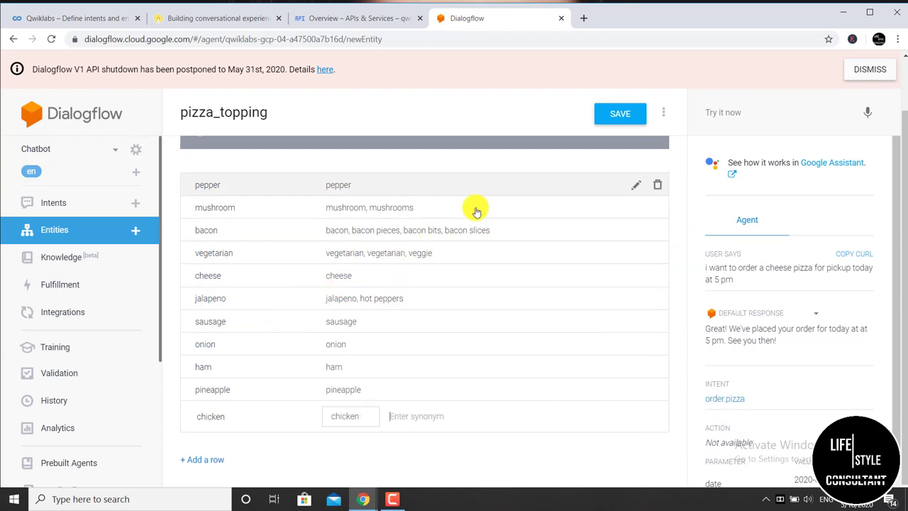
pyautogui.click(626, 122)
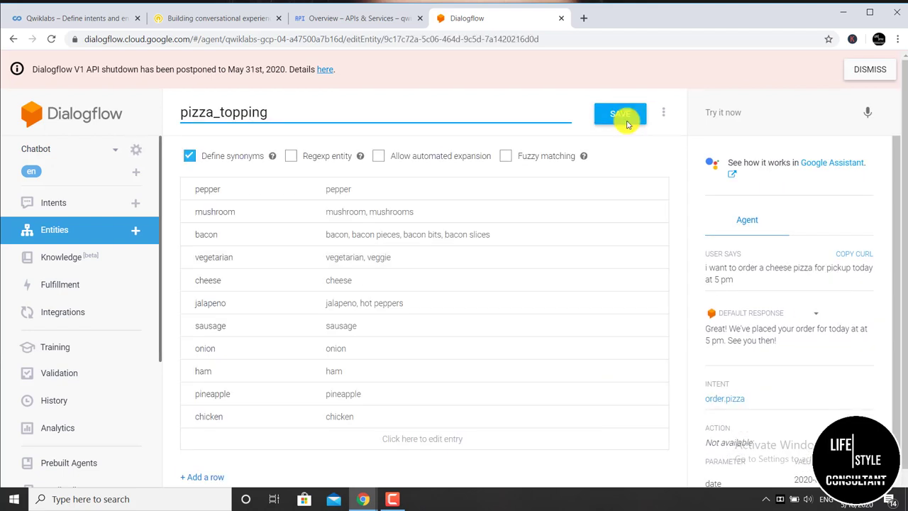
# Step: Open the order.pizza intent from the agent's intents to edit its training phrases
pyautogui.click(46, 208)
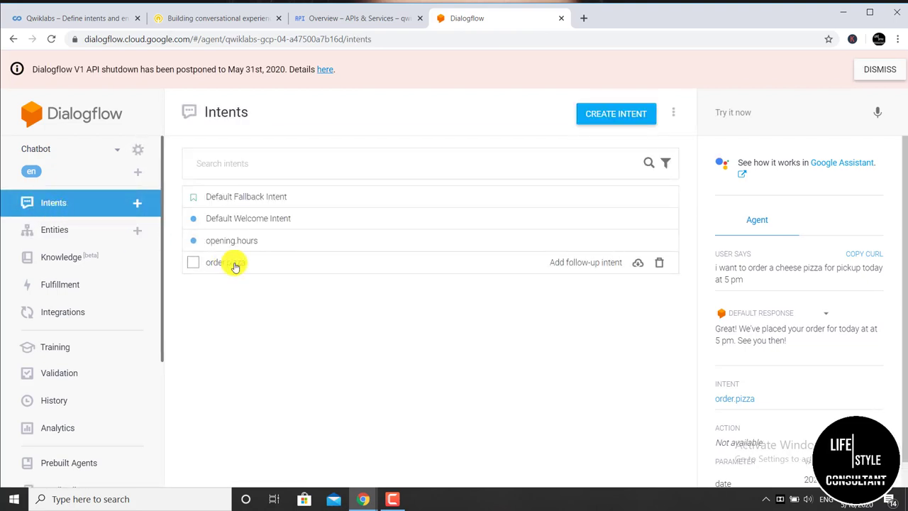
pyautogui.click(235, 264)
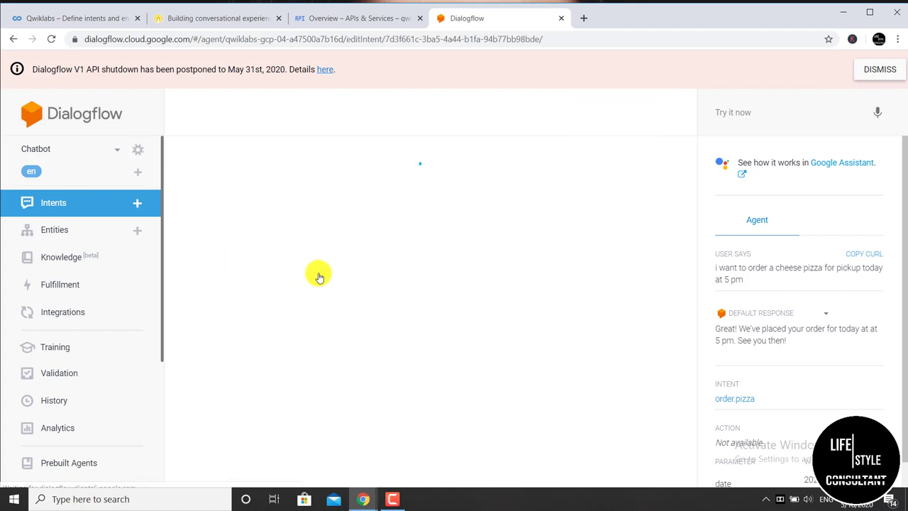
pyautogui.scroll(-2, 319, 274)
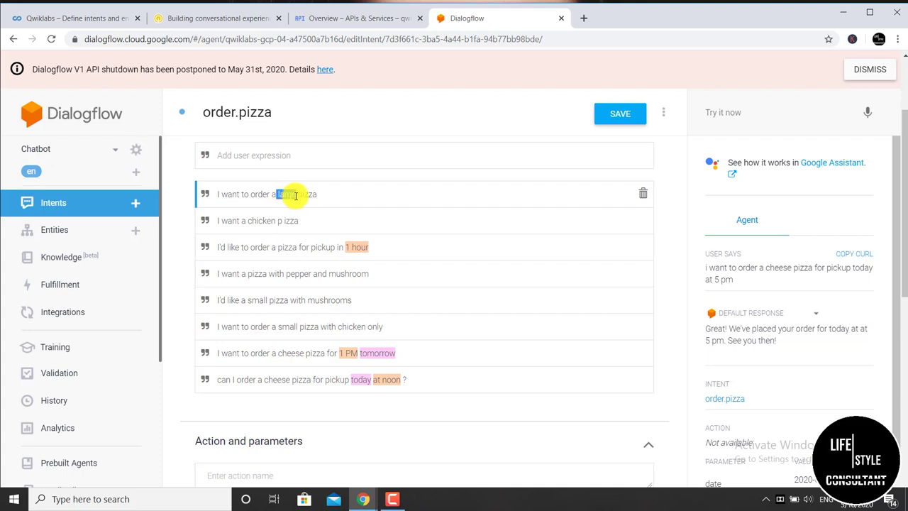
pyautogui.moveTo(296, 194); pyautogui.dragTo(297, 194)
pyautogui.scroll(-3, 353, 339)
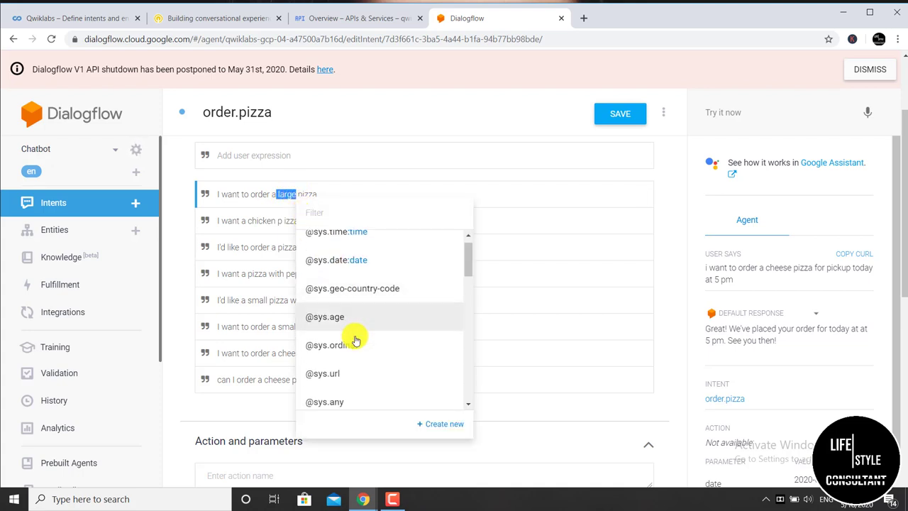
pyautogui.scroll(-8, 355, 341)
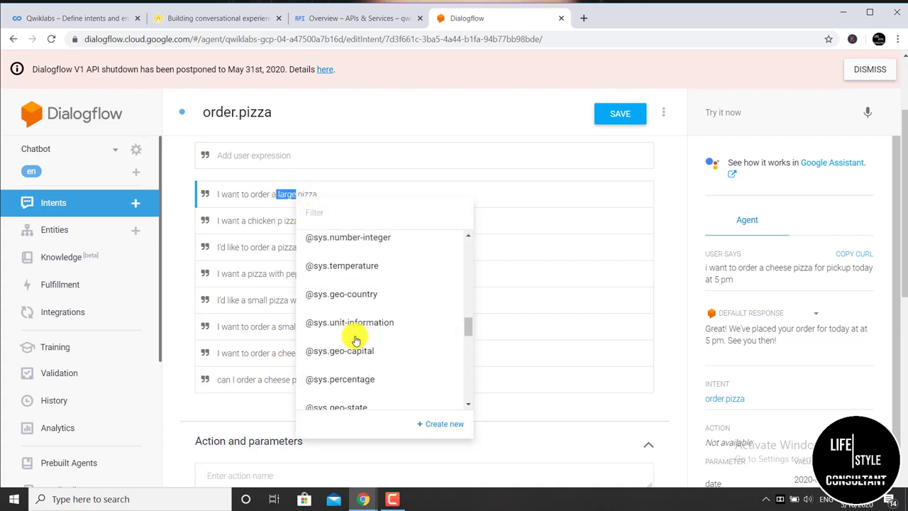
pyautogui.scroll(-10, 355, 340)
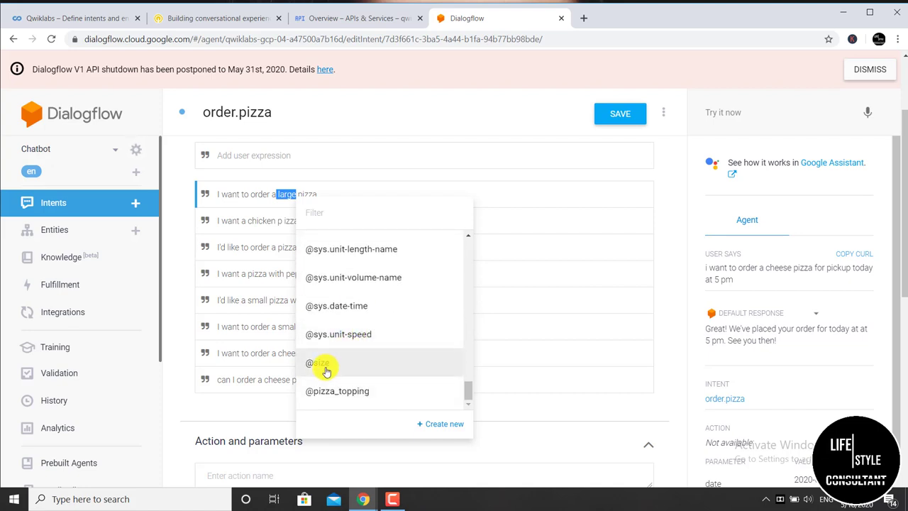
pyautogui.click(320, 363)
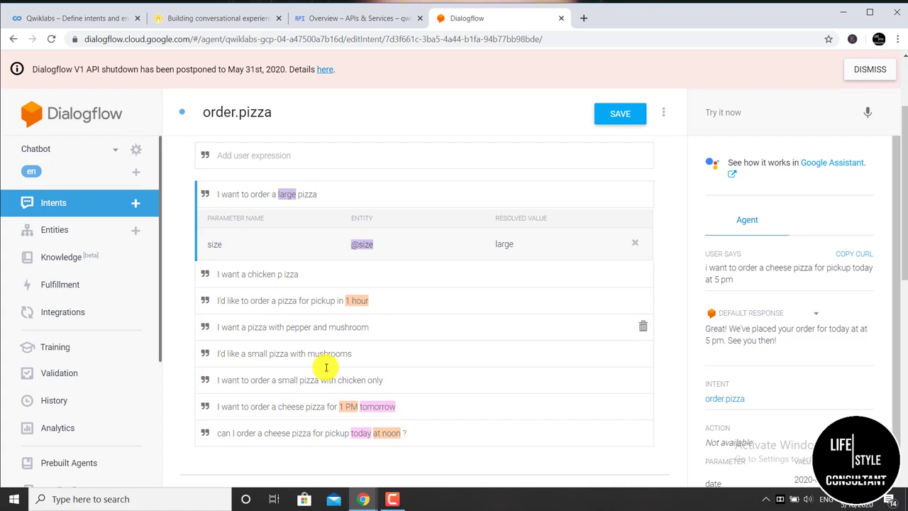
pyautogui.scroll(-1, 327, 367)
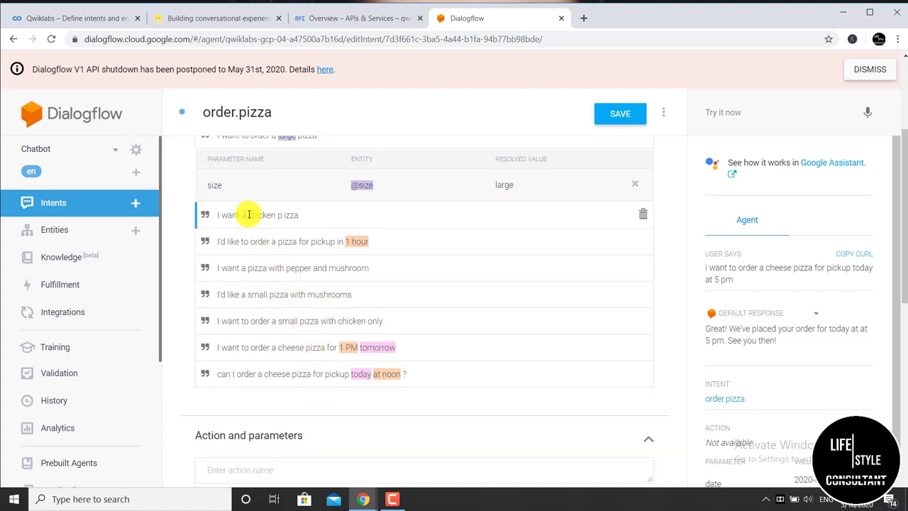
pyautogui.moveTo(248, 214); pyautogui.dragTo(276, 214)
pyautogui.scroll(-3, 320, 359)
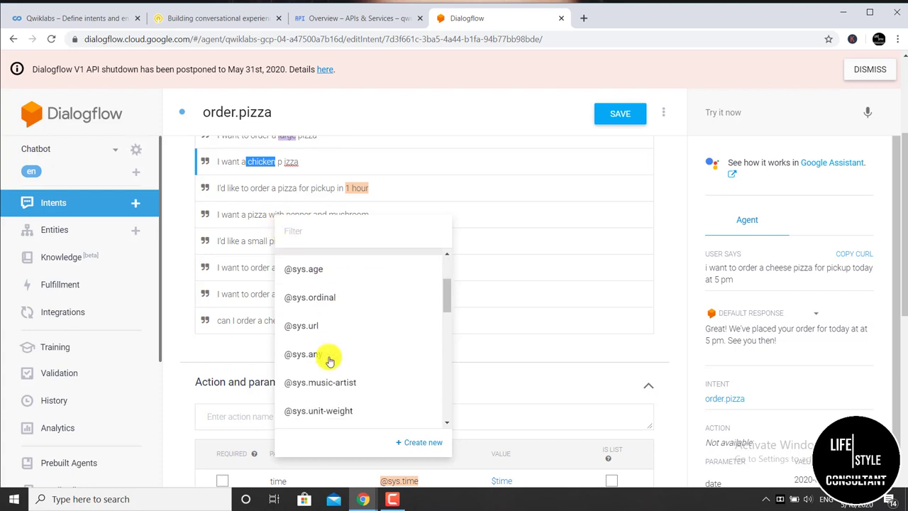
pyautogui.scroll(-8, 330, 362)
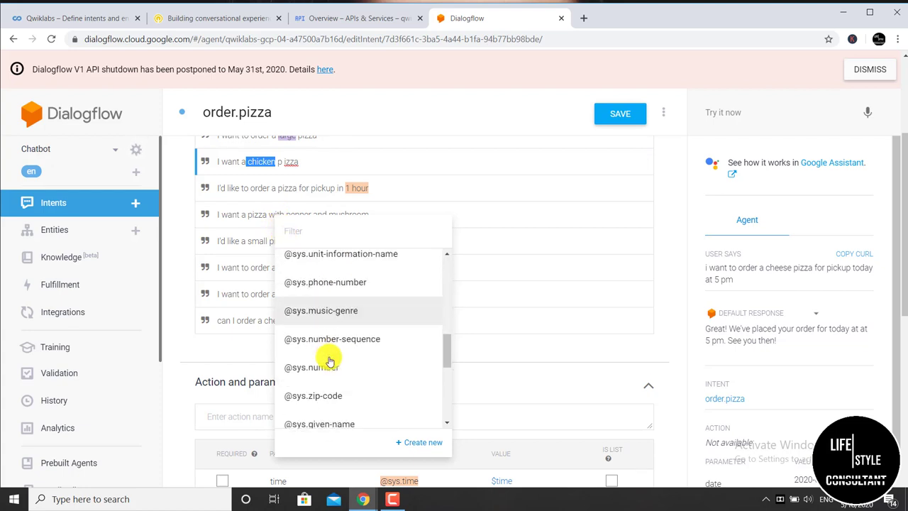
pyautogui.scroll(-6, 329, 362)
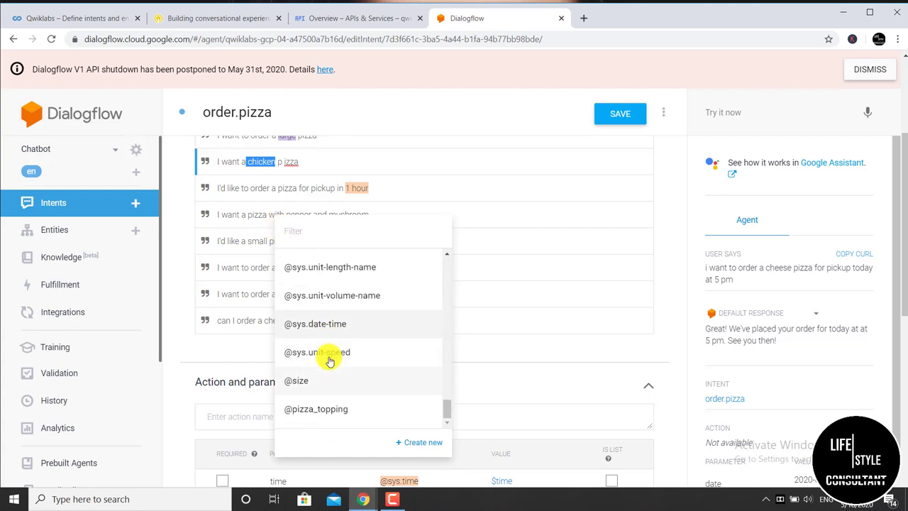
pyautogui.click(320, 412)
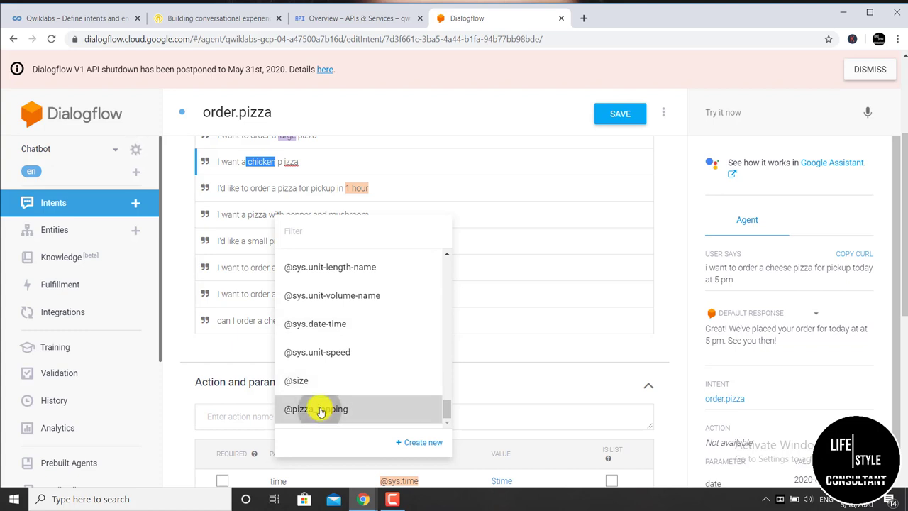
pyautogui.click(284, 163)
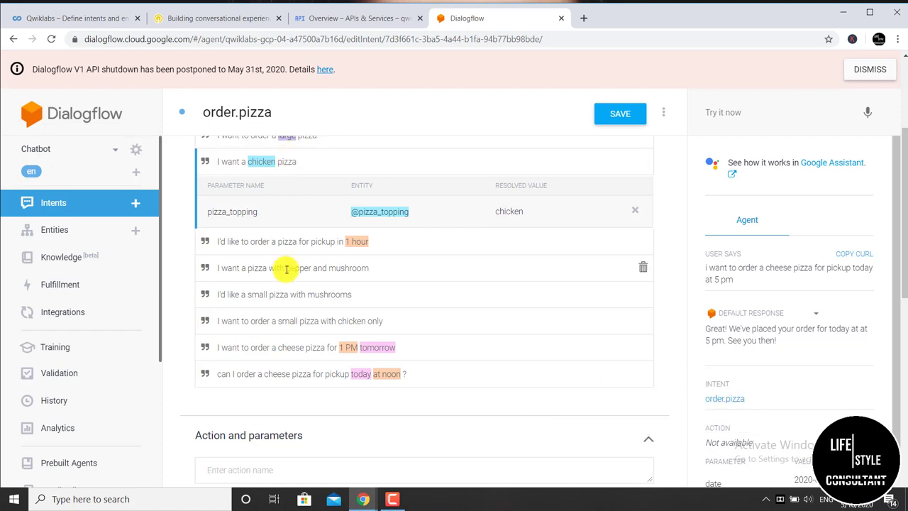
pyautogui.moveTo(287, 269); pyautogui.dragTo(301, 270)
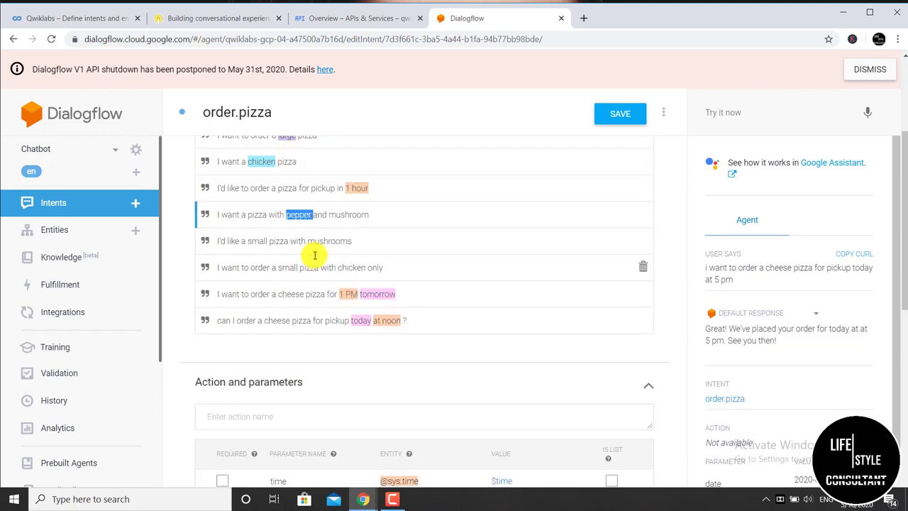
pyautogui.click(287, 214)
pyautogui.scroll(-5, 291, 234)
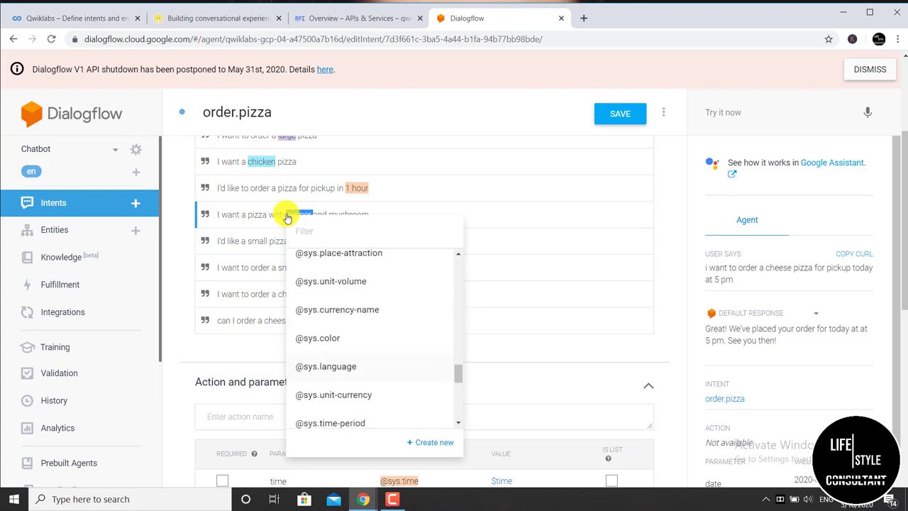
pyautogui.scroll(-8, 289, 216)
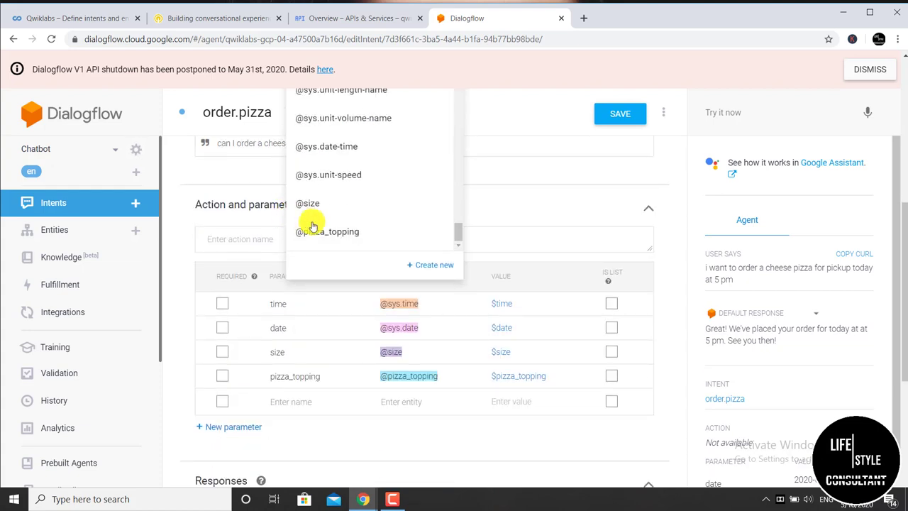
pyautogui.click(329, 229)
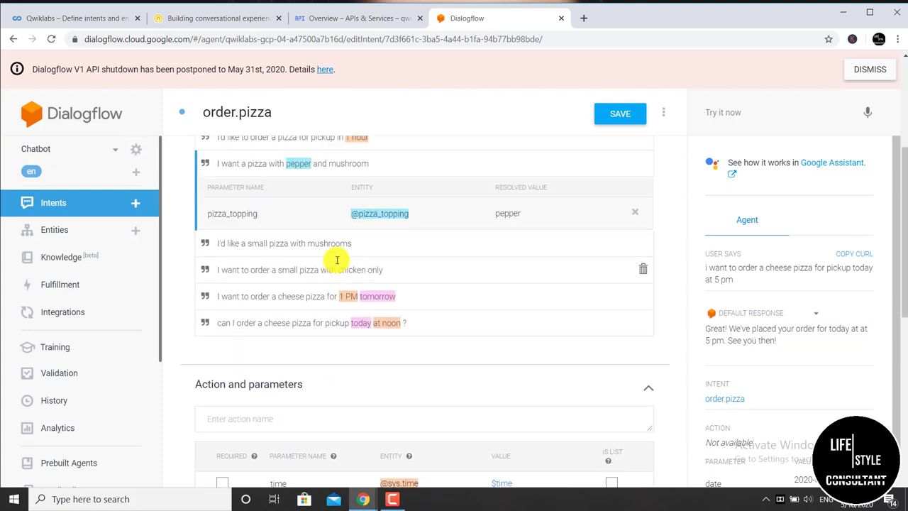
pyautogui.scroll(1, 337, 259)
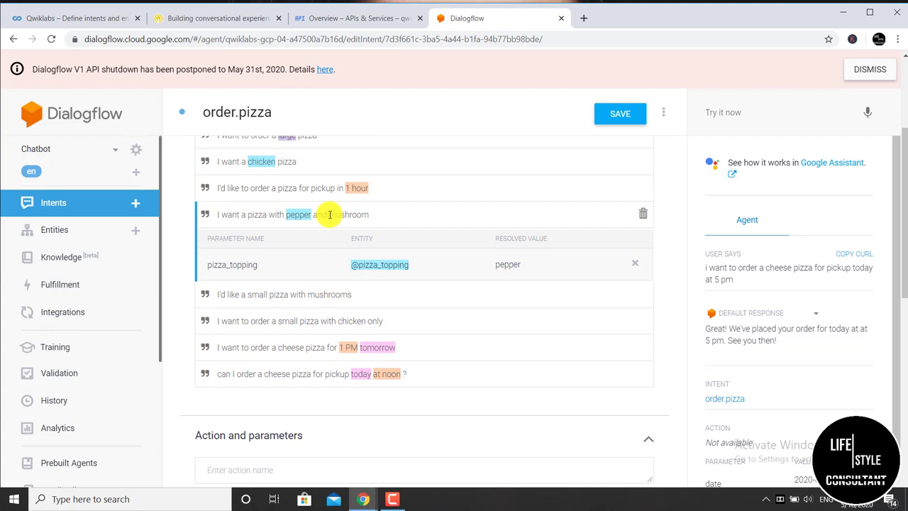
pyautogui.moveTo(330, 214); pyautogui.dragTo(369, 214)
pyautogui.scroll(-8, 442, 361)
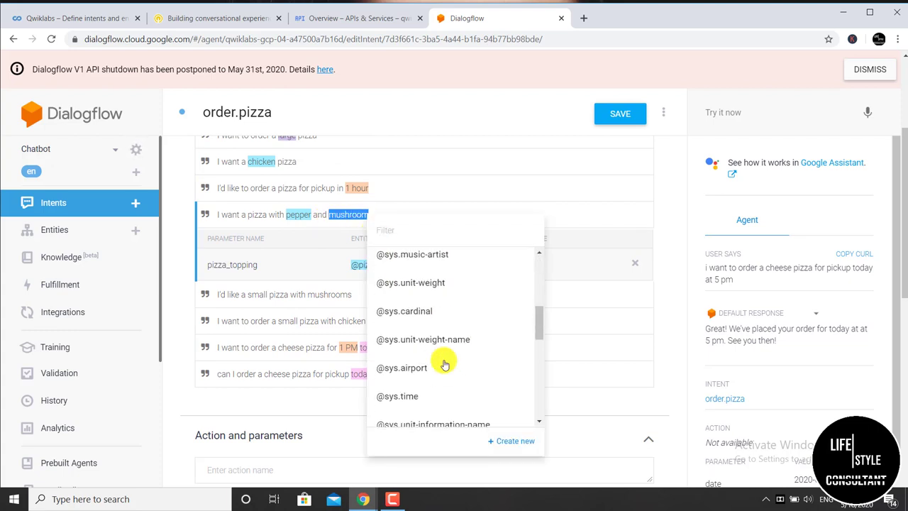
pyautogui.scroll(-5, 442, 363)
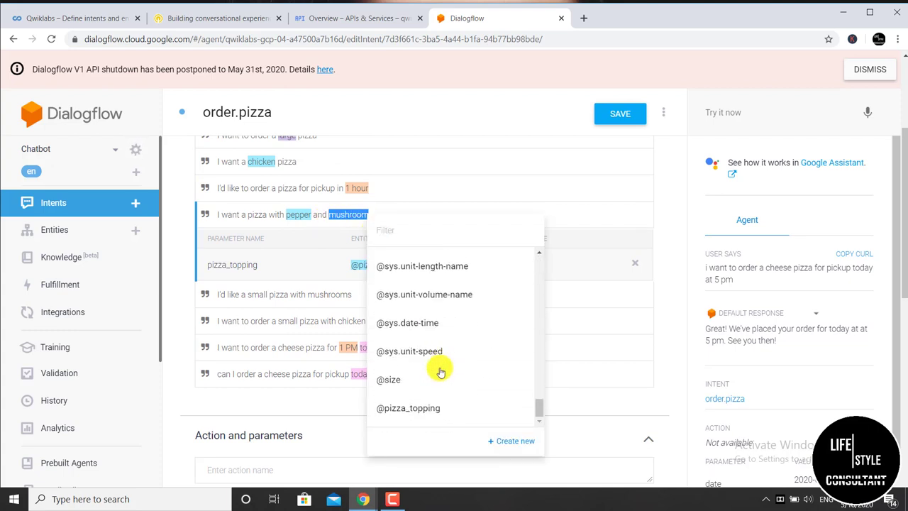
pyautogui.click(418, 407)
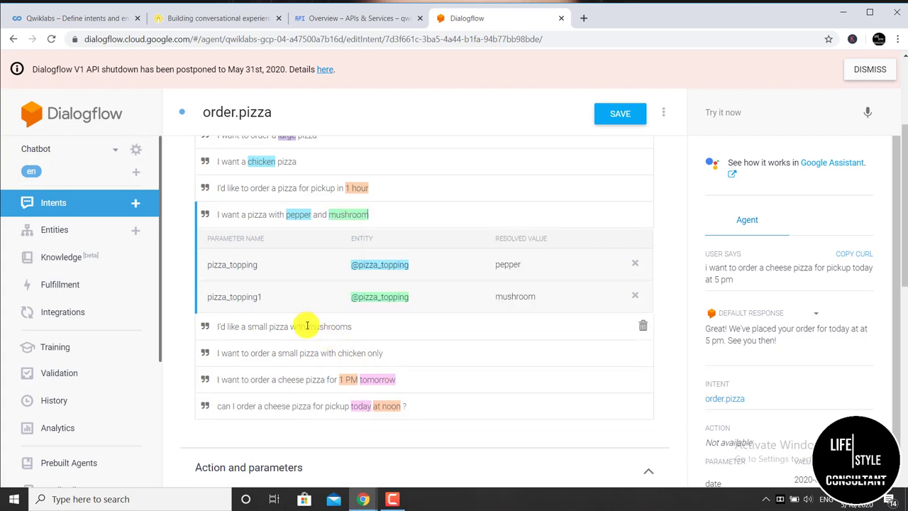
pyautogui.moveTo(308, 326); pyautogui.dragTo(353, 325)
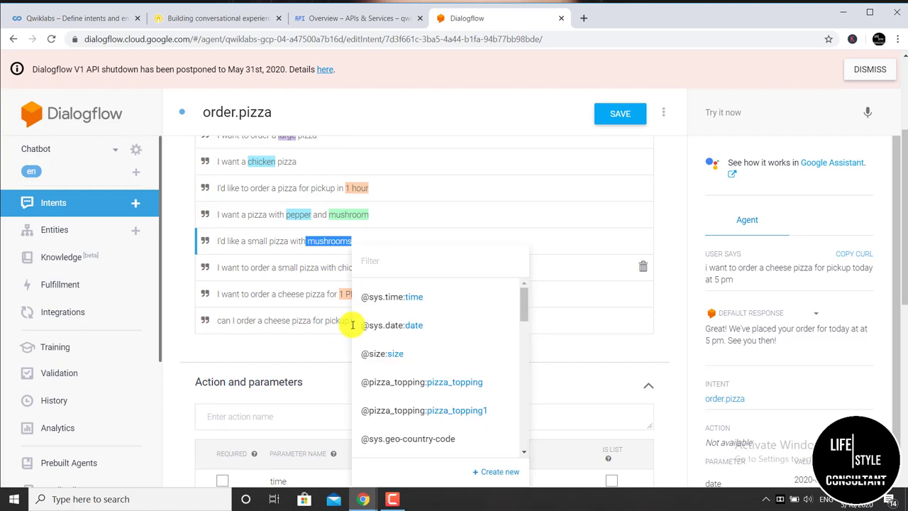
pyautogui.scroll(-10, 383, 355)
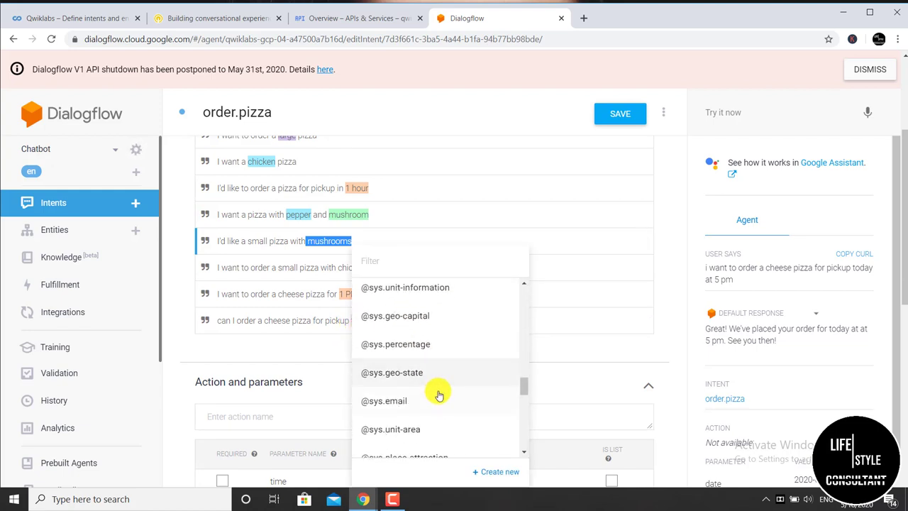
pyautogui.scroll(-10, 437, 394)
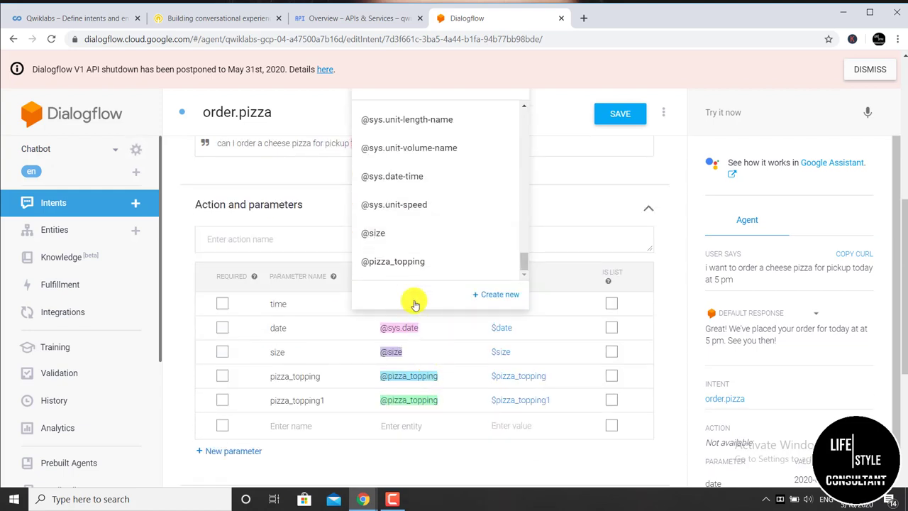
pyautogui.click(315, 274)
pyautogui.scroll(4, 294, 215)
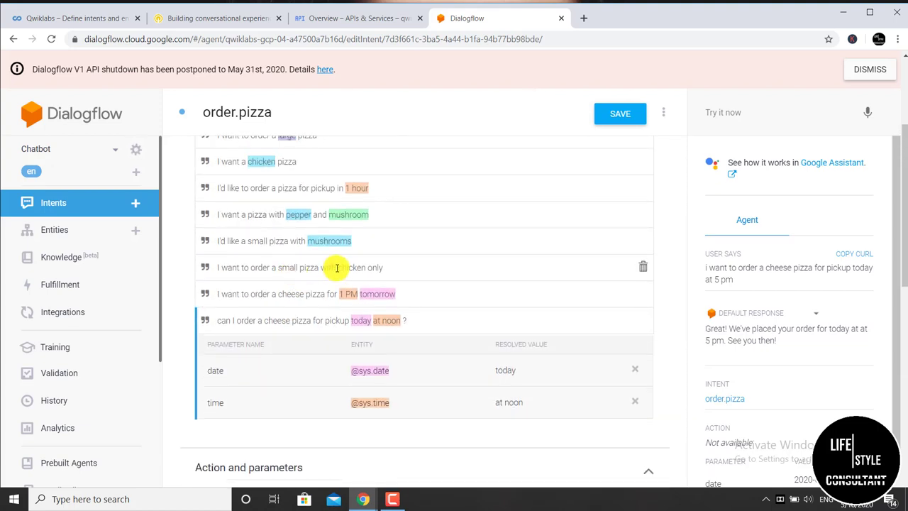
pyautogui.moveTo(337, 268); pyautogui.dragTo(366, 268)
pyautogui.scroll(-8, 405, 369)
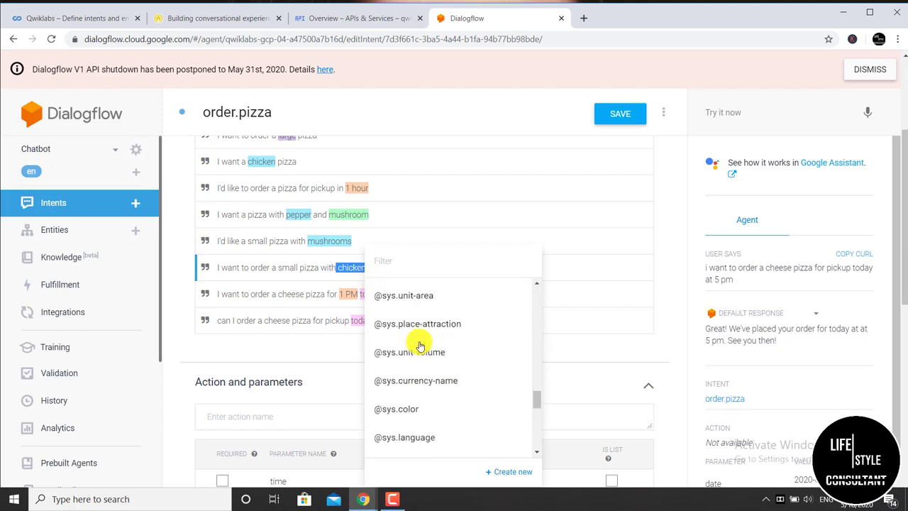
pyautogui.scroll(-3, 420, 346)
pyautogui.click(425, 434)
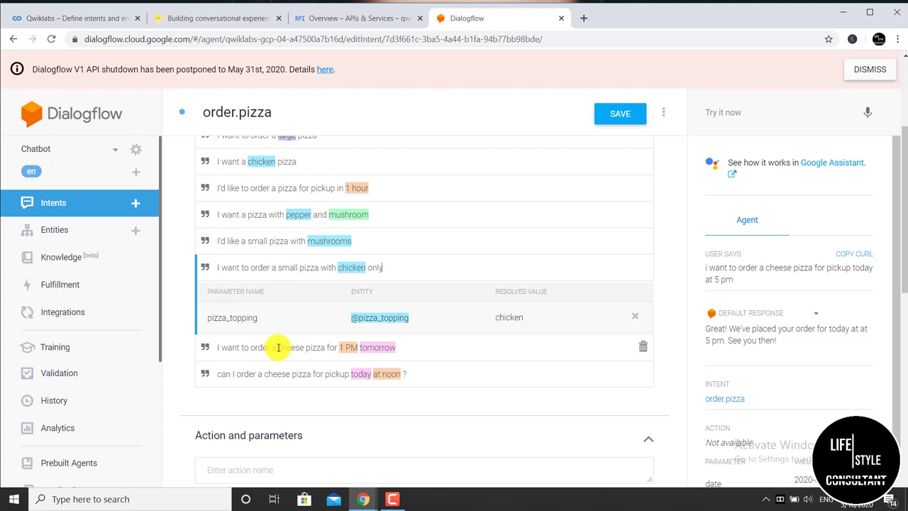
pyautogui.moveTo(277, 347); pyautogui.dragTo(294, 347)
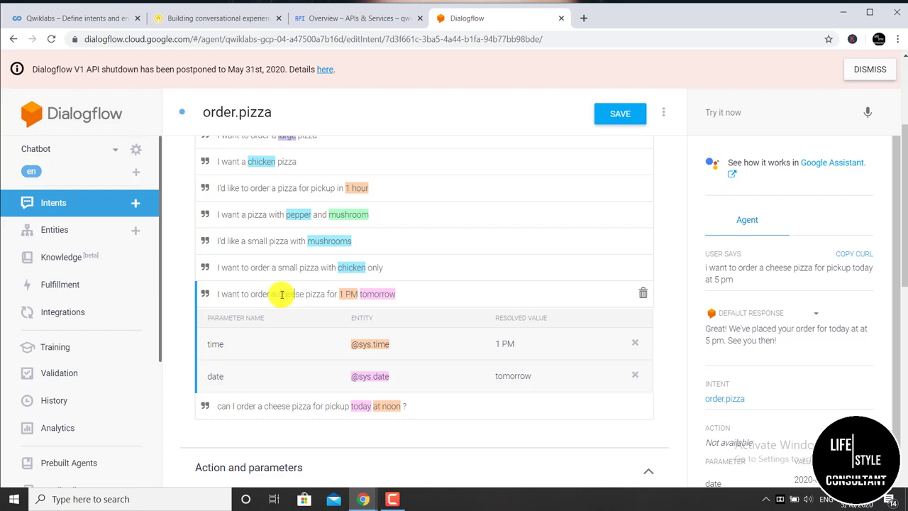
pyautogui.click(286, 295)
pyautogui.scroll(-5, 340, 345)
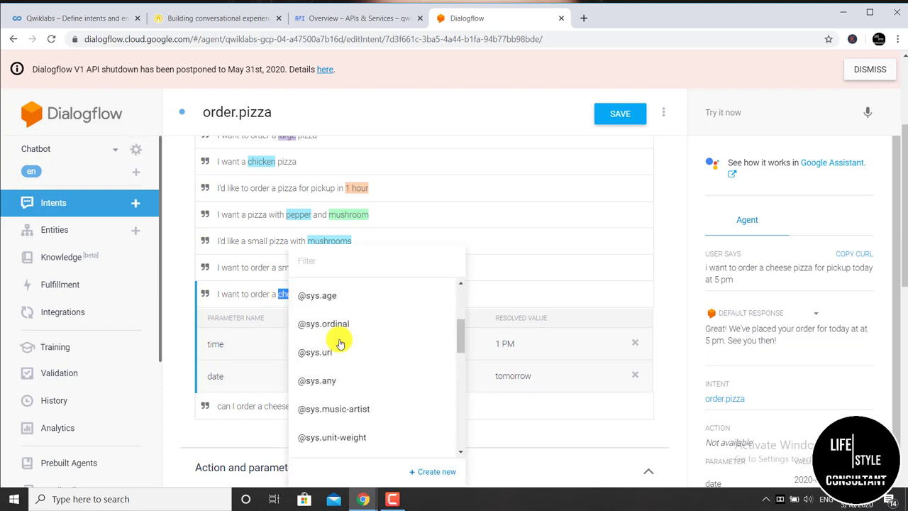
pyautogui.scroll(-3, 340, 344)
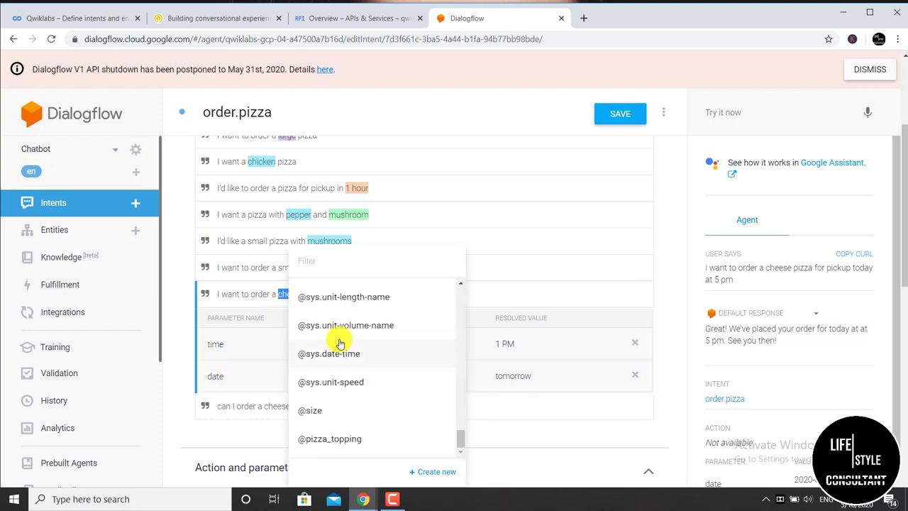
pyautogui.click(348, 433)
pyautogui.scroll(-2, 279, 341)
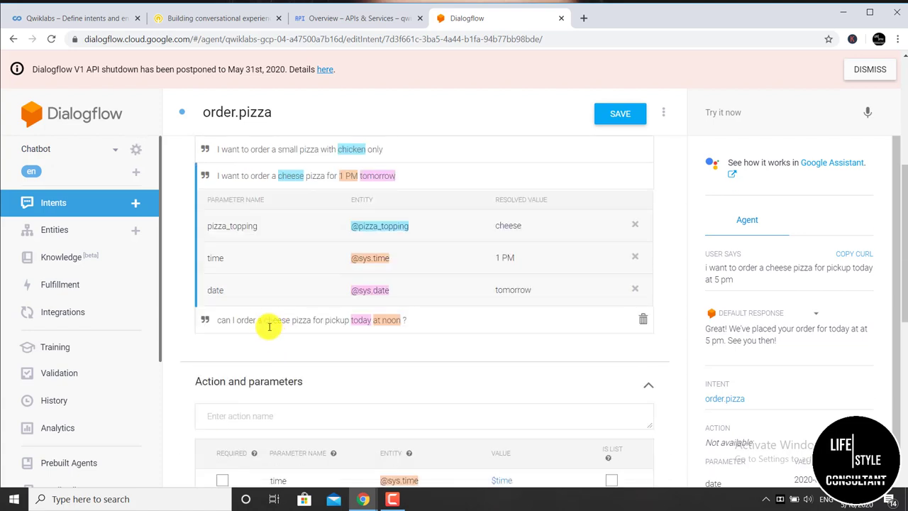
pyautogui.doubleClick(263, 320)
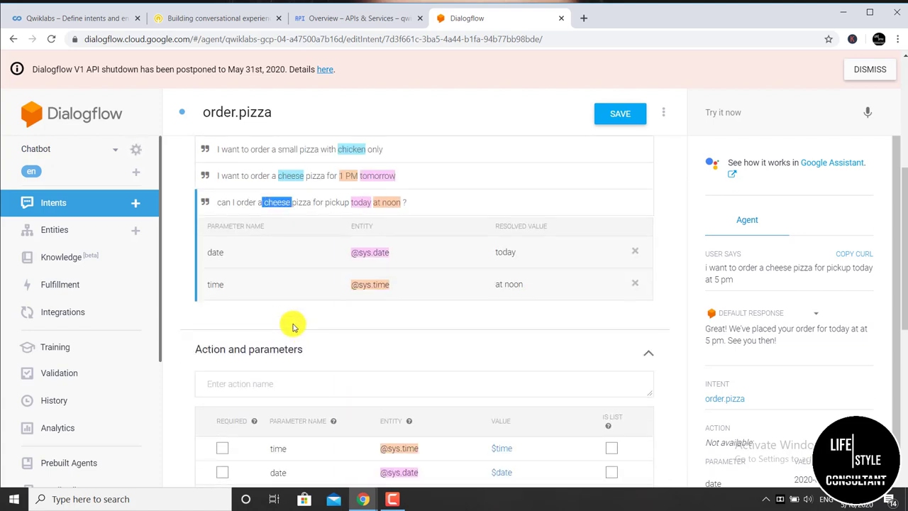
pyautogui.click(266, 205)
pyautogui.scroll(-10, 336, 395)
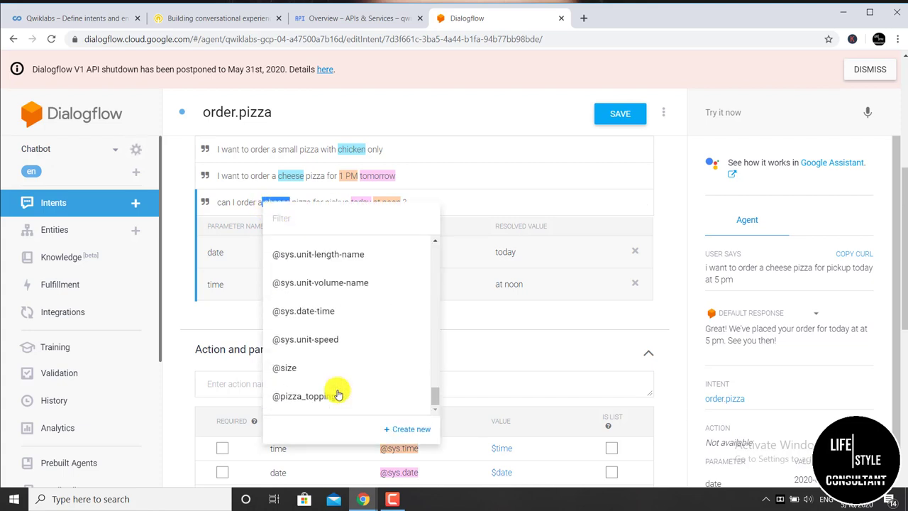
pyautogui.click(301, 396)
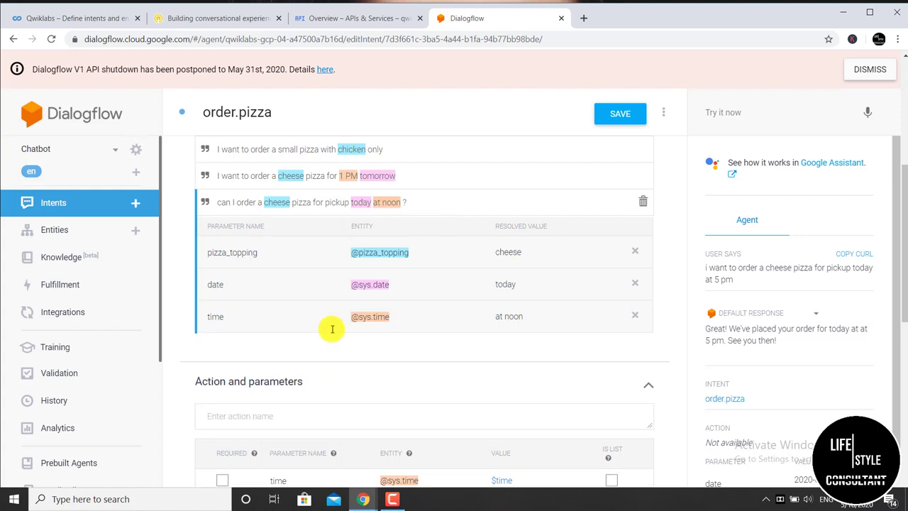
pyautogui.scroll(2, 332, 328)
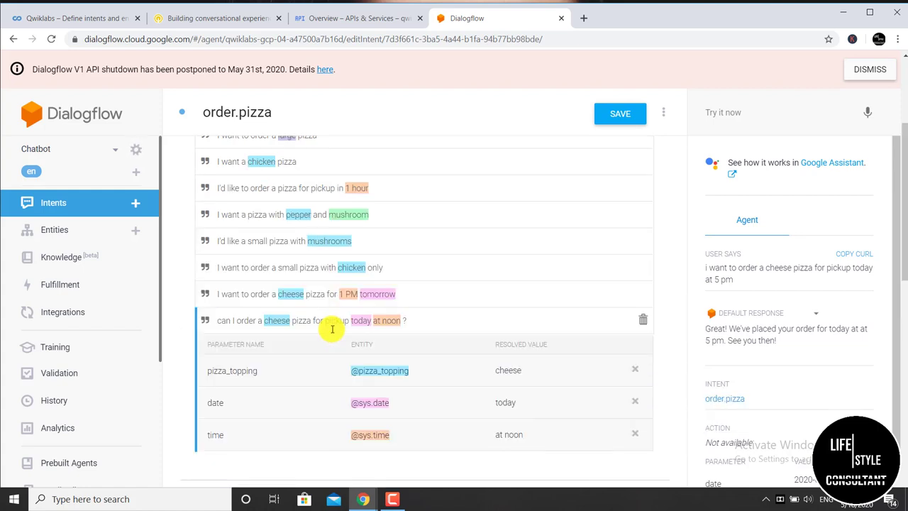
pyautogui.click(287, 269)
pyautogui.moveTo(298, 271); pyautogui.dragTo(300, 271)
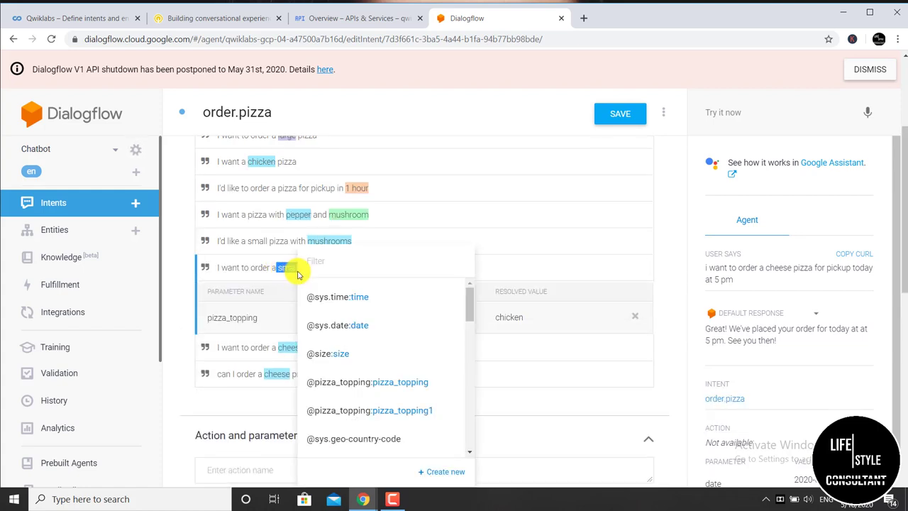
pyautogui.scroll(-15, 299, 284)
pyautogui.scroll(-5, 315, 355)
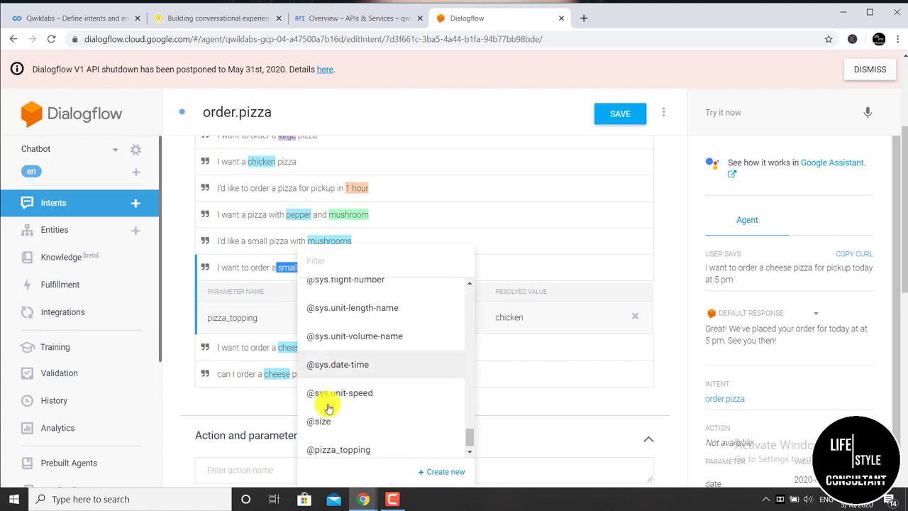
pyautogui.click(329, 412)
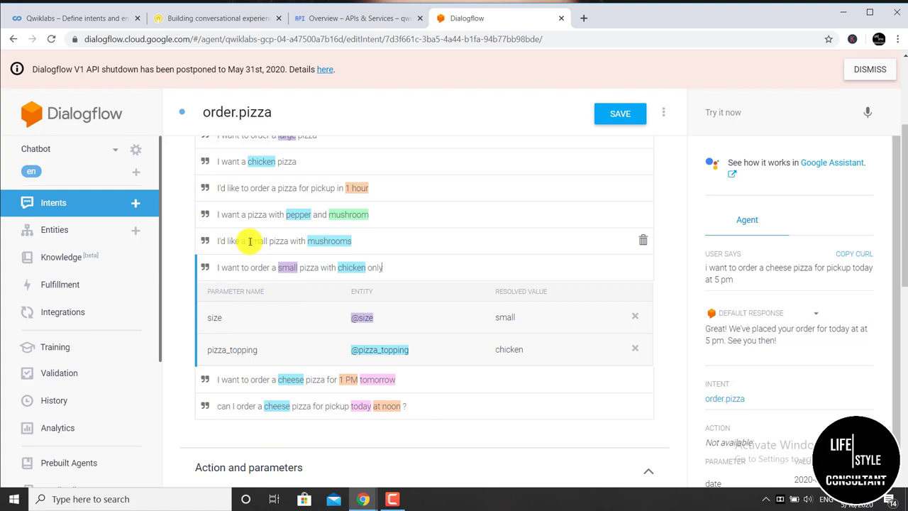
pyautogui.moveTo(249, 241); pyautogui.dragTo(269, 243)
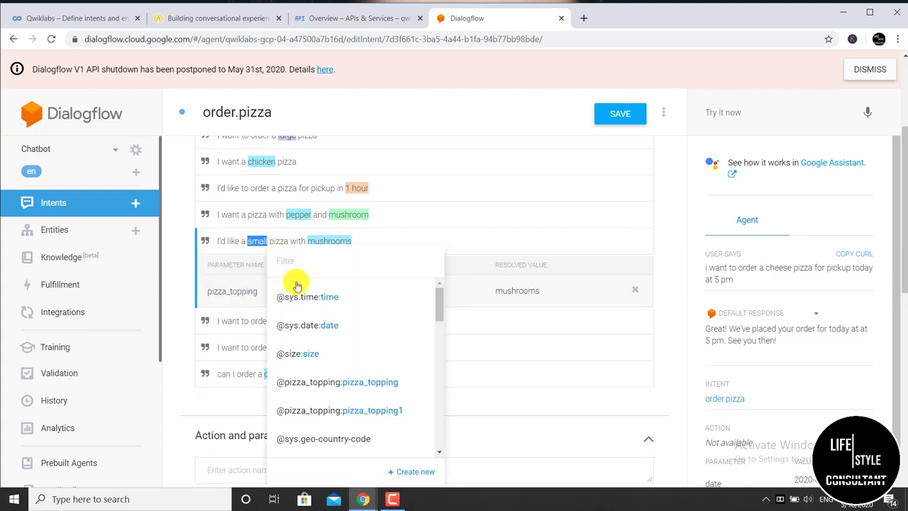
pyautogui.scroll(-10, 341, 341)
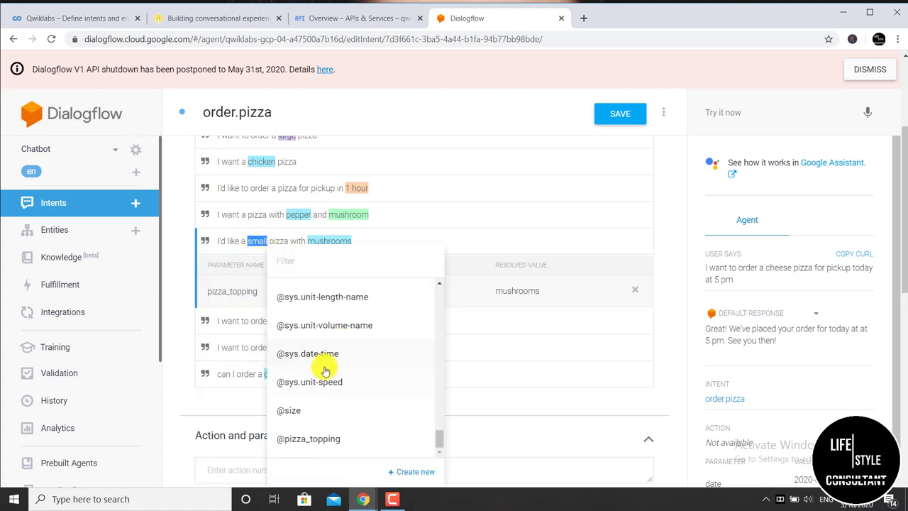
pyautogui.click(300, 409)
# Step: Mark the pizza_topping parameter as a list, in place of the separate pizza_topping1 parameter
pyautogui.scroll(2, 302, 405)
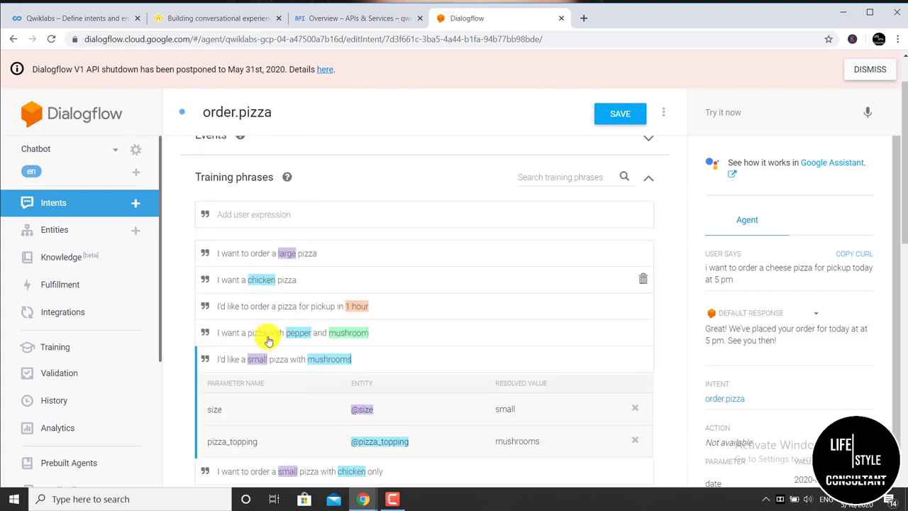
pyautogui.scroll(-1, 248, 295)
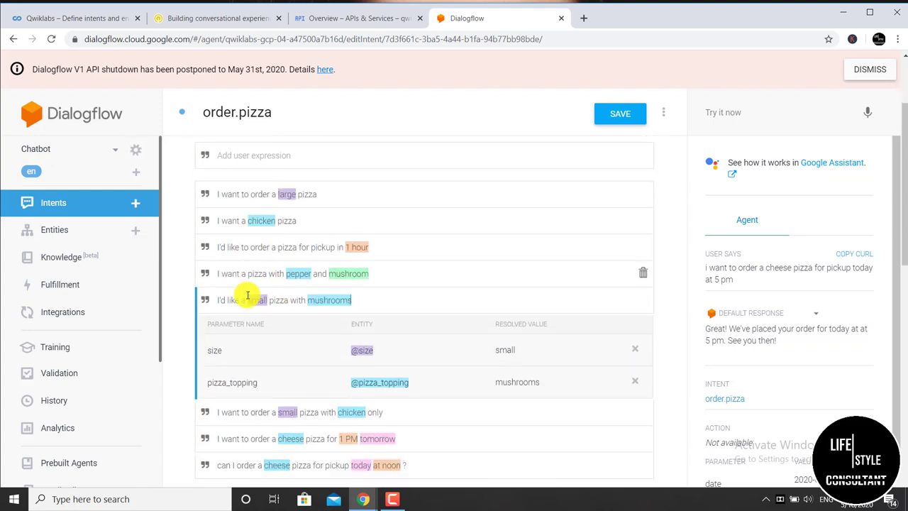
pyautogui.scroll(-1, 248, 297)
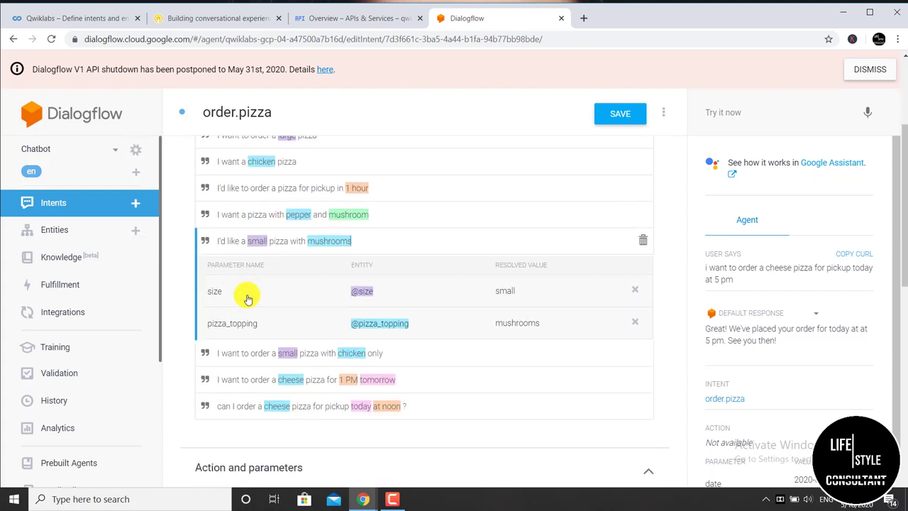
pyautogui.scroll(-2, 247, 297)
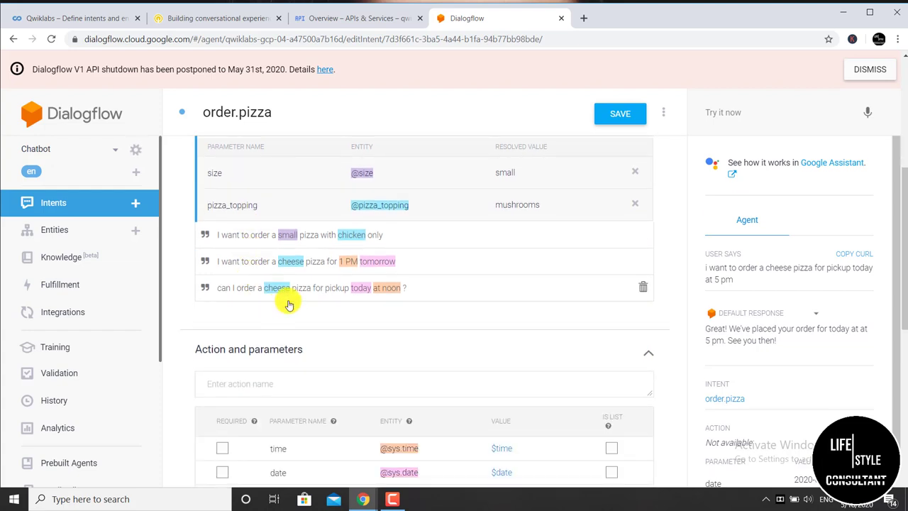
pyautogui.scroll(-2, 289, 304)
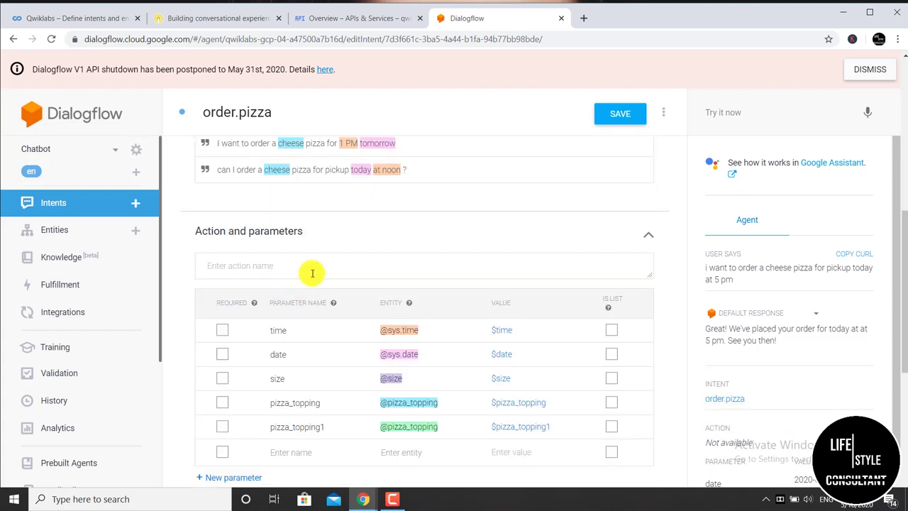
pyautogui.scroll(-1, 312, 273)
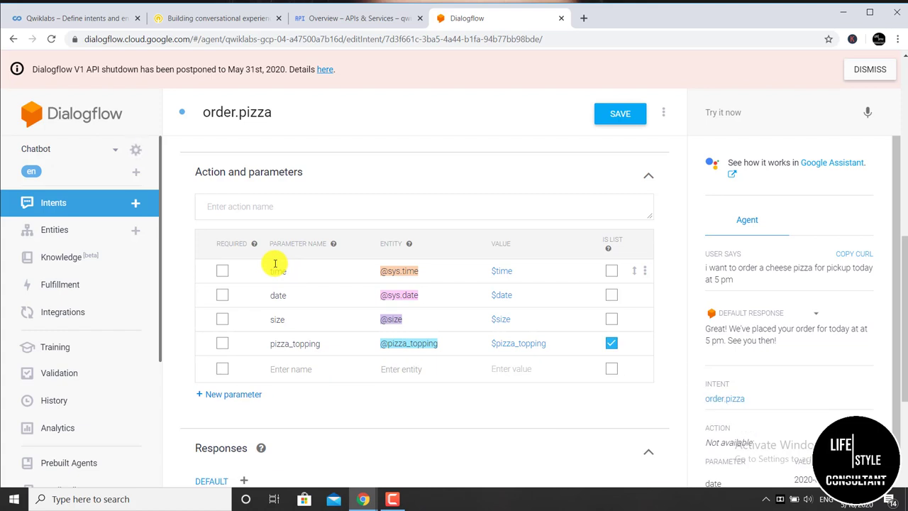
# Step: Delete the existing text response and copy the sample response using $size, $pizza\_topping, $date.original and $time.original from the Qwiklabs instructions
pyautogui.scroll(-3, 275, 264)
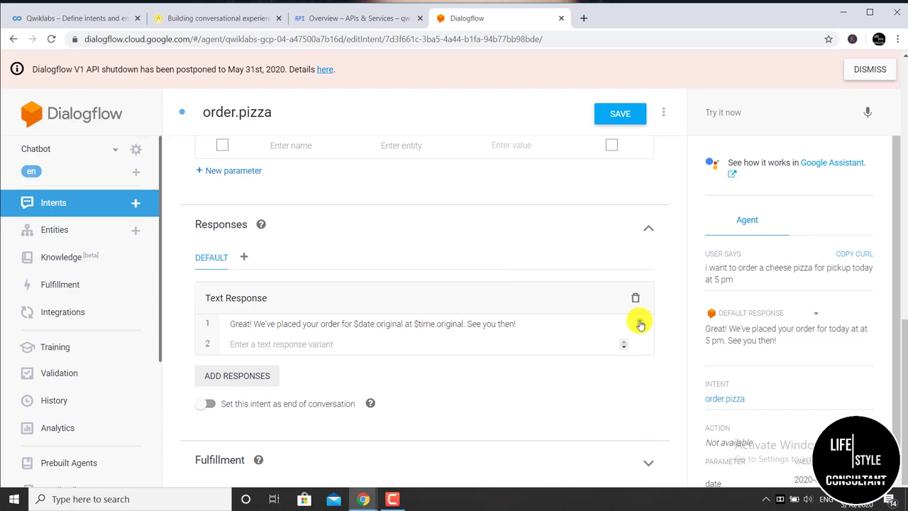
pyautogui.click(639, 324)
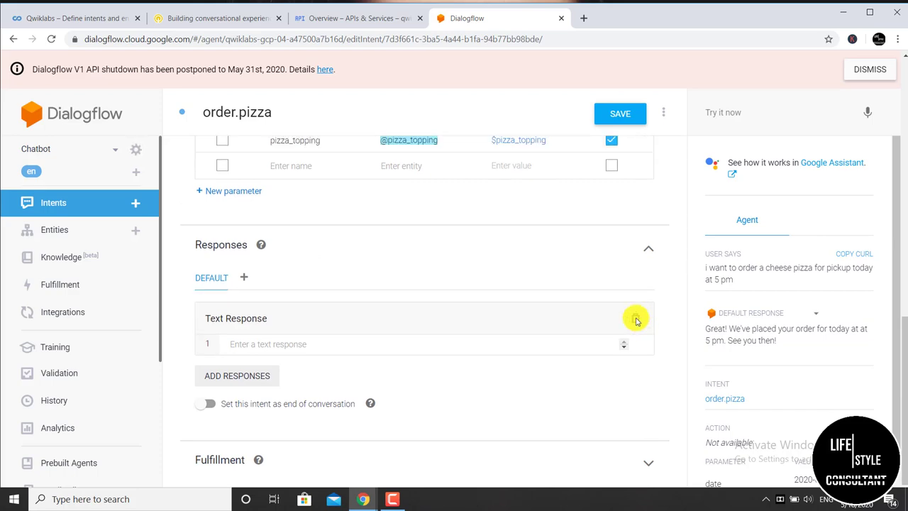
pyautogui.click(225, 17)
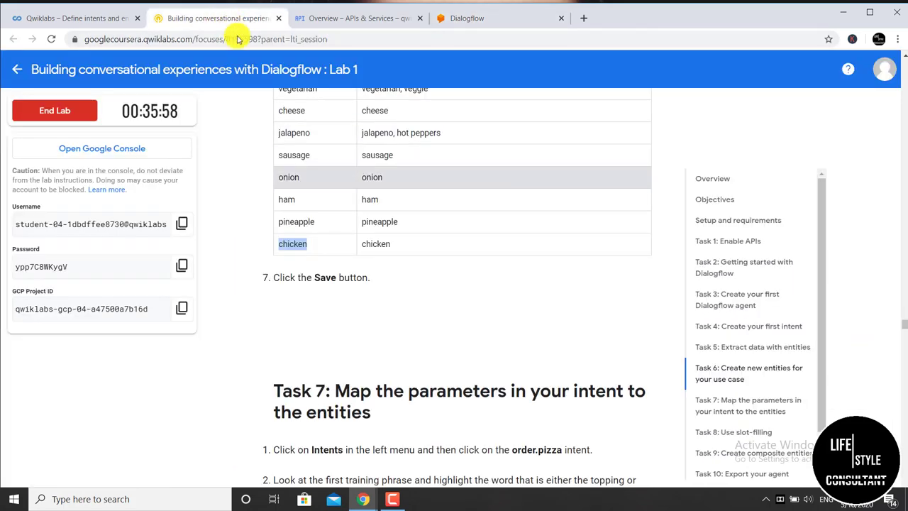
pyautogui.scroll(-12, 362, 263)
pyautogui.scroll(-8, 363, 264)
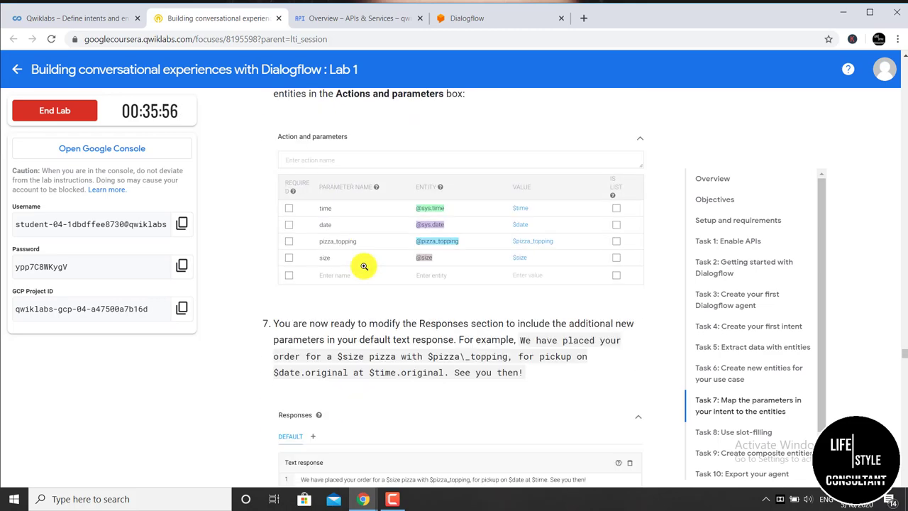
pyautogui.scroll(4, 362, 264)
pyautogui.scroll(-1, 514, 312)
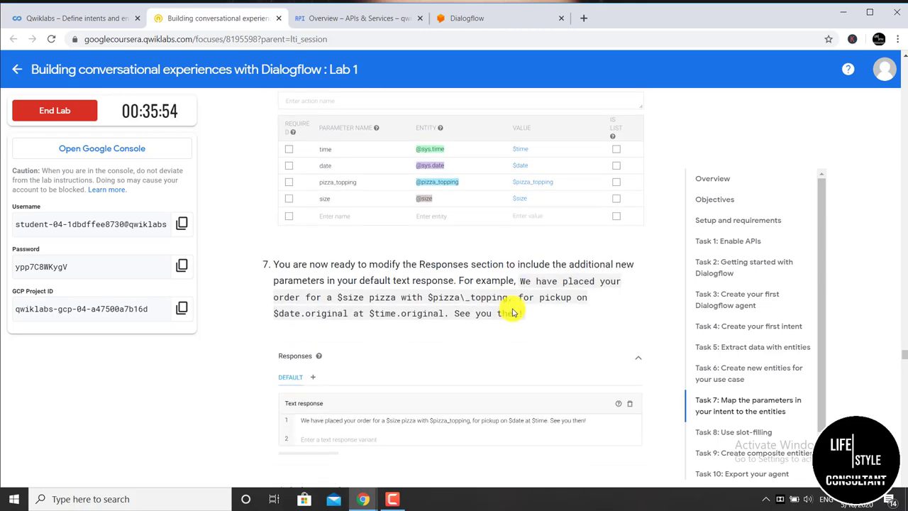
pyautogui.moveTo(518, 282); pyautogui.dragTo(519, 328)
pyautogui.hotkey('ctrl', 'c')
pyautogui.rightClick(516, 308)
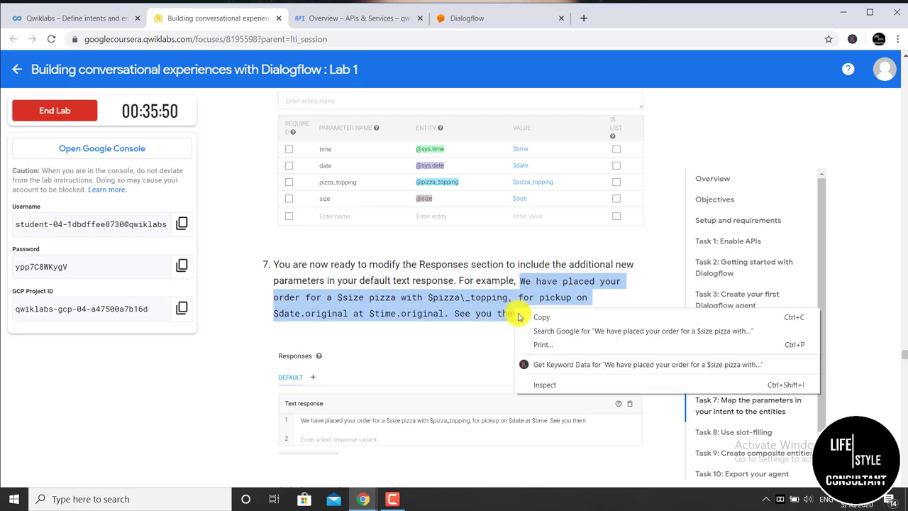
pyautogui.click(522, 319)
pyautogui.click(501, 278)
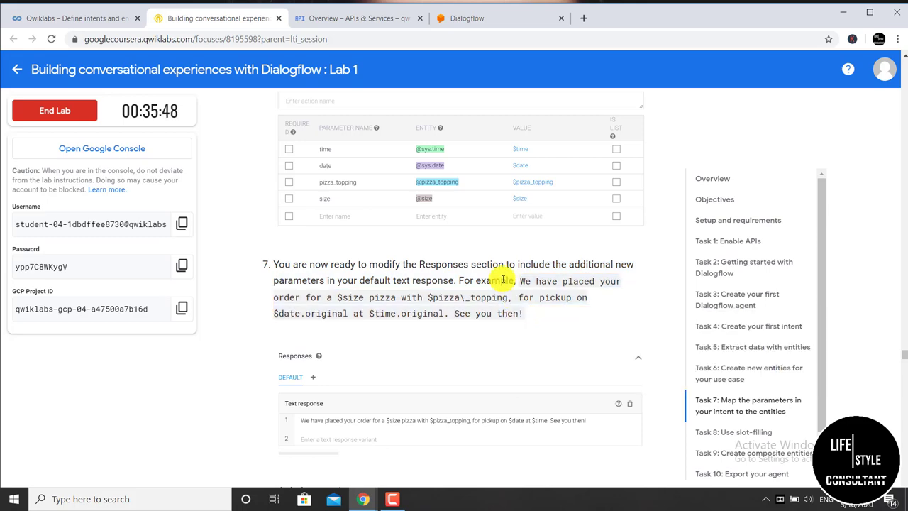
# Step: Paste the copied sample sentence as the order.pizza intent's text response in Dialogflow and save the intent
pyautogui.click(458, 18)
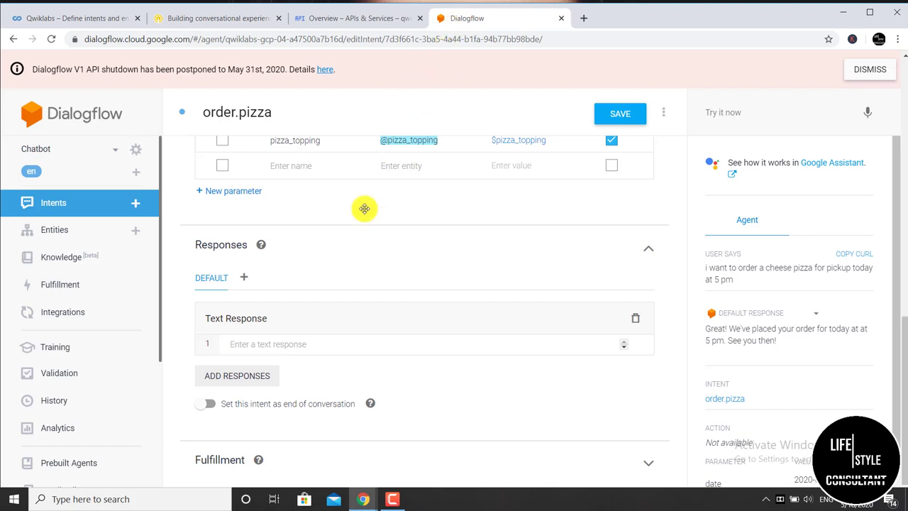
pyautogui.rightClick(299, 344)
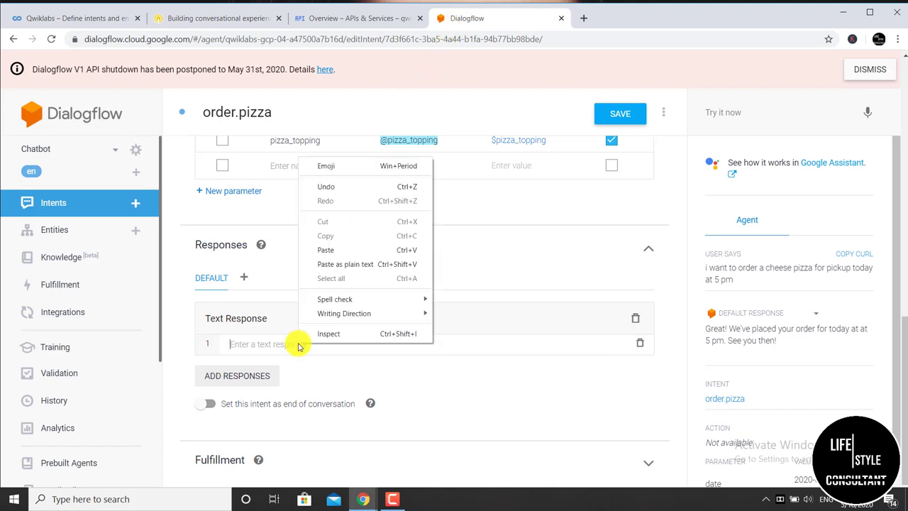
pyautogui.click(324, 249)
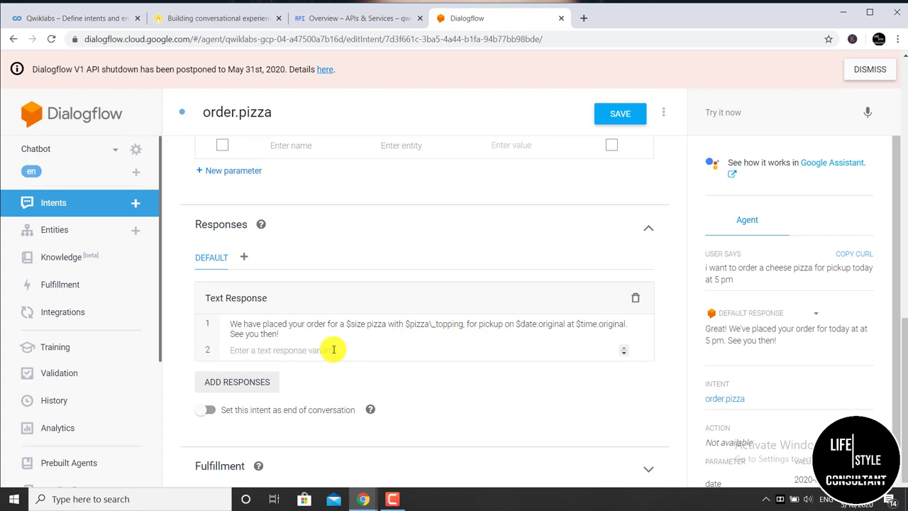
pyautogui.click(637, 124)
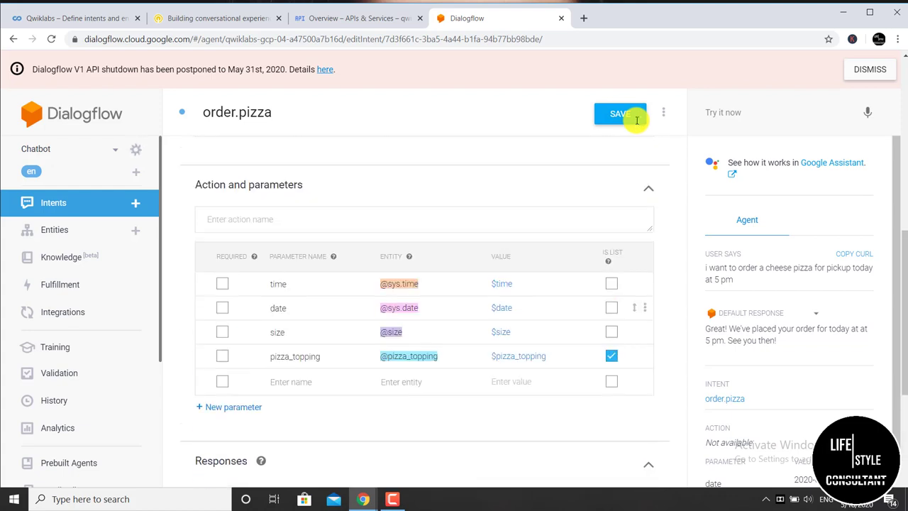
# Step: Mark the time, date, size and pizza_topping parameters as required and turn off the list setting for pizza_topping
pyautogui.click(221, 285)
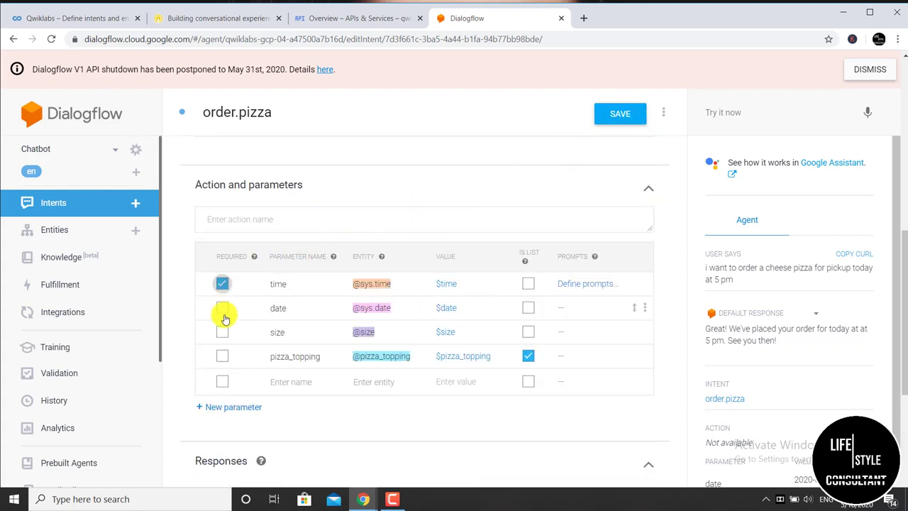
pyautogui.click(222, 309)
pyautogui.click(222, 314)
pyautogui.click(222, 331)
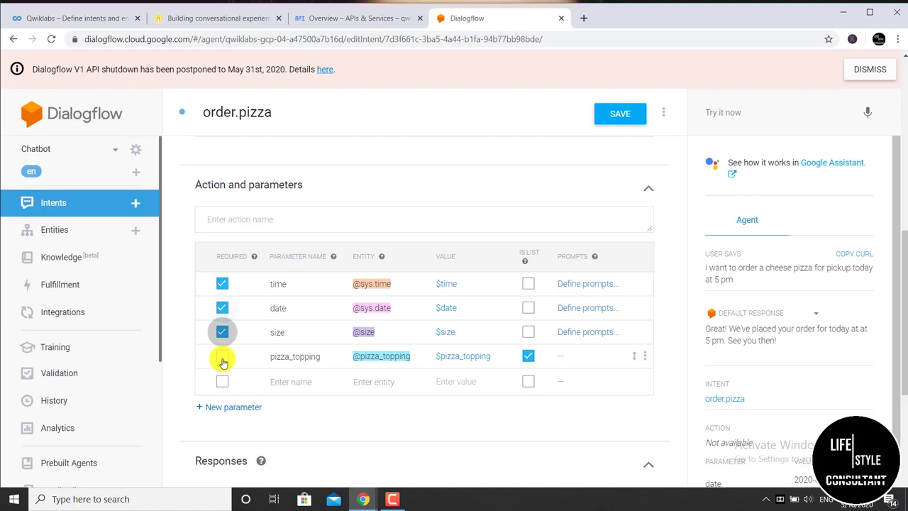
pyautogui.click(222, 358)
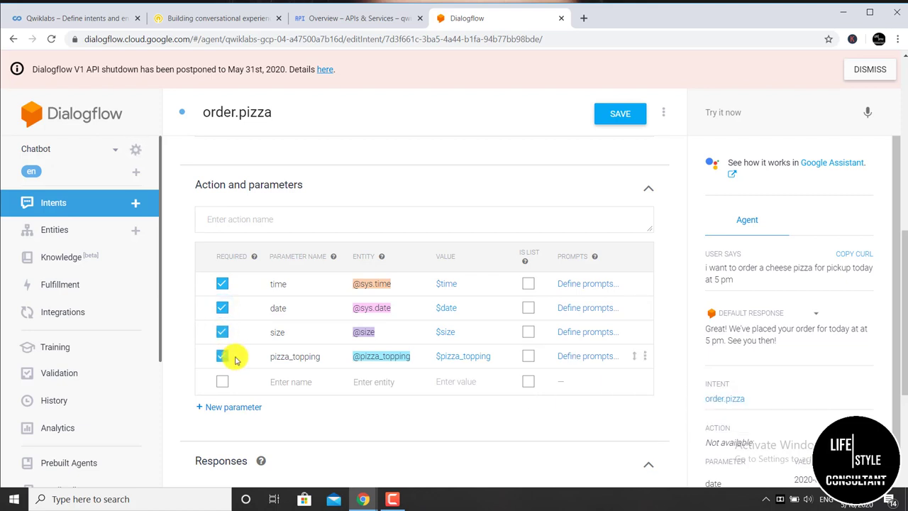
# Step: Define the time parameter's prompt as "What time do you want to pick up the order?", copied from the Qwiklabs instructions
pyautogui.click(576, 285)
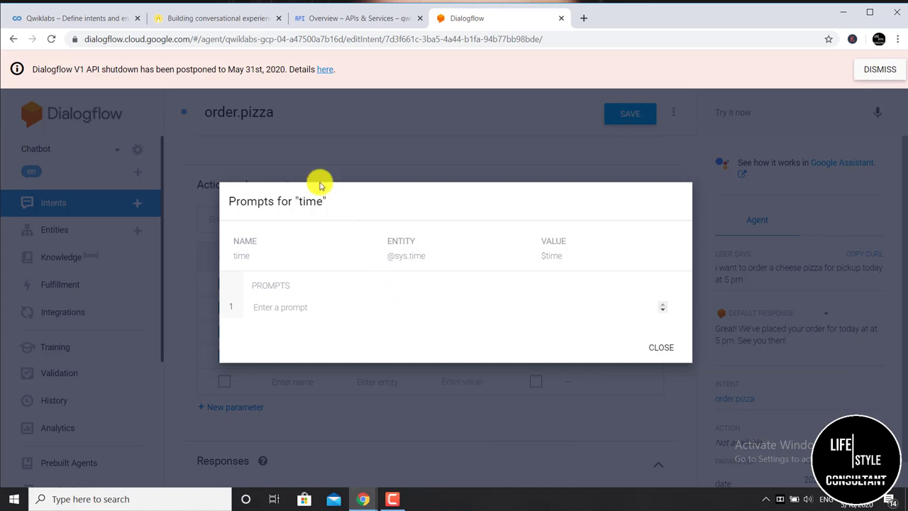
pyautogui.click(229, 24)
pyautogui.scroll(-2, 354, 362)
pyautogui.scroll(-10, 355, 362)
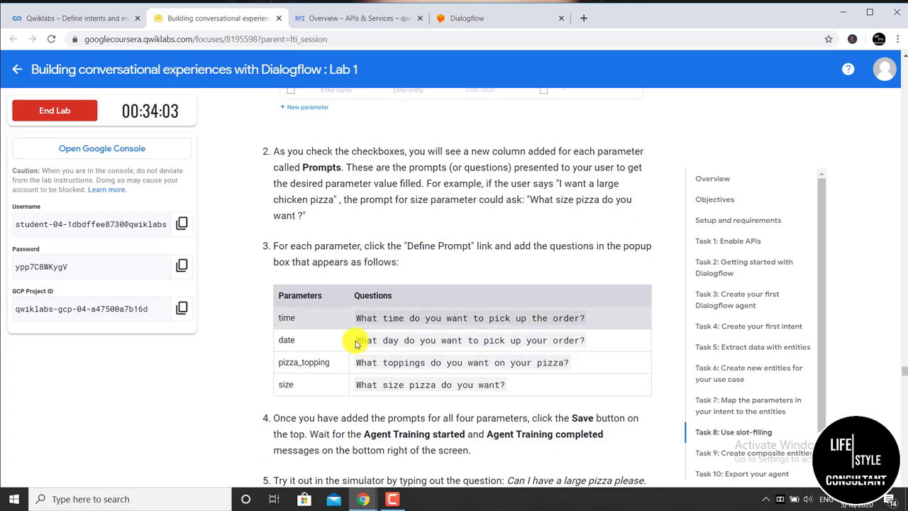
pyautogui.moveTo(356, 317); pyautogui.dragTo(594, 322)
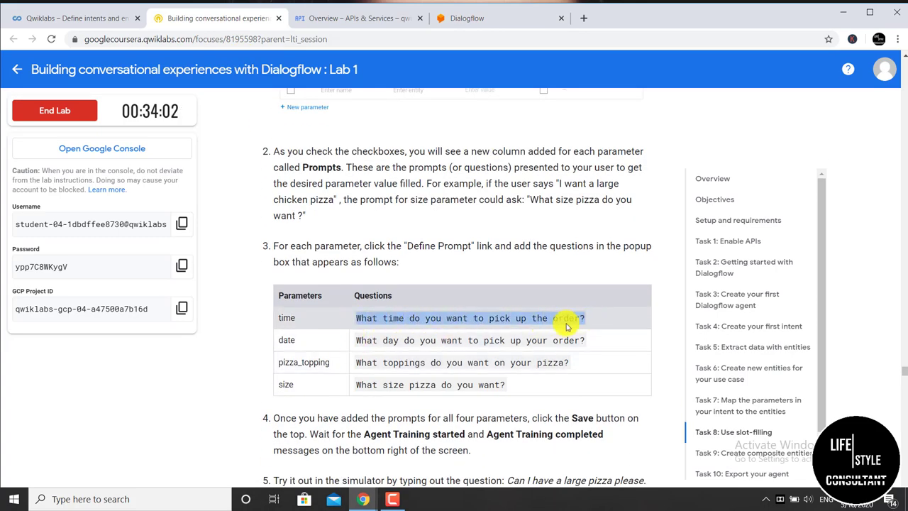
pyautogui.rightClick(570, 322)
pyautogui.click(584, 331)
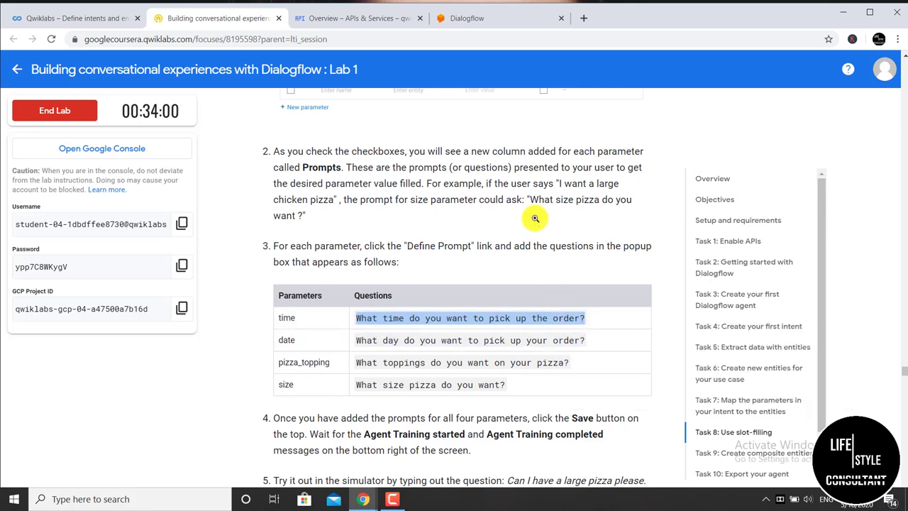
pyautogui.click(471, 19)
pyautogui.rightClick(284, 307)
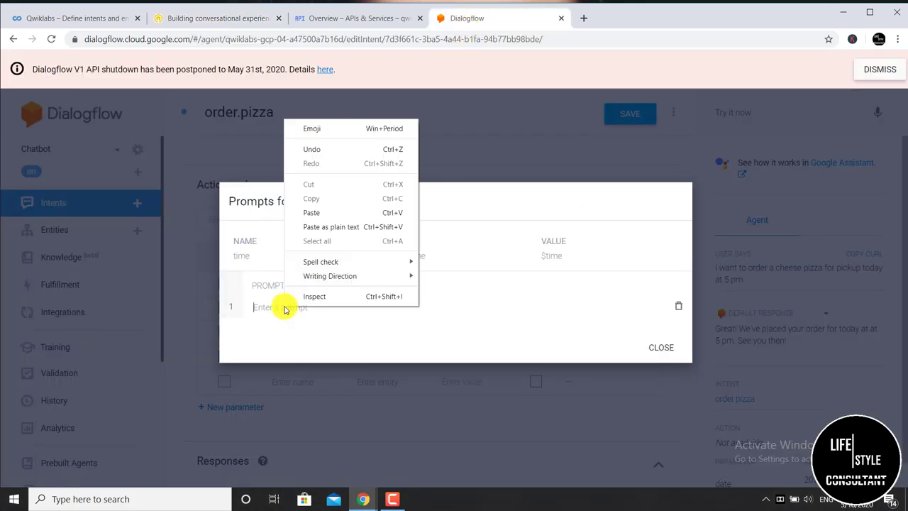
pyautogui.click(326, 211)
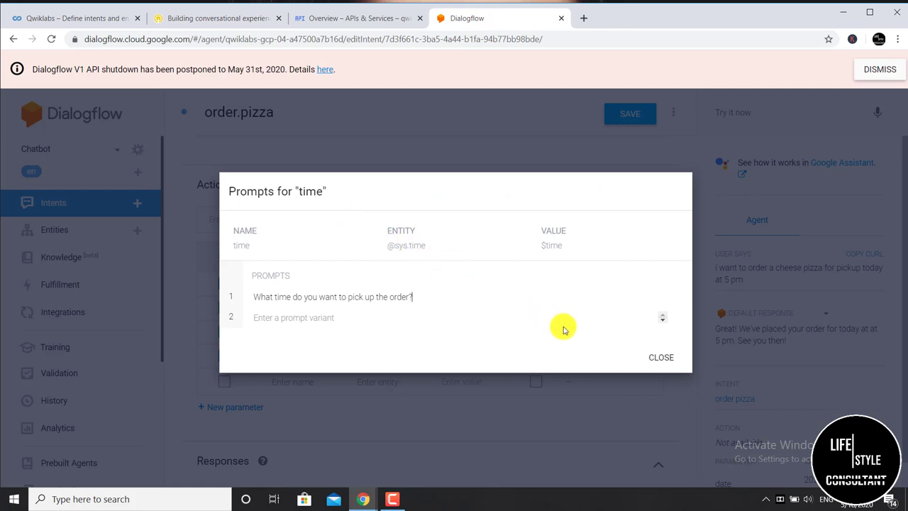
# Step: Define the date parameter's prompt as "What day do you want to pick up your order?", copied from the Qwiklabs instructions
pyautogui.click(649, 360)
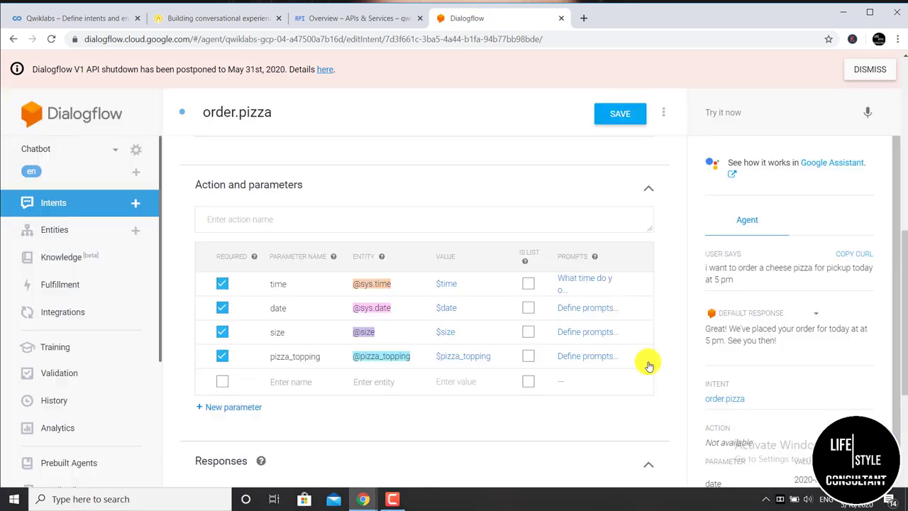
pyautogui.click(567, 309)
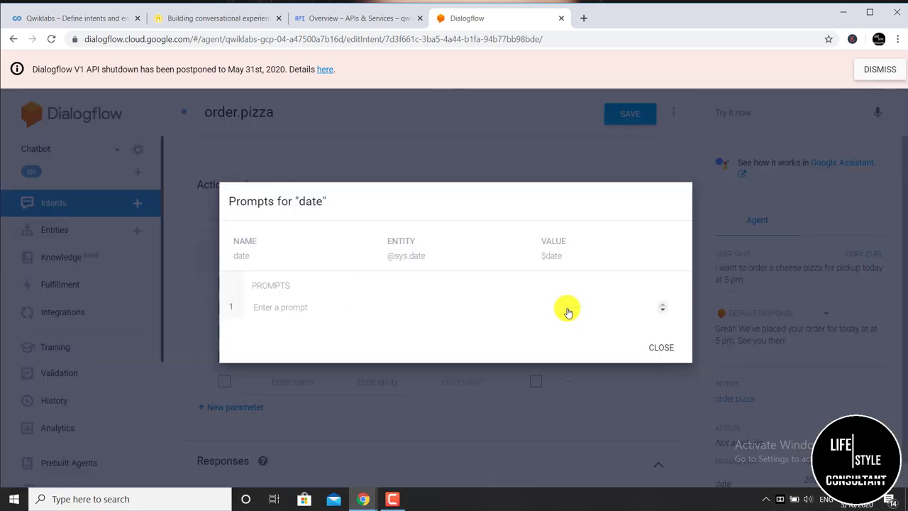
pyautogui.click(240, 27)
pyautogui.click(357, 342)
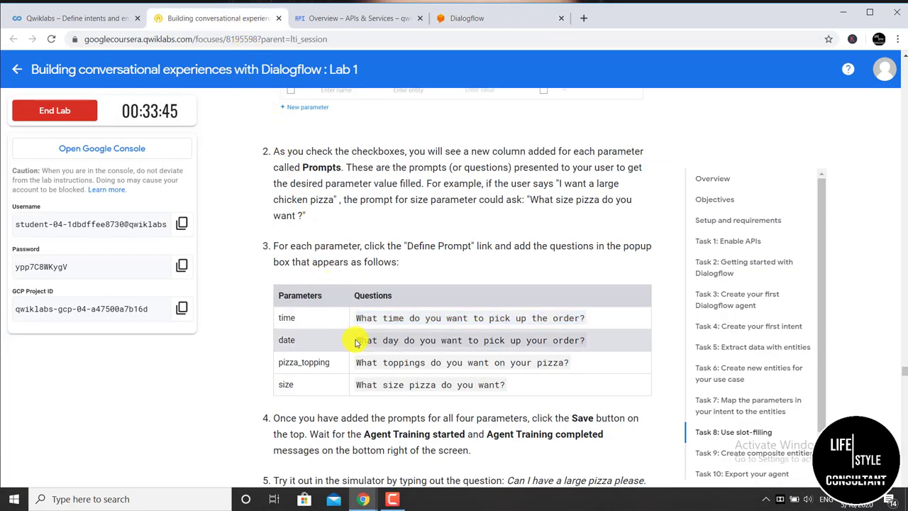
pyautogui.moveTo(355, 342); pyautogui.dragTo(586, 339)
pyautogui.rightClick(560, 342)
pyautogui.click(568, 353)
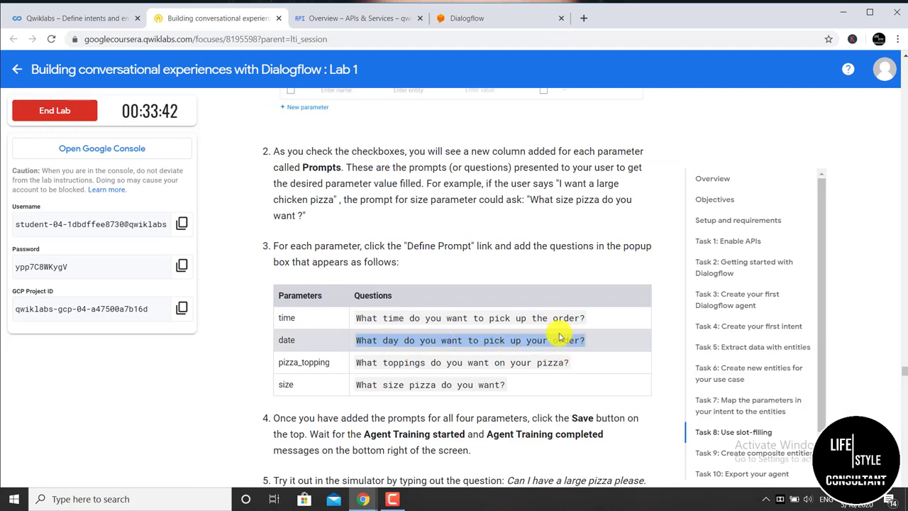
pyautogui.click(487, 20)
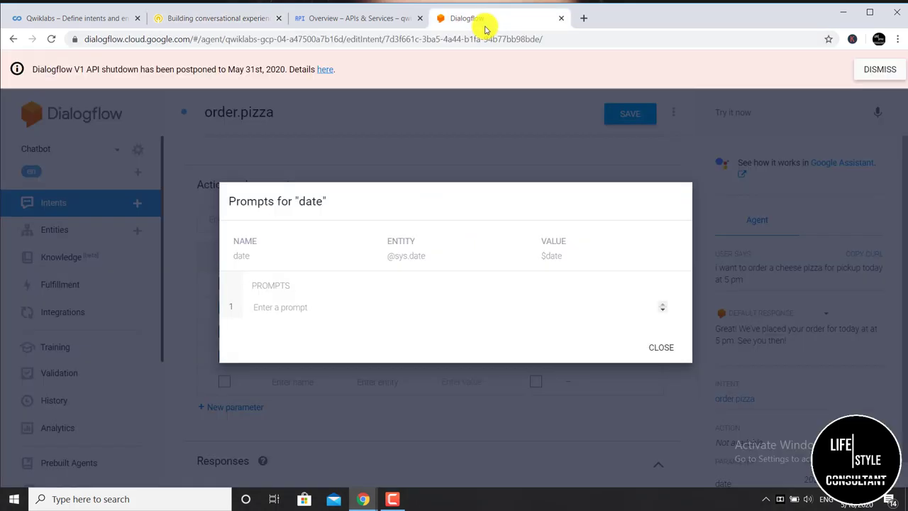
pyautogui.rightClick(309, 307)
pyautogui.click(353, 211)
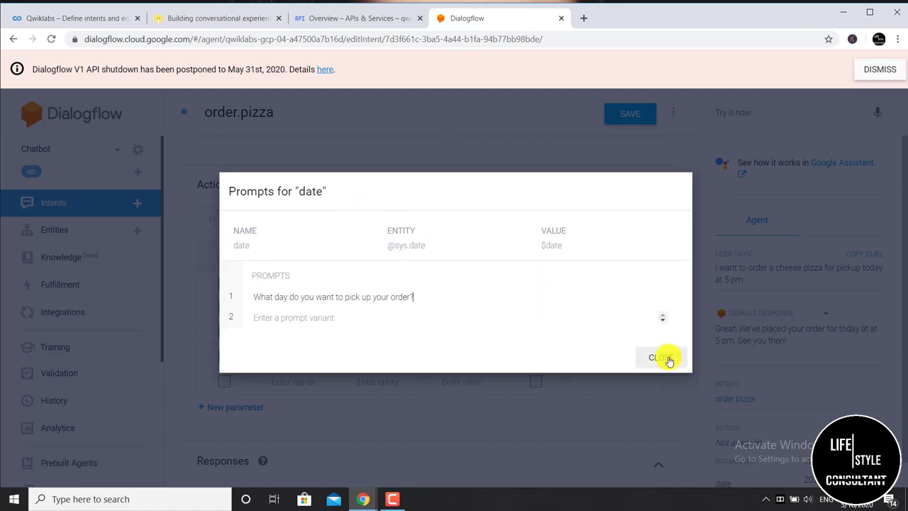
pyautogui.click(664, 357)
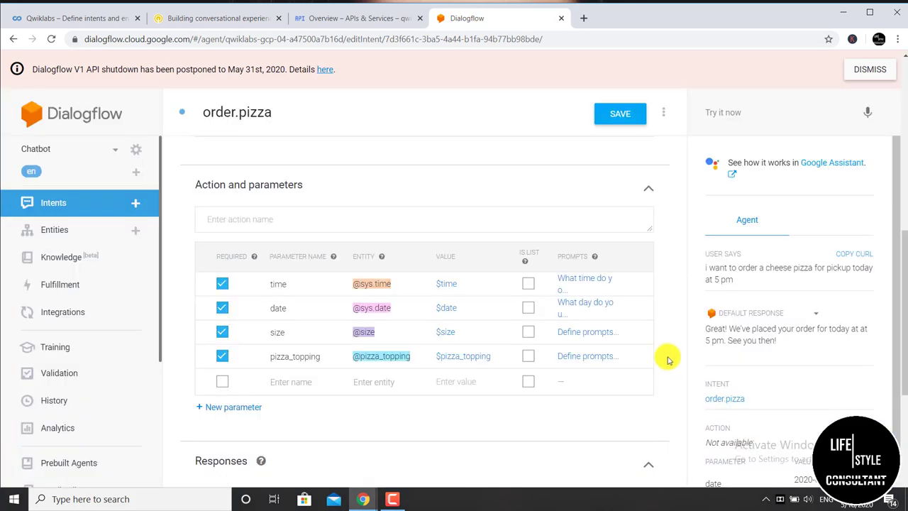
# Step: Define the size parameter's prompt as "What size pizza do you want?", copied from the Qwiklabs instructions
pyautogui.click(581, 334)
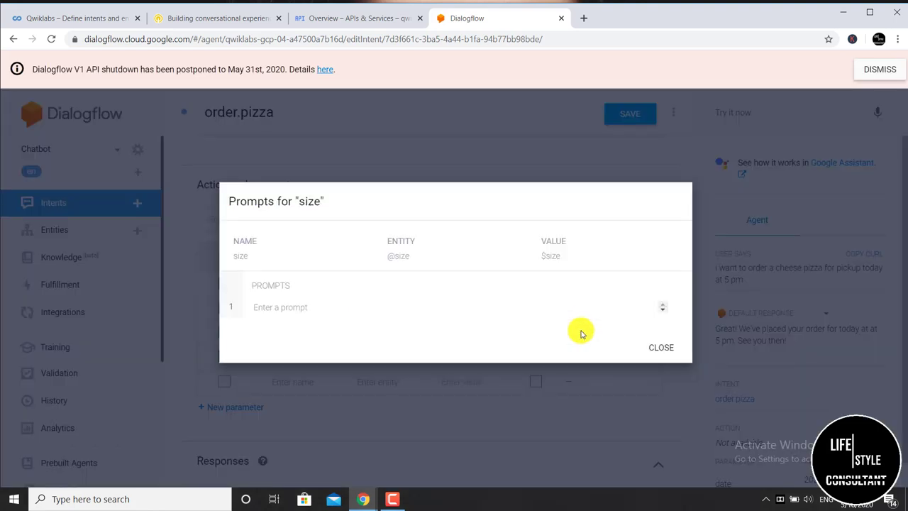
pyautogui.click(213, 18)
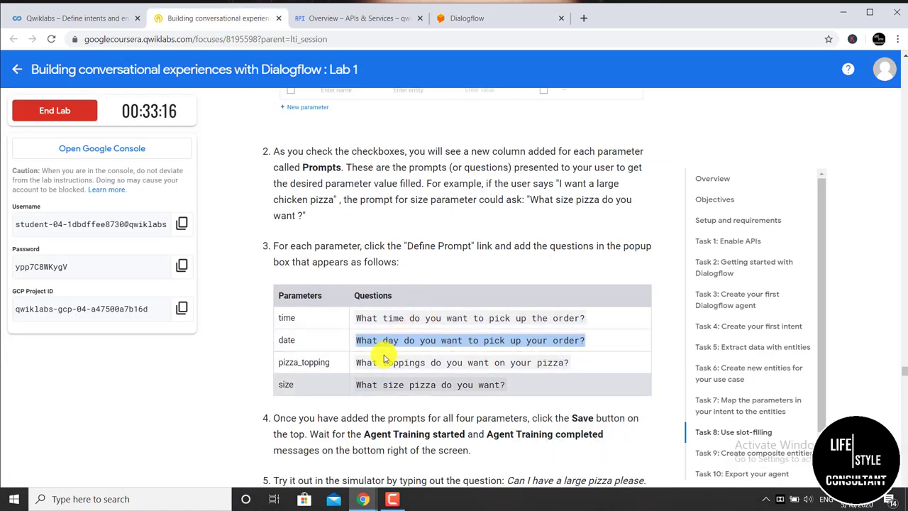
pyautogui.moveTo(356, 386)
pyautogui.mouseDown()
pyautogui.moveTo(435, 399)
pyautogui.moveTo(506, 387)
pyautogui.moveTo(362, 383)
pyautogui.mouseUp()
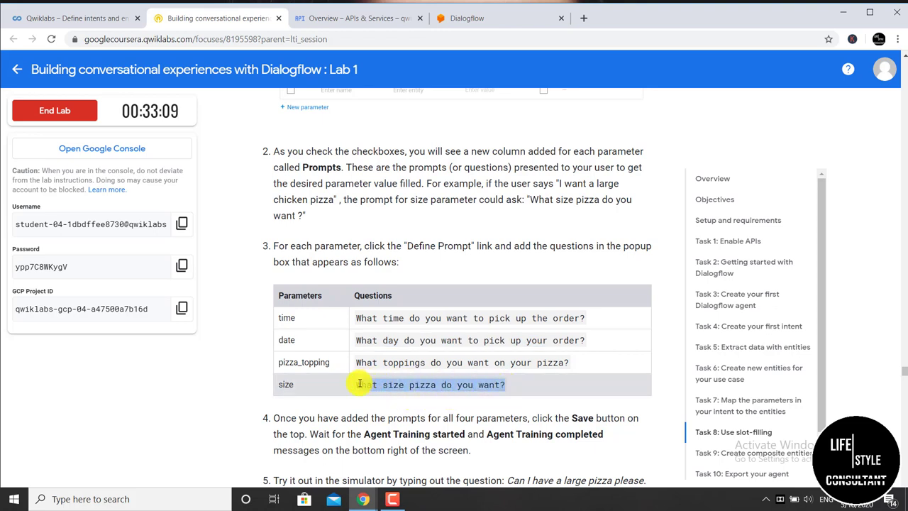
pyautogui.rightClick(386, 385)
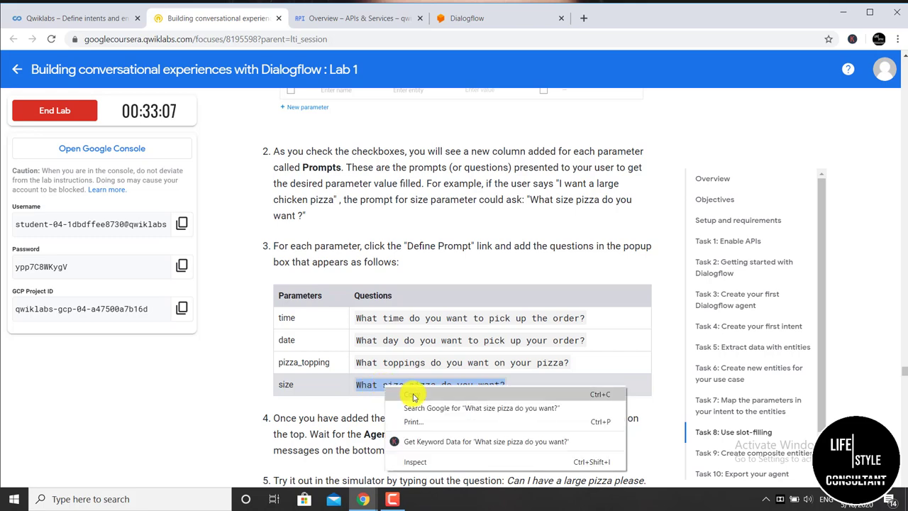
pyautogui.click(414, 395)
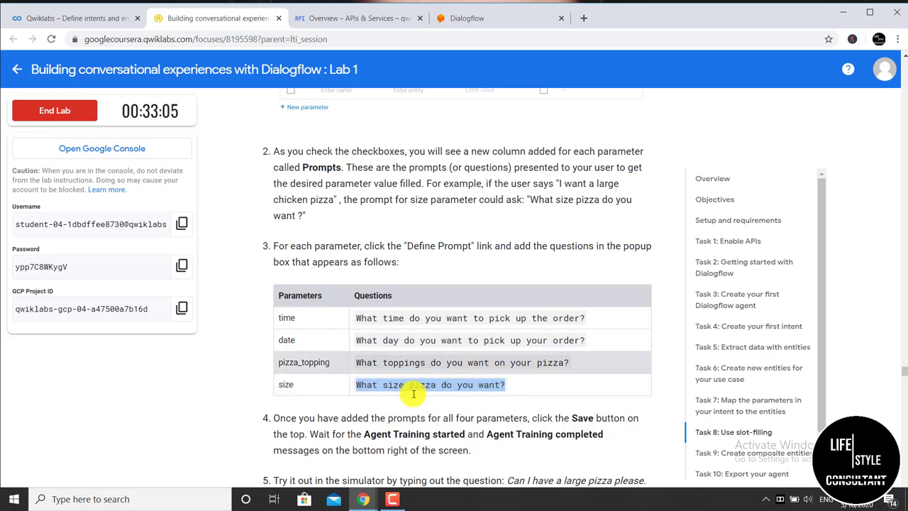
pyautogui.click(484, 18)
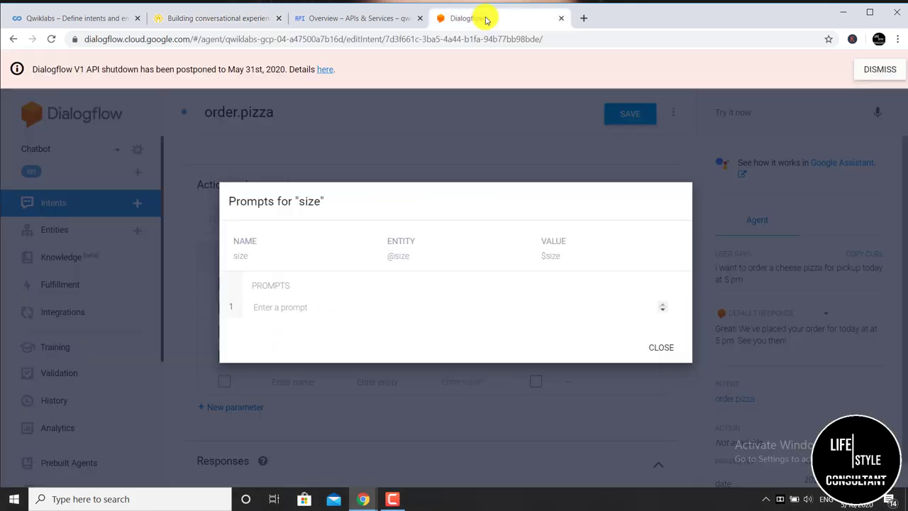
pyautogui.rightClick(286, 307)
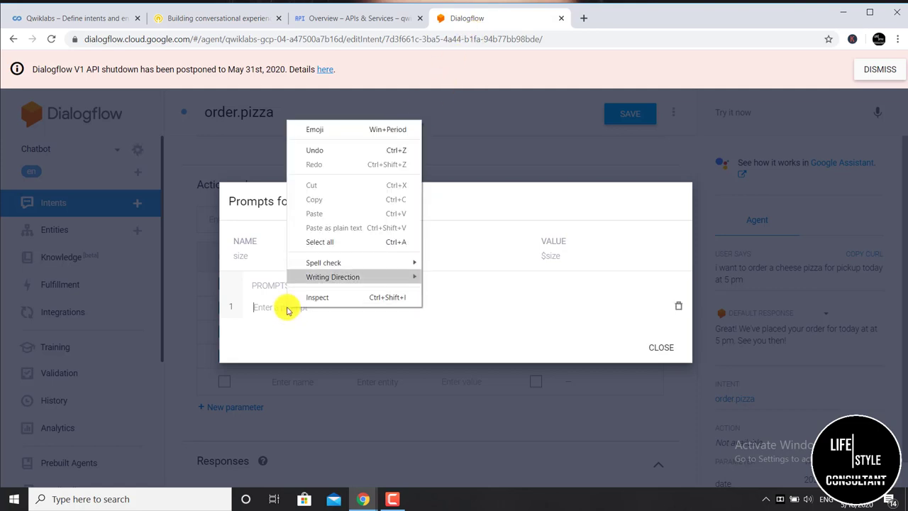
pyautogui.click(257, 303)
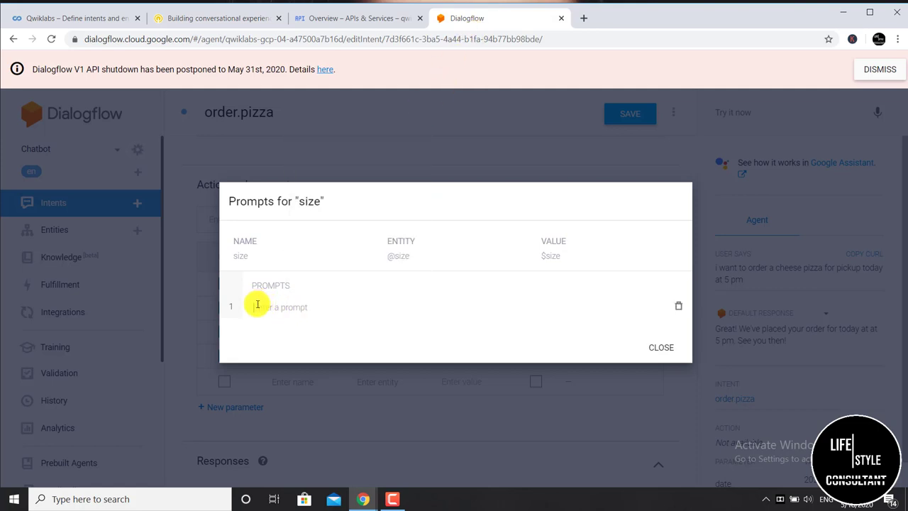
pyautogui.rightClick(258, 306)
pyautogui.click(296, 222)
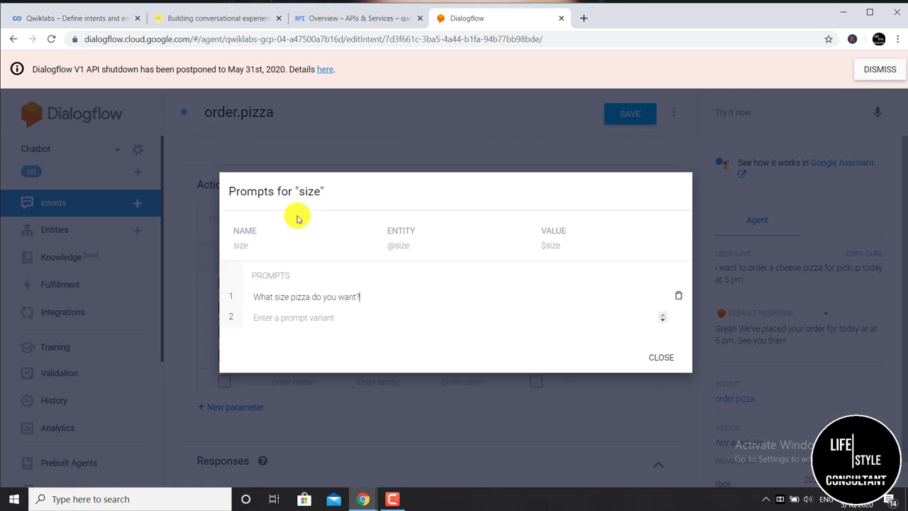
pyautogui.click(660, 357)
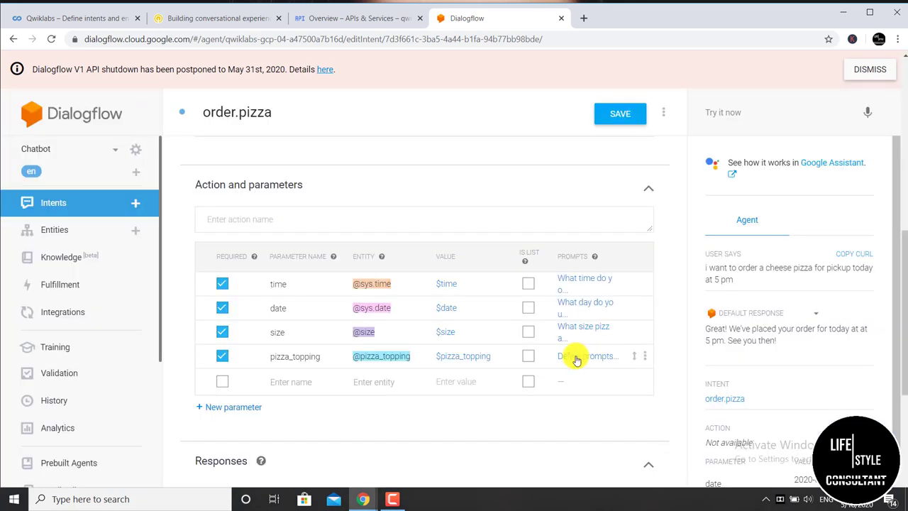
# Step: Define the pizza_topping parameter's prompt as "What toppings do you want on your pizza?", copied from the Qwiklabs instructions, and save the intent
pyautogui.click(577, 359)
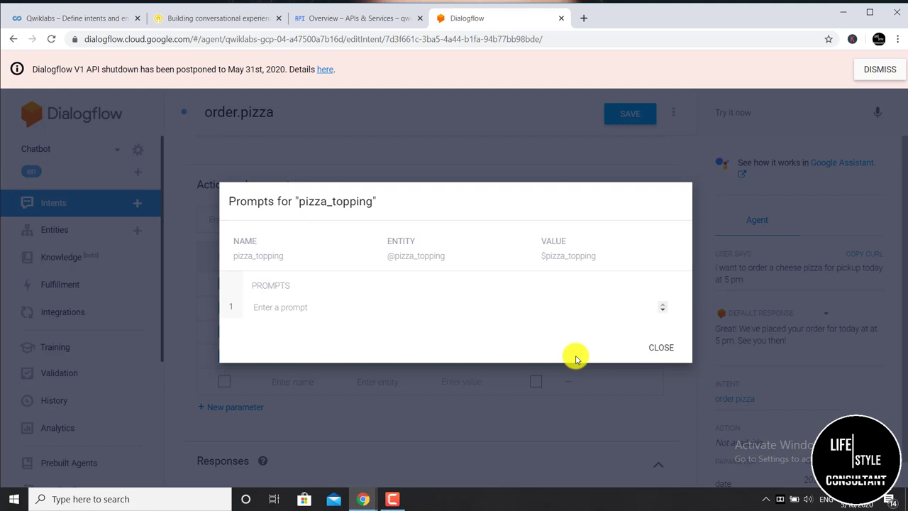
pyautogui.click(227, 20)
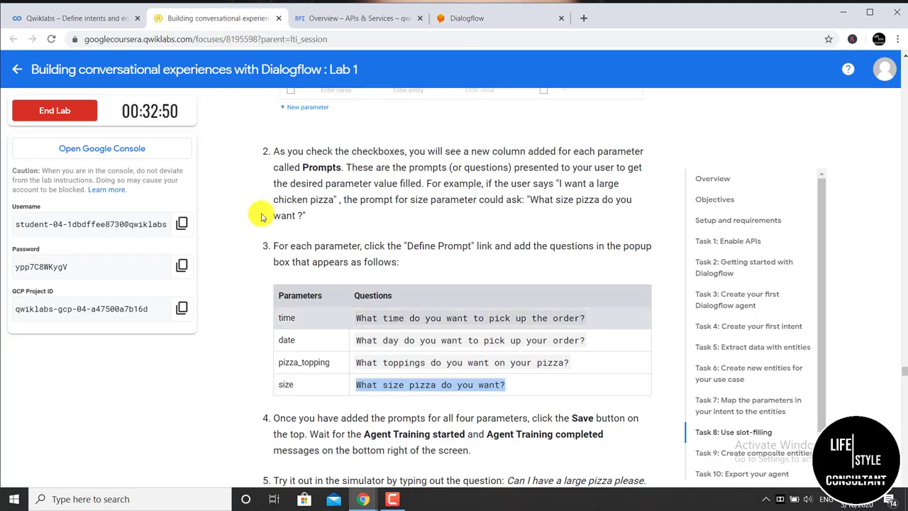
pyautogui.moveTo(356, 364)
pyautogui.mouseDown()
pyautogui.moveTo(523, 382)
pyautogui.moveTo(569, 365)
pyautogui.moveTo(334, 365)
pyautogui.moveTo(366, 361)
pyautogui.moveTo(356, 363)
pyautogui.mouseUp()
pyautogui.rightClick(358, 364)
pyautogui.click(406, 372)
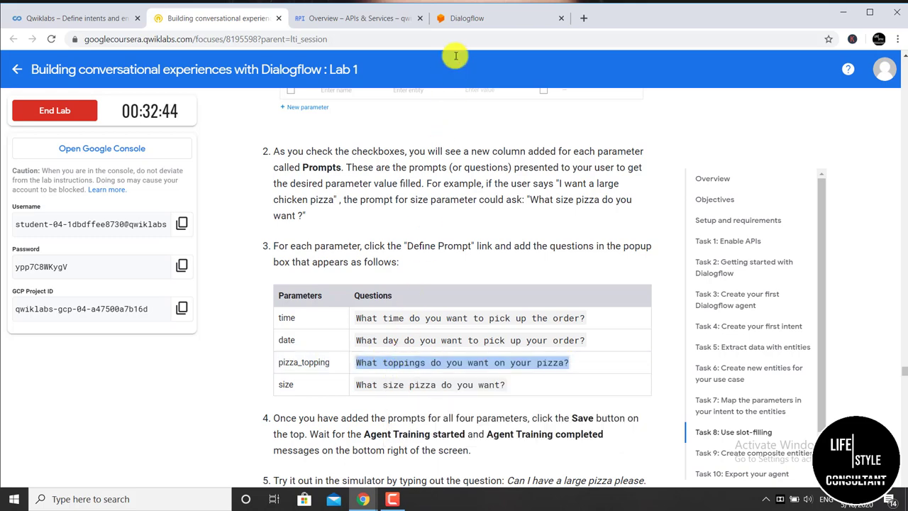
pyautogui.click(462, 19)
pyautogui.rightClick(292, 308)
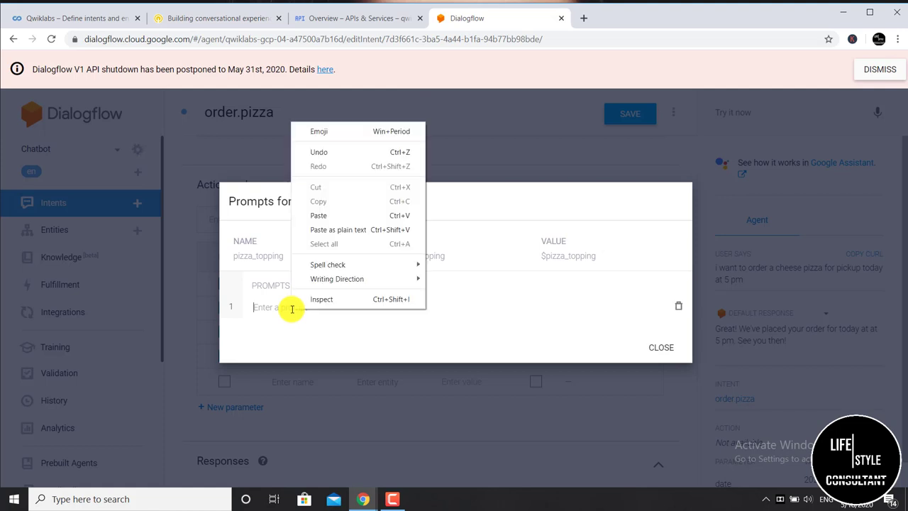
pyautogui.click(355, 216)
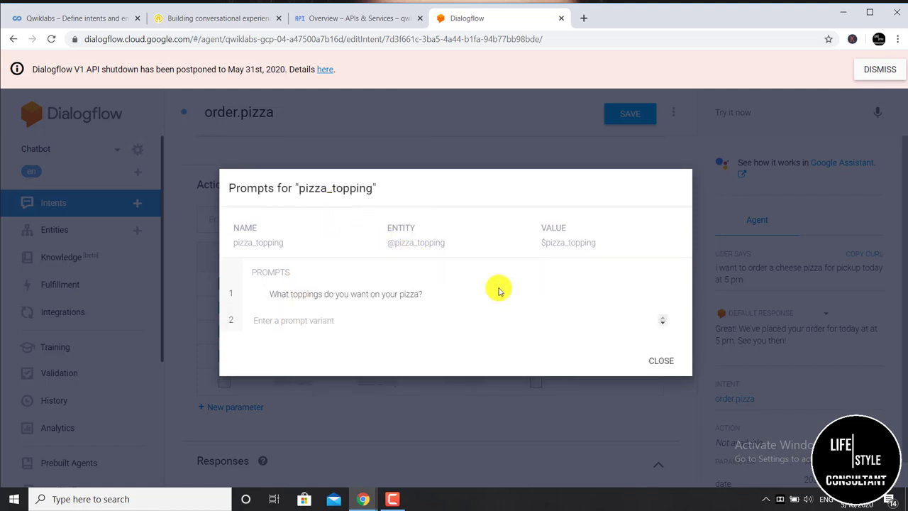
pyautogui.click(664, 360)
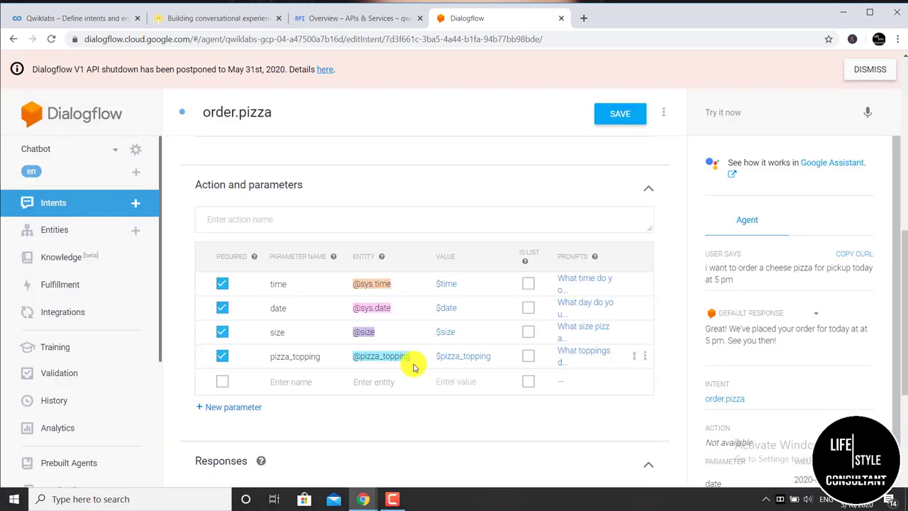
pyautogui.click(624, 117)
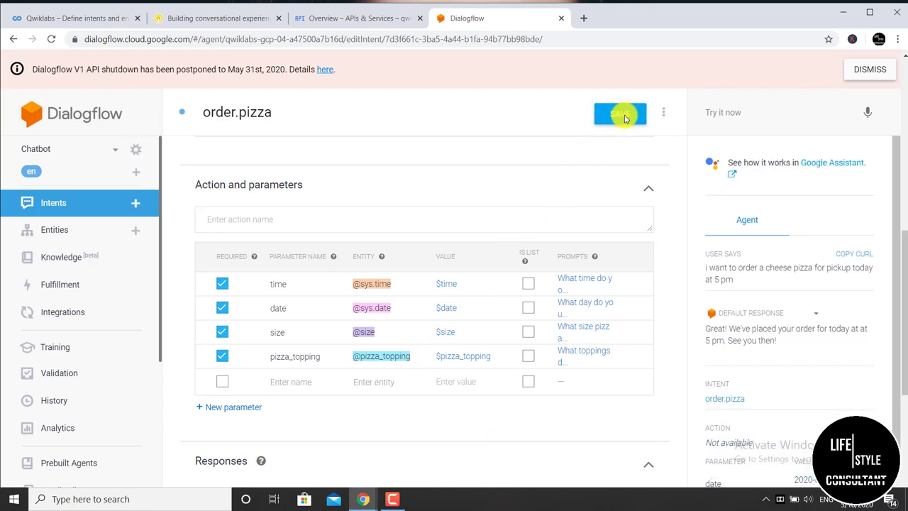
# Step: Test the agent in the simulator with "can i have a large pizza please" and examine its default response
pyautogui.click(758, 113)
pyautogui.write('car')
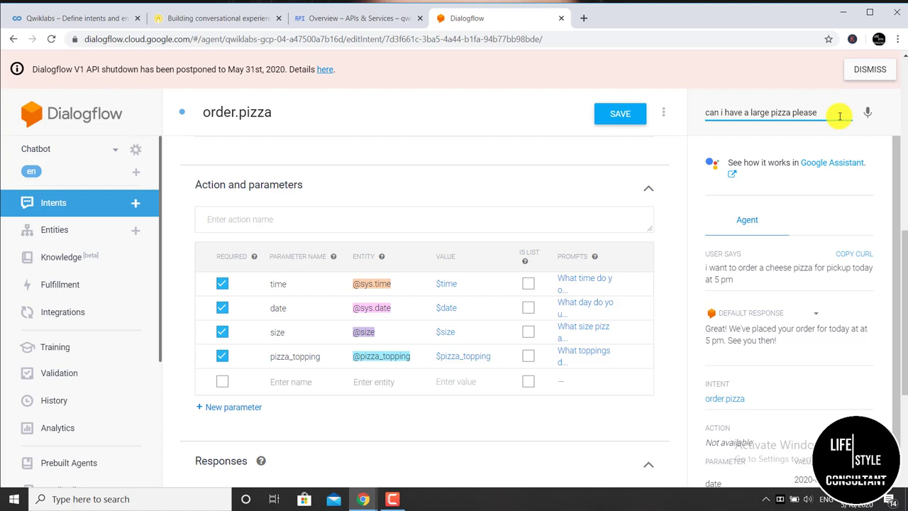
pyautogui.press('Return')
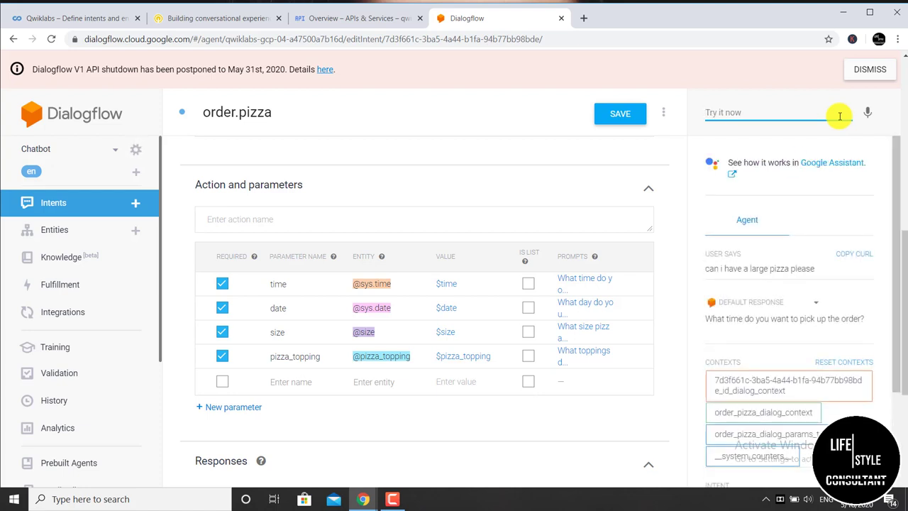
pyautogui.scroll(-1, 840, 116)
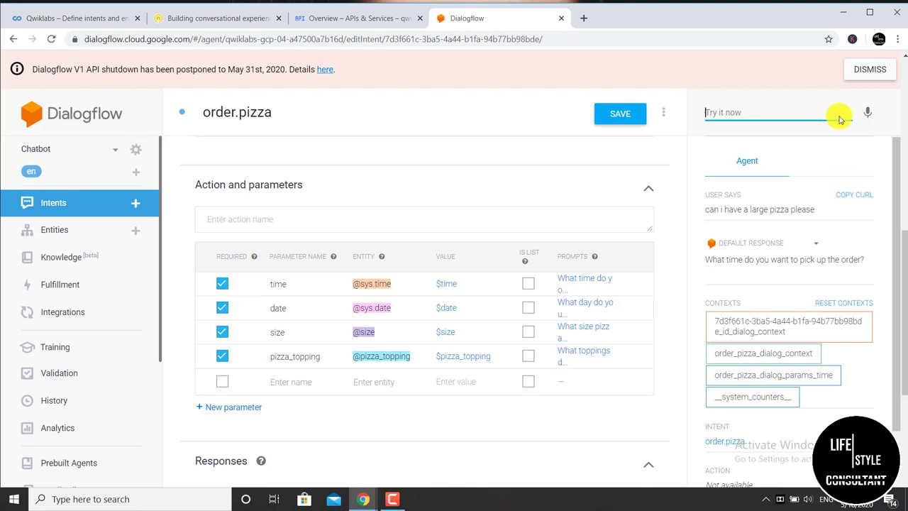
pyautogui.moveTo(707, 262); pyautogui.dragTo(867, 261)
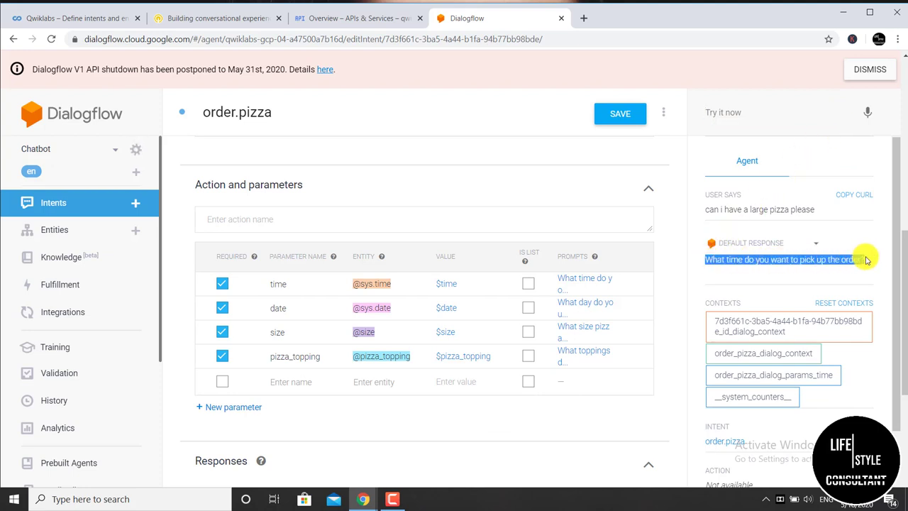
pyautogui.click(705, 264)
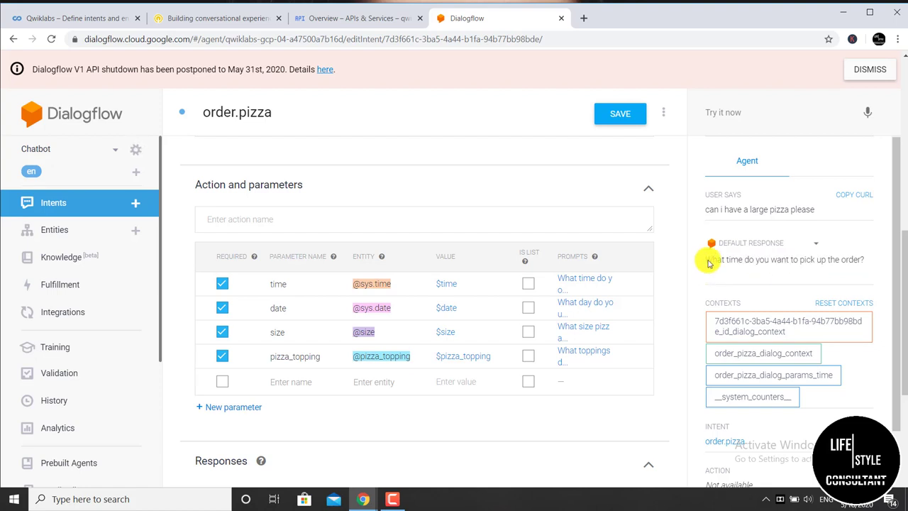
pyautogui.moveTo(708, 263); pyautogui.dragTo(872, 266)
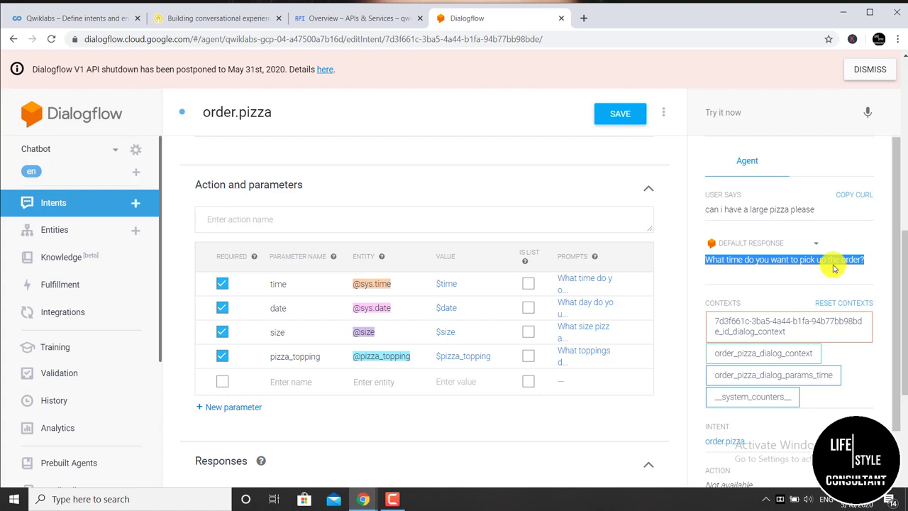
pyautogui.click(835, 268)
# Step: Reply to the agent's pickup time question in the simulator with "today" and "5 pm"
pyautogui.click(755, 112)
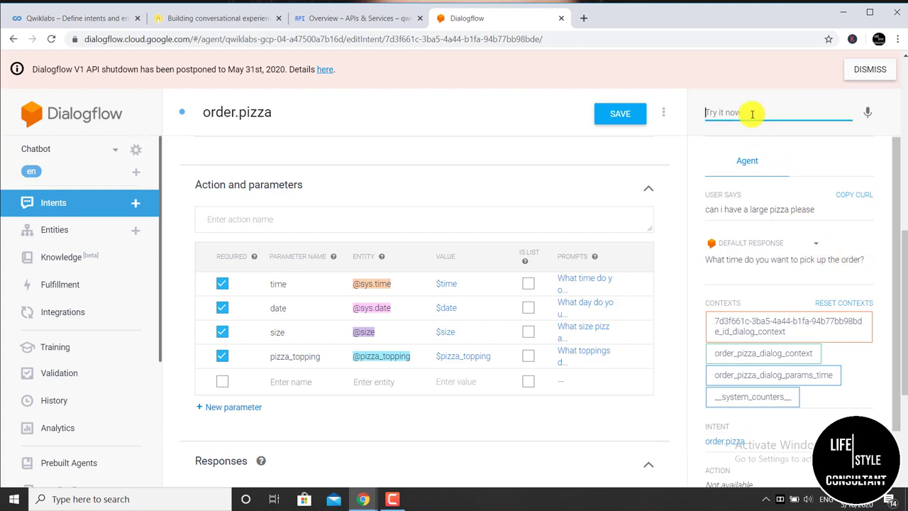
pyautogui.write('toda')
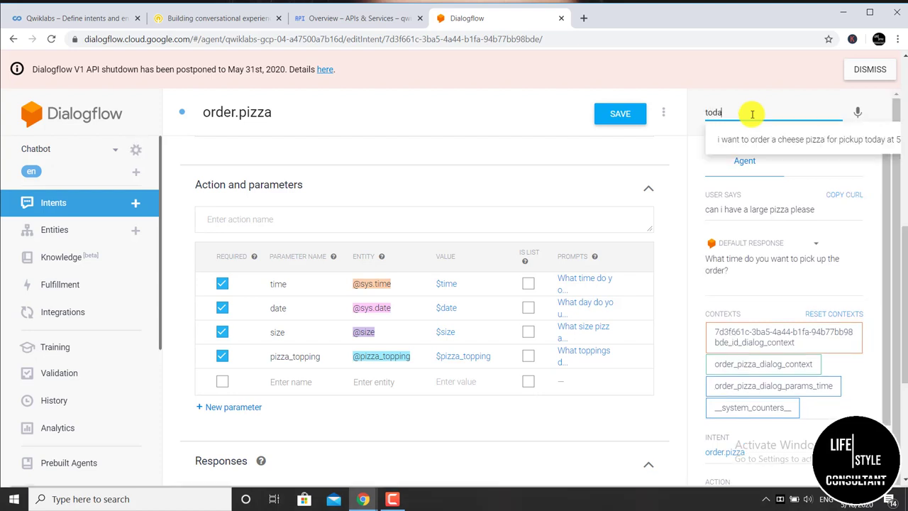
pyautogui.write('y')
pyautogui.press('Return')
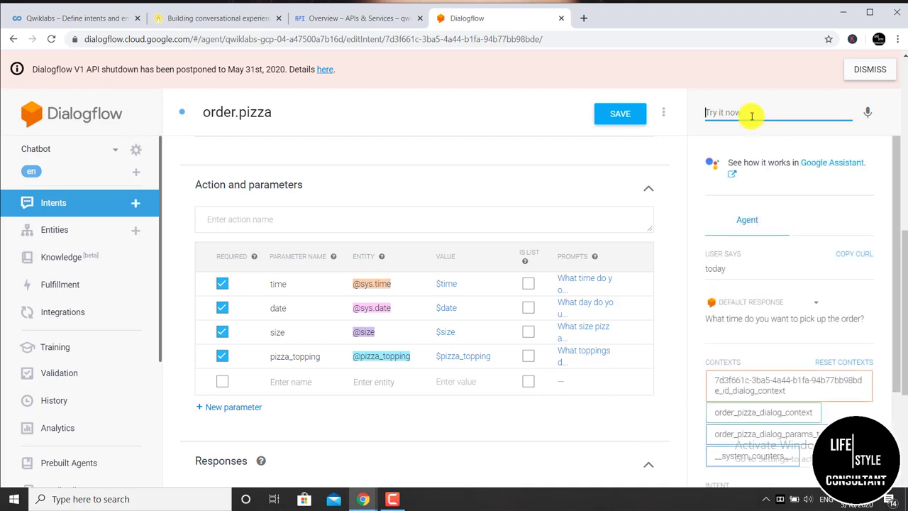
pyautogui.write('5 pm')
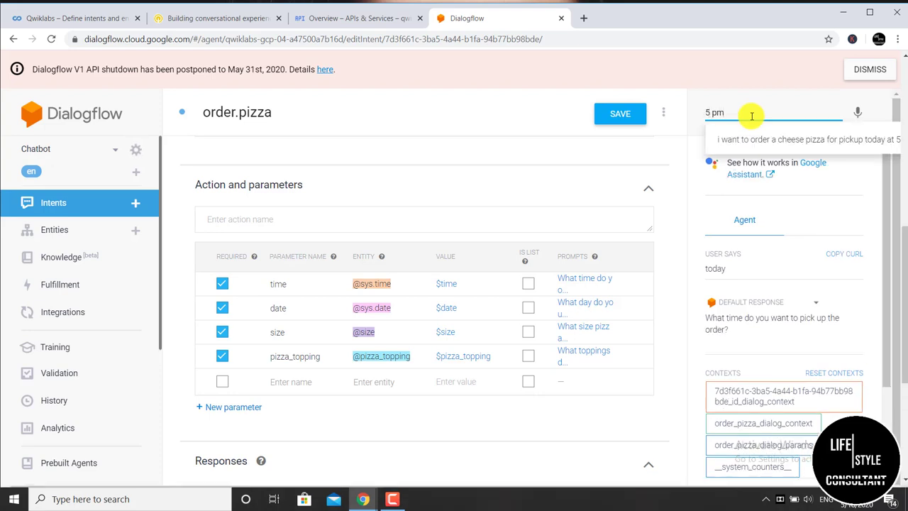
pyautogui.press('Return')
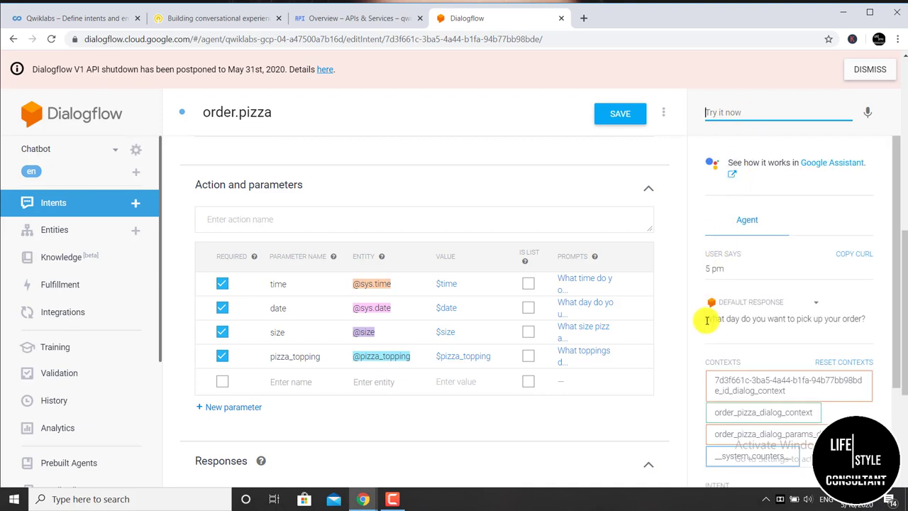
# Step: Answer the agent's pickup day question in the simulator with "tomorrow"
pyautogui.moveTo(706, 318); pyautogui.dragTo(872, 325)
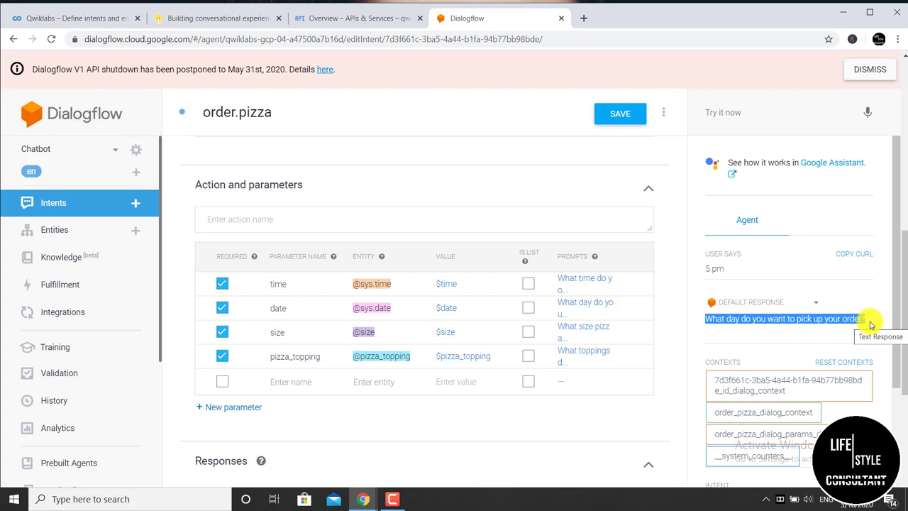
pyautogui.click(724, 114)
pyautogui.write('t')
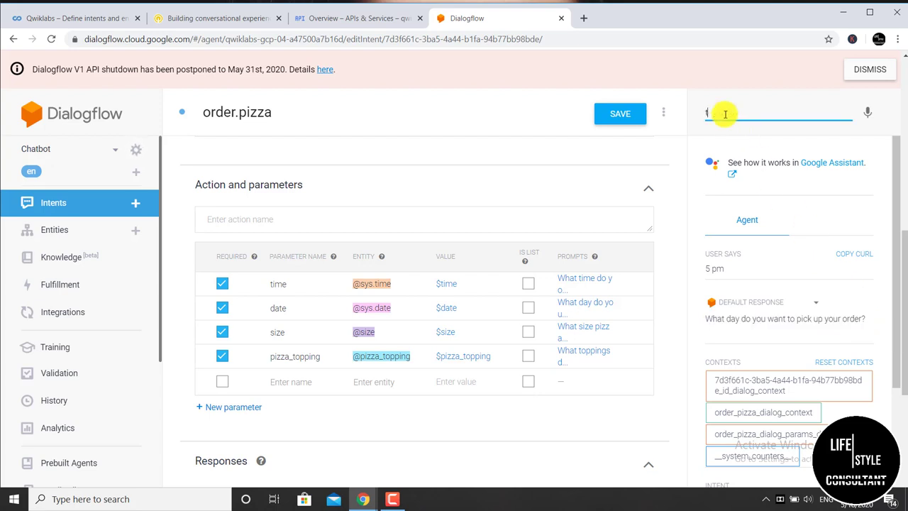
pyautogui.write('omorrow')
pyautogui.press('Return')
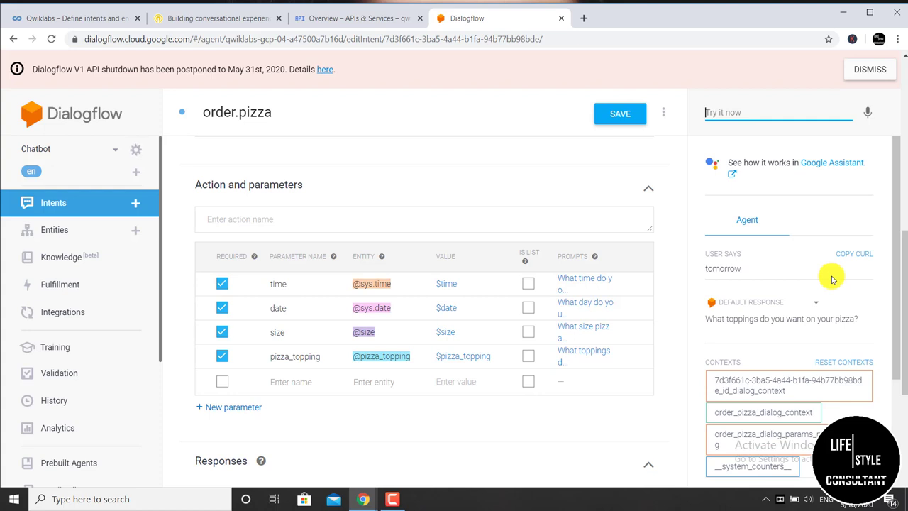
# Step: Answer the agent's toppings question in the simulator with "mushrooms"
pyautogui.moveTo(705, 320); pyautogui.dragTo(812, 332)
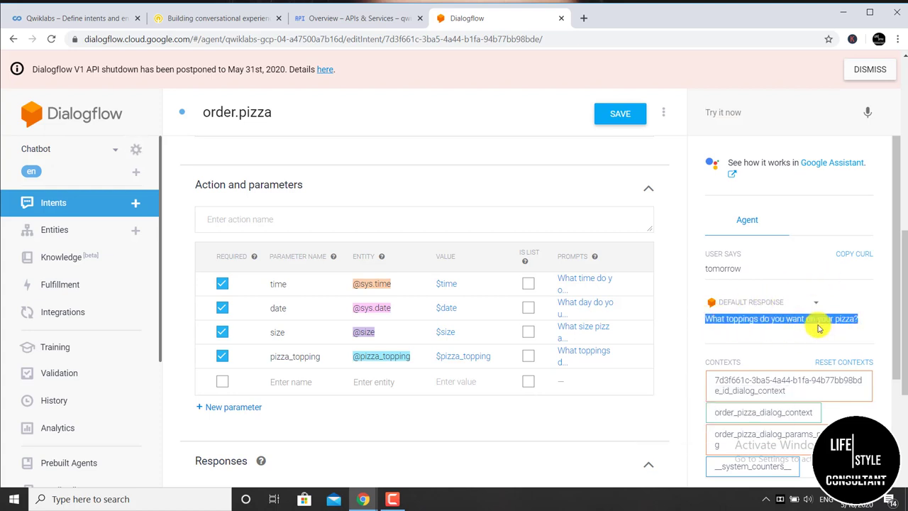
pyautogui.click(744, 117)
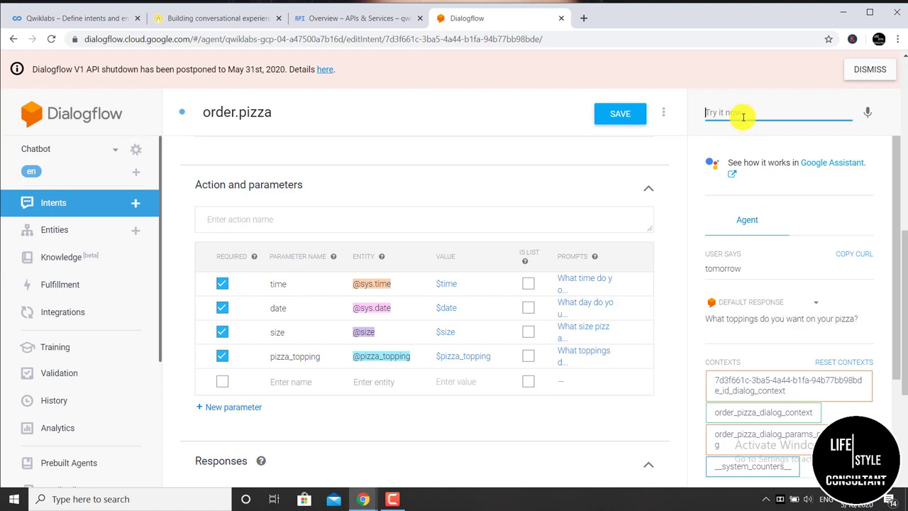
pyautogui.write('mushrooms')
pyautogui.press('Return')
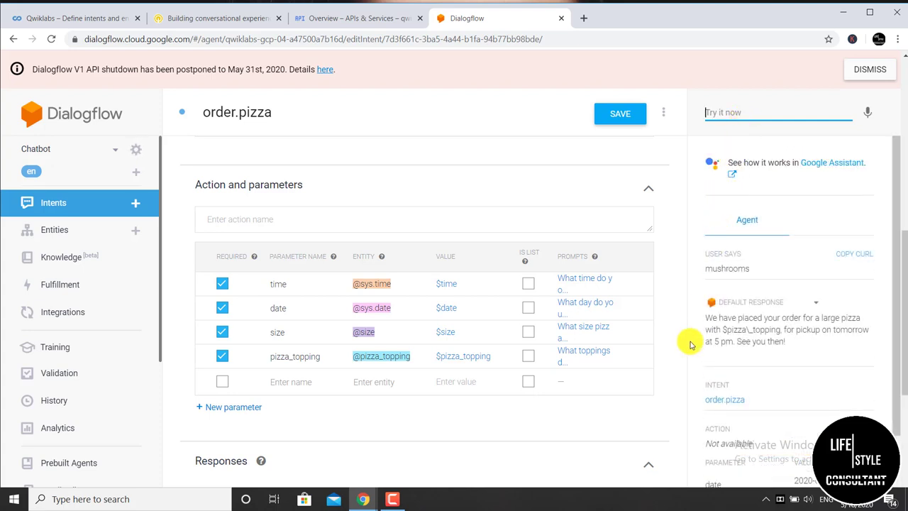
# Step: Remove the stray backslash from the topping variable in the order.pizza text response so it reads $pizza_topping, and save the intent
pyautogui.scroll(-3, 692, 344)
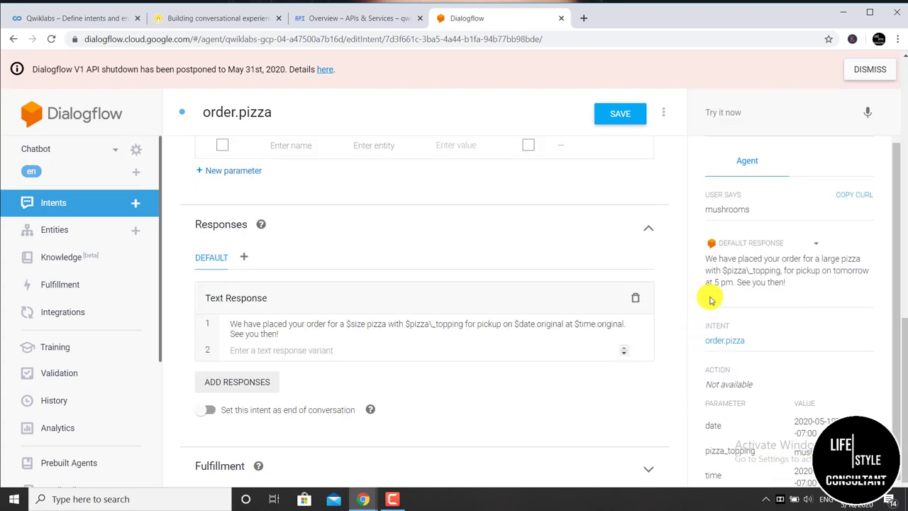
pyautogui.moveTo(723, 270); pyautogui.dragTo(781, 274)
pyautogui.click(782, 275)
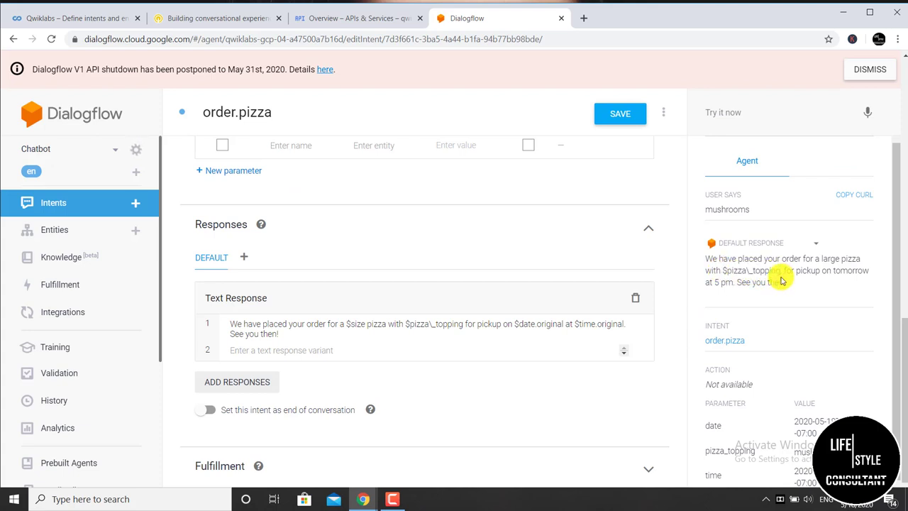
pyautogui.click(432, 325)
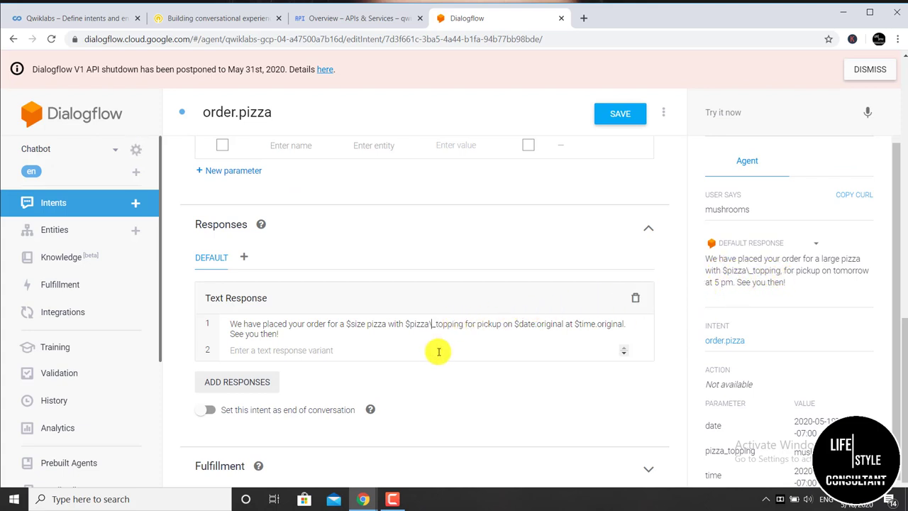
pyautogui.press('BackSpace')
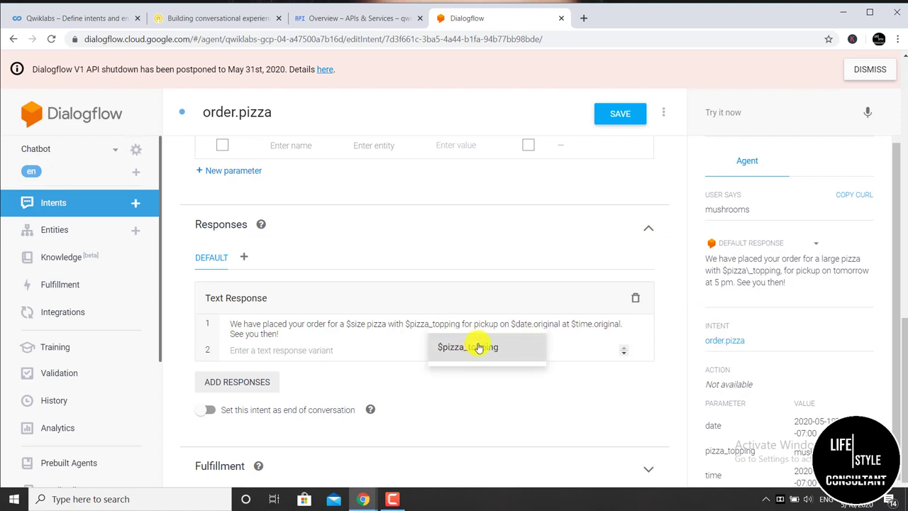
pyautogui.click(477, 347)
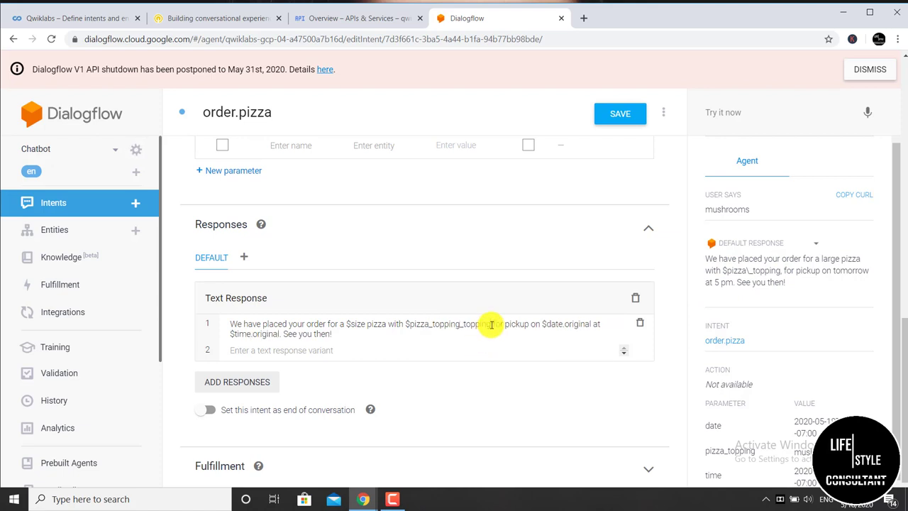
pyautogui.click(491, 325)
pyautogui.press('BackSpace')
pyautogui.press('BackSpace')
pyautogui.press('BackSpace')
pyautogui.press('BackSpace')
pyautogui.press('BackSpace')
pyautogui.press('BackSpace')
pyautogui.press('BackSpace')
pyautogui.press('BackSpace')
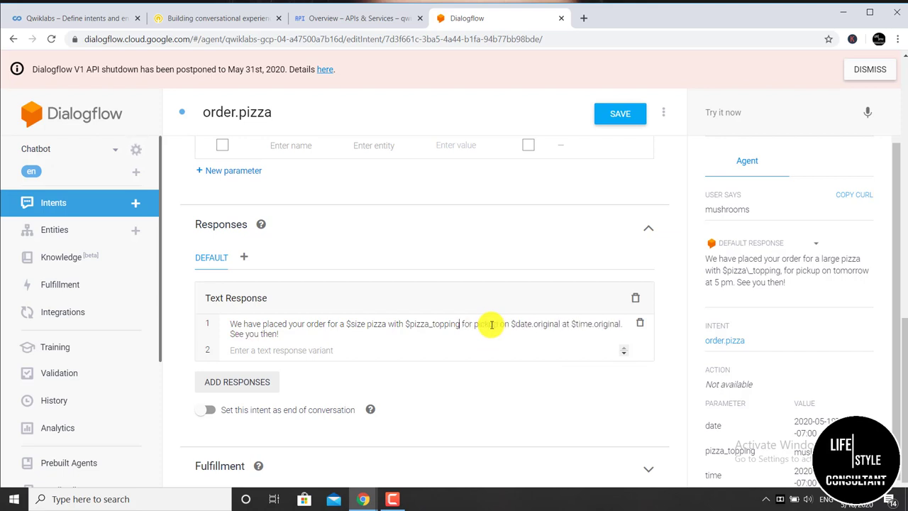
pyautogui.click(622, 120)
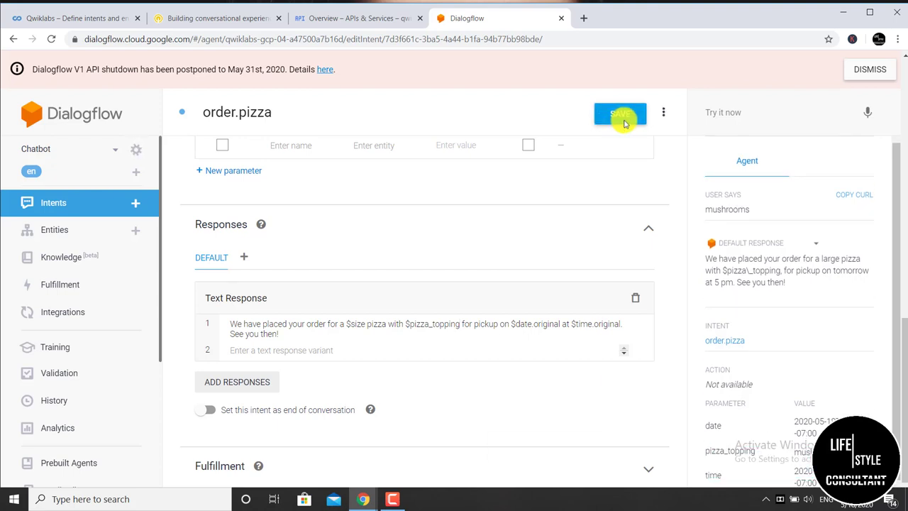
# Step: Start a new simulator conversation with the request "can i have a large pizza please"
pyautogui.click(726, 110)
pyautogui.write('c')
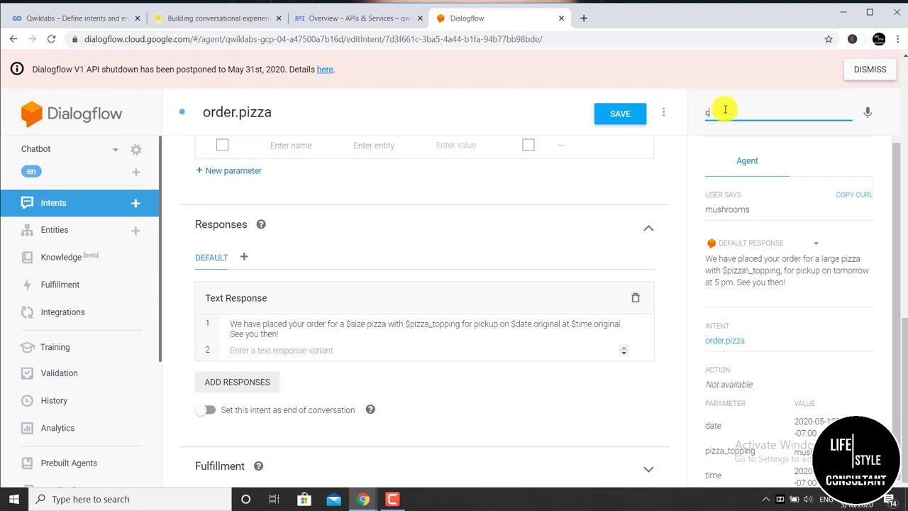
pyautogui.write('an i have')
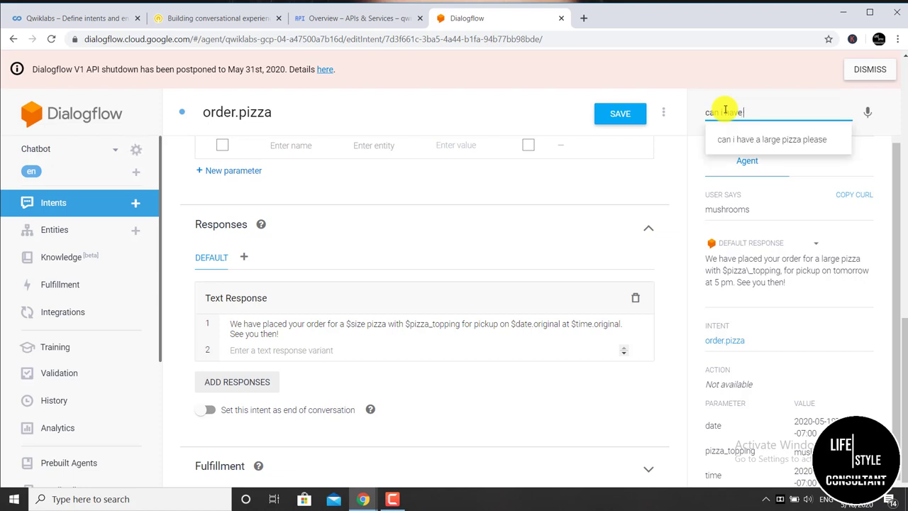
pyautogui.write(' a large pizza p')
pyautogui.click(777, 137)
pyautogui.press('Return')
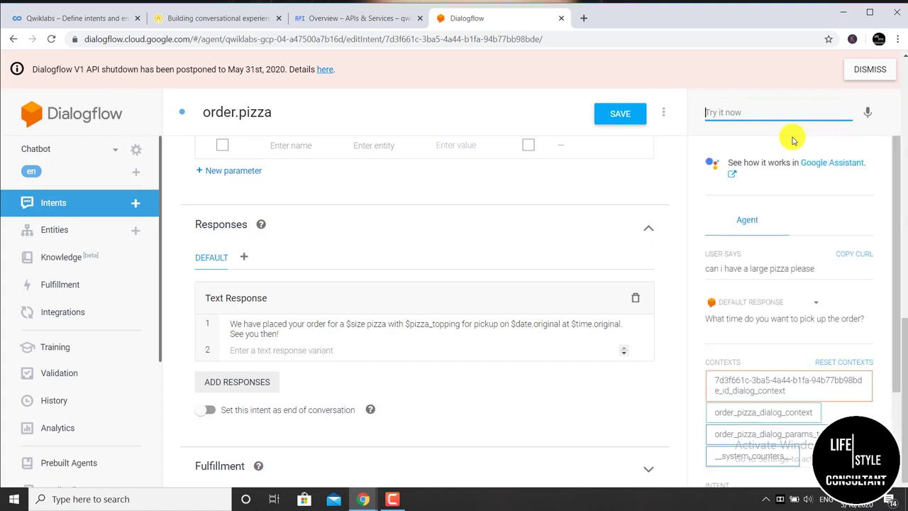
# Step: Answer the agent's pickup time question in the simulator with "10 am"
pyautogui.moveTo(706, 319); pyautogui.dragTo(873, 321)
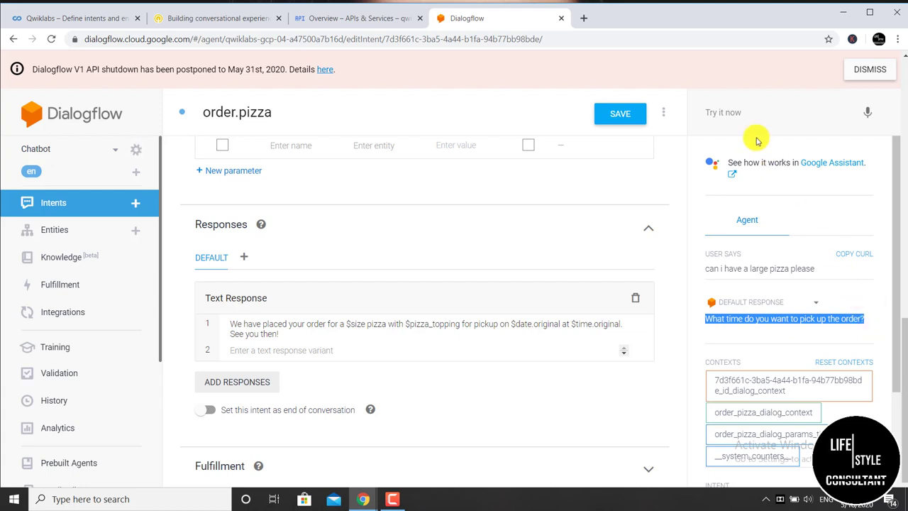
pyautogui.click(740, 112)
pyautogui.write('6')
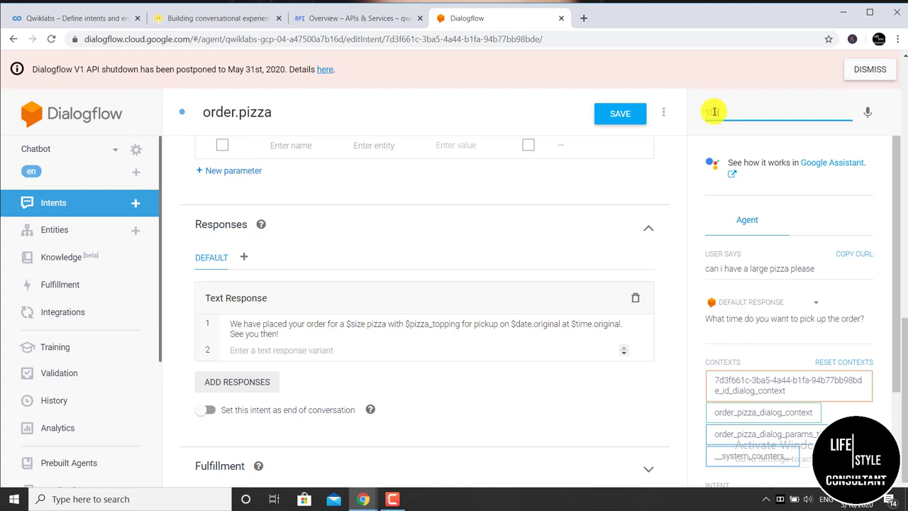
pyautogui.write('am')
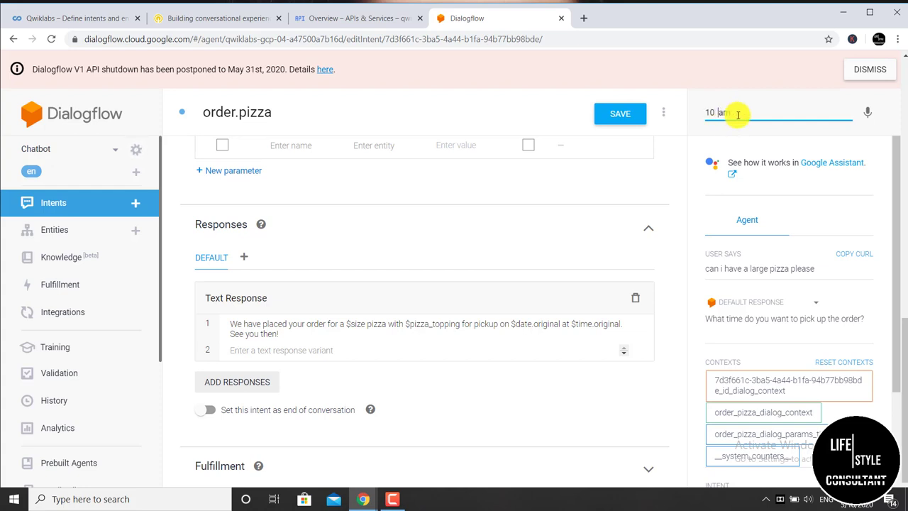
pyautogui.press('Return')
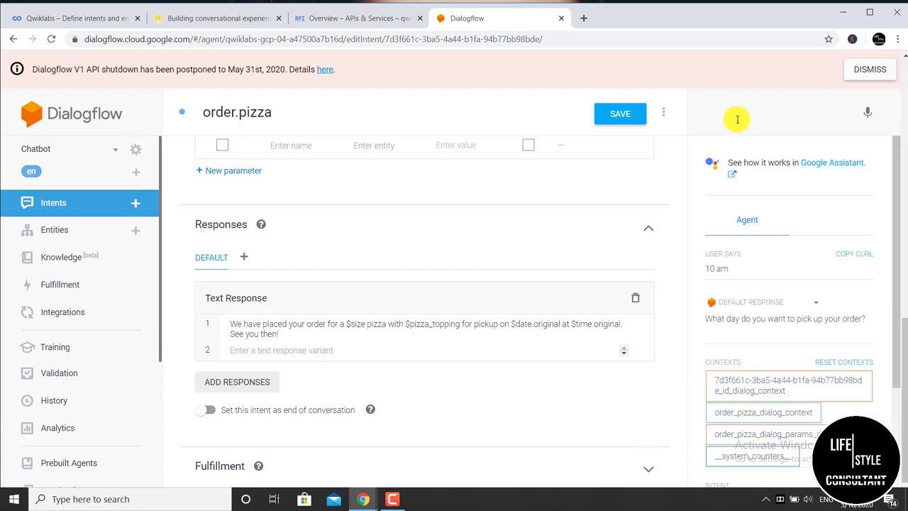
# Step: Answer the agent's pickup day question in the simulator with "today"
pyautogui.moveTo(705, 319); pyautogui.dragTo(813, 328)
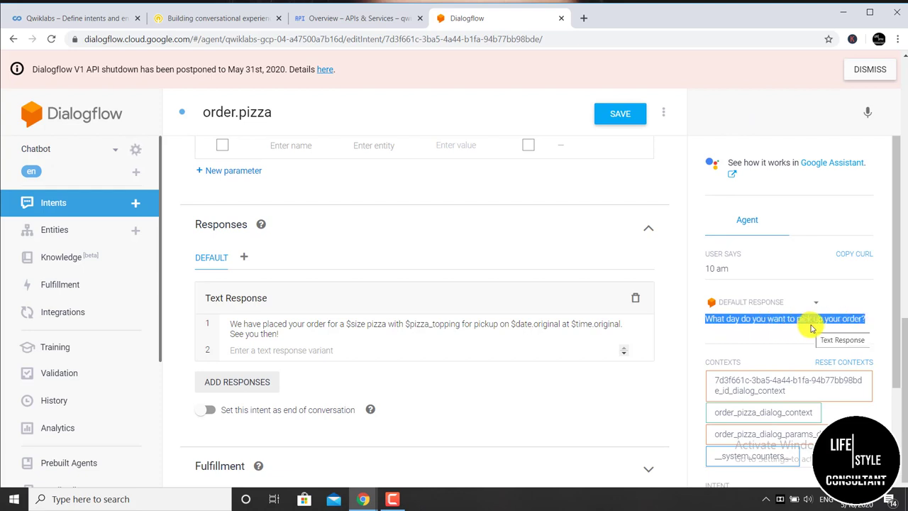
pyautogui.click(812, 328)
pyautogui.moveTo(706, 317); pyautogui.dragTo(873, 323)
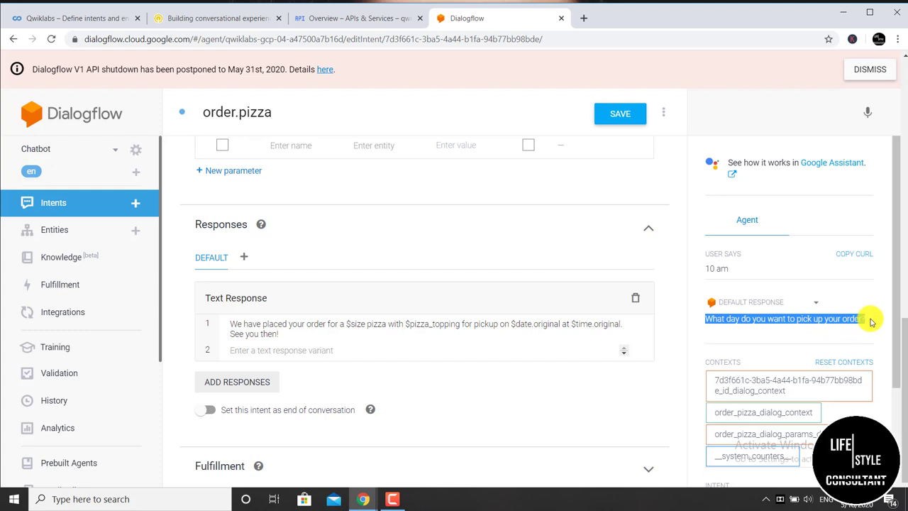
pyautogui.click(870, 321)
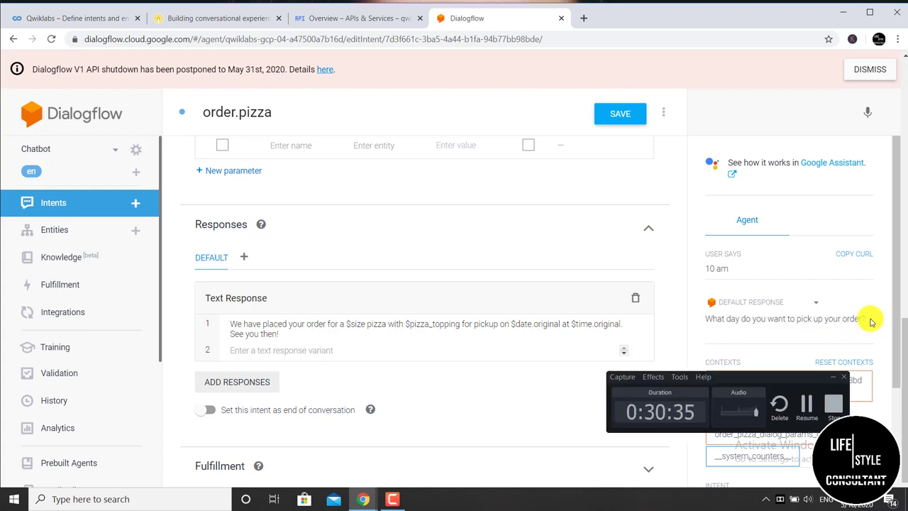
pyautogui.click(734, 120)
pyautogui.write('to')
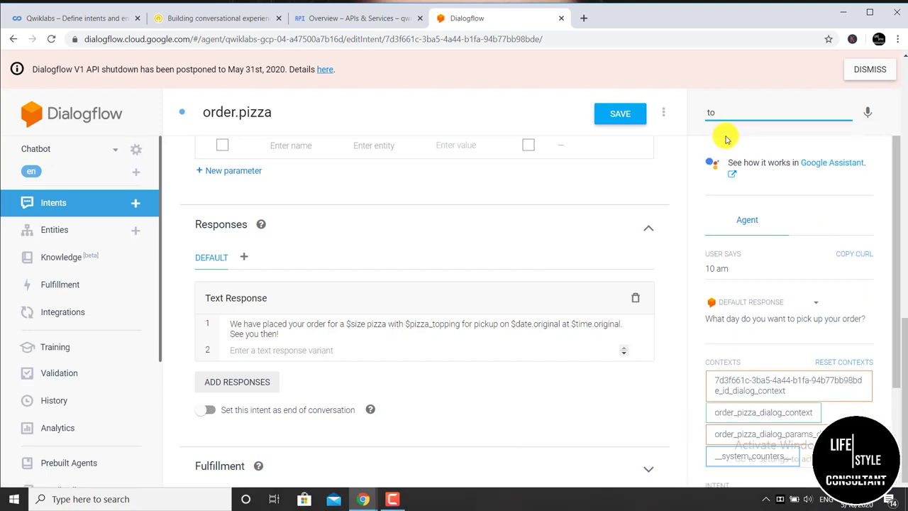
pyautogui.write('day')
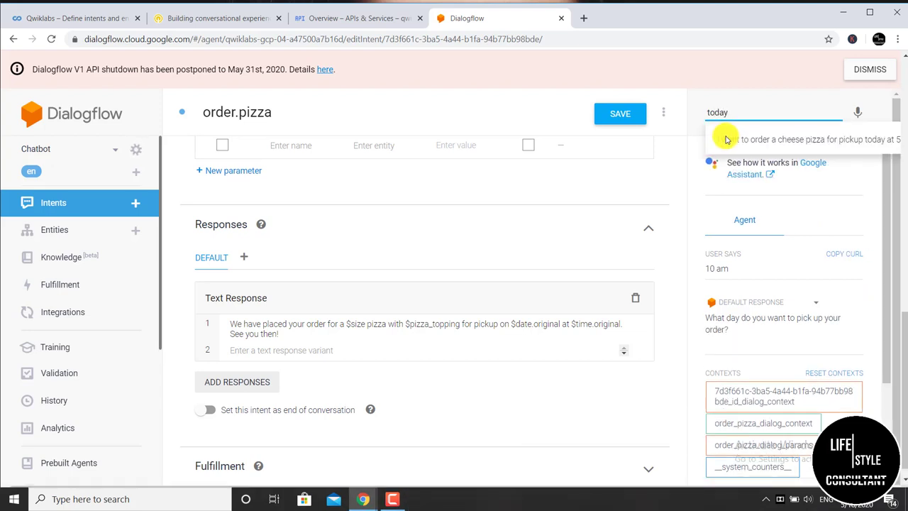
pyautogui.press('Return')
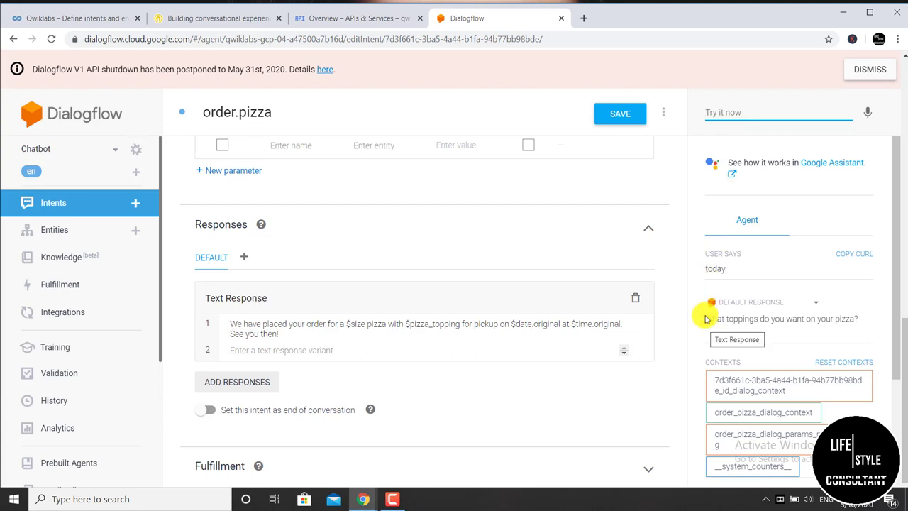
# Step: Answer the agent's toppings question with "mushrooms" and review the order confirmation in its default response
pyautogui.moveTo(705, 319); pyautogui.dragTo(846, 328)
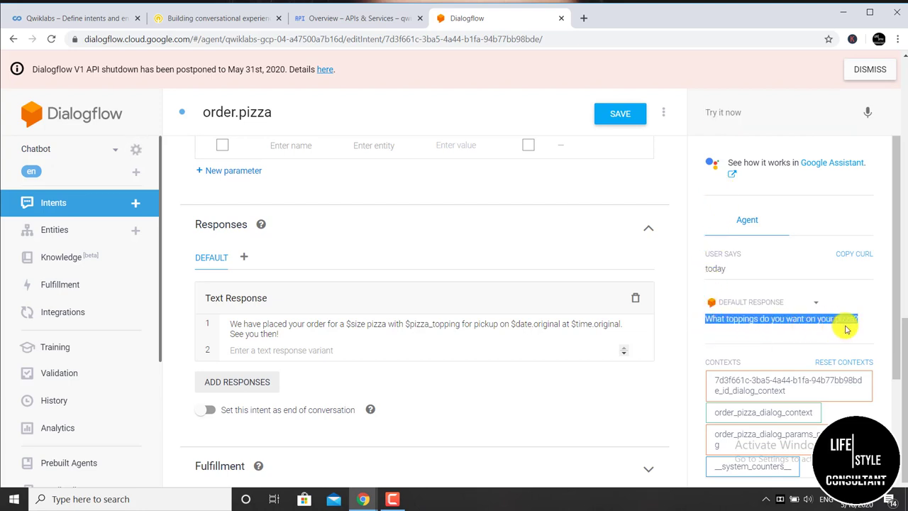
pyautogui.click(746, 110)
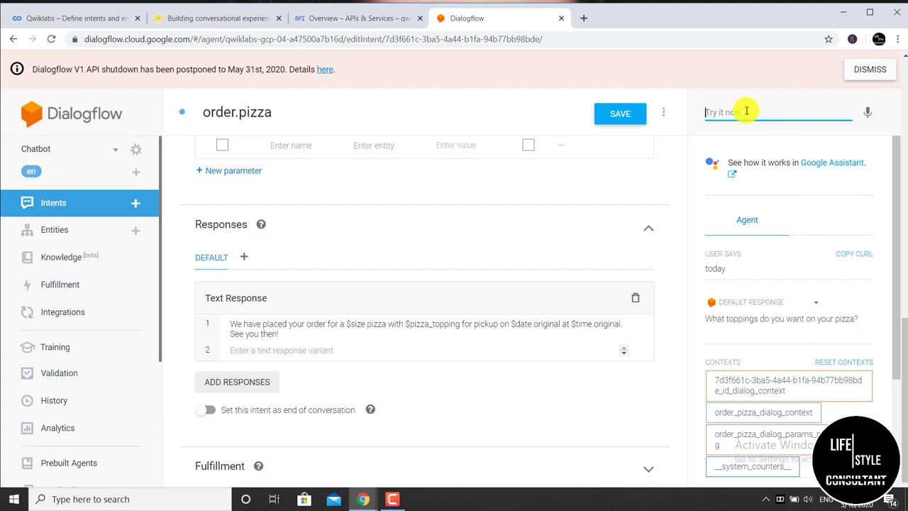
pyautogui.write('mush')
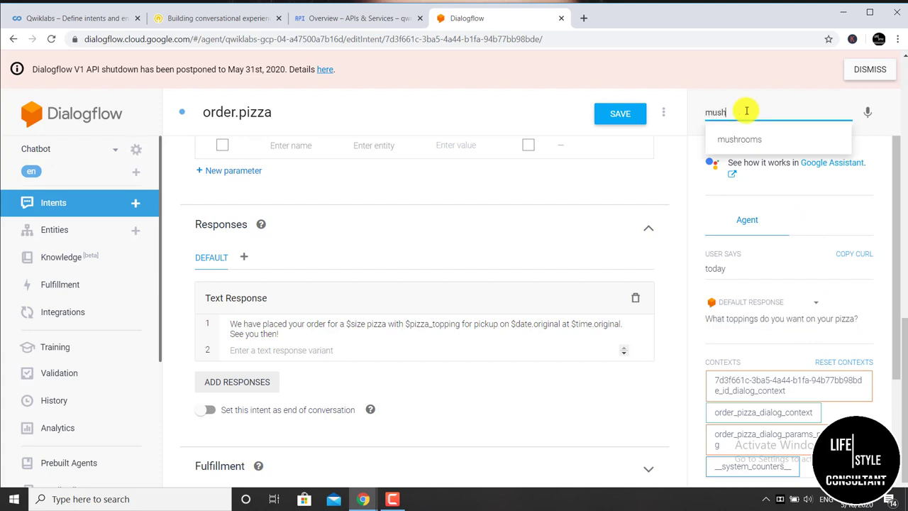
pyautogui.write('rooms')
pyautogui.press('Return')
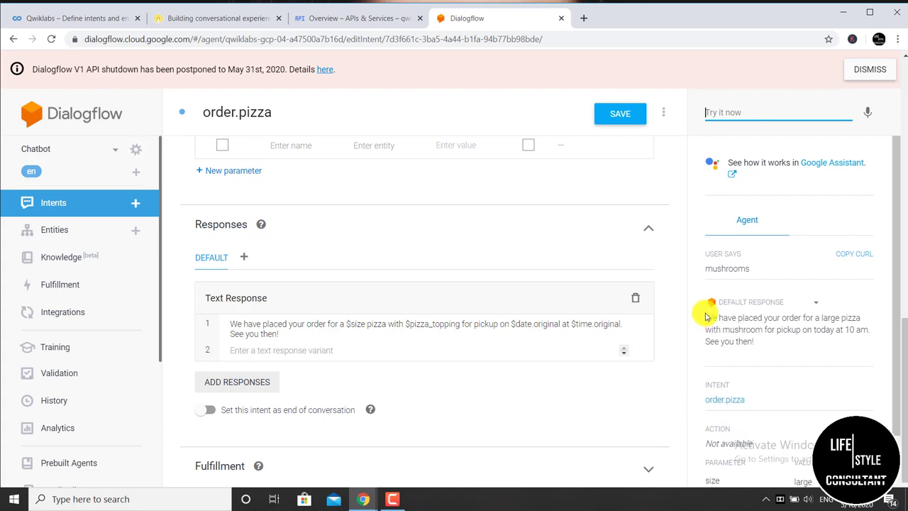
pyautogui.click(709, 313)
pyautogui.moveTo(709, 313); pyautogui.dragTo(758, 348)
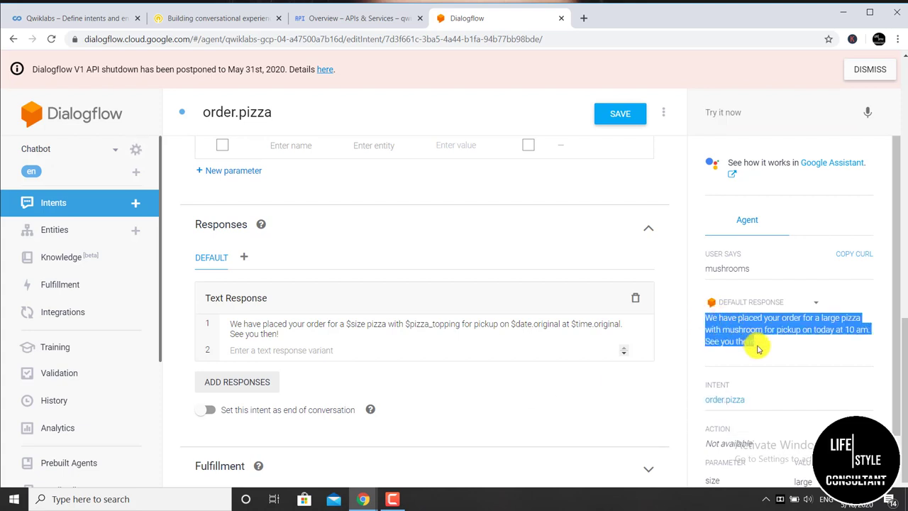
pyautogui.click(758, 348)
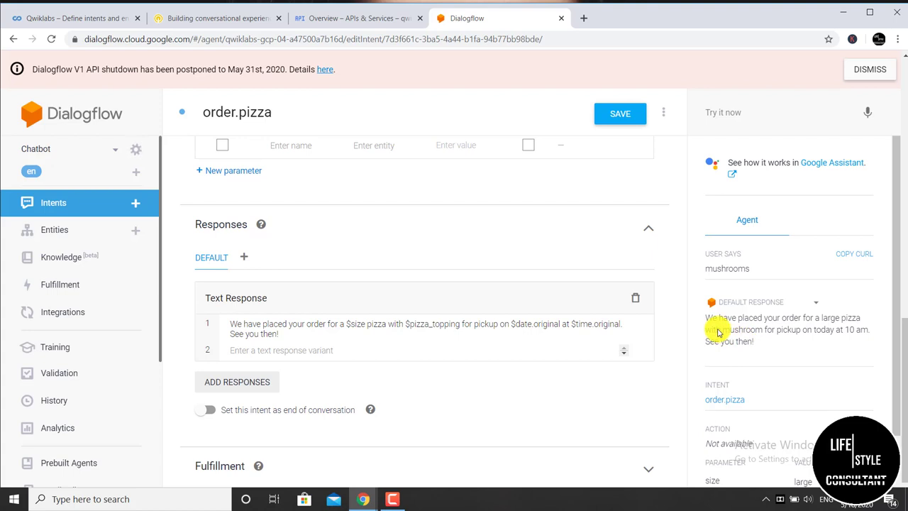
pyautogui.moveTo(708, 319); pyautogui.dragTo(750, 343)
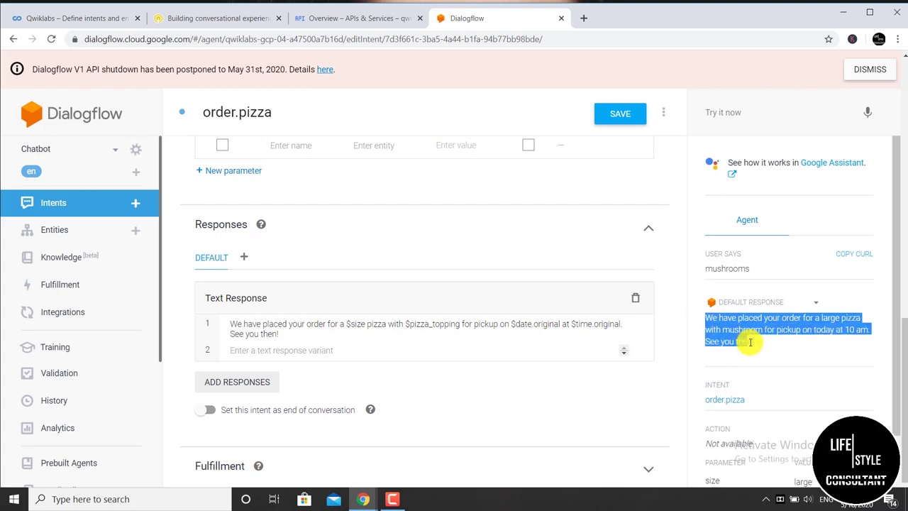
pyautogui.click(752, 344)
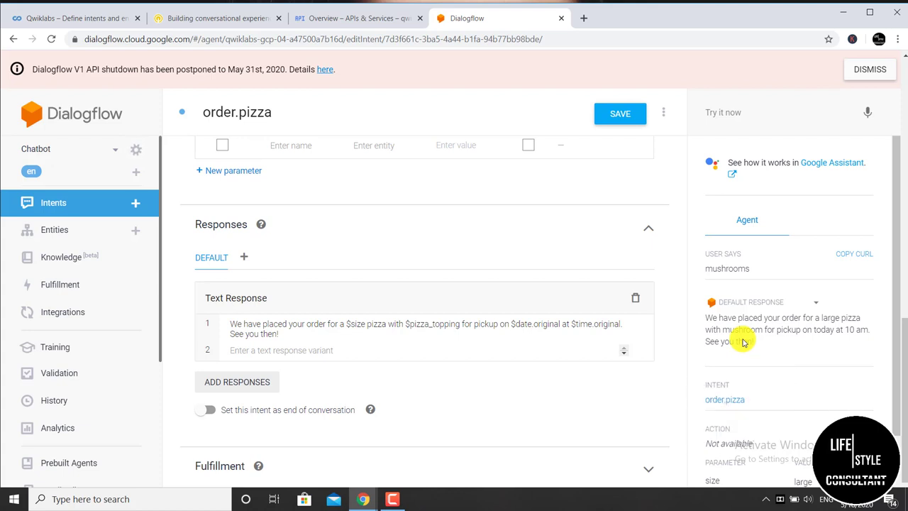
# Step: Start a new entity named drink and open its first entry row for editing
pyautogui.click(136, 233)
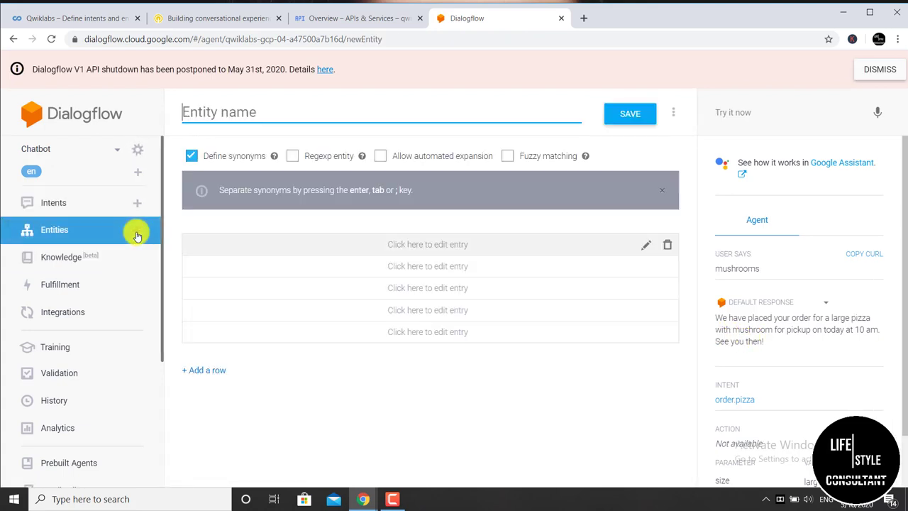
pyautogui.click(247, 117)
pyautogui.write('drink')
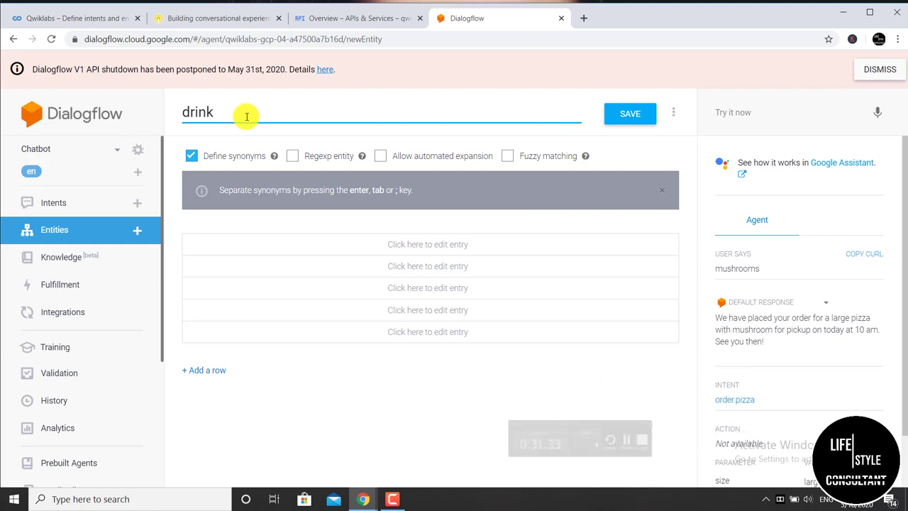
pyautogui.click(274, 254)
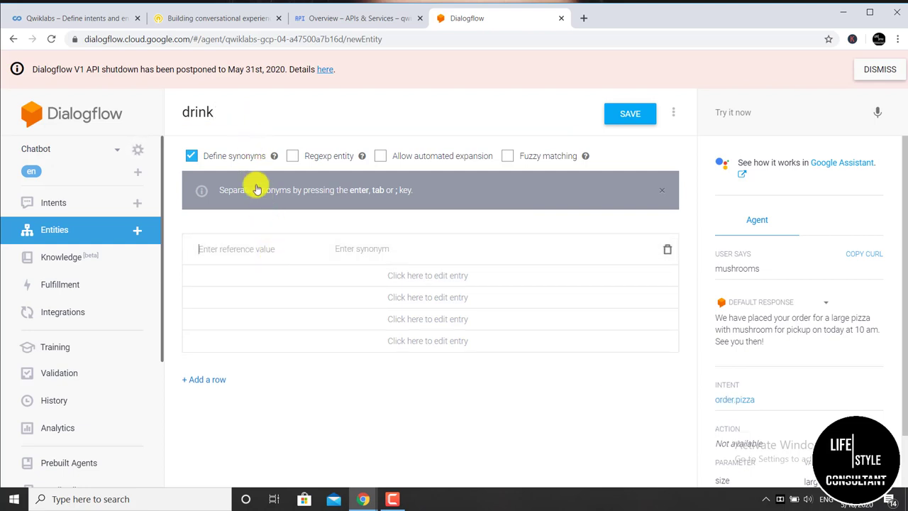
# Step: Find the drink values in Task 9 of the Qwiklabs lab instructions and copy "smoothie"
pyautogui.click(213, 22)
pyautogui.scroll(-9, 392, 293)
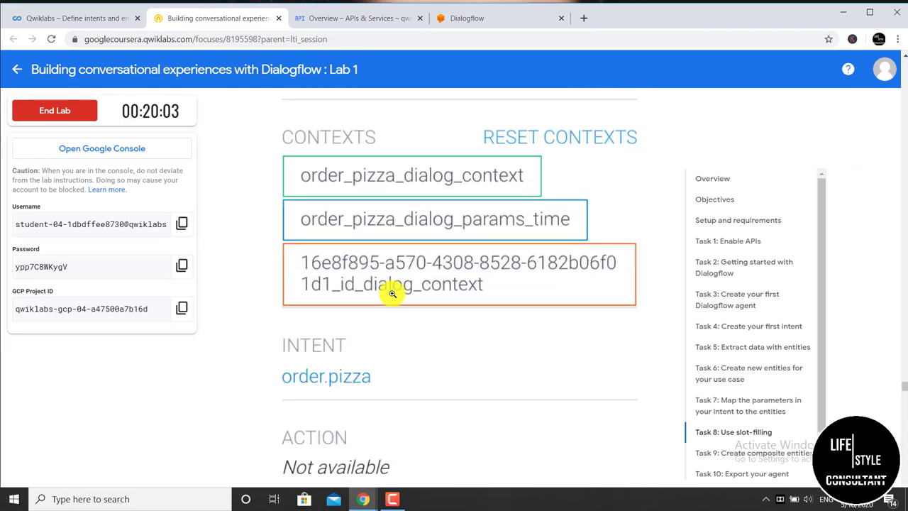
pyautogui.scroll(-2, 391, 293)
pyautogui.scroll(-7, 392, 293)
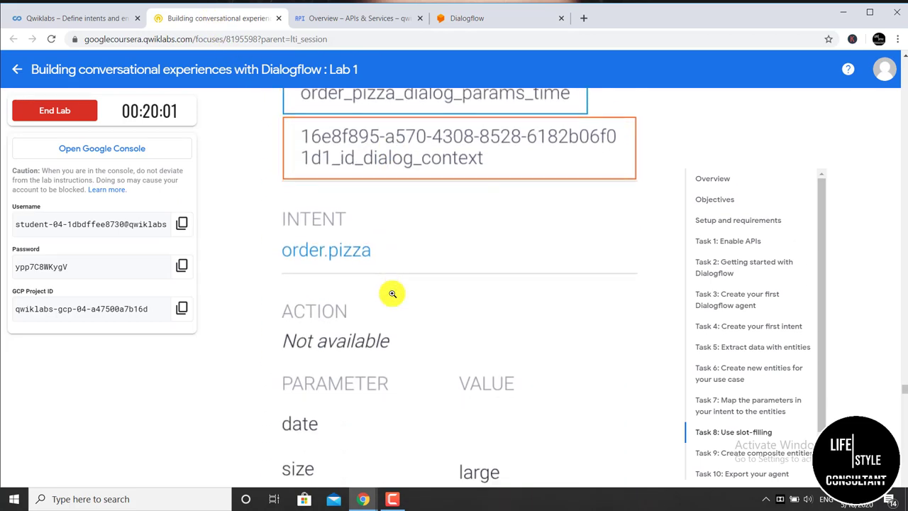
pyautogui.scroll(-20, 392, 293)
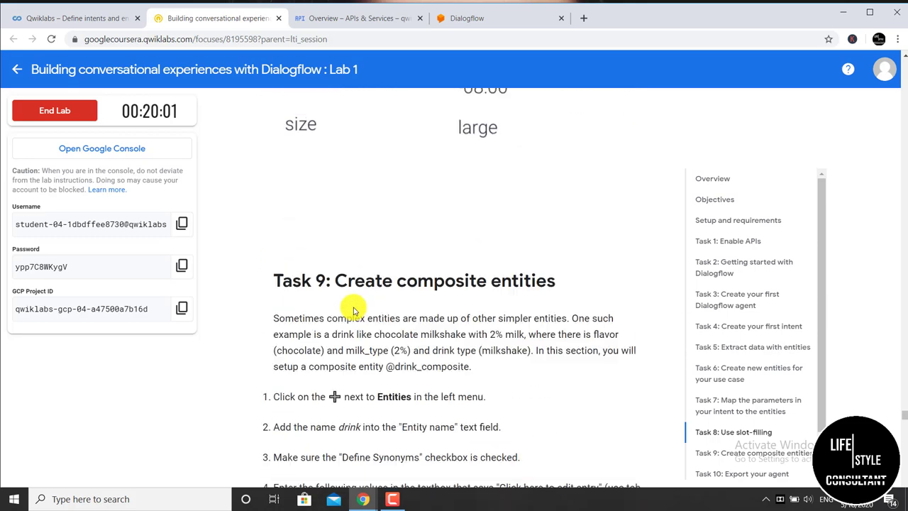
pyautogui.scroll(3, 353, 307)
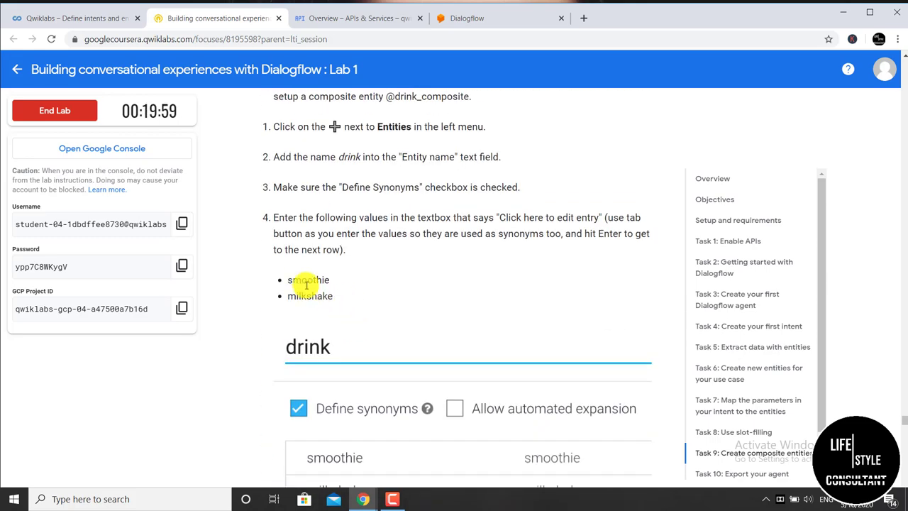
pyautogui.moveTo(288, 278); pyautogui.dragTo(329, 279)
pyautogui.moveTo(325, 279); pyautogui.dragTo(332, 280)
pyautogui.rightClick(333, 279)
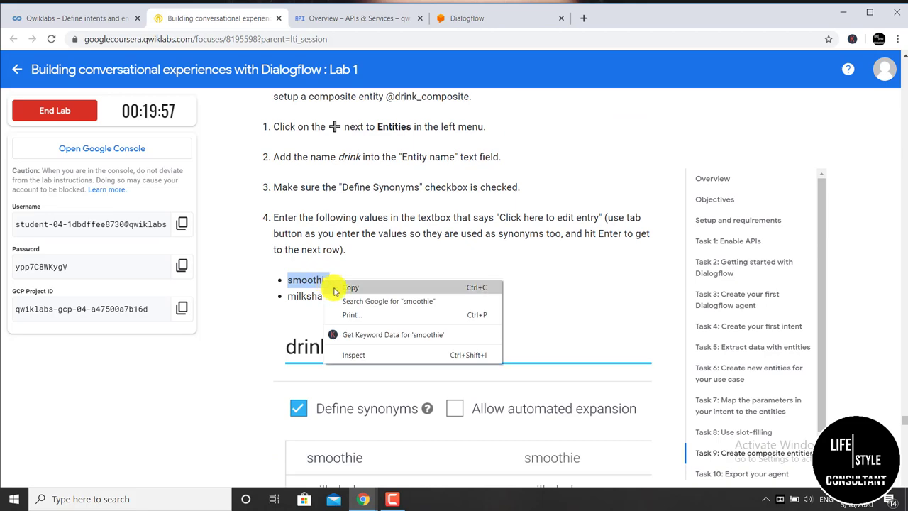
pyautogui.click(358, 286)
# Step: Back in the Dialogflow drink entity, add the copied value smoothie as the first entry, with smoothie as its synonym
pyautogui.click(467, 18)
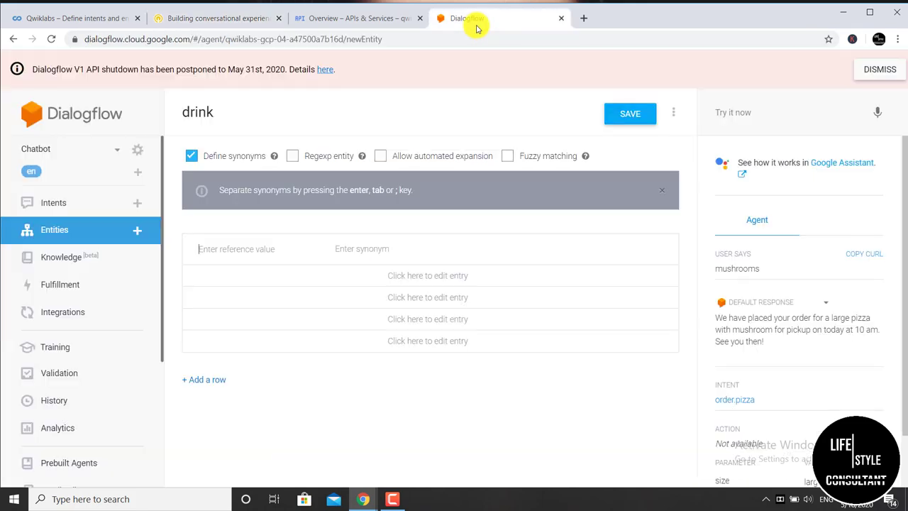
pyautogui.click(220, 257)
pyautogui.rightClick(217, 240)
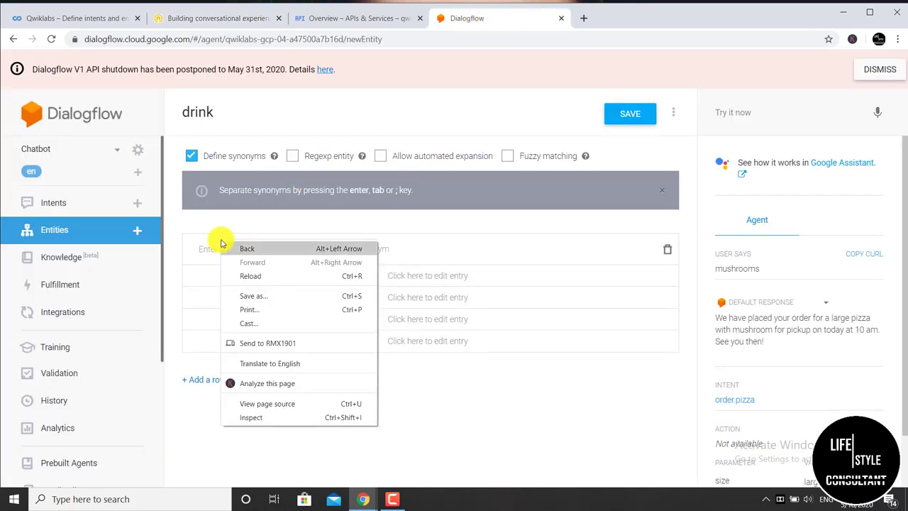
pyautogui.click(207, 253)
pyautogui.rightClick(210, 256)
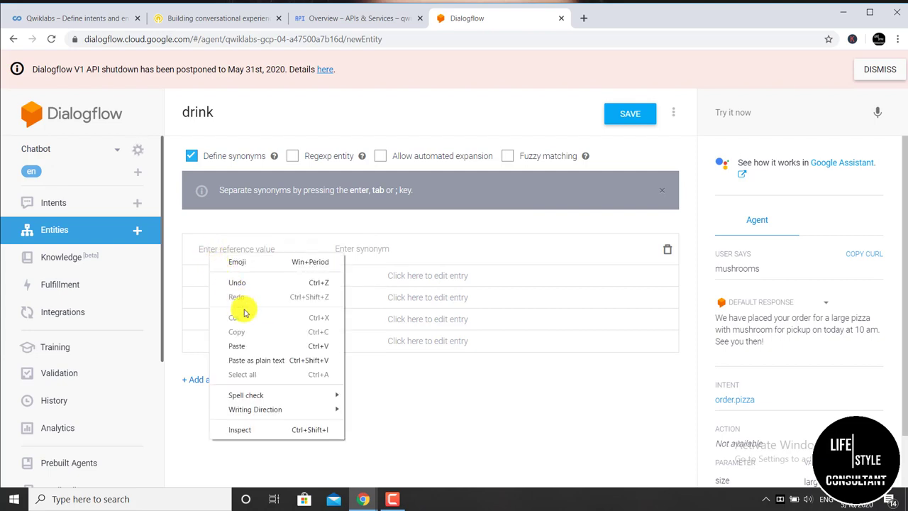
pyautogui.click(241, 346)
pyautogui.press('Tab')
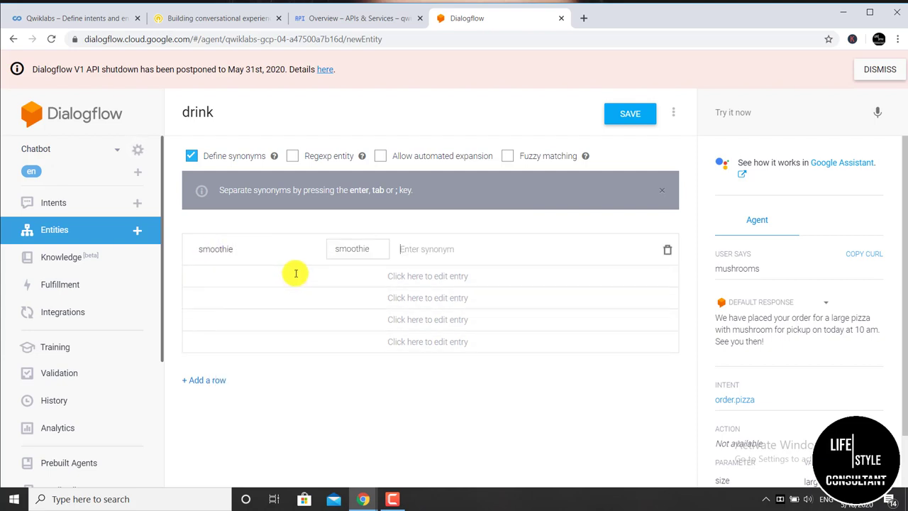
# Step: Copy "milkshake" from the lab instructions and add it as the drink entity's second entry, with milkshake as its synonym
pyautogui.click(240, 282)
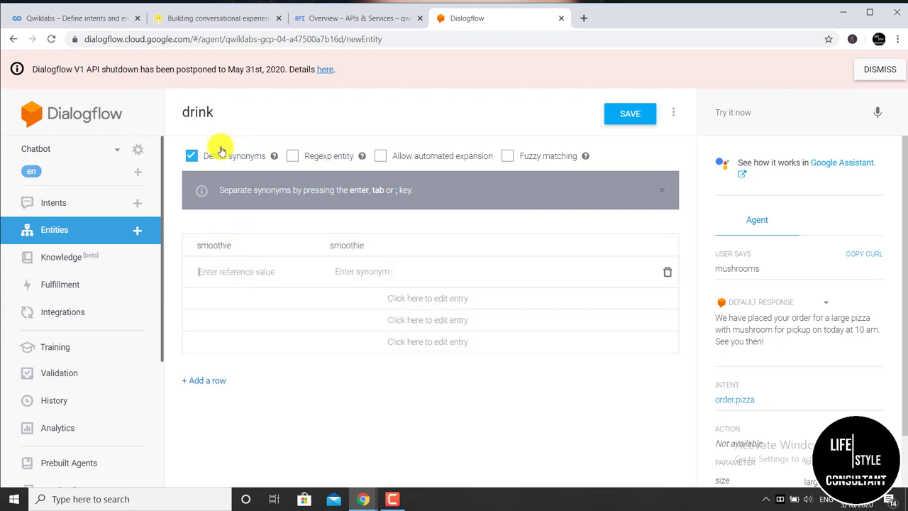
pyautogui.click(199, 17)
pyautogui.moveTo(337, 296); pyautogui.dragTo(285, 297)
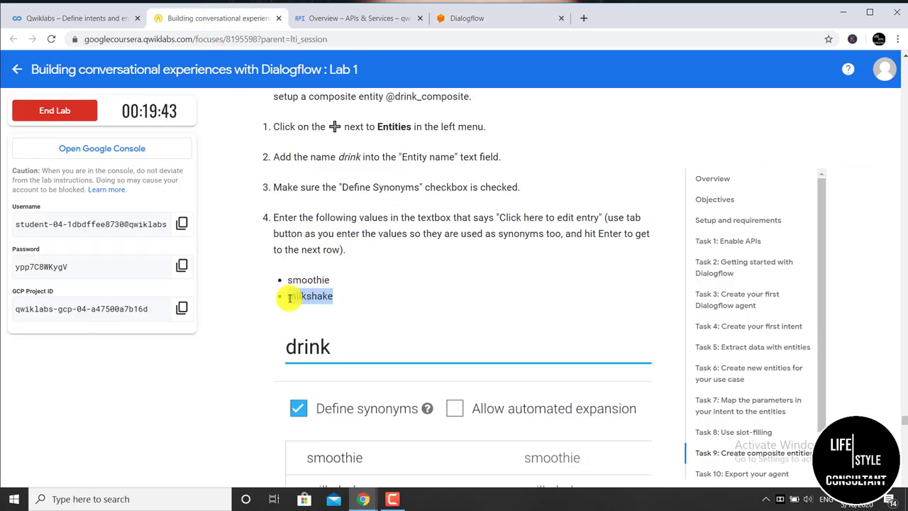
pyautogui.rightClick(290, 299)
pyautogui.click(323, 308)
pyautogui.click(444, 17)
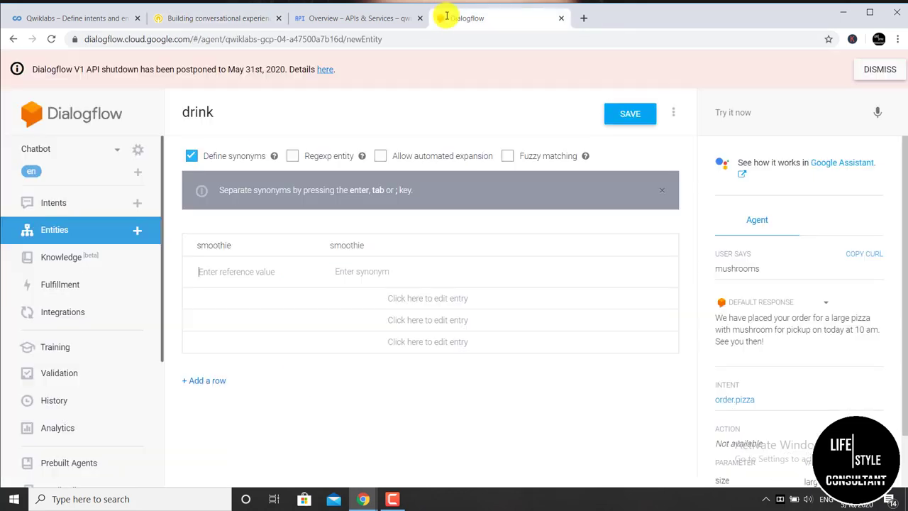
pyautogui.rightClick(229, 274)
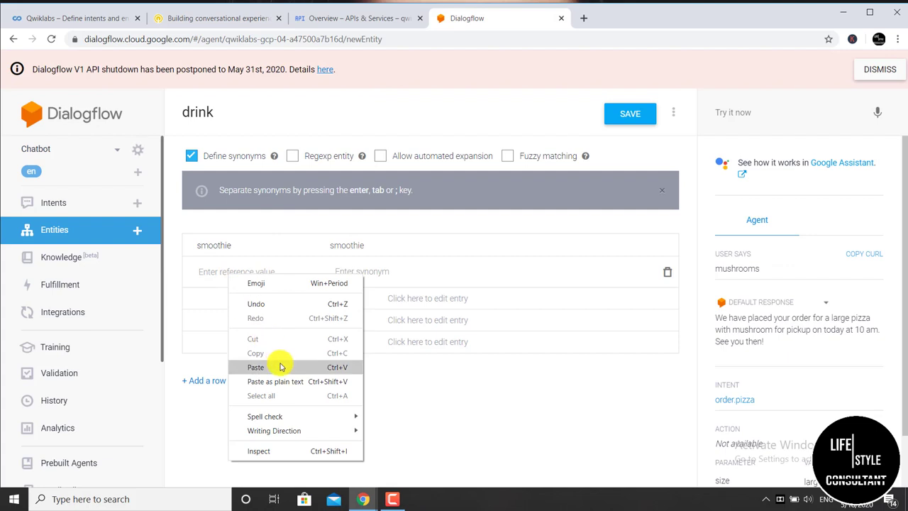
pyautogui.click(256, 367)
pyautogui.press('Tab')
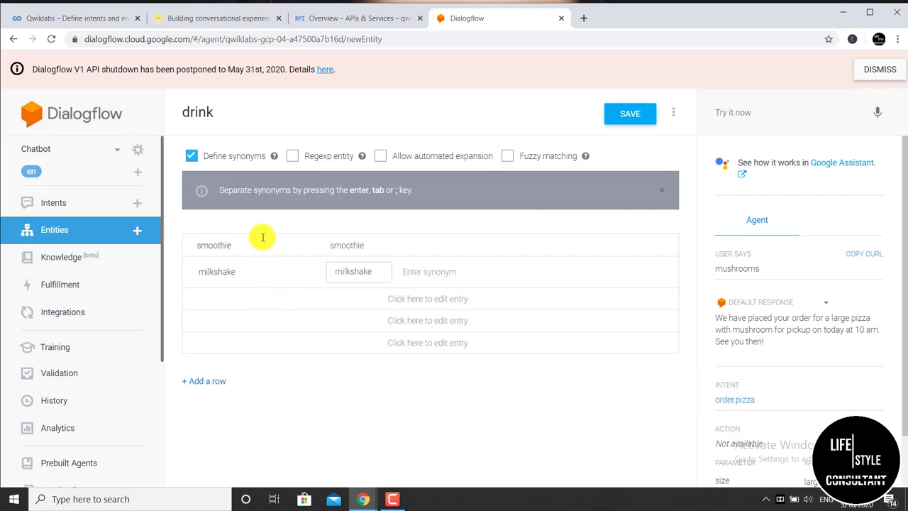
# Step: Find the flavor values table in the lab instructions and copy the value "chocolate"
pyautogui.click(225, 21)
pyautogui.press('pagedown')
pyautogui.press('pagedown')
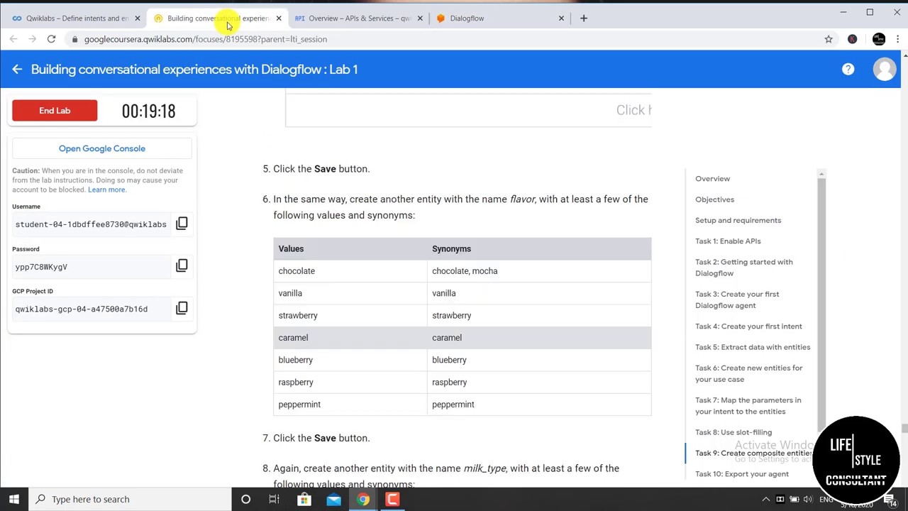
pyautogui.doubleClick(286, 152)
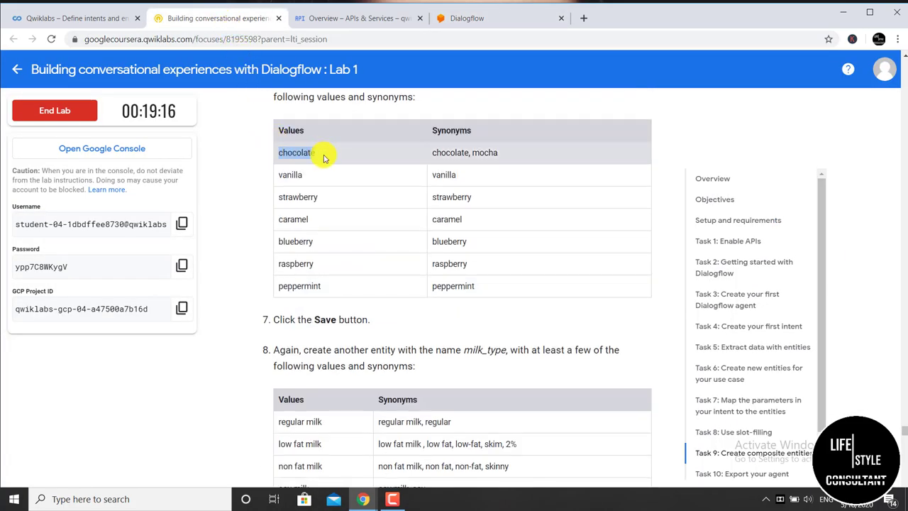
pyautogui.click(320, 154)
pyautogui.doubleClick(292, 149)
pyautogui.rightClick(293, 151)
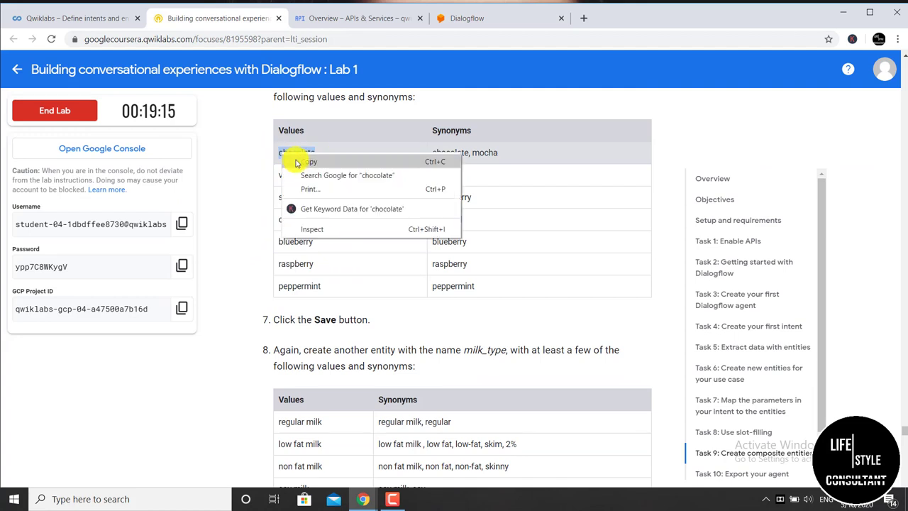
pyautogui.click(302, 159)
# Step: Add the copied value chocolate as the drink entity's third entry, with chocolate as its synonym
pyautogui.click(449, 25)
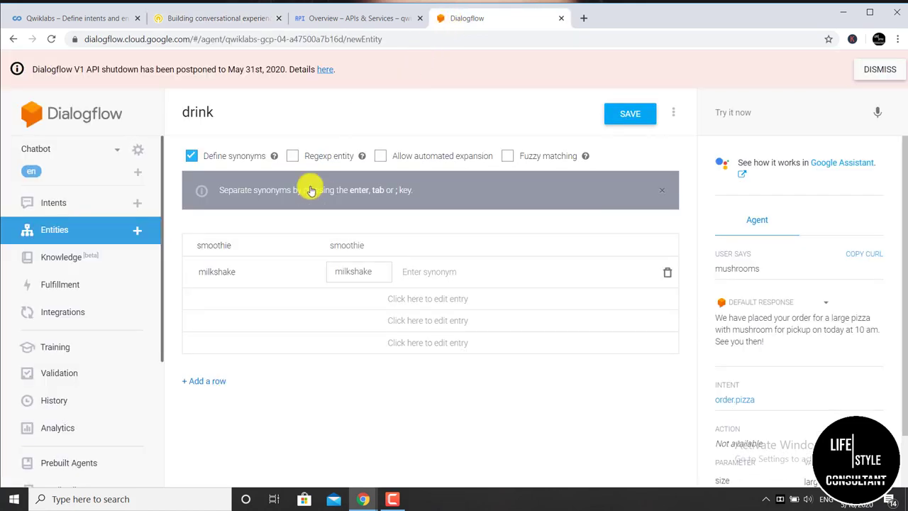
pyautogui.click(213, 293)
pyautogui.rightClick(216, 300)
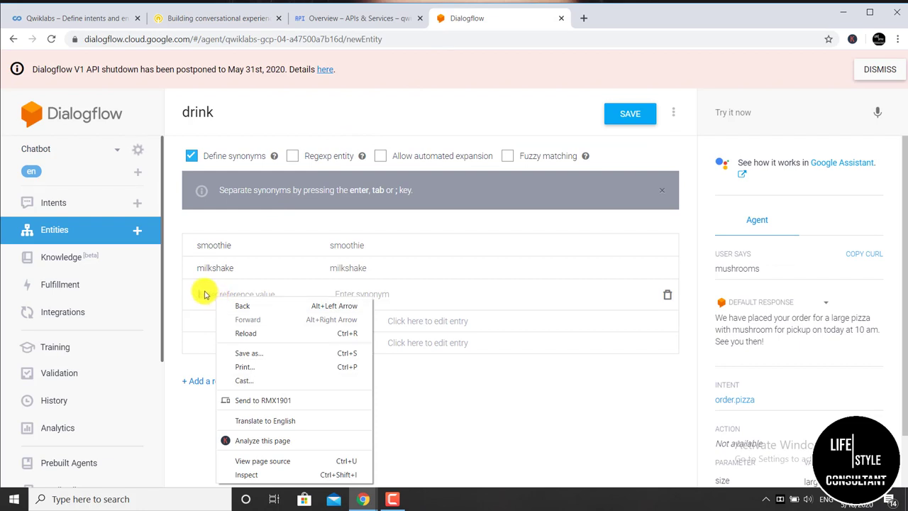
pyautogui.click(202, 290)
pyautogui.hotkey('ctrl', 'v')
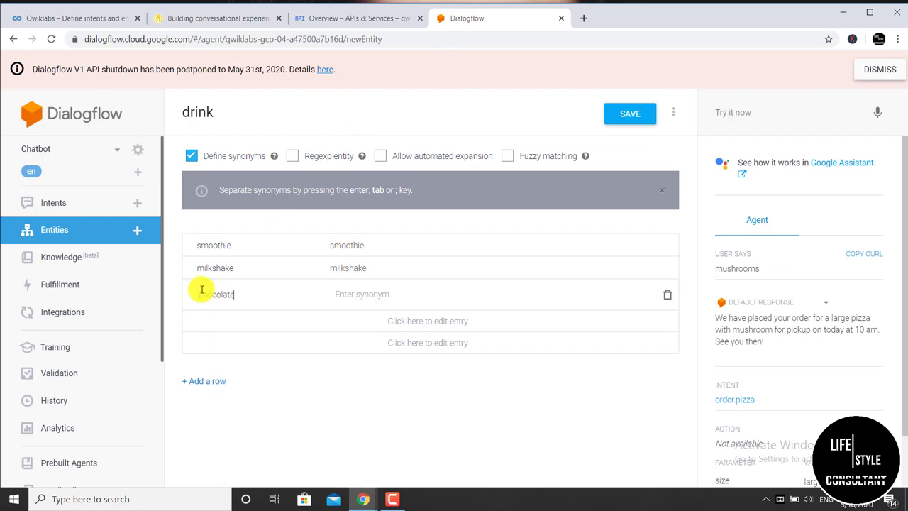
pyautogui.press('Tab')
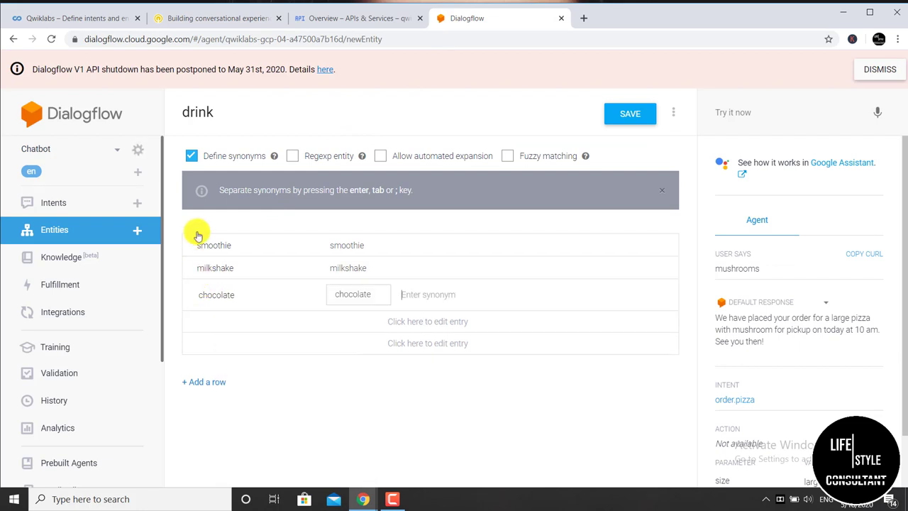
# Step: Copy "mocha" from the lab's synonyms column and add it as a second synonym of the chocolate entry
pyautogui.click(190, 21)
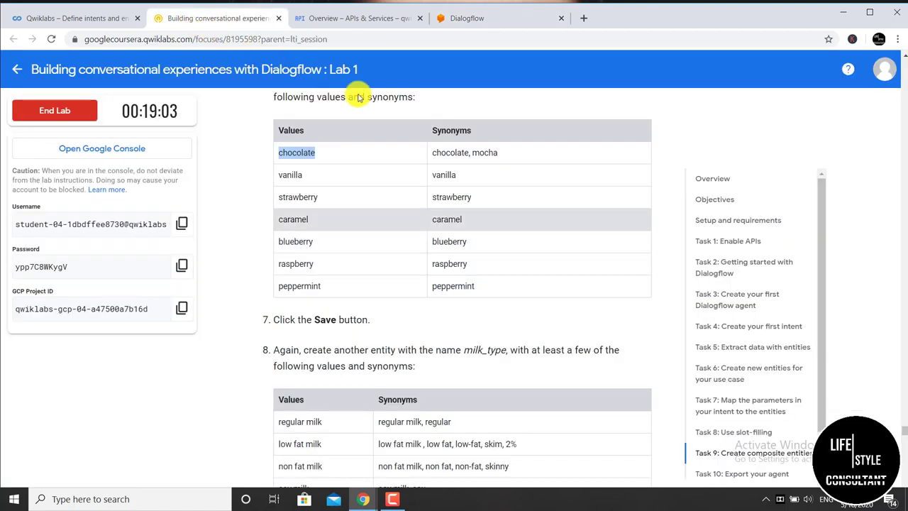
pyautogui.moveTo(499, 153); pyautogui.dragTo(471, 153)
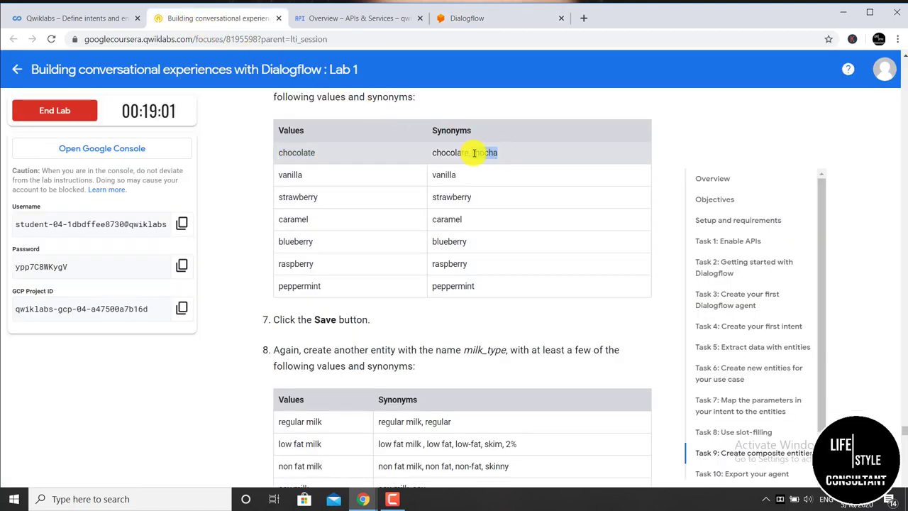
pyautogui.rightClick(480, 153)
pyautogui.click(497, 161)
pyautogui.click(495, 21)
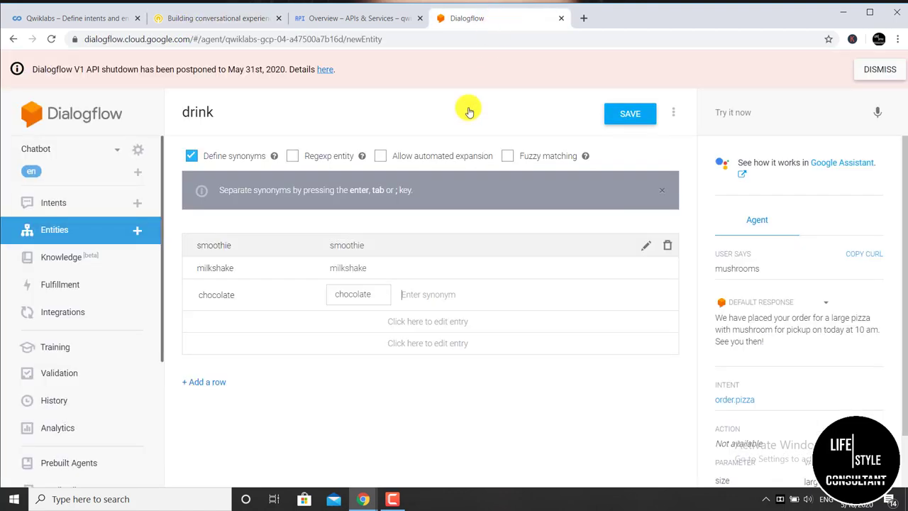
pyautogui.hotkey('ctrl', 'v')
pyautogui.press('Return')
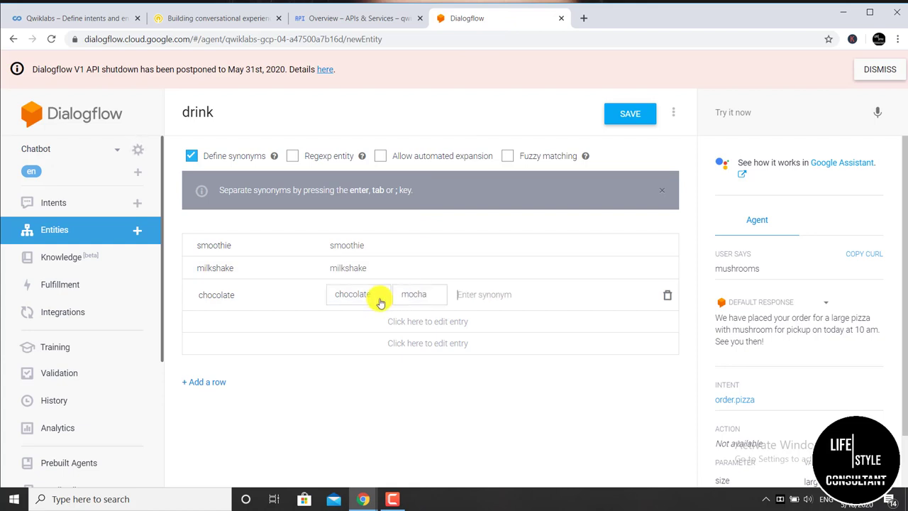
# Step: Copy "vanilla" from the lab's flavor table and add it as the drink entity's fourth entry, with vanilla as its synonym
pyautogui.click(261, 323)
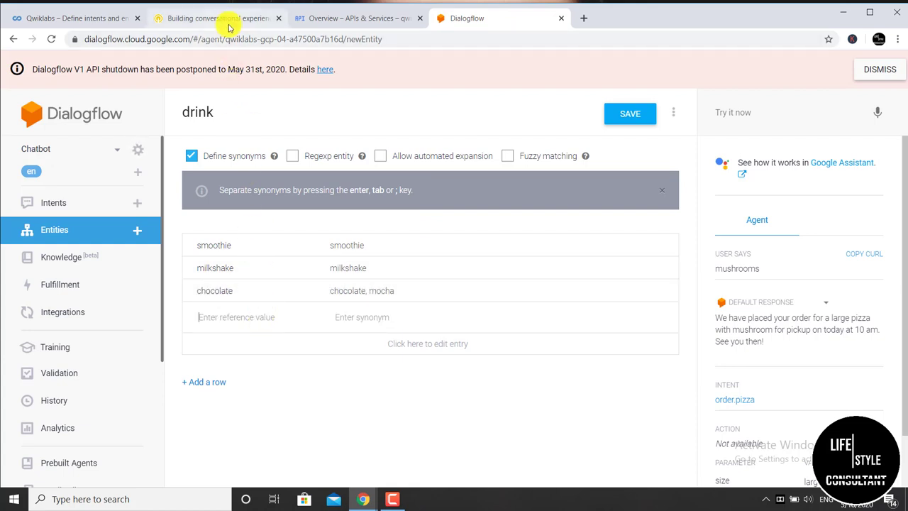
pyautogui.click(227, 19)
pyautogui.moveTo(312, 220); pyautogui.dragTo(286, 228)
pyautogui.click(304, 203)
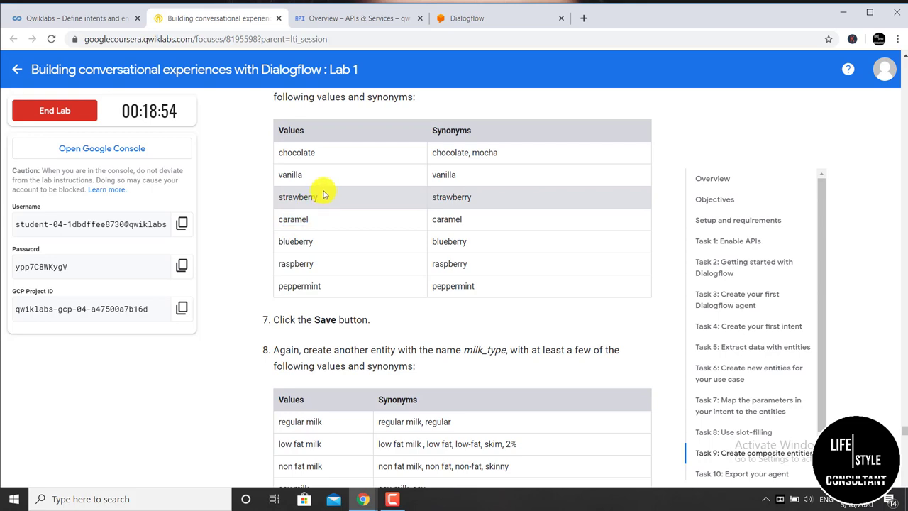
pyautogui.moveTo(306, 176); pyautogui.dragTo(277, 182)
pyautogui.rightClick(286, 175)
pyautogui.click(330, 180)
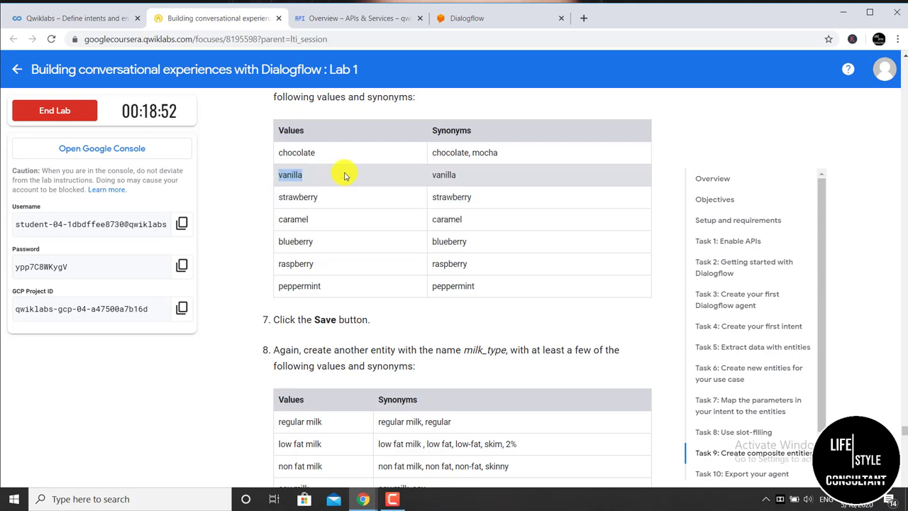
pyautogui.click(491, 18)
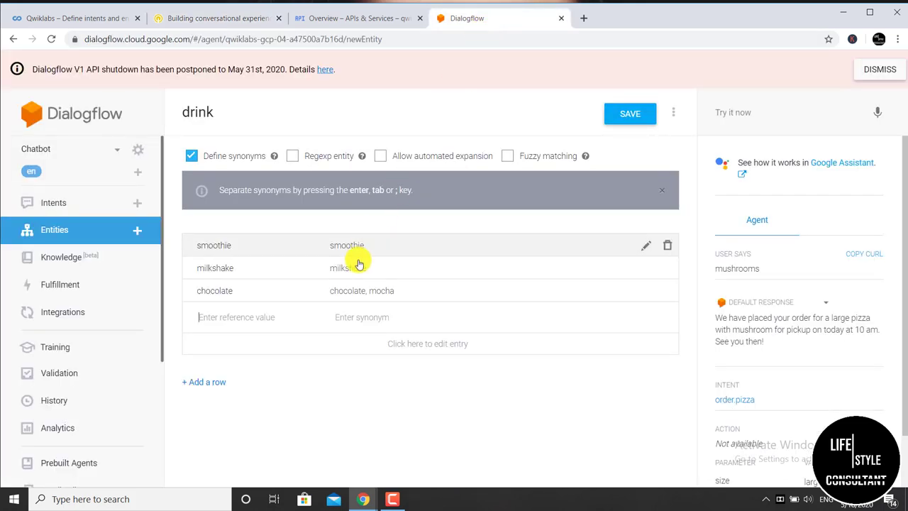
pyautogui.hotkey('ctrl', 'v')
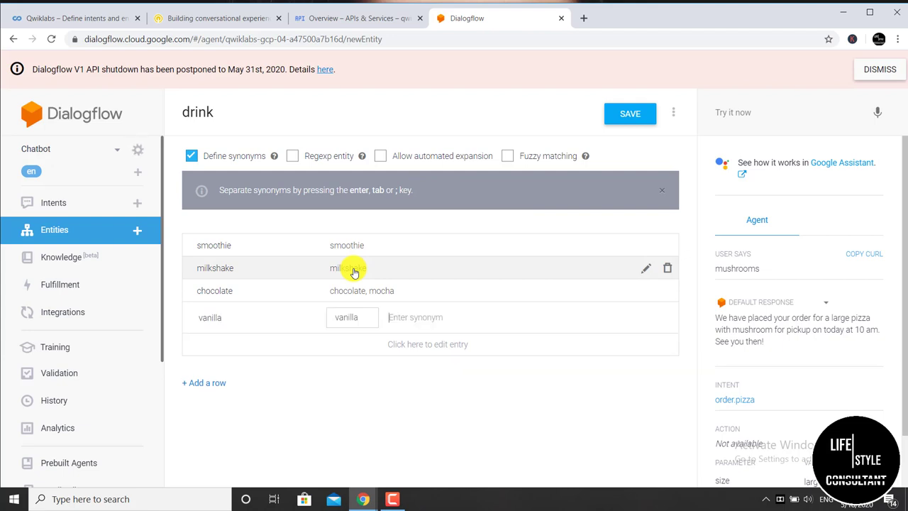
# Step: Add caramel as the drink entity's fifth entry, with caramel as its synonym
pyautogui.click(242, 341)
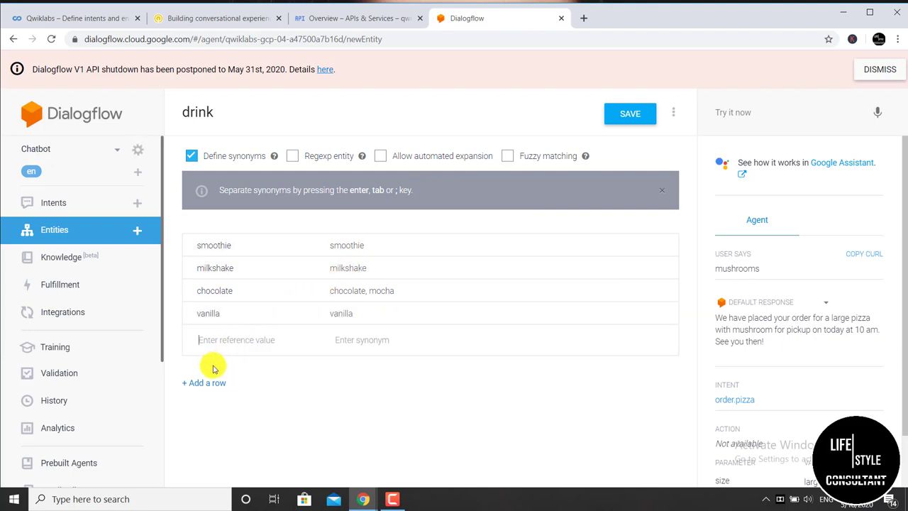
pyautogui.write('caramel')
pyautogui.press('Tab')
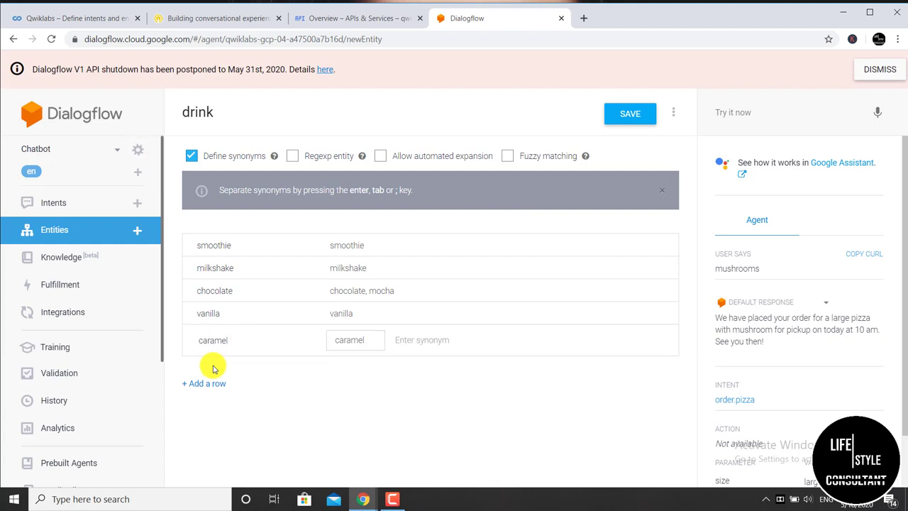
# Step: Add blueberry and raspberry as the drink entity's sixth and seventh entries, each with its own name as synonym
pyautogui.click(205, 383)
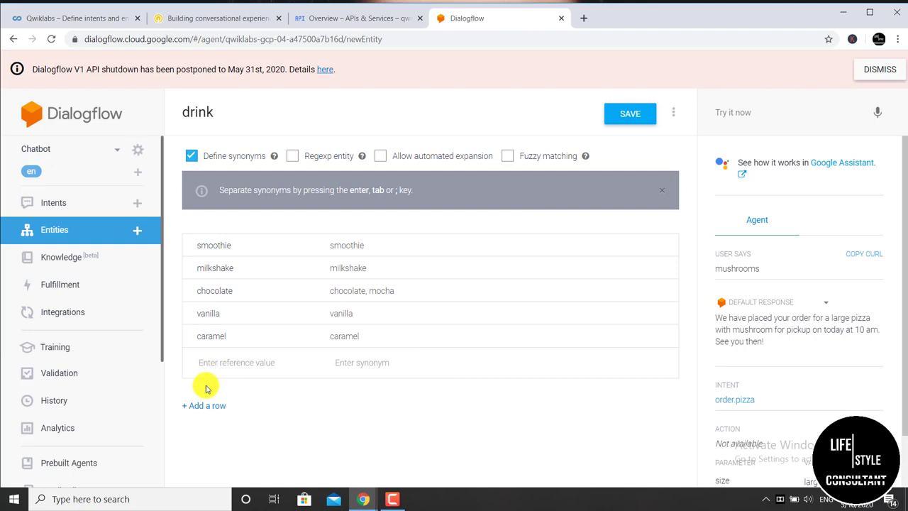
pyautogui.write('blue')
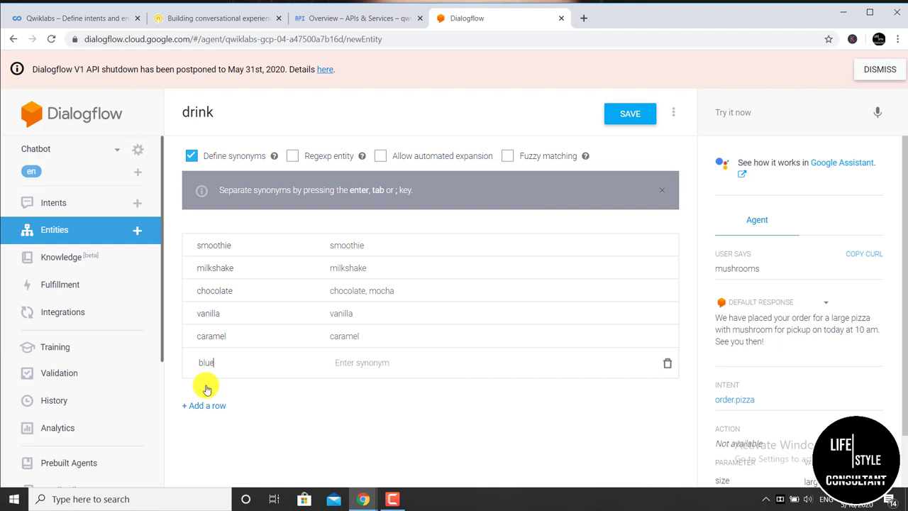
pyautogui.write('berry')
pyautogui.press('Tab')
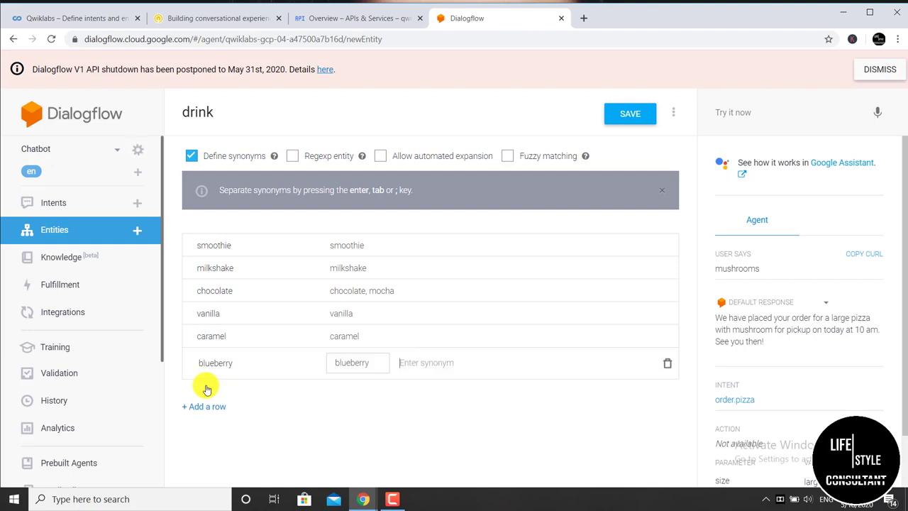
pyautogui.click(212, 407)
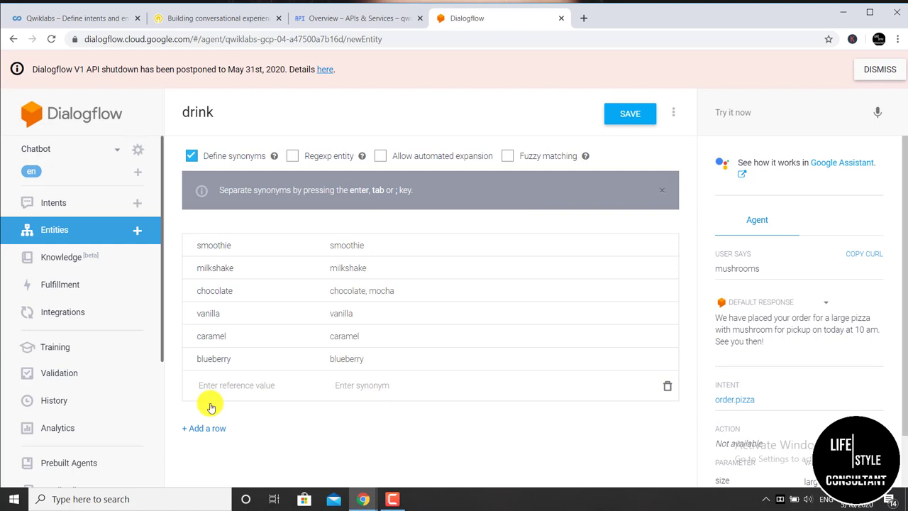
pyautogui.write('raspbe')
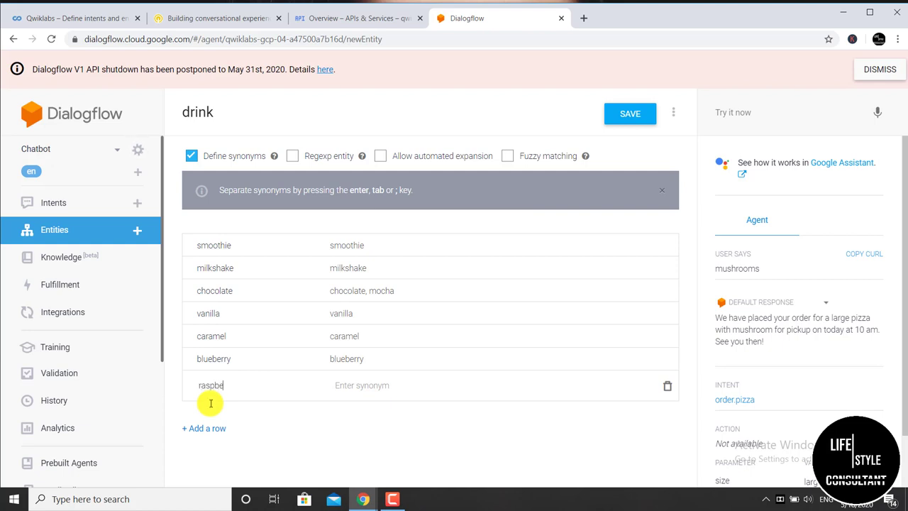
pyautogui.write('rry')
pyautogui.press('Tab')
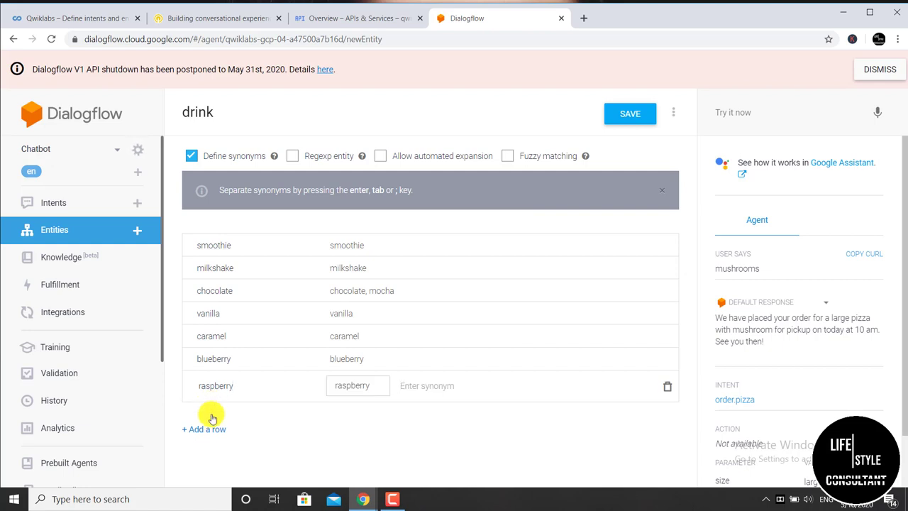
# Step: Add peppermint as the drink entity's eighth entry, with peppermint as its synonym, and save the entity
pyautogui.click(213, 432)
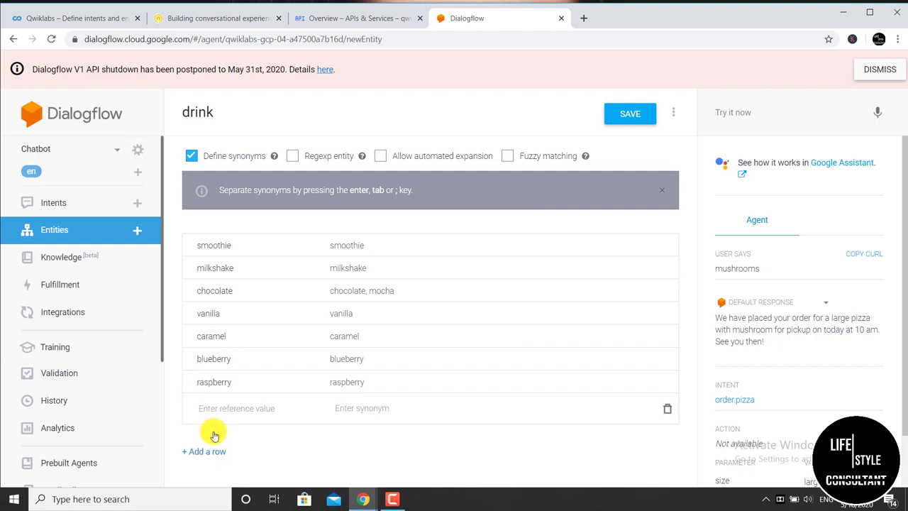
pyautogui.write('pe')
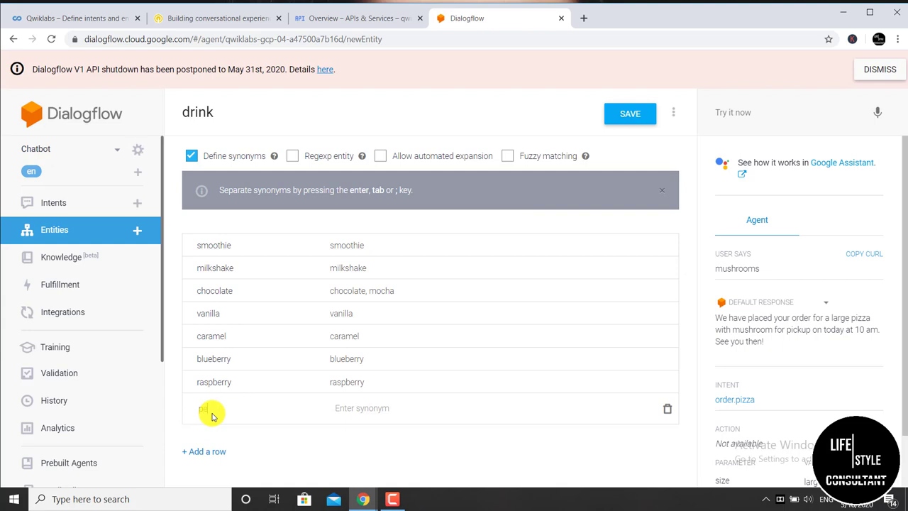
pyautogui.write('ppermint')
pyautogui.press('Return')
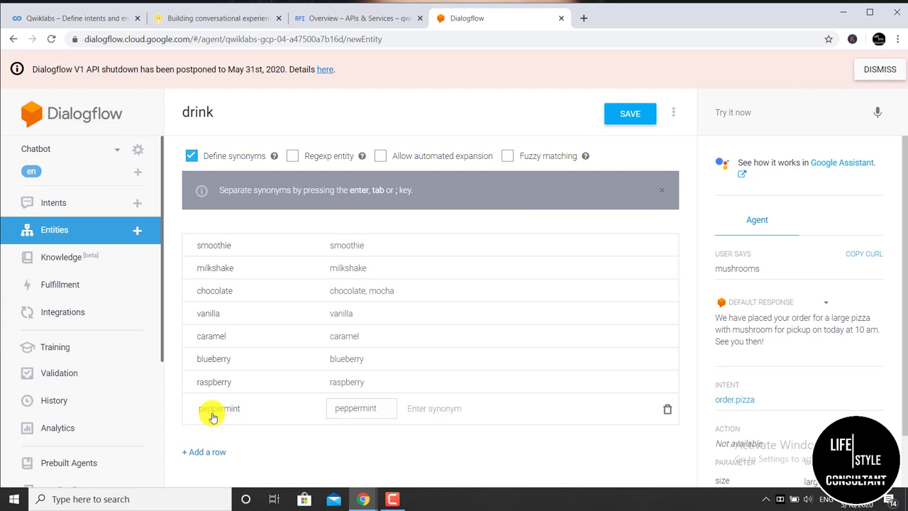
pyautogui.click(634, 116)
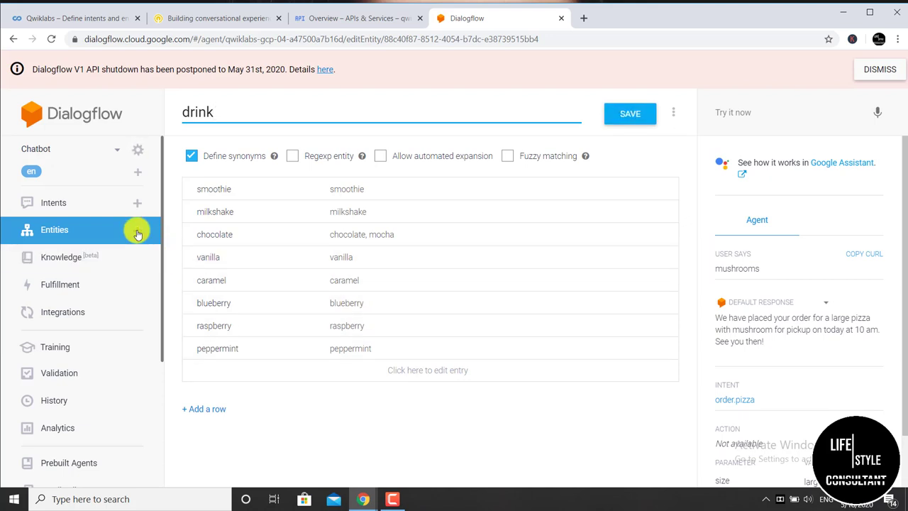
# Step: Create a new entity and name it milk_type
pyautogui.click(138, 230)
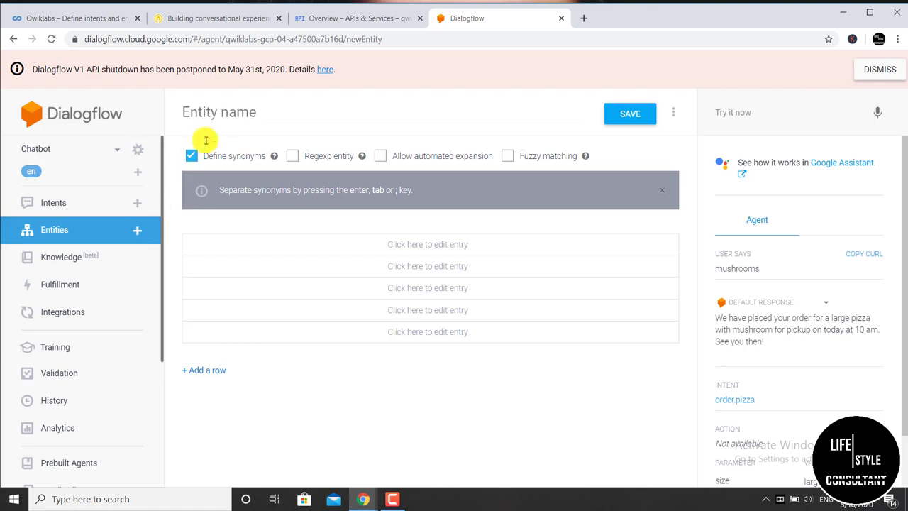
pyautogui.click(225, 113)
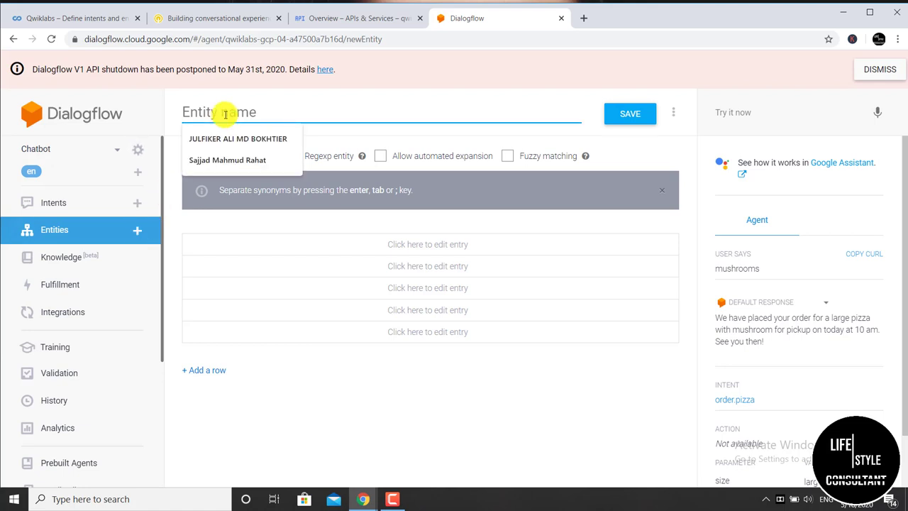
pyautogui.write('milk')
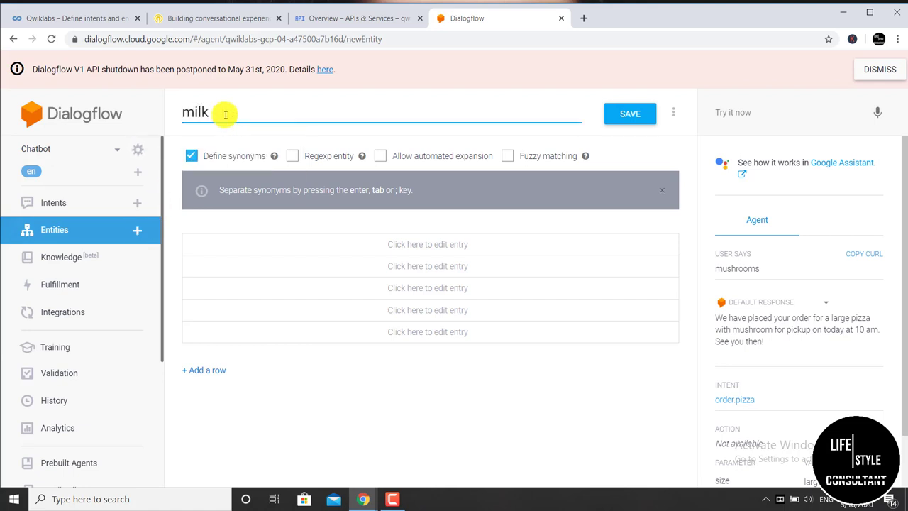
pyautogui.write('_type')
# Step: Add regular milk as the milk_type entity's first entry, with the synonyms regular milk and regular
pyautogui.click(240, 242)
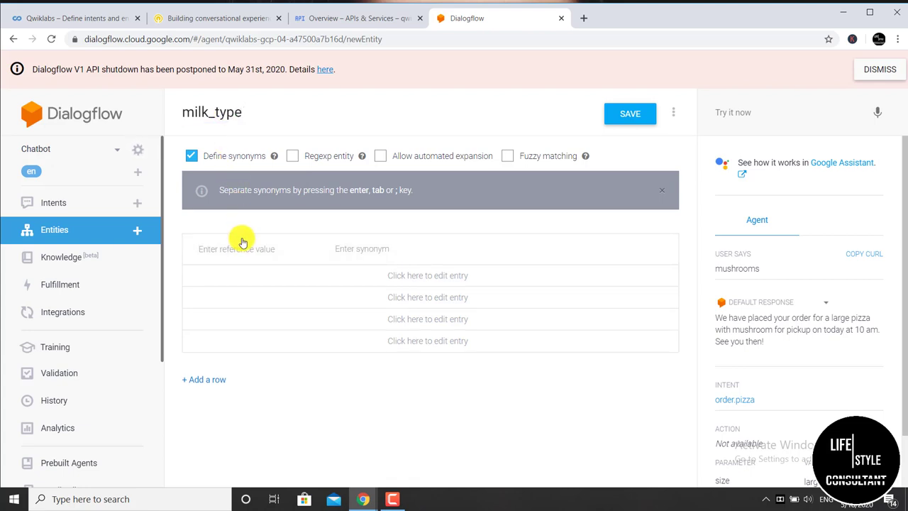
pyautogui.write('regular milk')
pyautogui.press('Tab')
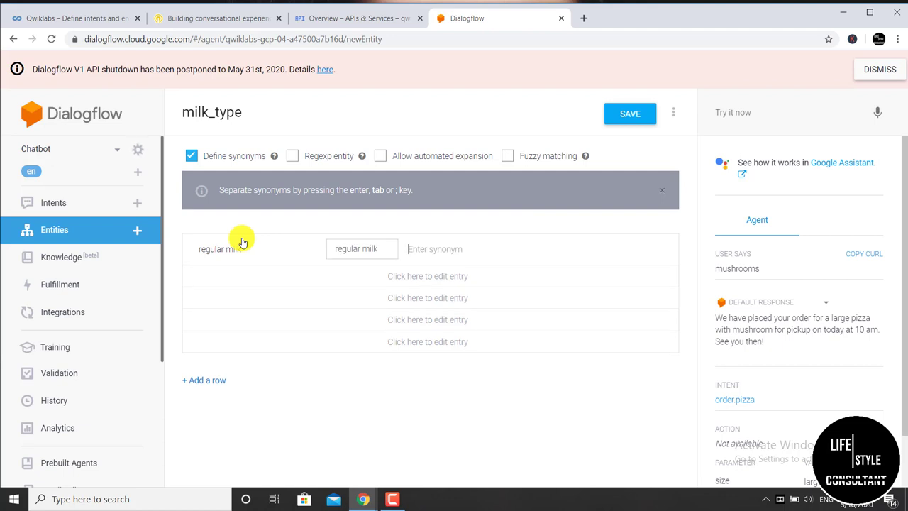
pyautogui.write('regular')
pyautogui.press('Tab')
# Step: Add low fat milk as the second milk_type entry, with the synonyms low fat milk, low fat, low-fat, skim and 2%
pyautogui.click(213, 278)
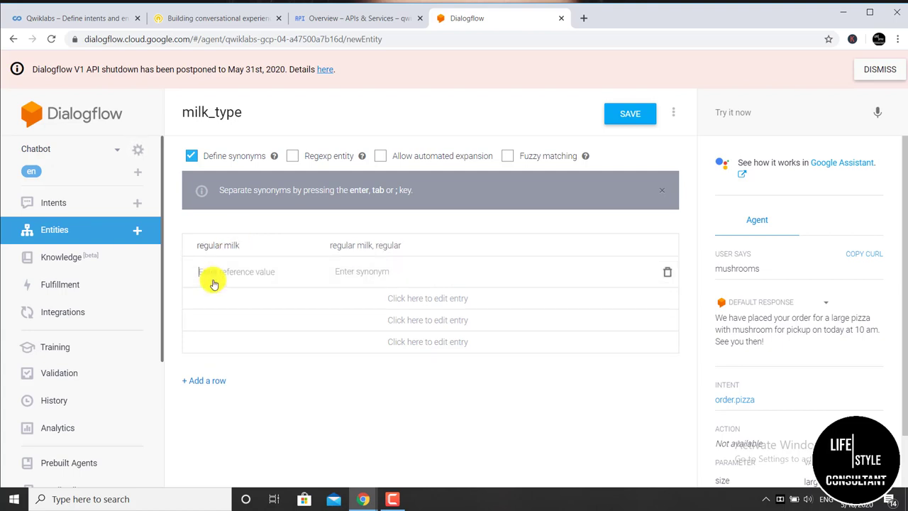
pyautogui.write('low fat milk')
pyautogui.press('Tab')
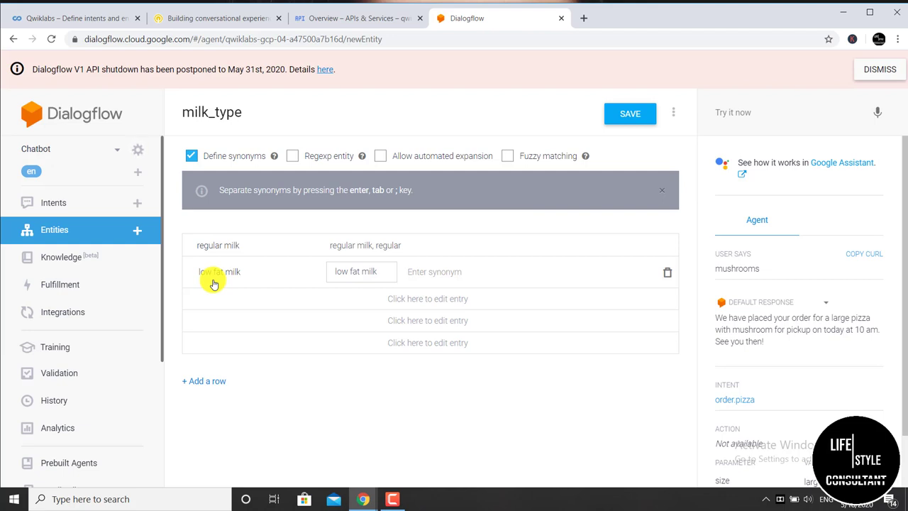
pyautogui.write('low fat')
pyautogui.press('Return')
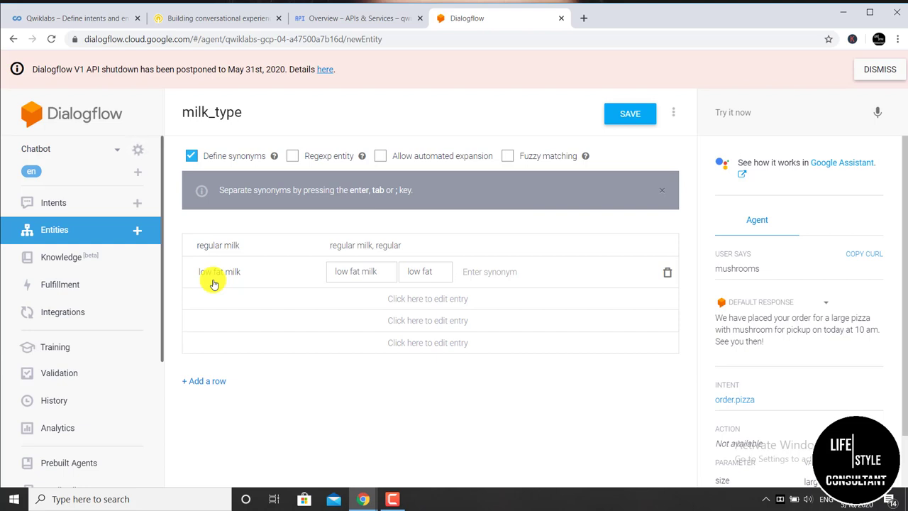
pyautogui.write('low-fat')
pyautogui.press('Return')
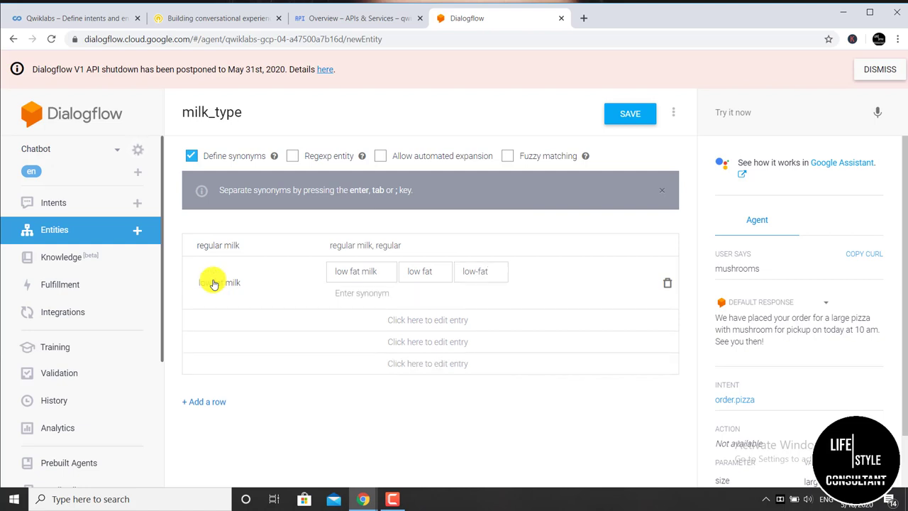
pyautogui.write('skim')
pyautogui.press('Return')
pyautogui.write('2')
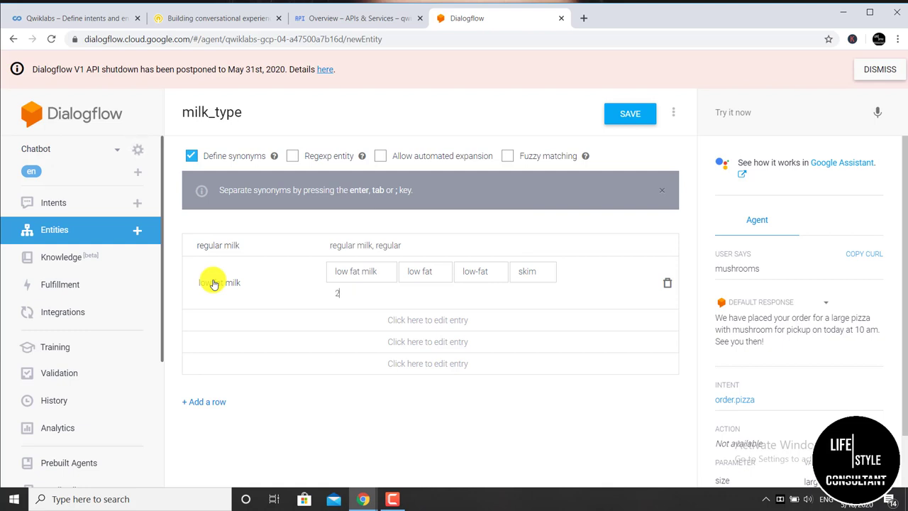
pyautogui.write('%')
pyautogui.press('Return')
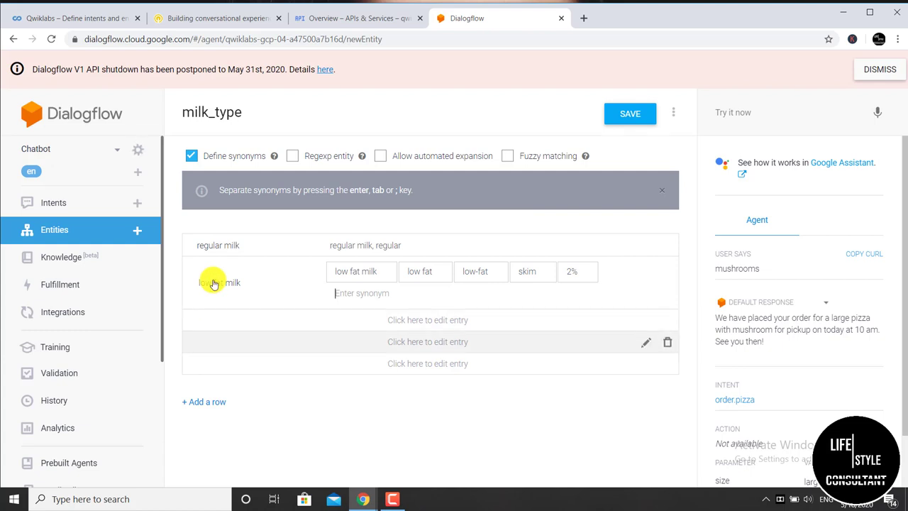
pyautogui.moveTo(422, 271)
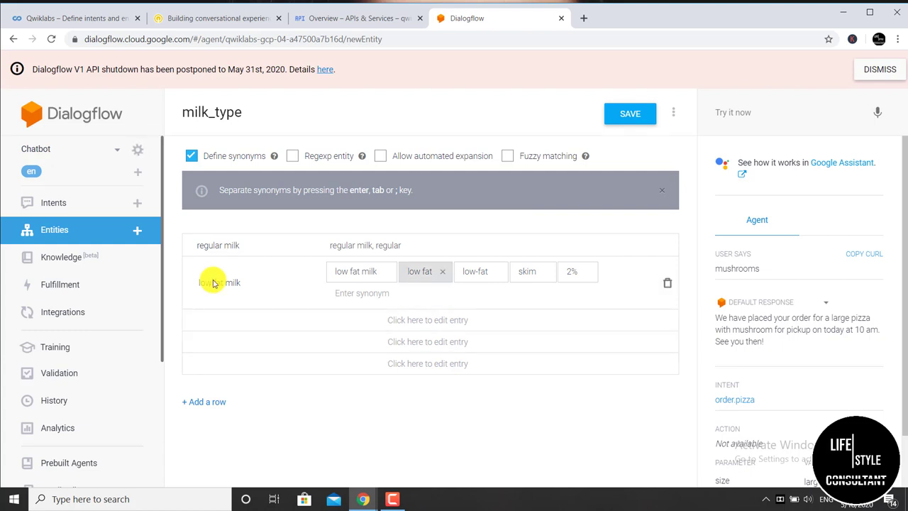
# Step: Enter non fat milk as the third milk_type entry's reference value and remove its misspelled synonym
pyautogui.click(239, 323)
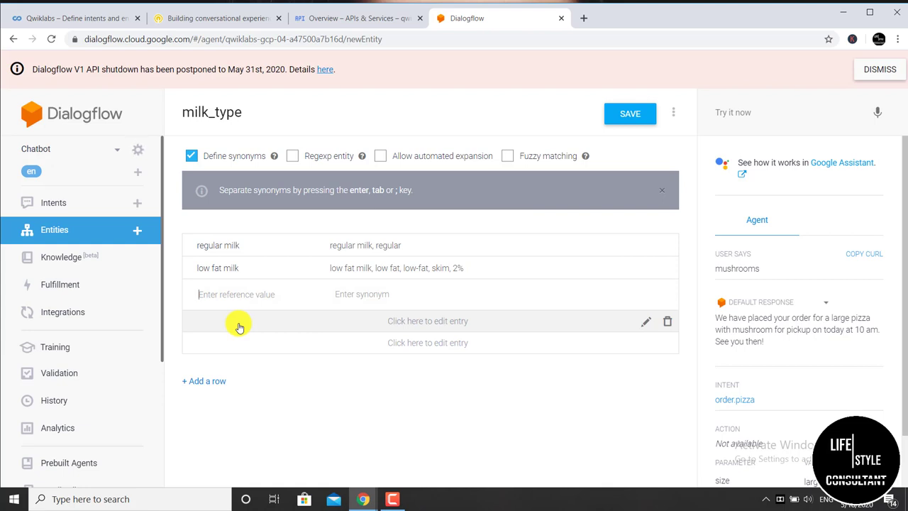
pyautogui.write('non fat m ilk')
pyautogui.press('Tab')
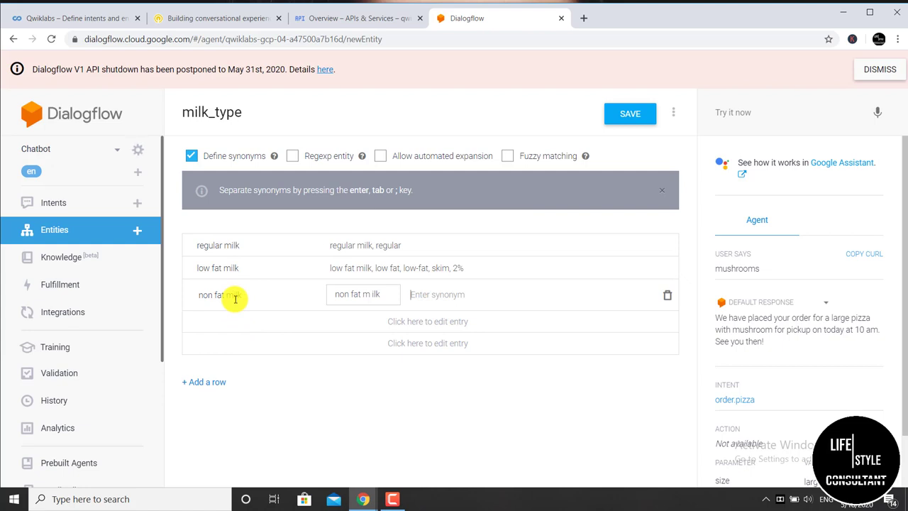
pyautogui.click(384, 297)
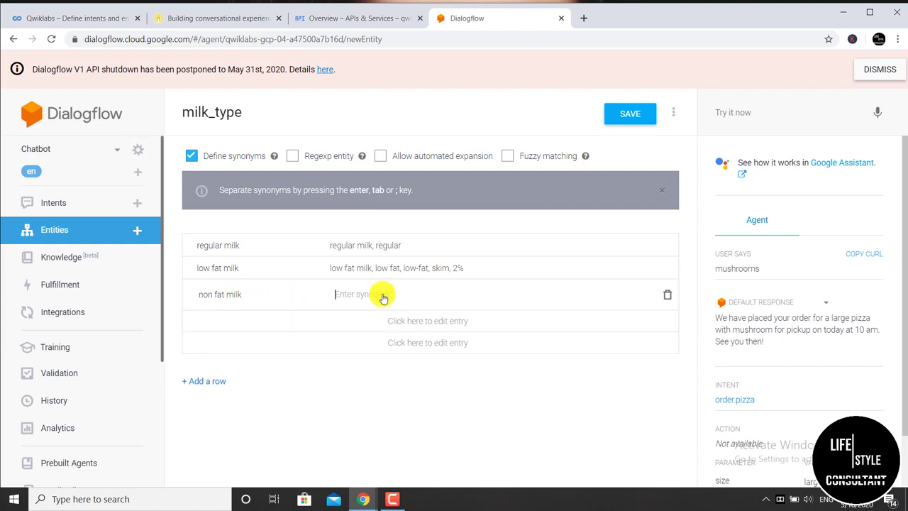
pyautogui.click(266, 298)
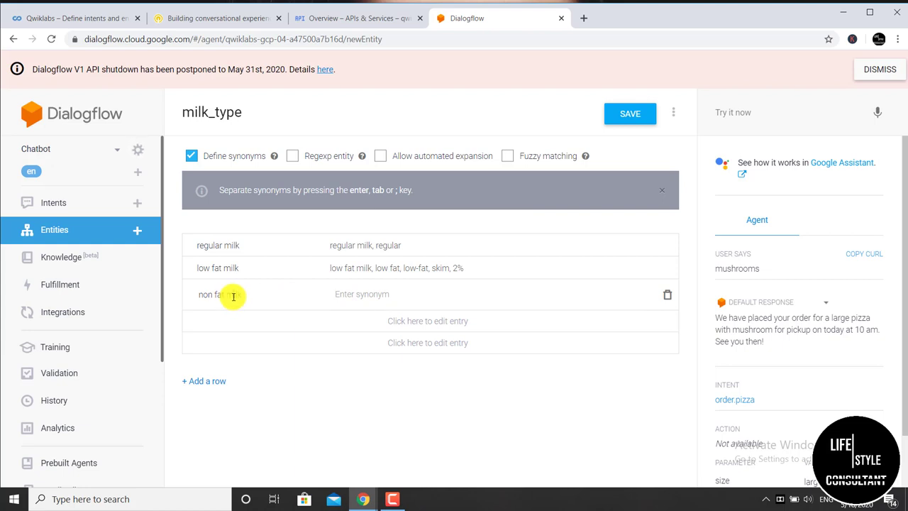
pyautogui.press('Left')
pyautogui.press('Left')
pyautogui.press('Left')
pyautogui.press('Tab')
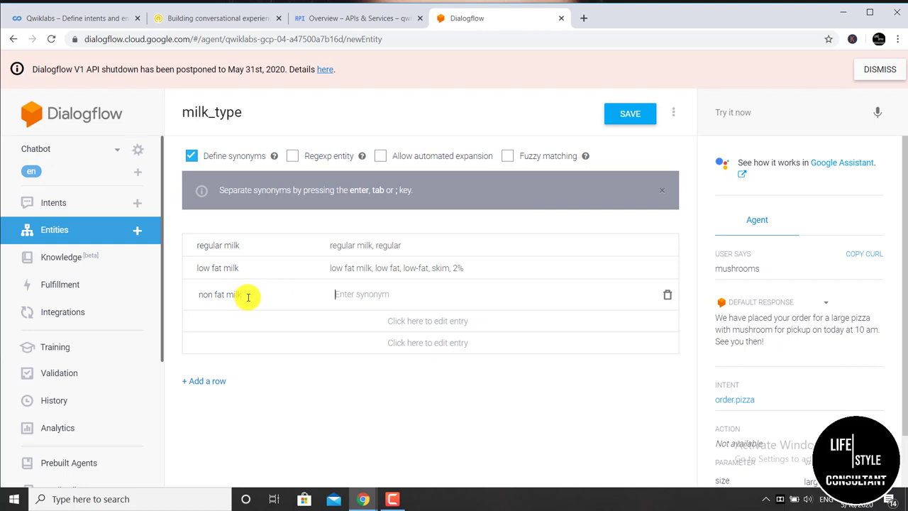
# Step: Give the non fat milk entry the synonyms non fat milk, non fat, non-fat and skinny
pyautogui.write('no')
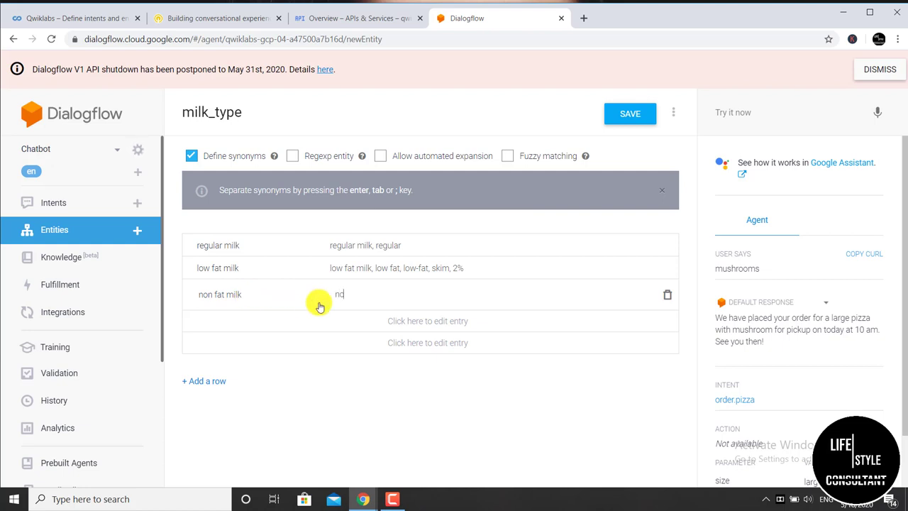
pyautogui.write('n fat milk')
pyautogui.press('Return')
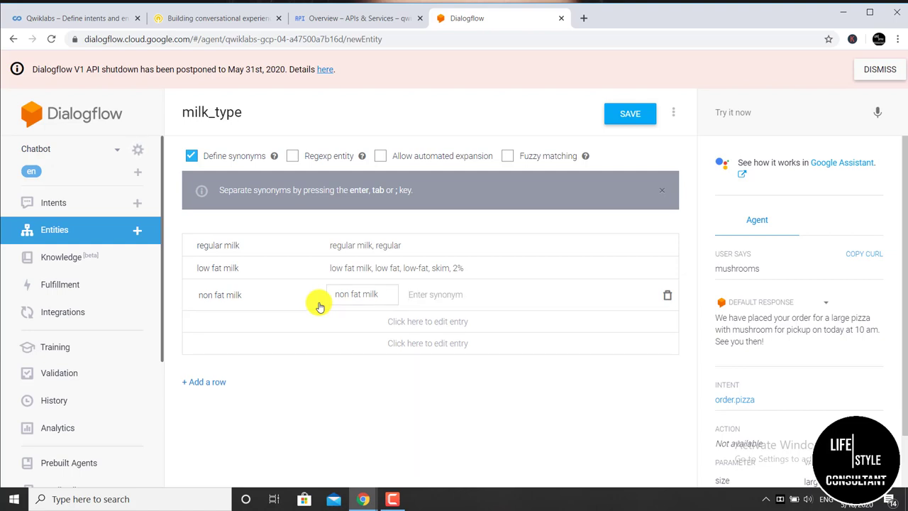
pyautogui.write('non fat')
pyautogui.press('Return')
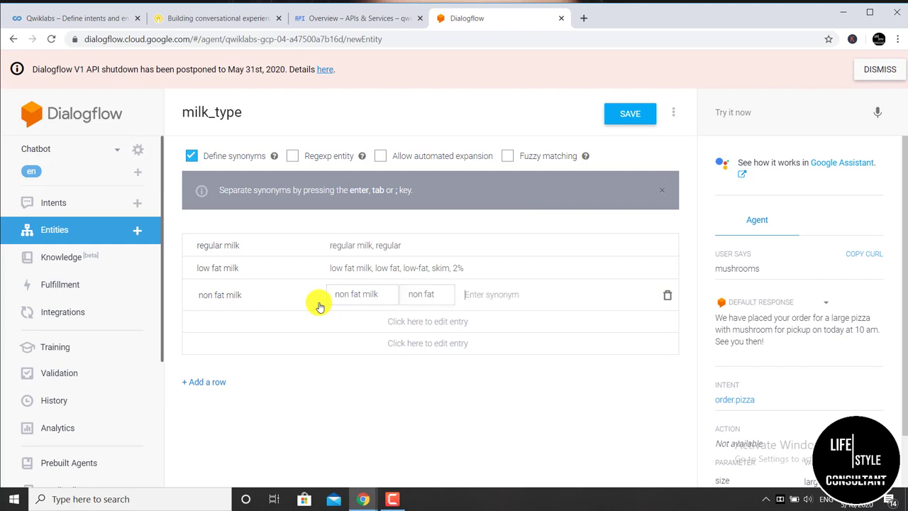
pyautogui.write('non-fat')
pyautogui.press('Return')
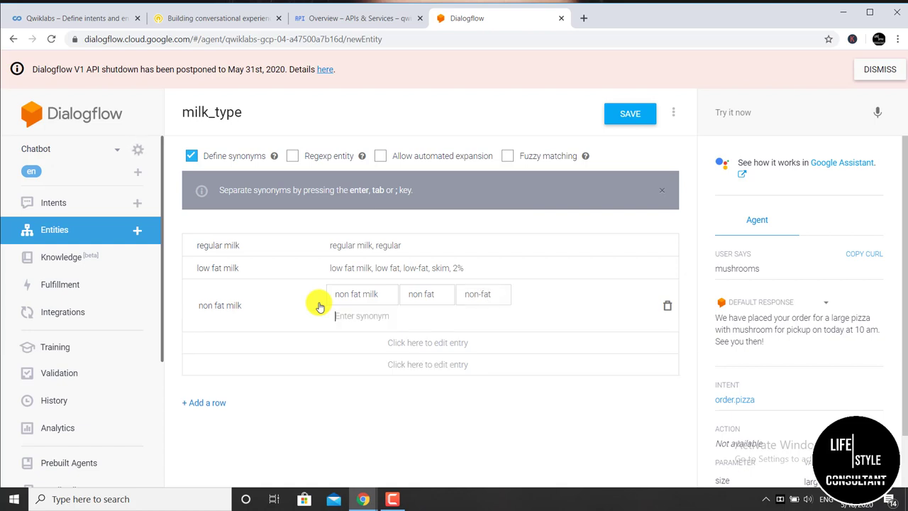
pyautogui.write('skinny')
pyautogui.press('Return')
# Step: Add soy milk as the fourth milk_type entry with the synonyms soy milk and soy, and save the entity
pyautogui.click(238, 348)
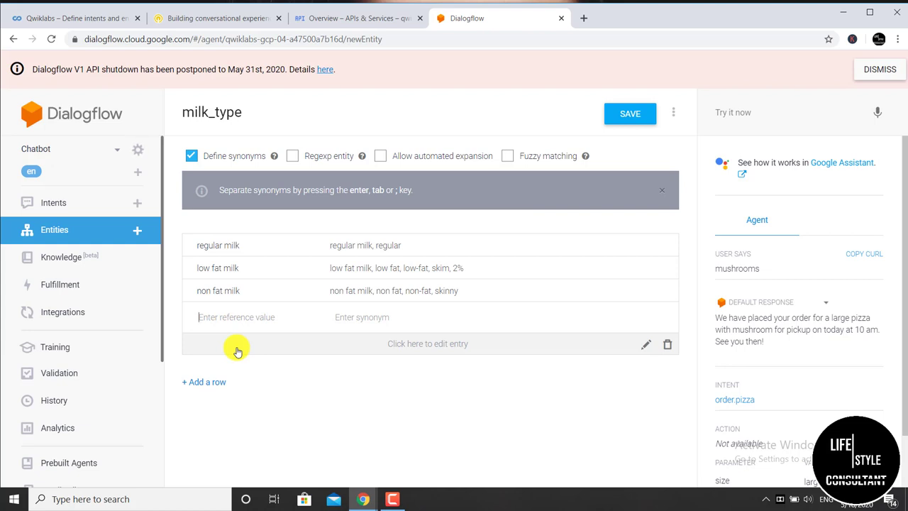
pyautogui.write('soy milk')
pyautogui.press('Tab')
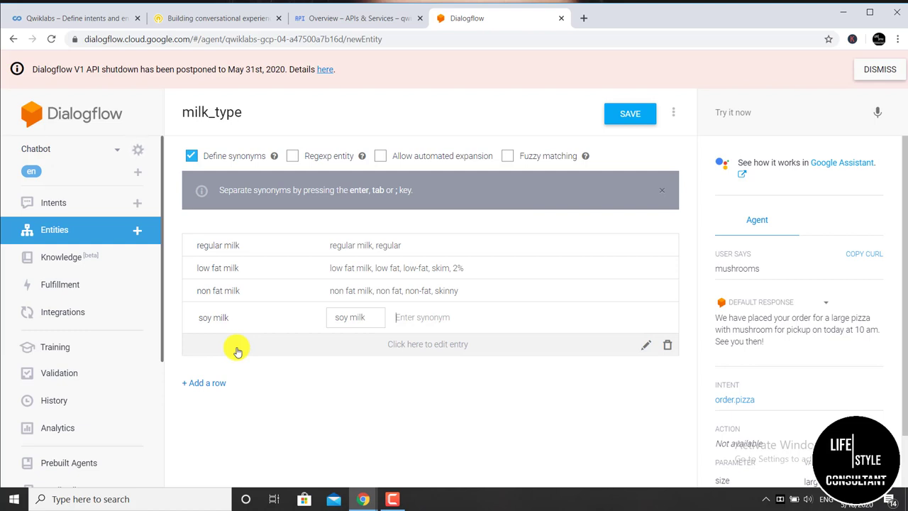
pyautogui.write('soy')
pyautogui.press('Tab')
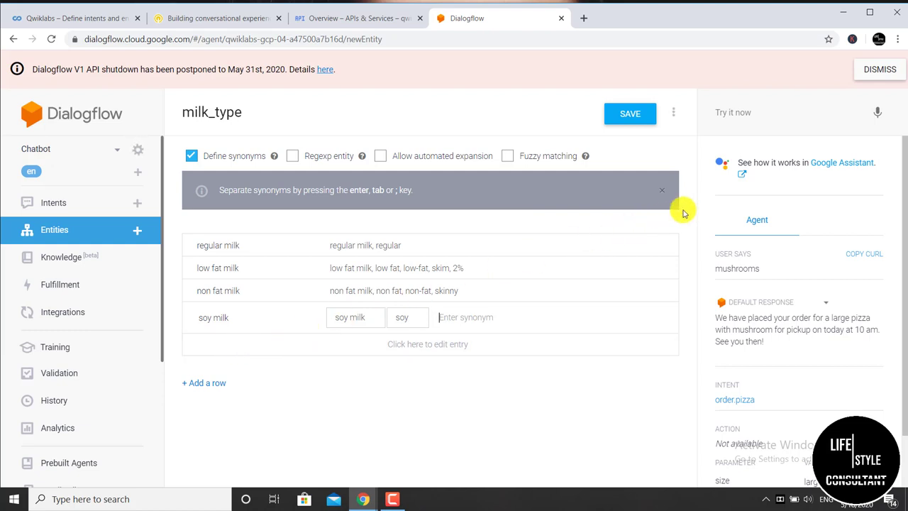
pyautogui.click(628, 114)
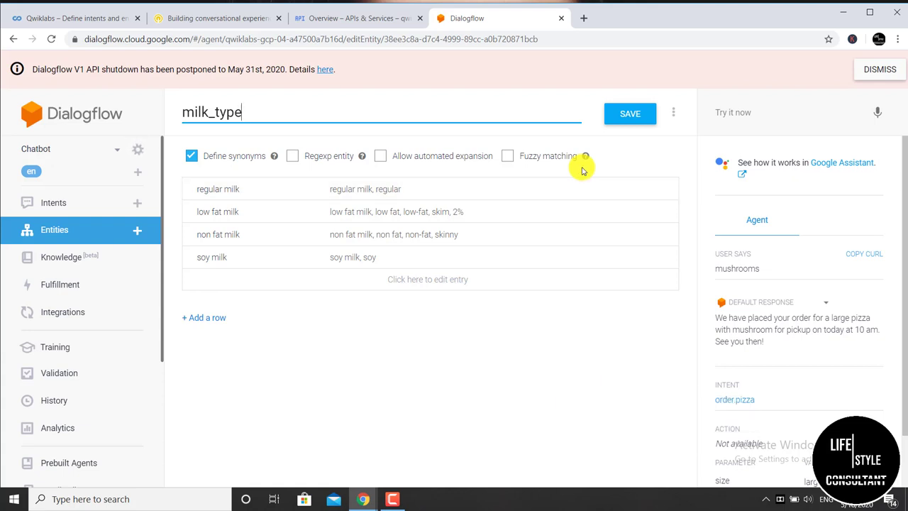
# Step: Create a new entity and name it drink_composite
pyautogui.click(136, 234)
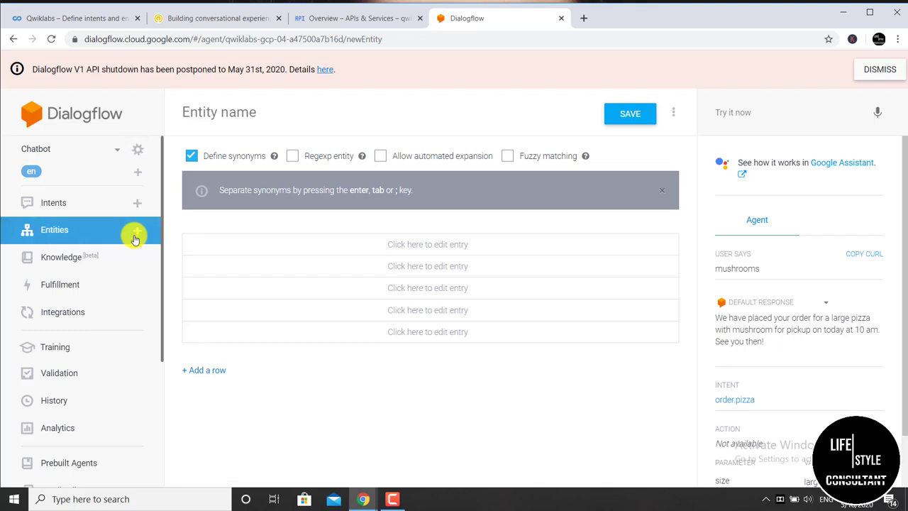
pyautogui.click(234, 113)
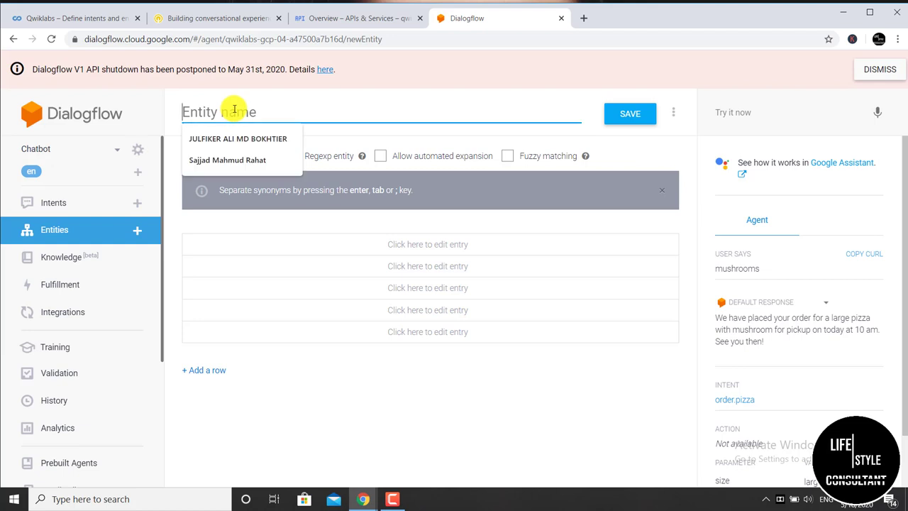
pyautogui.write('drinl')
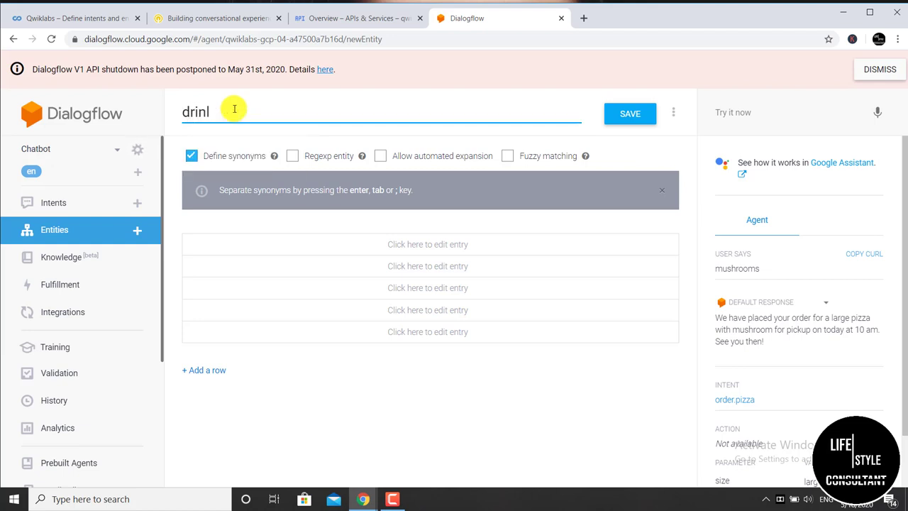
pyautogui.press('BackSpace')
pyautogui.write('k_composite')
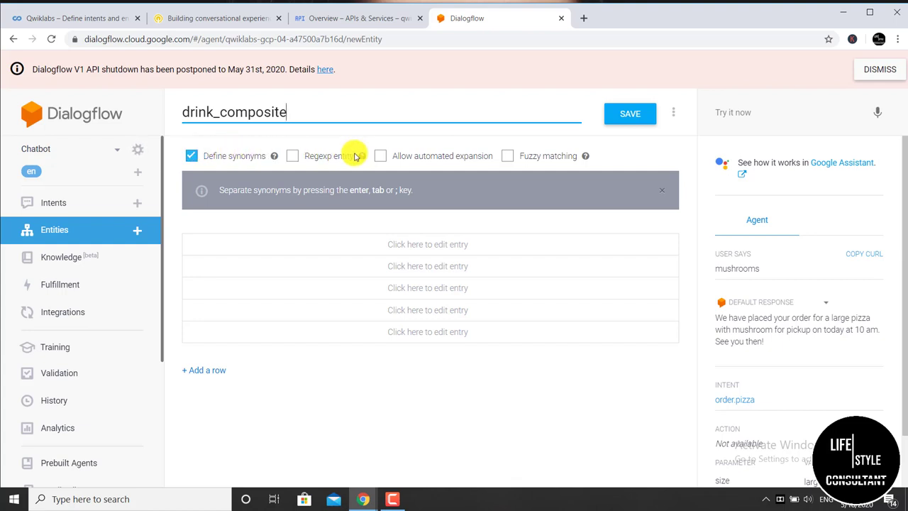
pyautogui.click(381, 156)
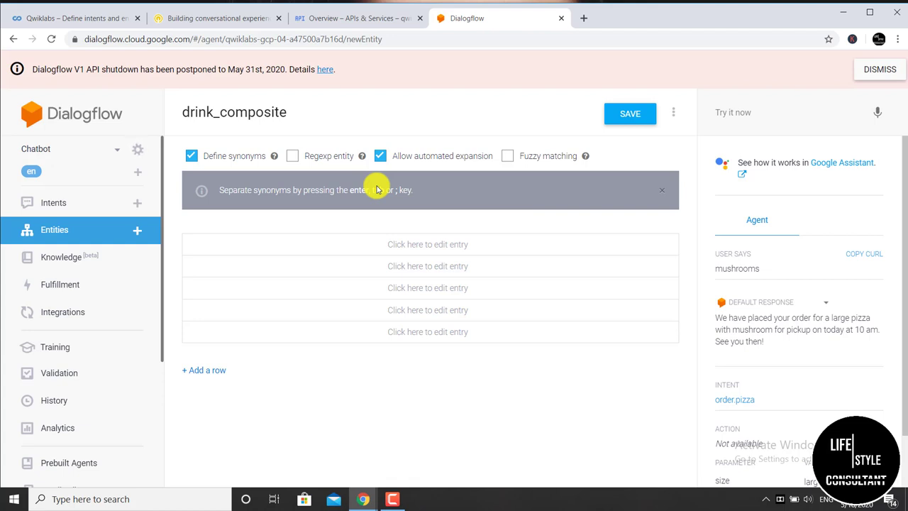
pyautogui.click(270, 245)
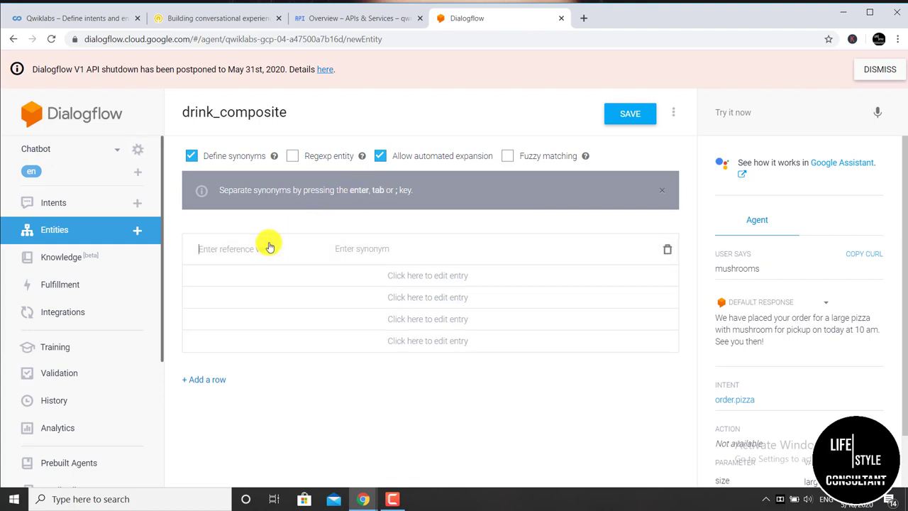
pyautogui.write('@drink:drink')
pyautogui.press('Return')
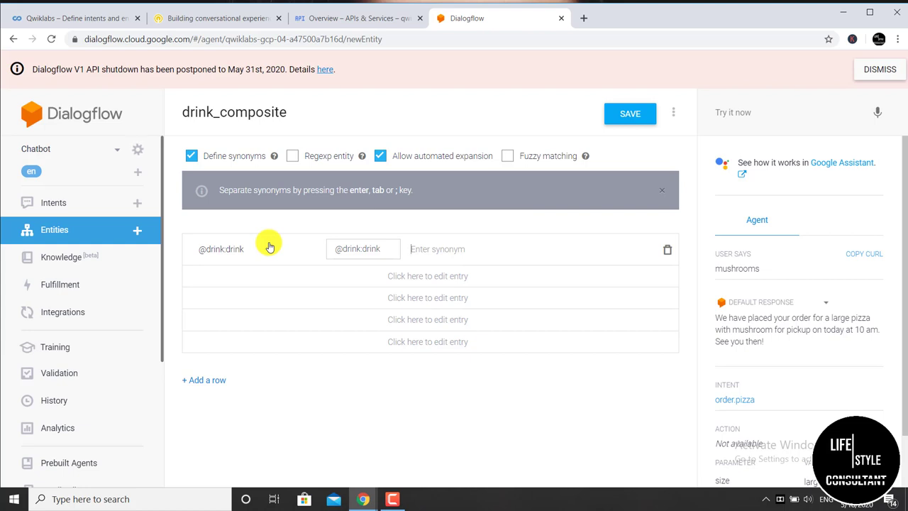
pyautogui.click(216, 279)
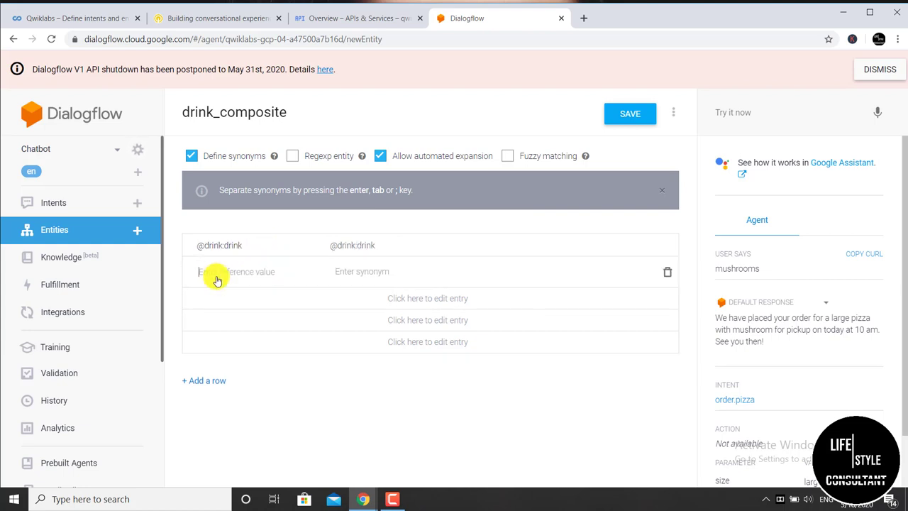
pyautogui.write('@')
pyautogui.write('siz')
pyautogui.write('e:')
pyautogui.write('r')
pyautogui.write(':flavor')
pyautogui.press('Return')
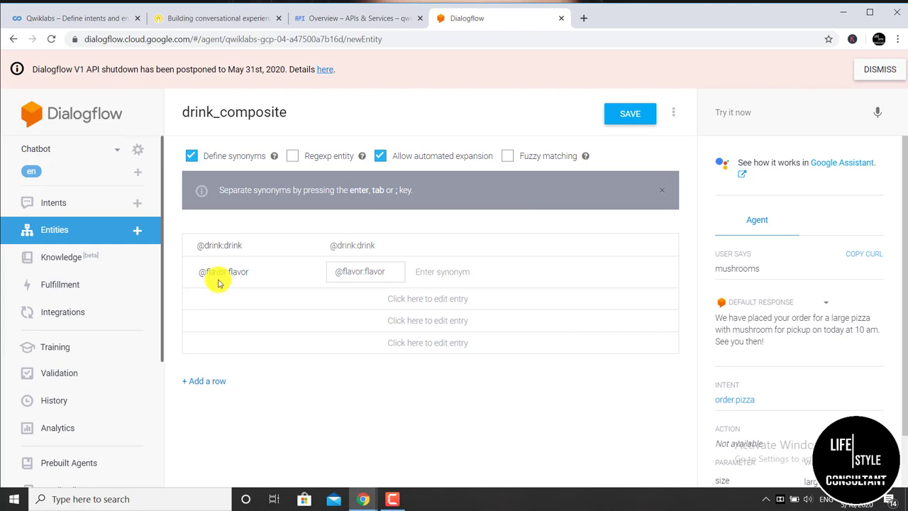
# Step: Turn off automated expansion and synonym definition for the drink_composite entity
pyautogui.click(223, 293)
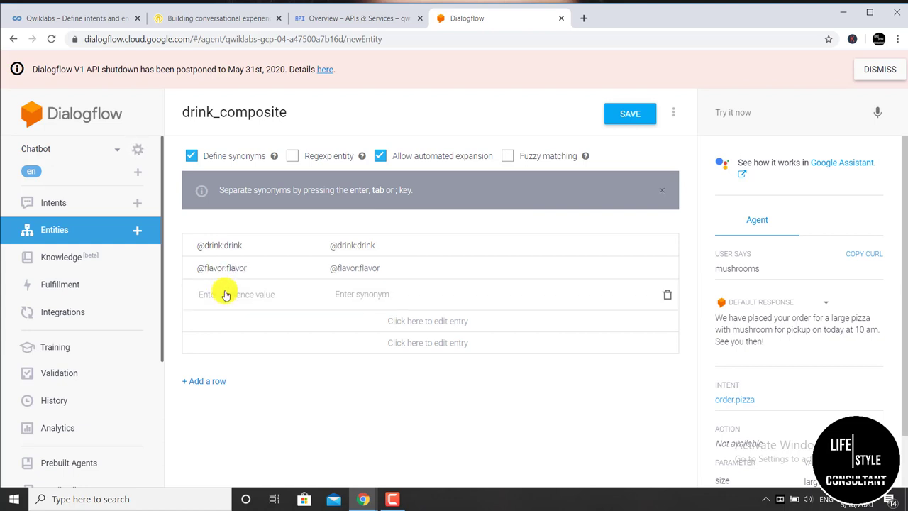
pyautogui.click(225, 294)
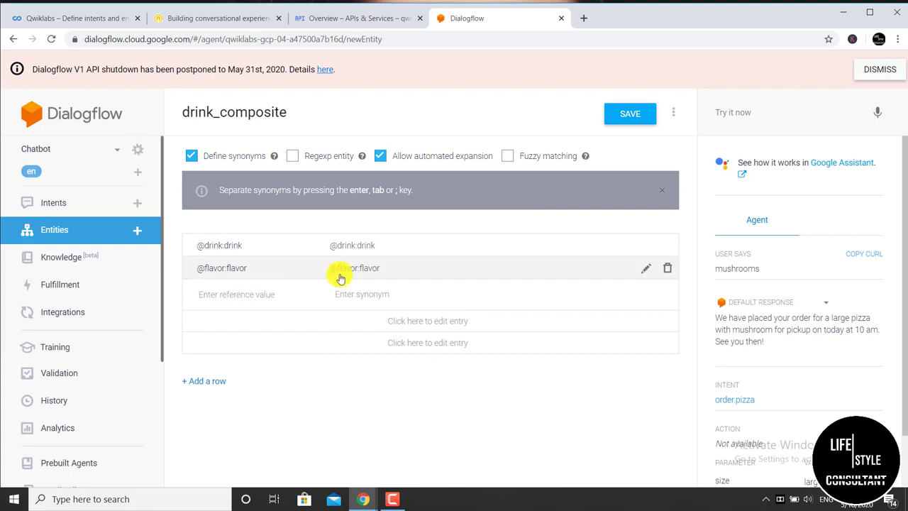
pyautogui.click(392, 267)
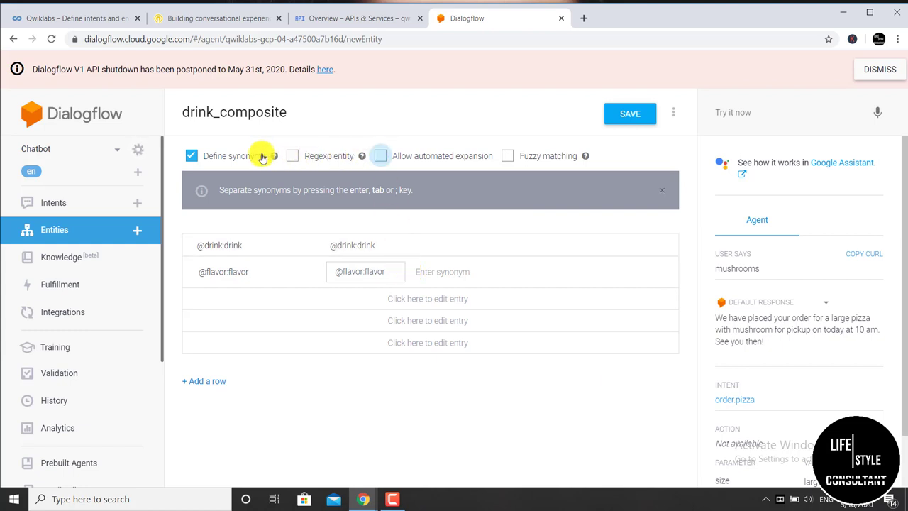
pyautogui.click(192, 157)
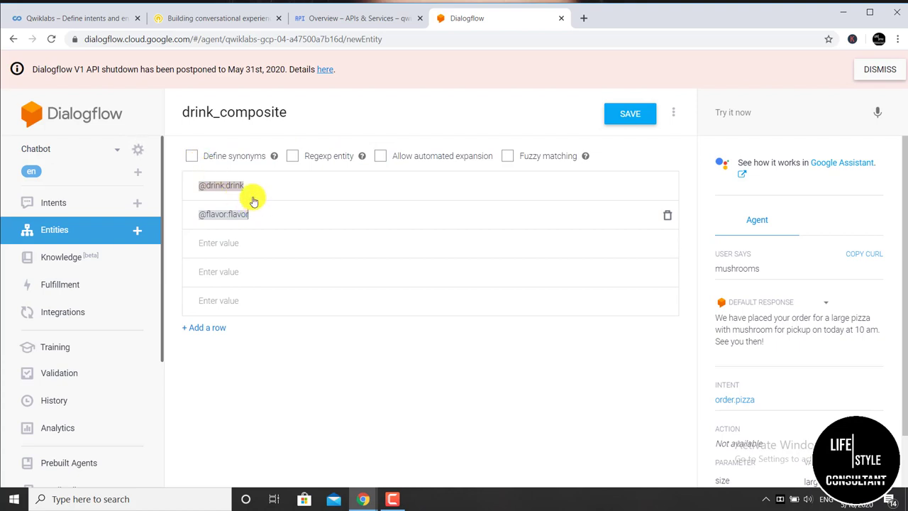
pyautogui.click(260, 225)
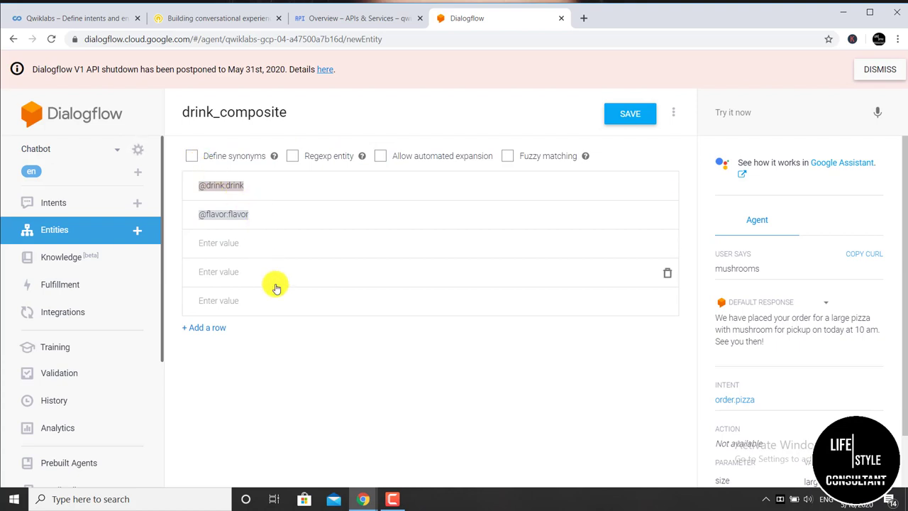
pyautogui.write('@ drink:drink')
pyautogui.press('Return')
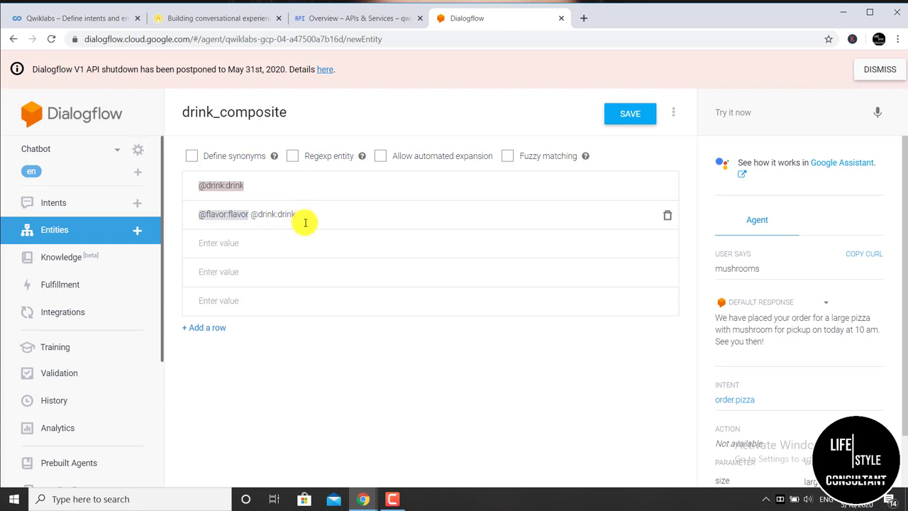
pyautogui.click(206, 243)
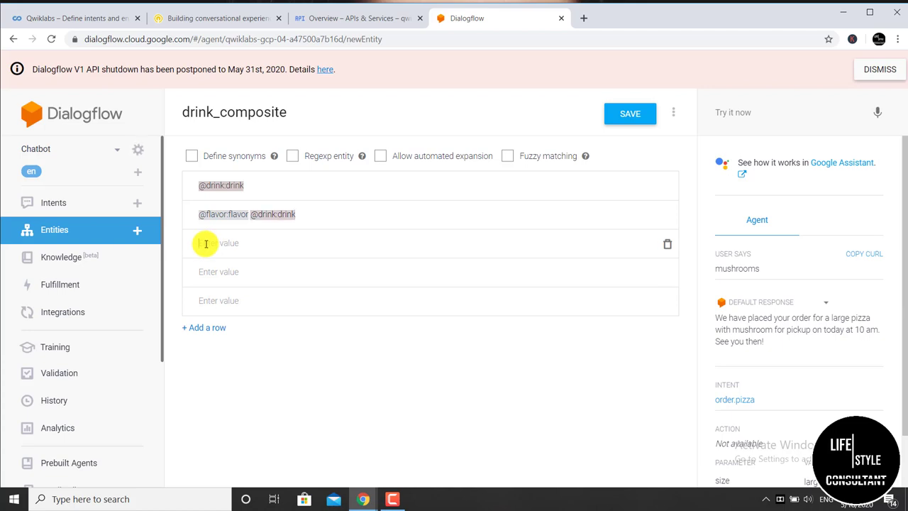
pyautogui.write('@flavor')
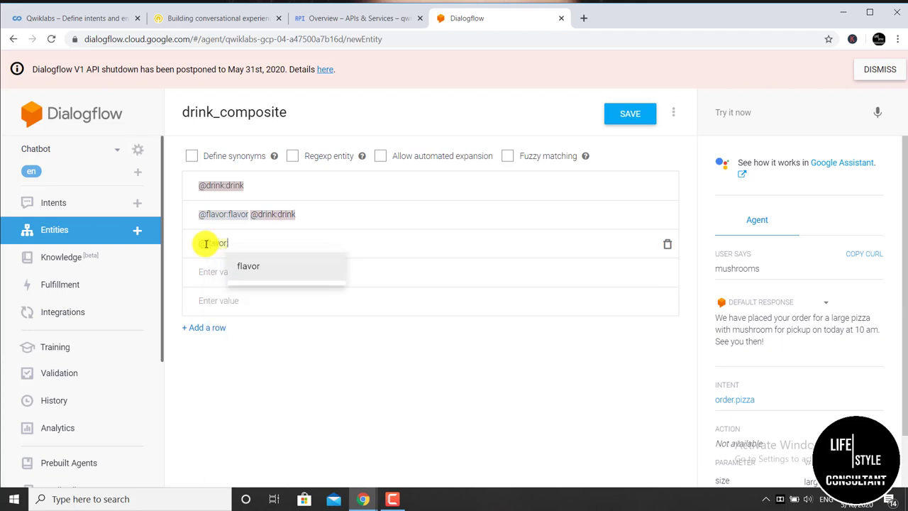
pyautogui.write(':flavor')
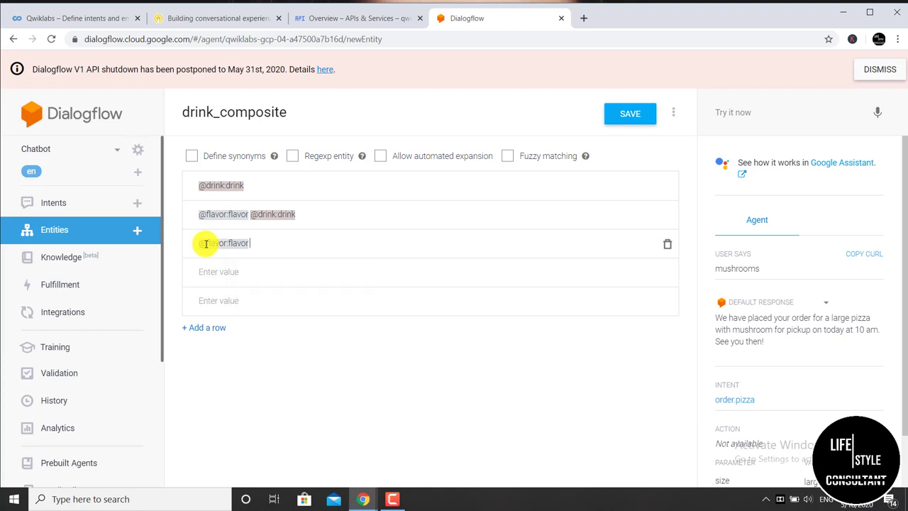
pyautogui.write(' @drink:dr')
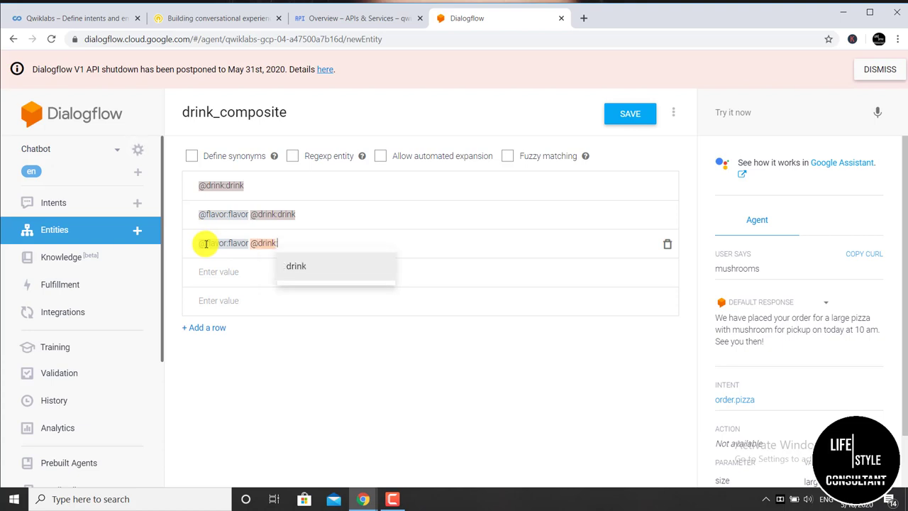
pyautogui.press('BackSpace')
pyautogui.press('BackSpace')
pyautogui.press('BackSpace')
pyautogui.write(':m')
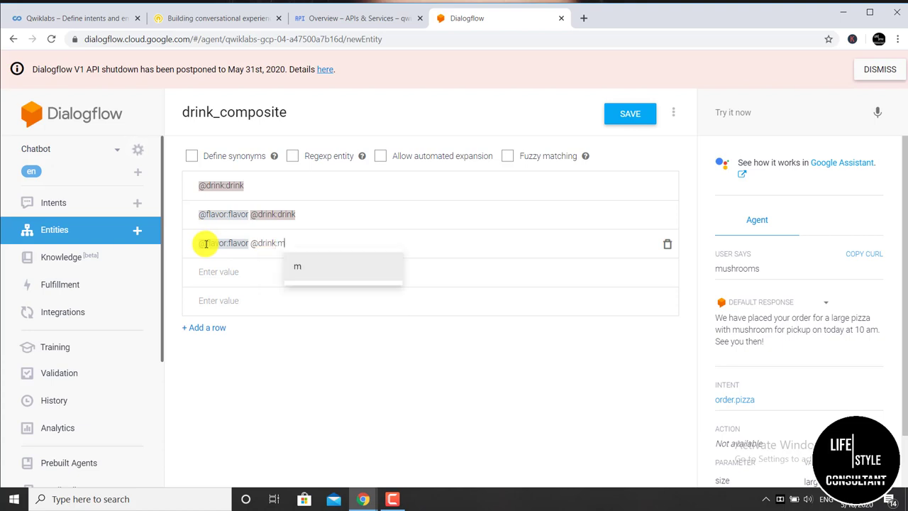
pyautogui.write('ilkshake')
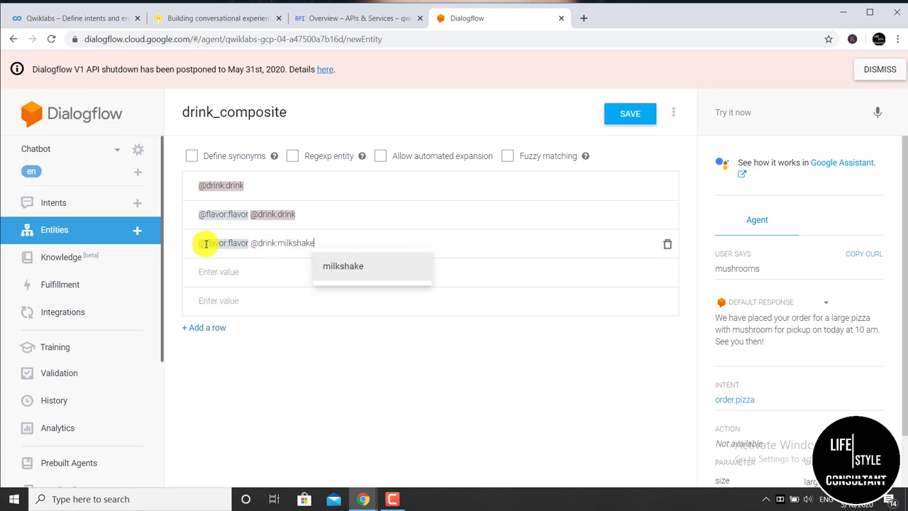
pyautogui.write(' with')
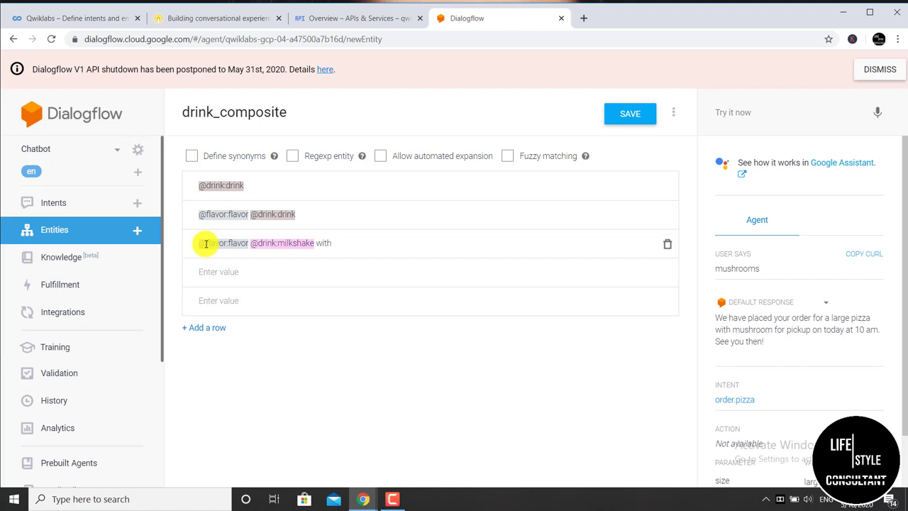
pyautogui.write(' @')
pyautogui.write('milk')
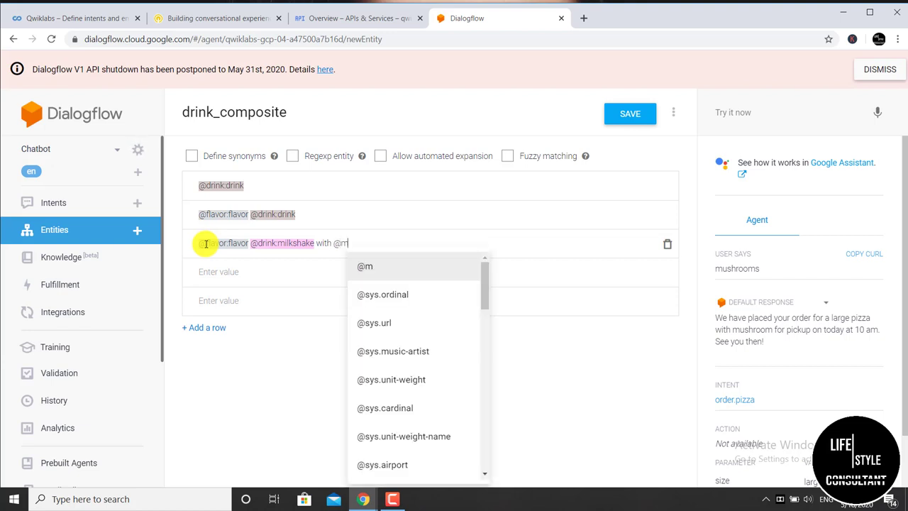
pyautogui.write('_')
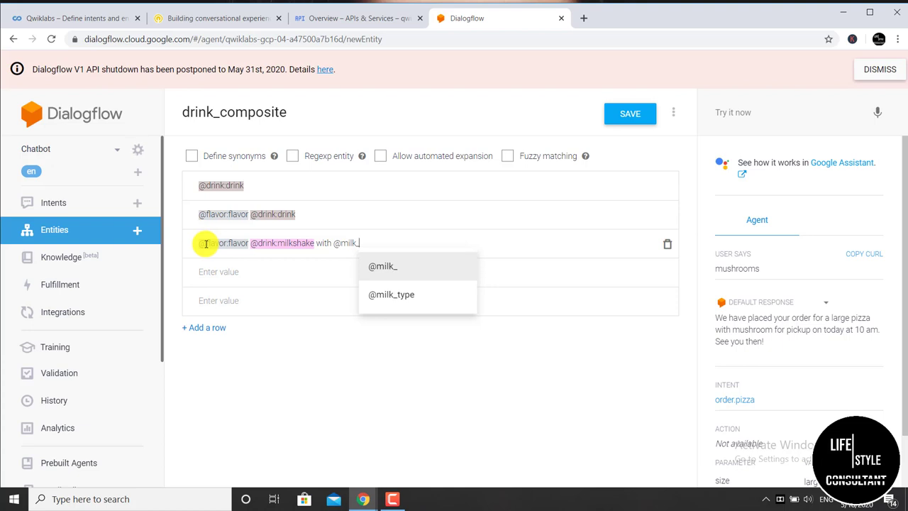
pyautogui.write('type')
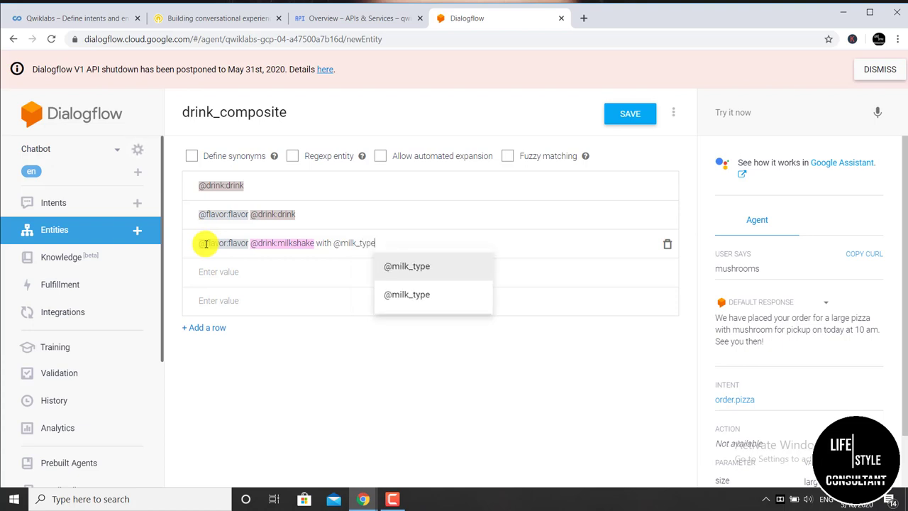
pyautogui.press('Return')
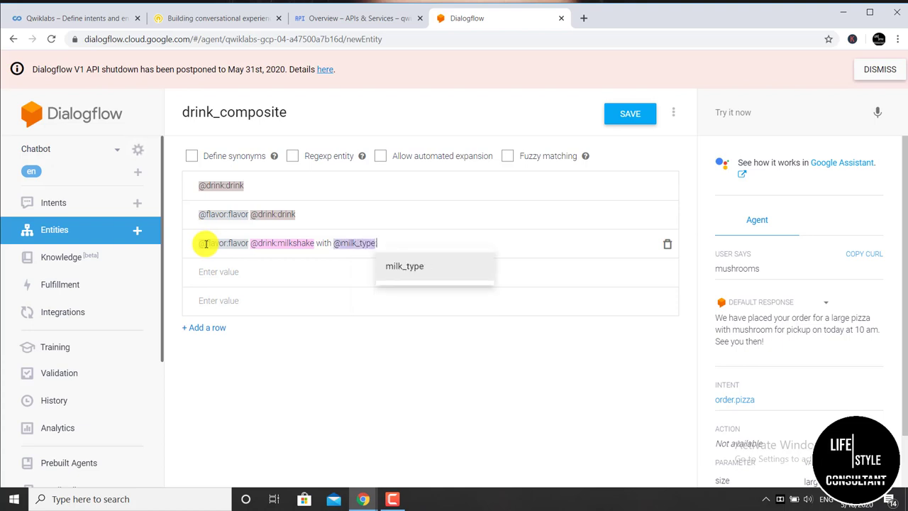
pyautogui.write('milk')
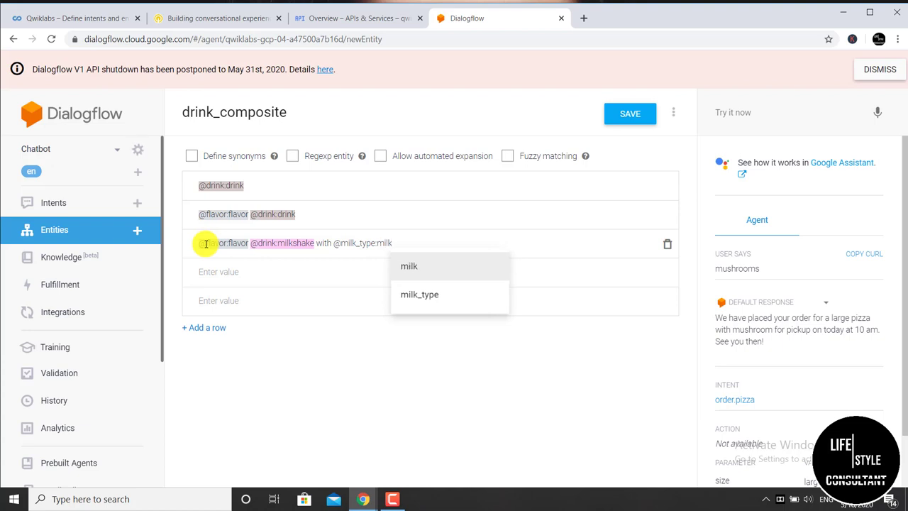
pyautogui.write('_')
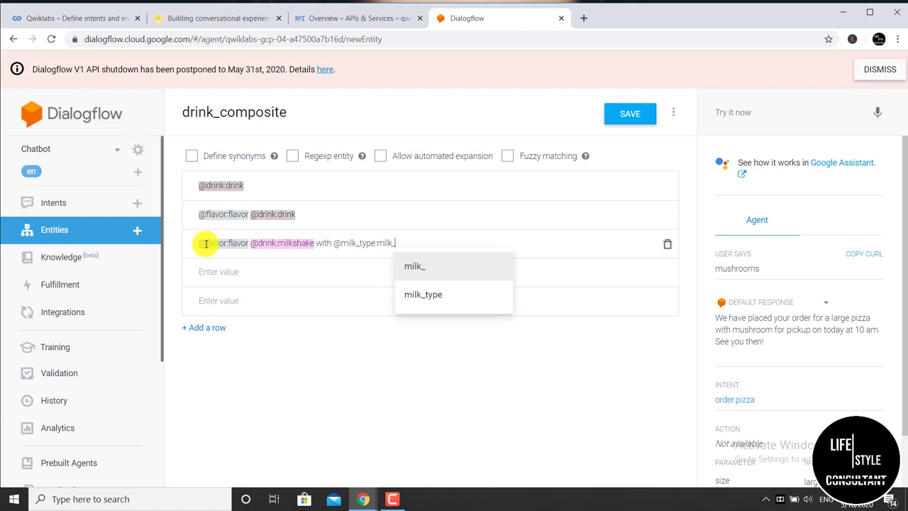
pyautogui.write('type')
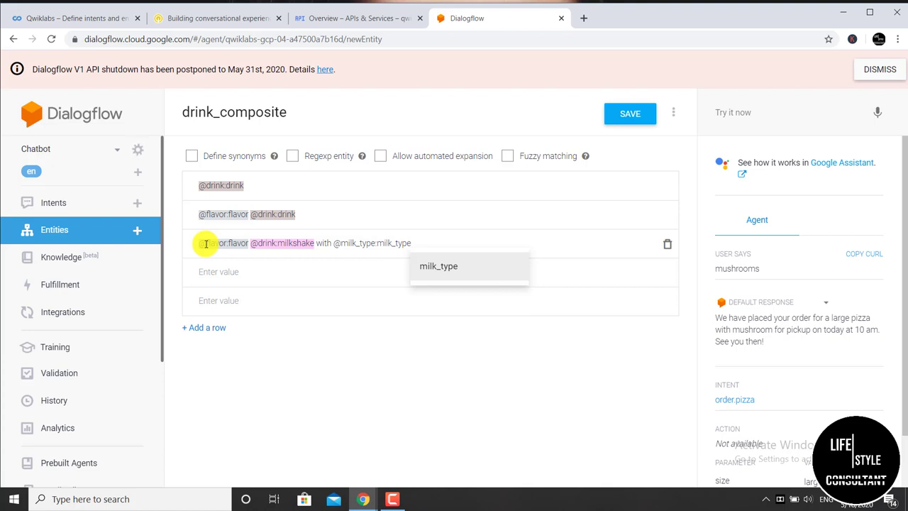
pyautogui.press('Return')
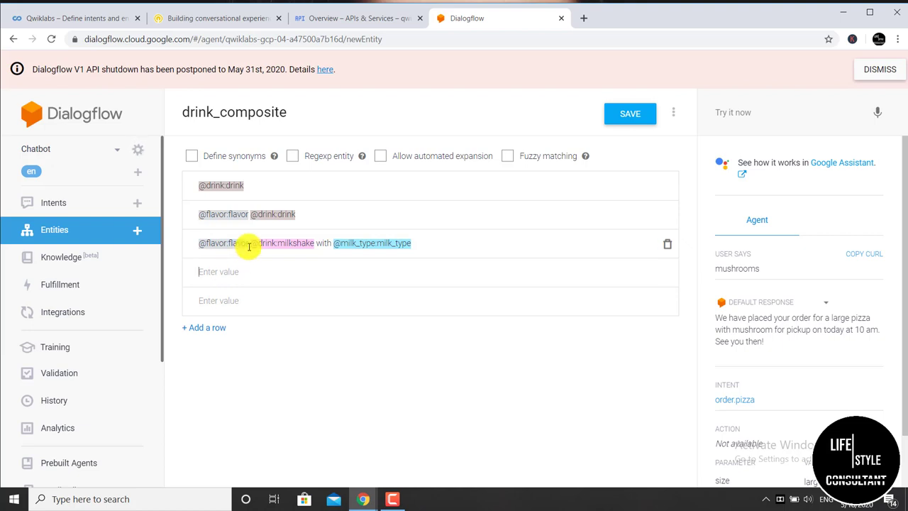
pyautogui.moveTo(249, 246); pyautogui.dragTo(209, 246)
pyautogui.rightClick(201, 245)
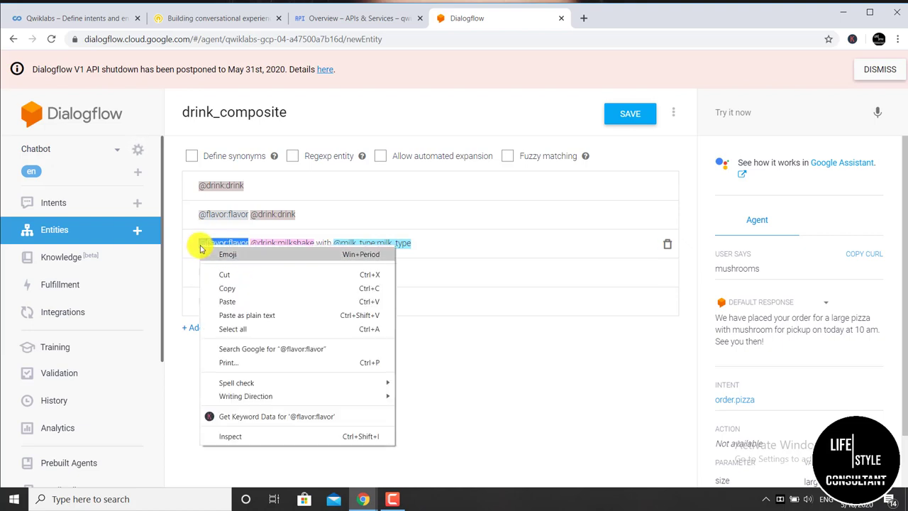
pyautogui.click(222, 286)
pyautogui.rightClick(203, 275)
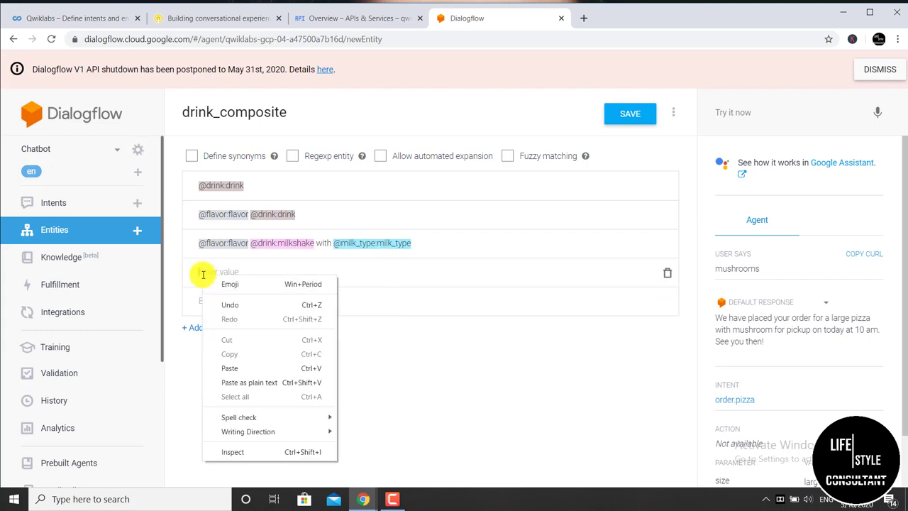
pyautogui.click(240, 363)
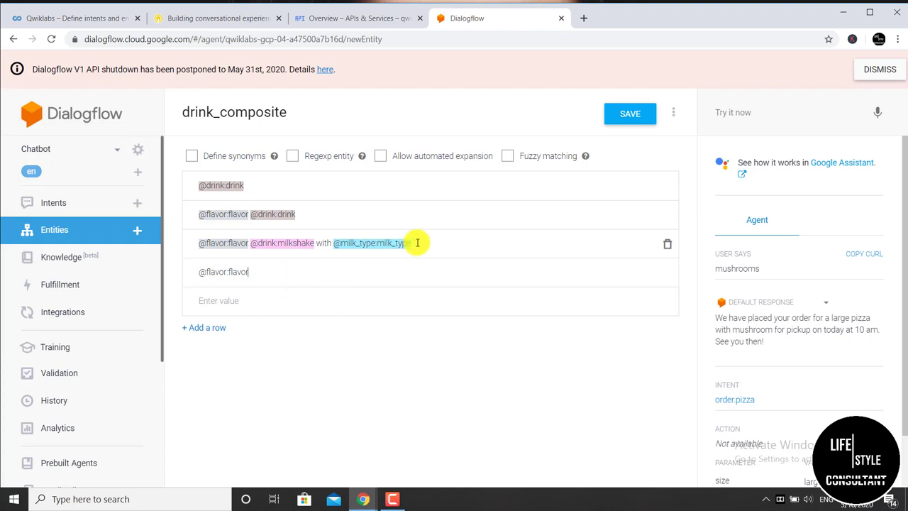
pyautogui.moveTo(418, 242); pyautogui.dragTo(340, 242)
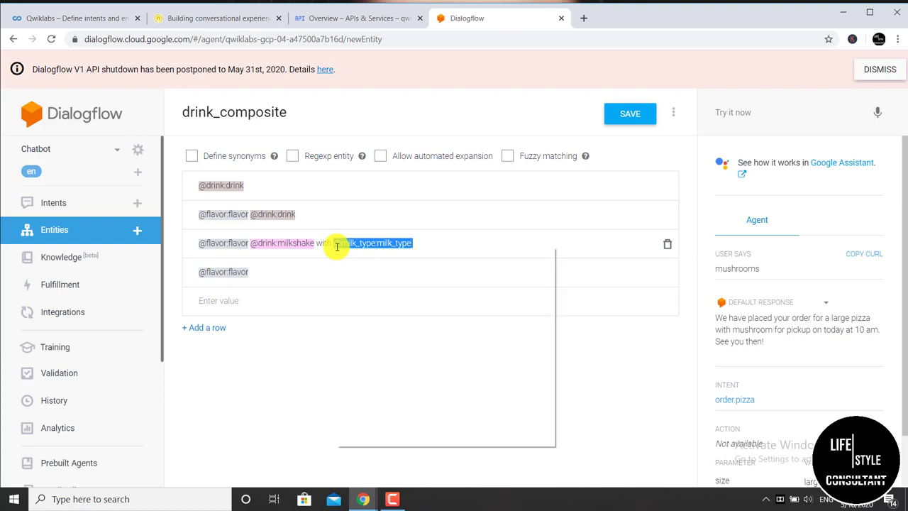
pyautogui.rightClick(337, 250)
pyautogui.click(357, 290)
pyautogui.click(266, 269)
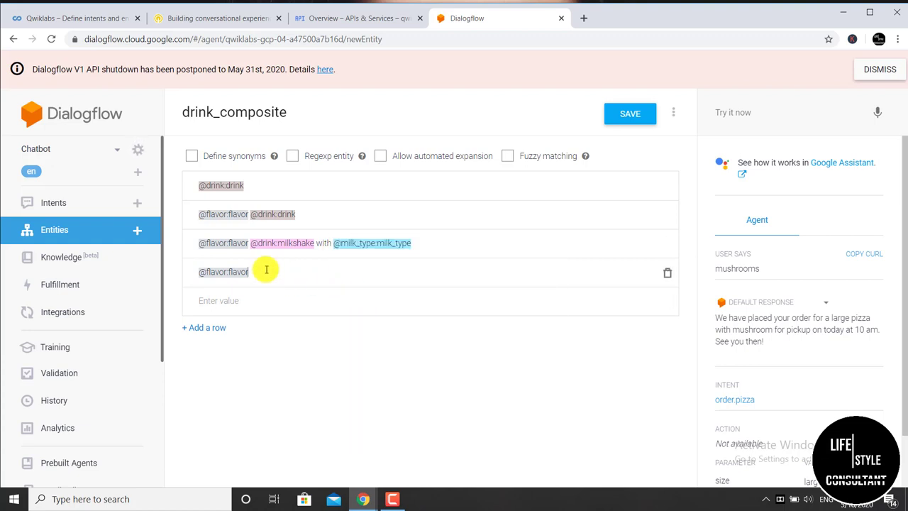
pyautogui.rightClick(269, 272)
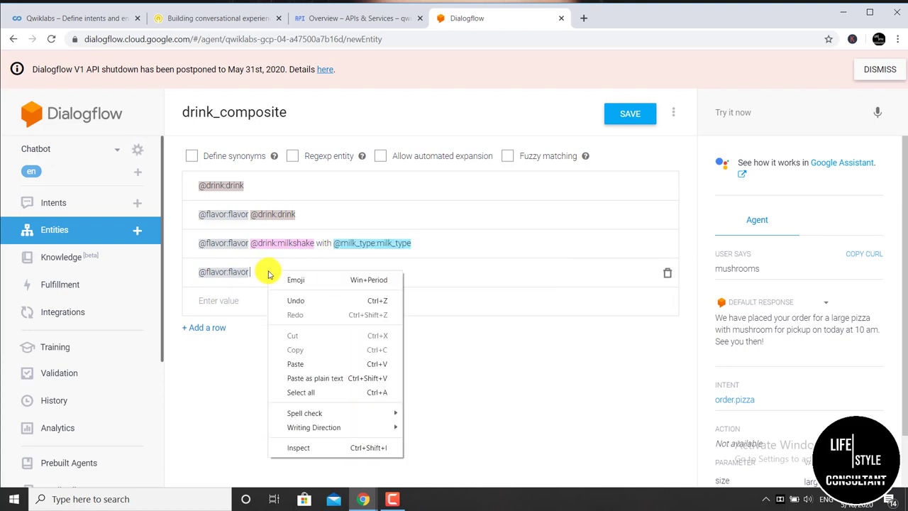
pyautogui.click(309, 360)
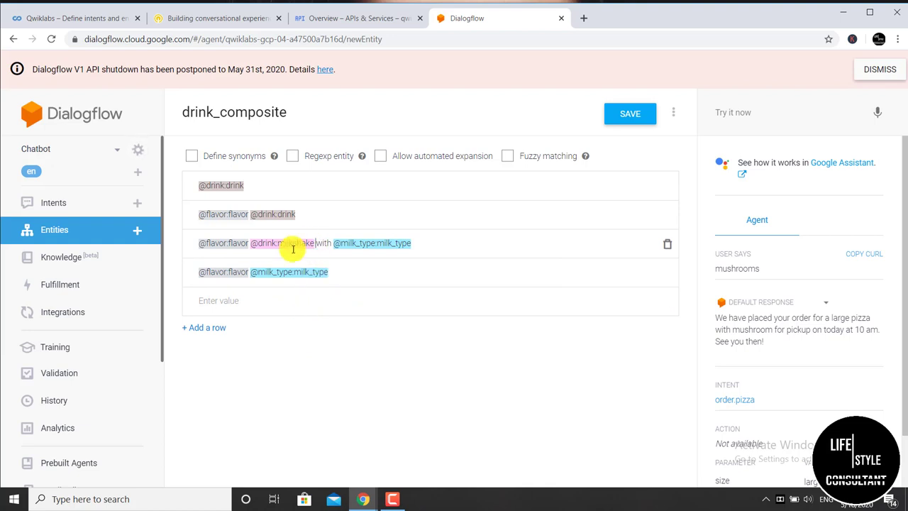
pyautogui.moveTo(315, 243); pyautogui.dragTo(250, 250)
pyautogui.rightClick(250, 249)
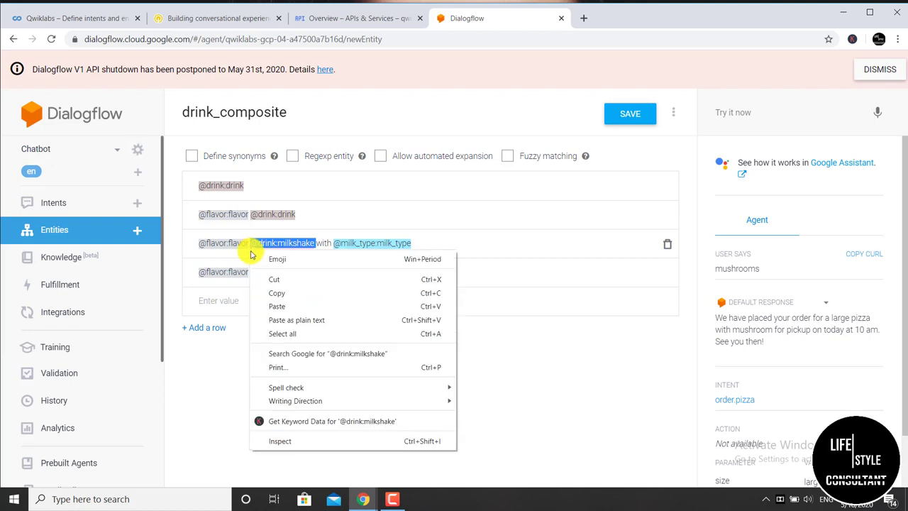
pyautogui.click(291, 293)
pyautogui.click(341, 276)
pyautogui.rightClick(342, 275)
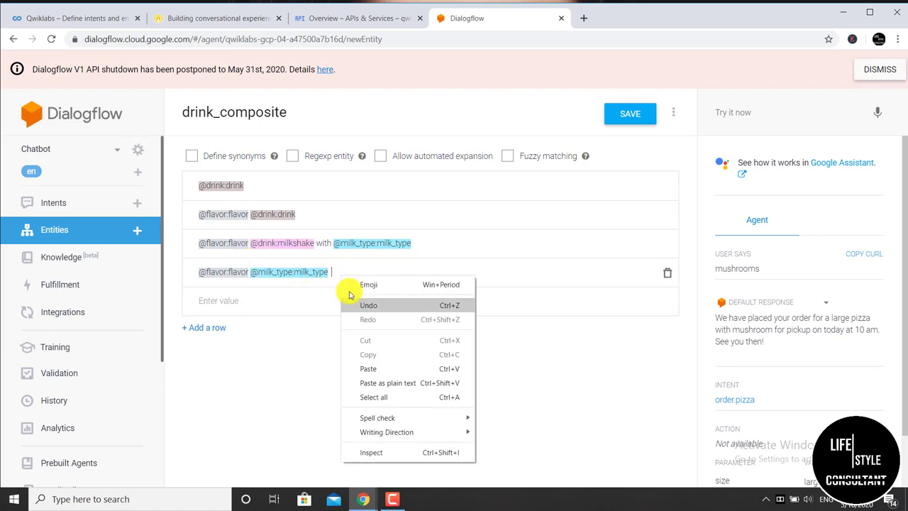
pyautogui.click(355, 361)
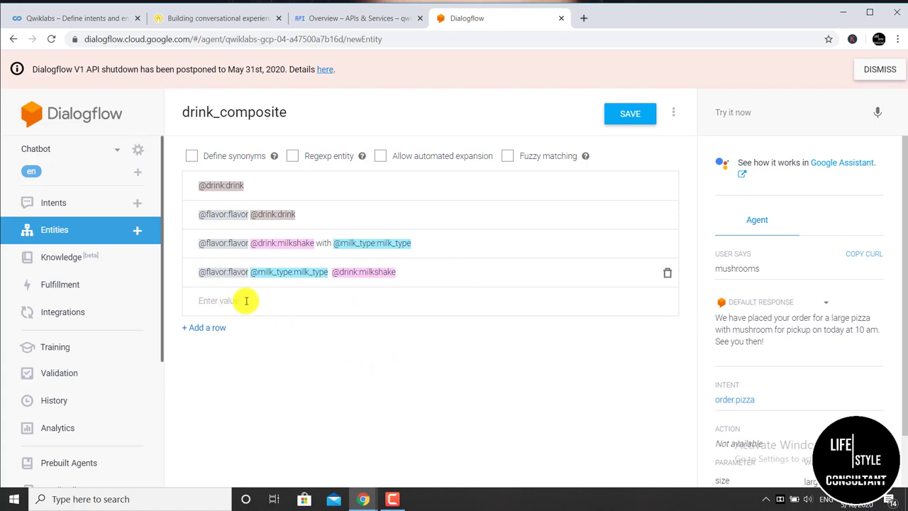
pyautogui.moveTo(416, 243); pyautogui.dragTo(328, 256)
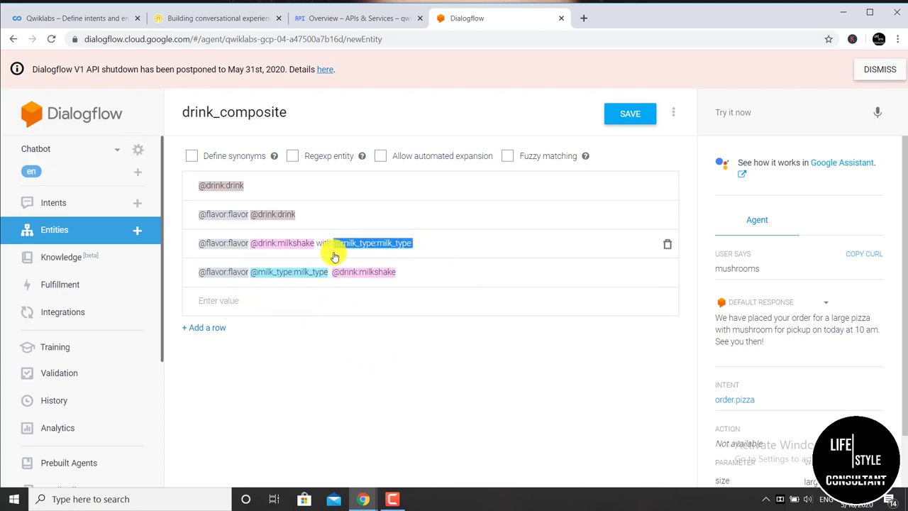
pyautogui.rightClick(348, 246)
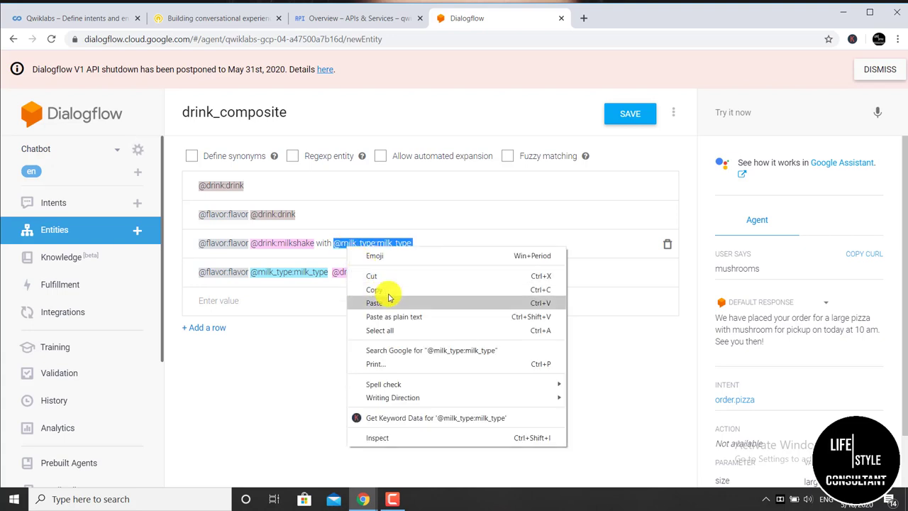
pyautogui.click(388, 291)
pyautogui.click(213, 301)
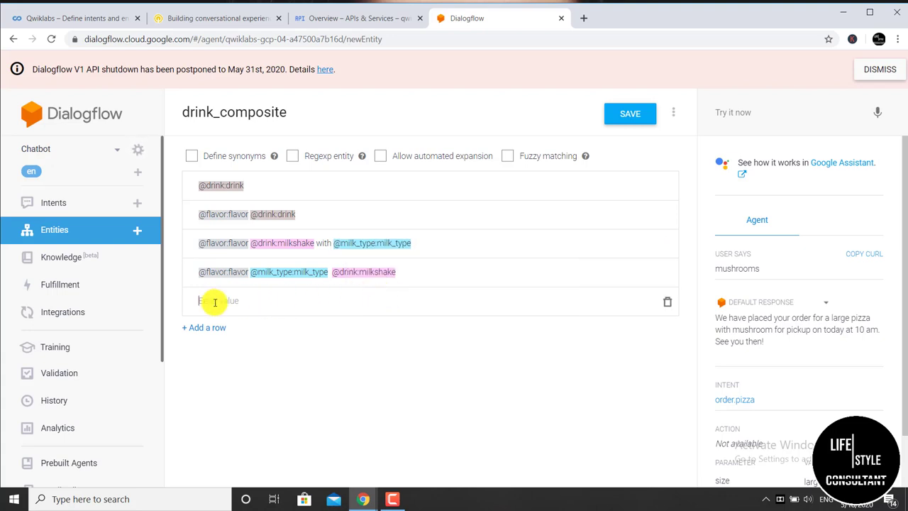
pyautogui.rightClick(216, 303)
pyautogui.click(241, 210)
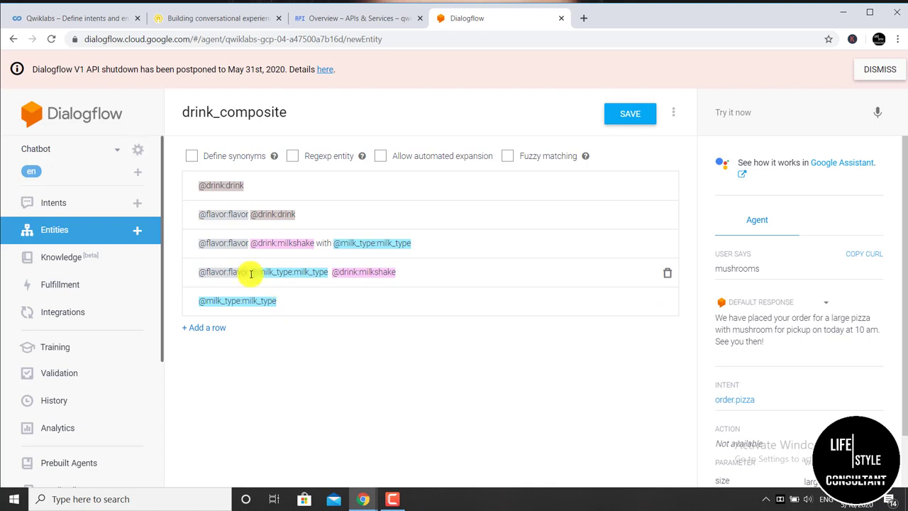
pyautogui.moveTo(251, 274); pyautogui.dragTo(208, 274)
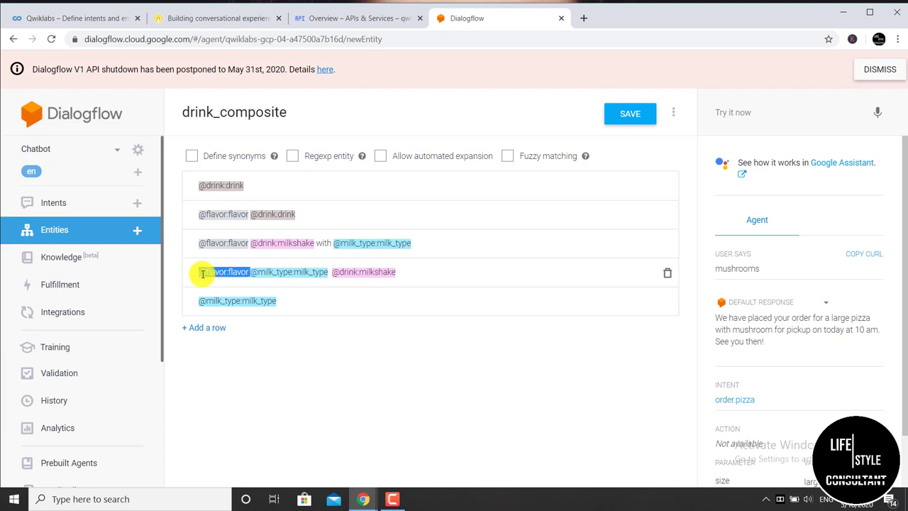
pyautogui.rightClick(202, 274)
pyautogui.click(239, 316)
pyautogui.click(310, 306)
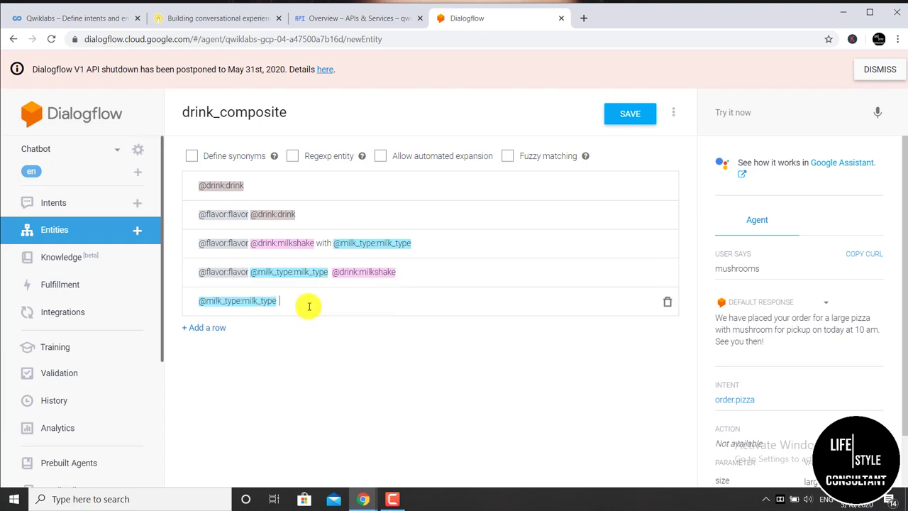
pyautogui.rightClick(309, 306)
pyautogui.click(343, 216)
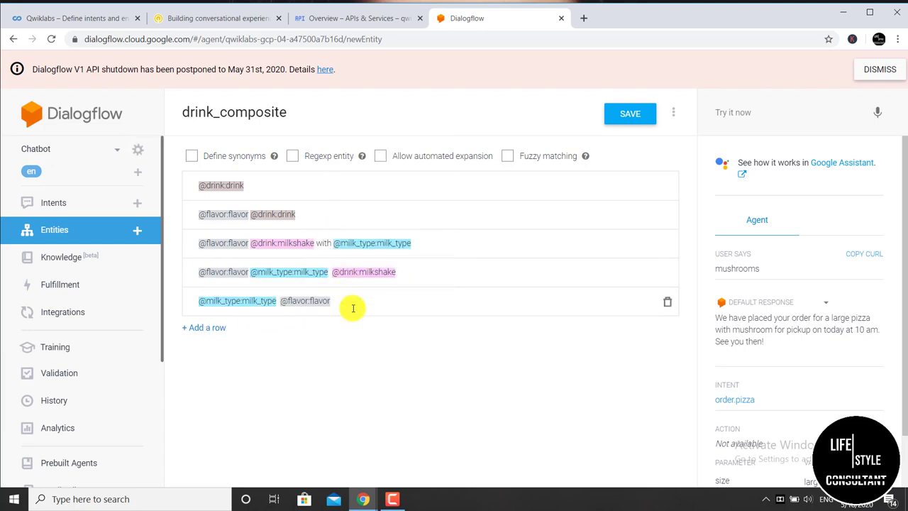
pyautogui.moveTo(397, 272); pyautogui.dragTo(330, 274)
pyautogui.rightClick(335, 273)
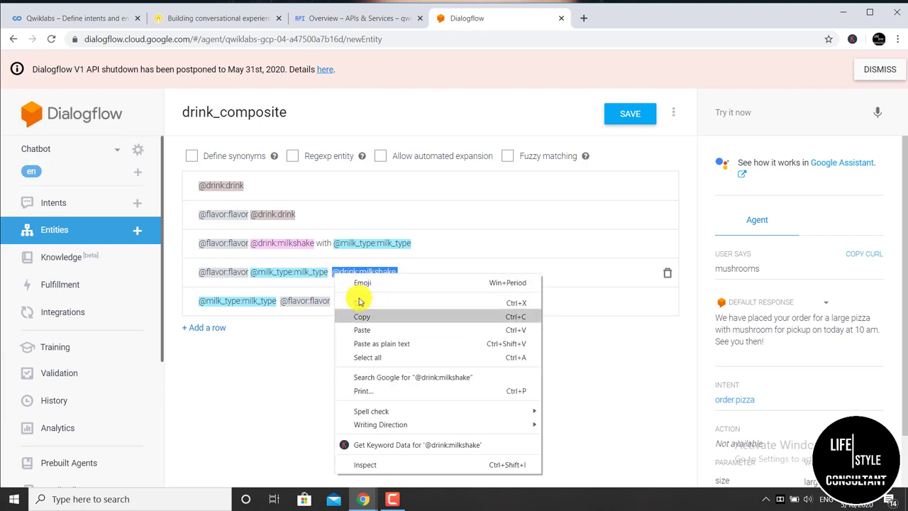
pyautogui.click(375, 314)
pyautogui.click(355, 305)
pyautogui.rightClick(355, 305)
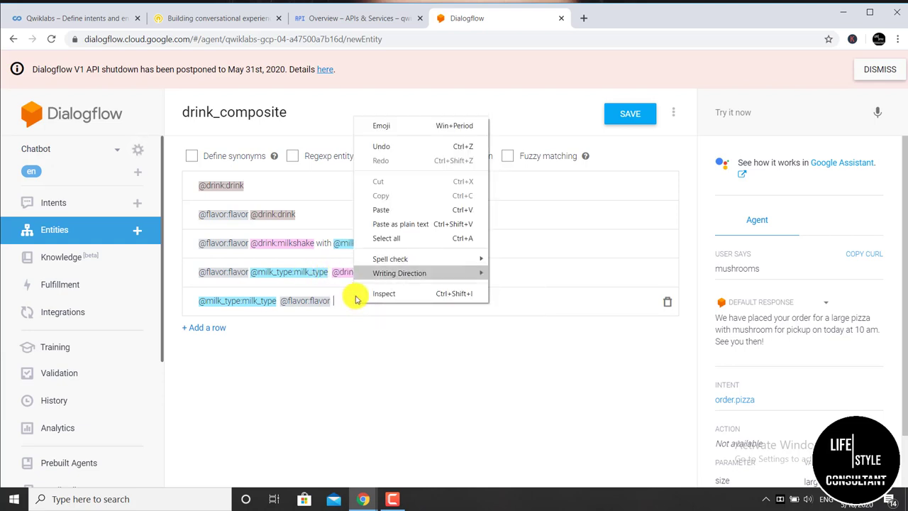
pyautogui.click(366, 210)
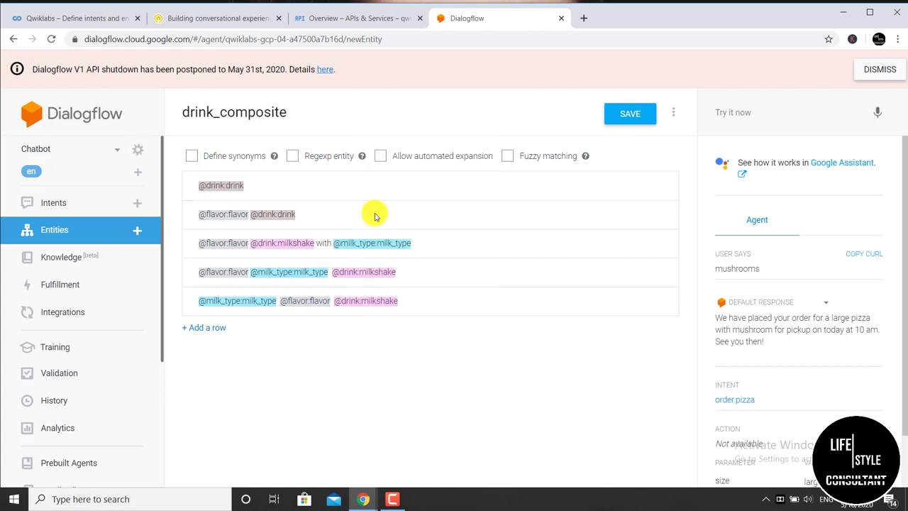
pyautogui.click(616, 115)
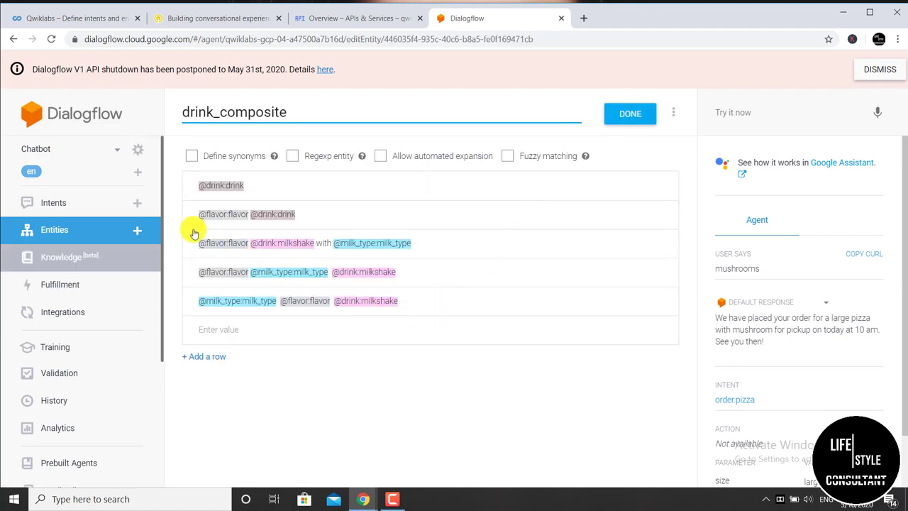
# Step: Create a new intent and name it order.drink
pyautogui.click(137, 205)
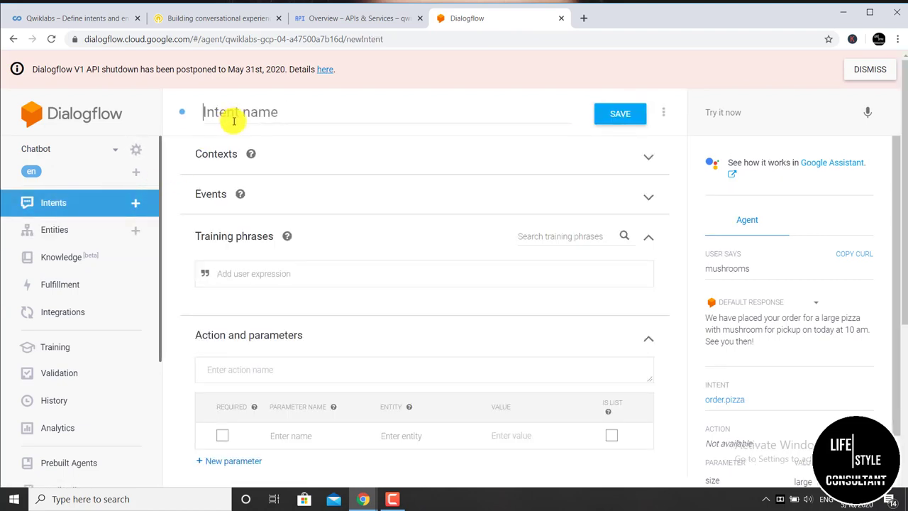
pyautogui.click(234, 121)
pyautogui.write('order.drink')
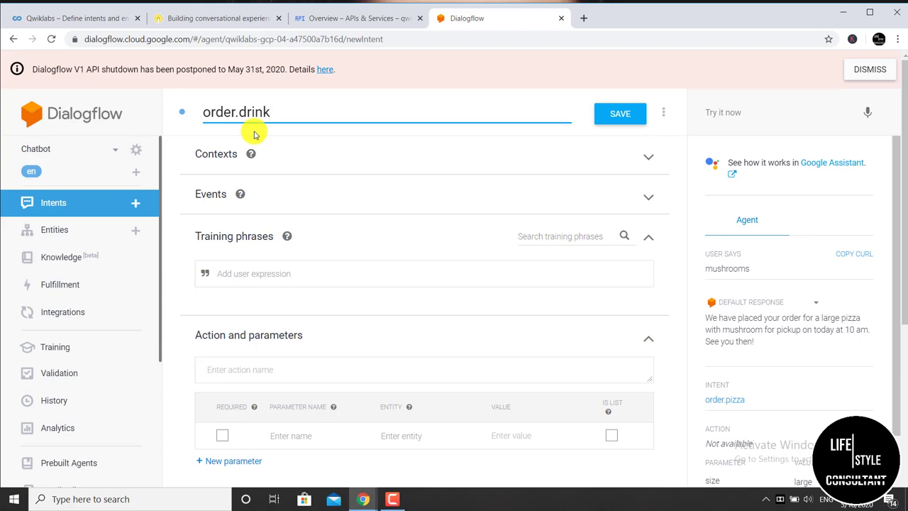
# Step: Switch to the Qwiklabs lab instructions and find the training phrases listed for the order.drink intent in Task 9
pyautogui.click(206, 18)
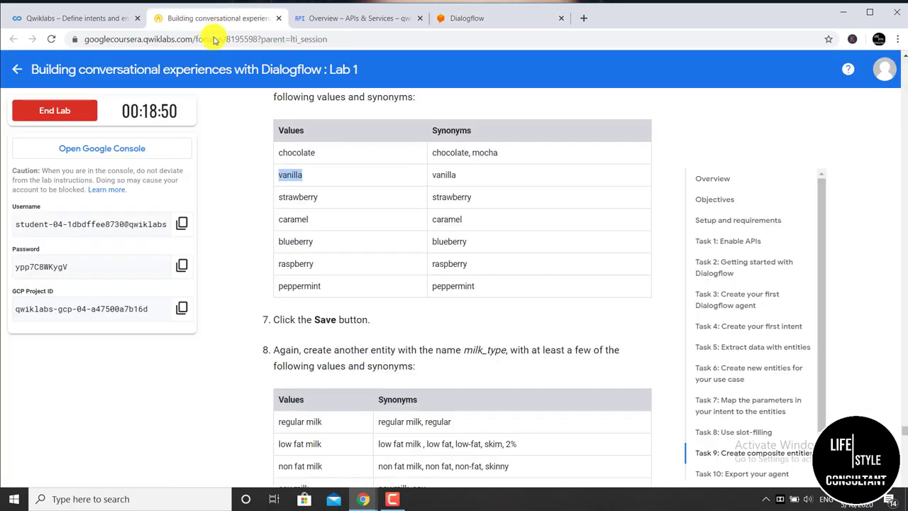
pyautogui.scroll(-5, 355, 260)
pyautogui.scroll(-20, 358, 264)
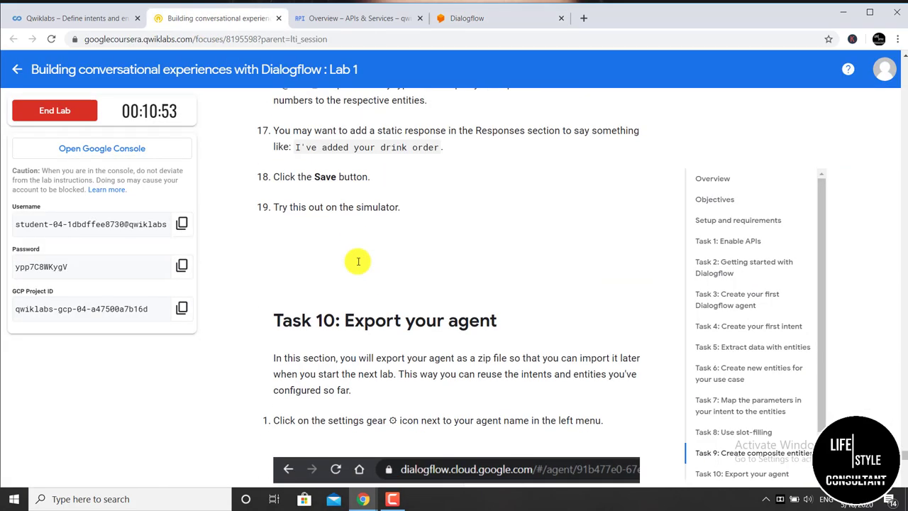
pyautogui.scroll(-9, 358, 262)
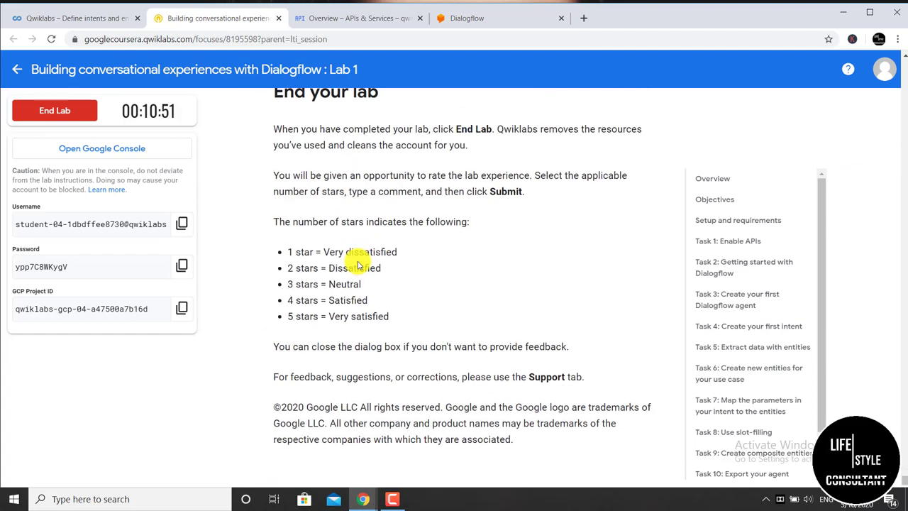
pyautogui.scroll(6, 353, 259)
pyautogui.scroll(15, 350, 335)
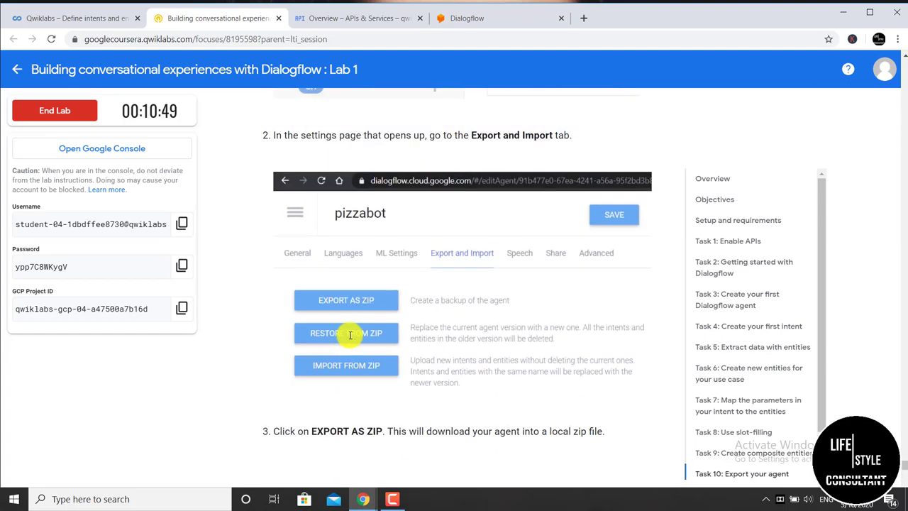
pyautogui.scroll(9, 350, 335)
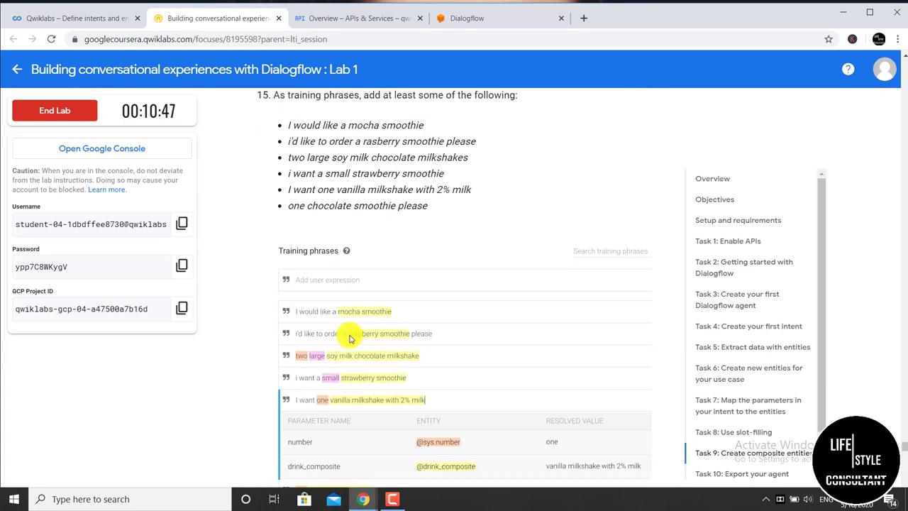
pyautogui.scroll(-2, 346, 334)
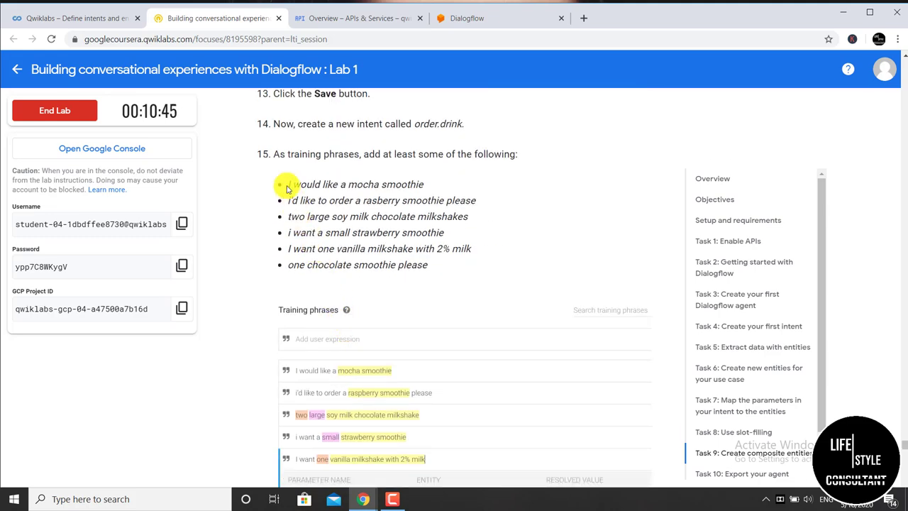
# Step: Copy "I would like a mocha smoothie" from the lab instructions and add it as a training phrase of order.drink in Dialogflow
pyautogui.moveTo(287, 184); pyautogui.dragTo(421, 183)
pyautogui.rightClick(421, 183)
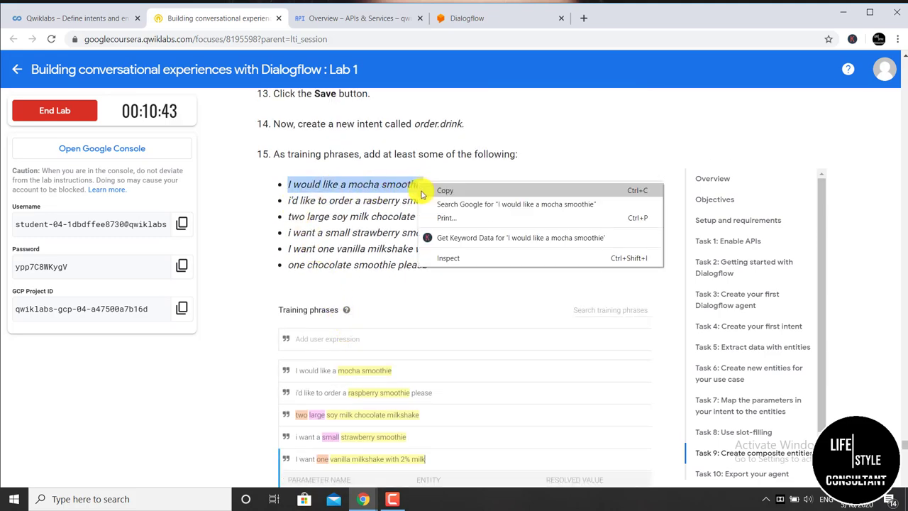
pyautogui.click(430, 189)
pyautogui.click(469, 21)
pyautogui.click(241, 282)
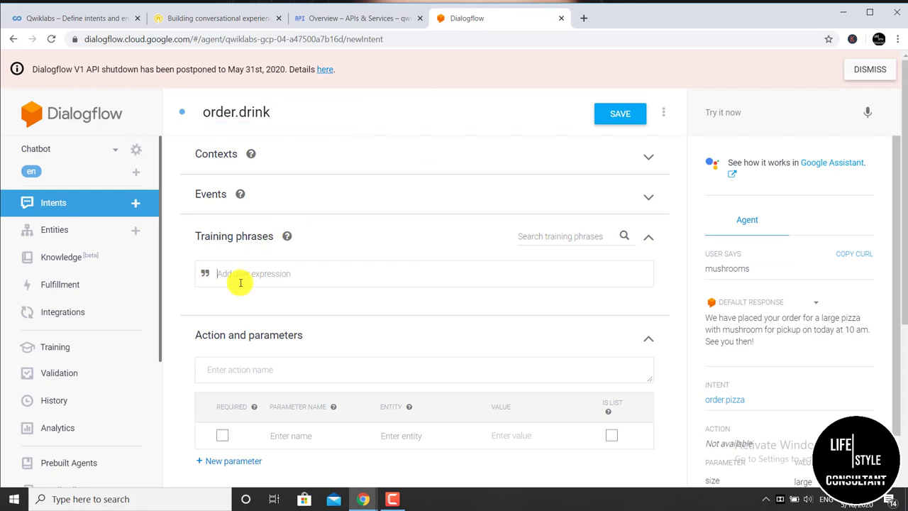
pyautogui.hotkey('ctrl', 'v')
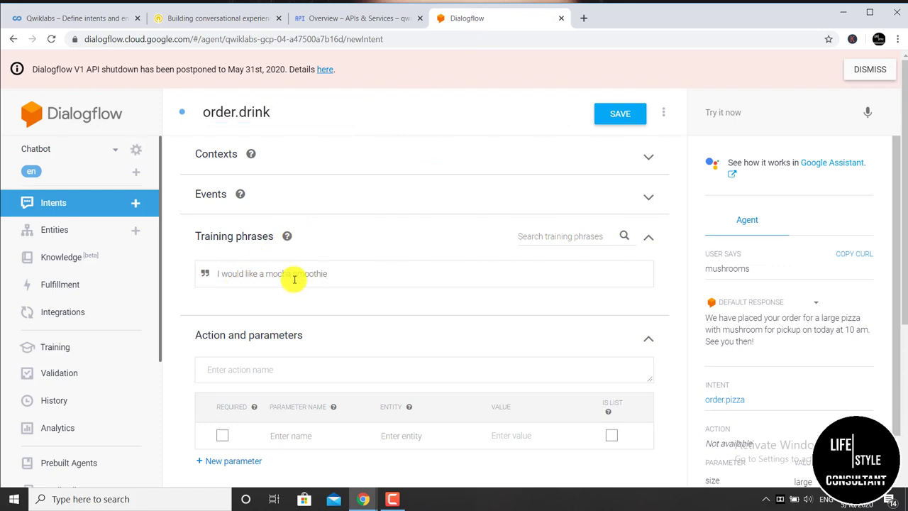
pyautogui.press('Return')
# Step: Copy "i'd like to order a rasberry smoothie please" from the lab instructions into the order.drink intent's training phrase field in Dialogflow
pyautogui.click(219, 18)
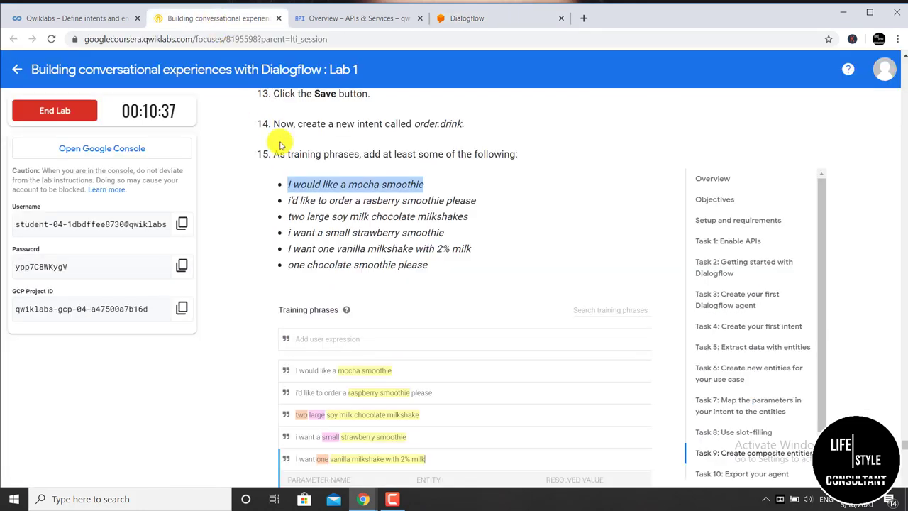
pyautogui.moveTo(288, 201); pyautogui.dragTo(468, 200)
pyautogui.click(459, 192)
pyautogui.rightClick(458, 192)
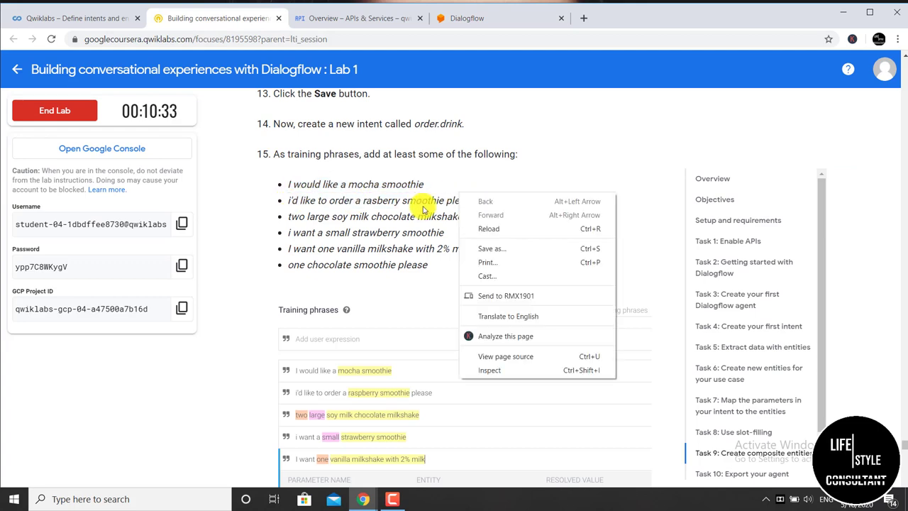
pyautogui.click(419, 204)
pyautogui.moveTo(462, 198); pyautogui.dragTo(490, 201)
pyautogui.moveTo(469, 201); pyautogui.dragTo(291, 201)
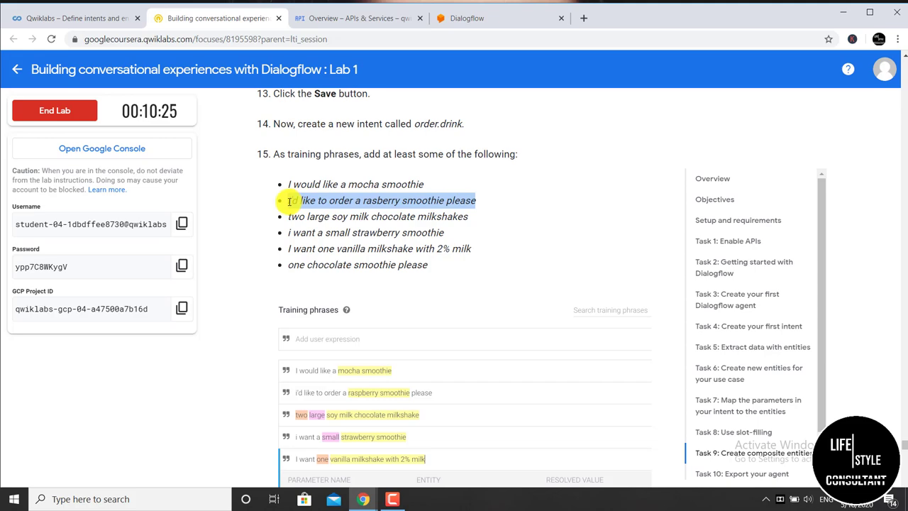
pyautogui.rightClick(290, 201)
pyautogui.click(312, 209)
pyautogui.click(465, 18)
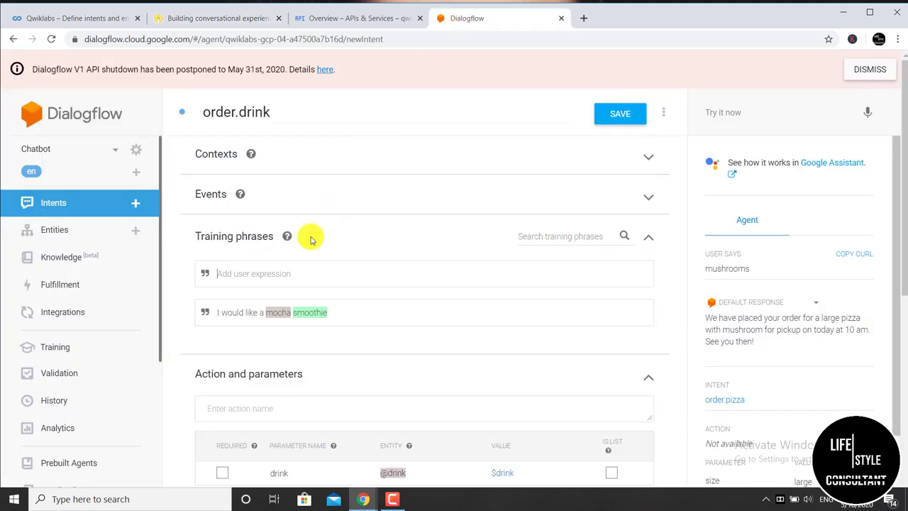
pyautogui.hotkey('ctrl', 'v')
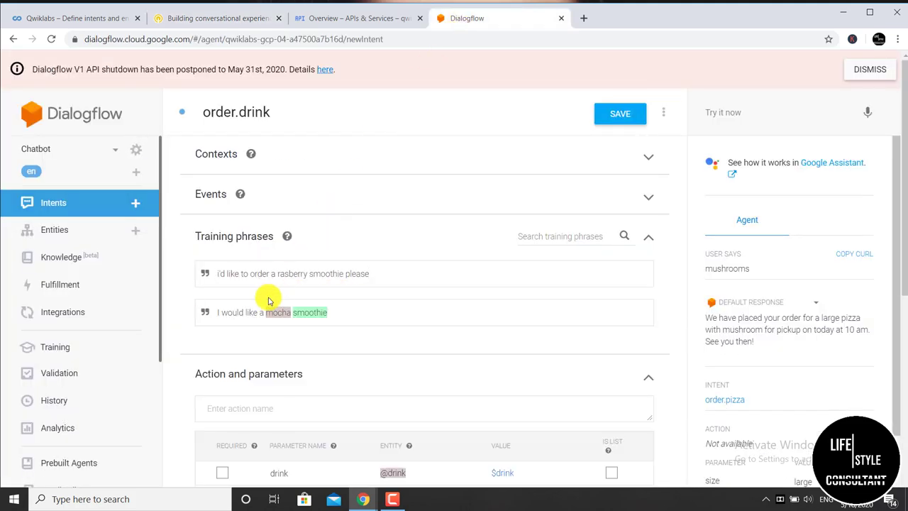
# Step: Copy "two large soy milk chocolate milkshakes" from the lab instructions and add it as a training phrase of order.drink in Dialogflow
pyautogui.click(216, 17)
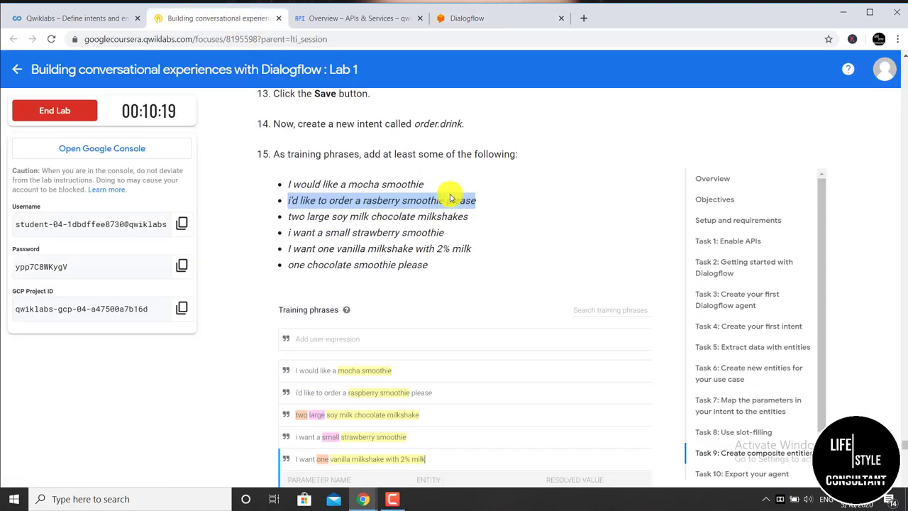
pyautogui.moveTo(470, 216); pyautogui.dragTo(286, 217)
pyautogui.rightClick(298, 217)
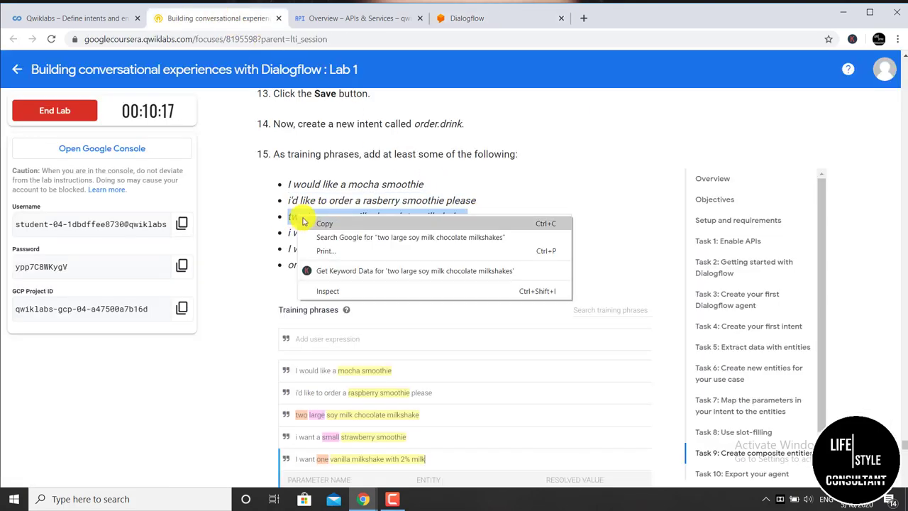
pyautogui.click(304, 222)
pyautogui.click(454, 19)
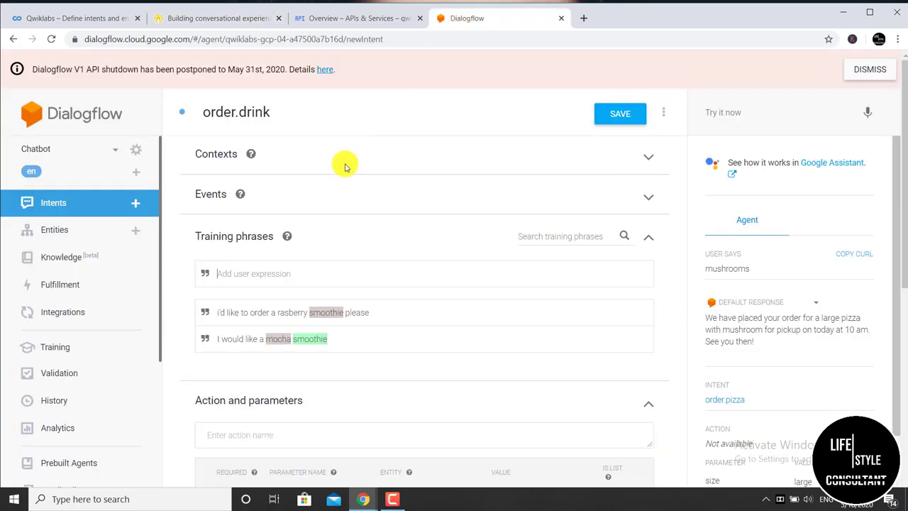
pyautogui.rightClick(255, 270)
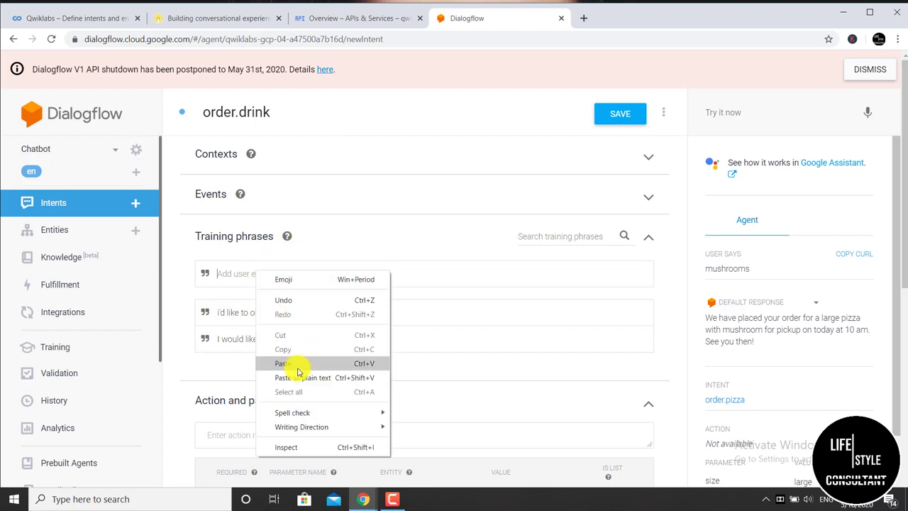
pyautogui.click(297, 365)
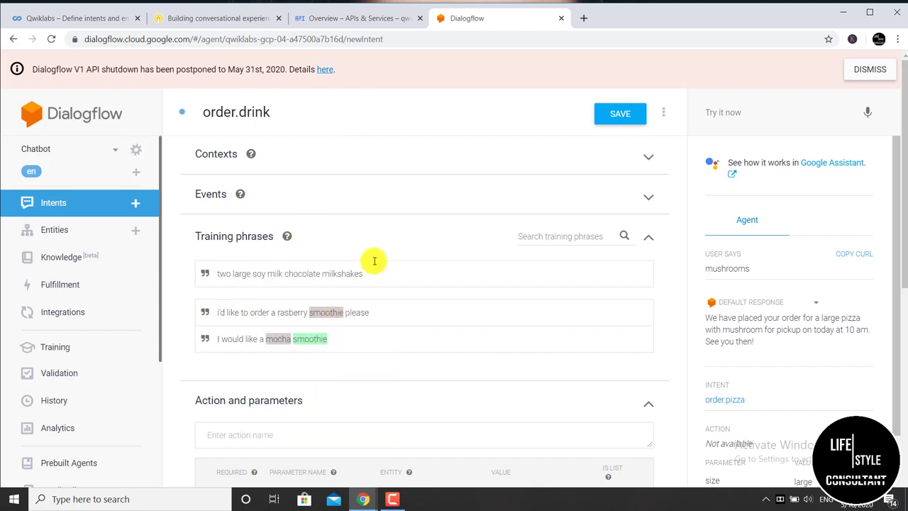
pyautogui.press('Return')
# Step: Copy "i want a small strawberry smoothie" from the lab instructions and add it to order.drink's training phrases in Dialogflow
pyautogui.click(217, 17)
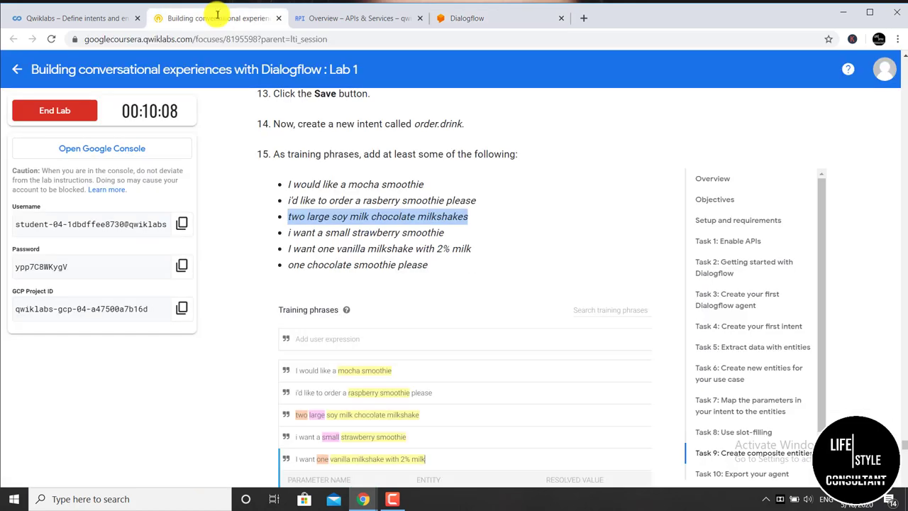
pyautogui.scroll(-2, 397, 149)
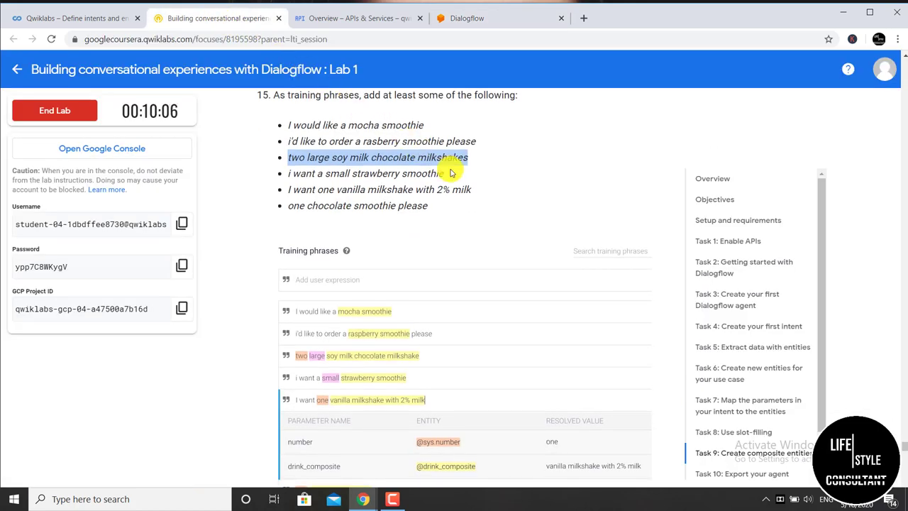
pyautogui.moveTo(447, 174); pyautogui.dragTo(284, 174)
pyautogui.rightClick(297, 176)
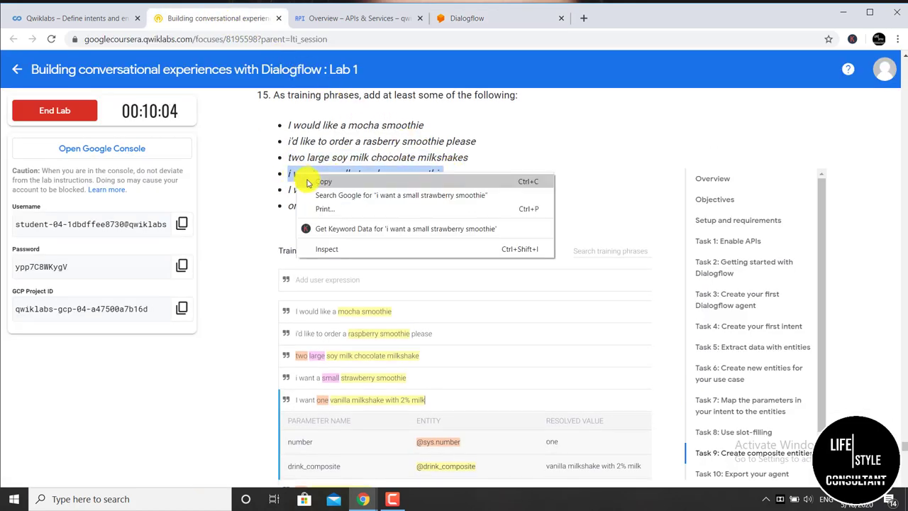
pyautogui.click(315, 181)
pyautogui.click(444, 21)
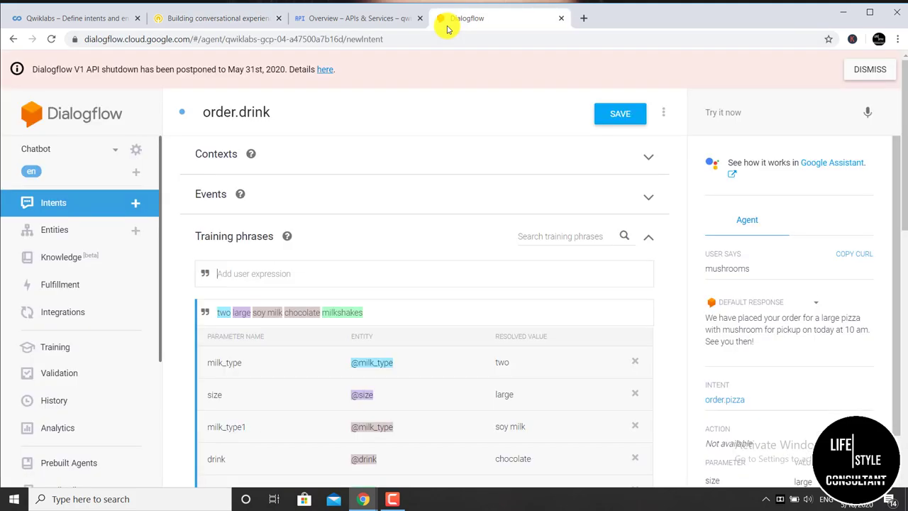
pyautogui.rightClick(294, 291)
pyautogui.click(323, 370)
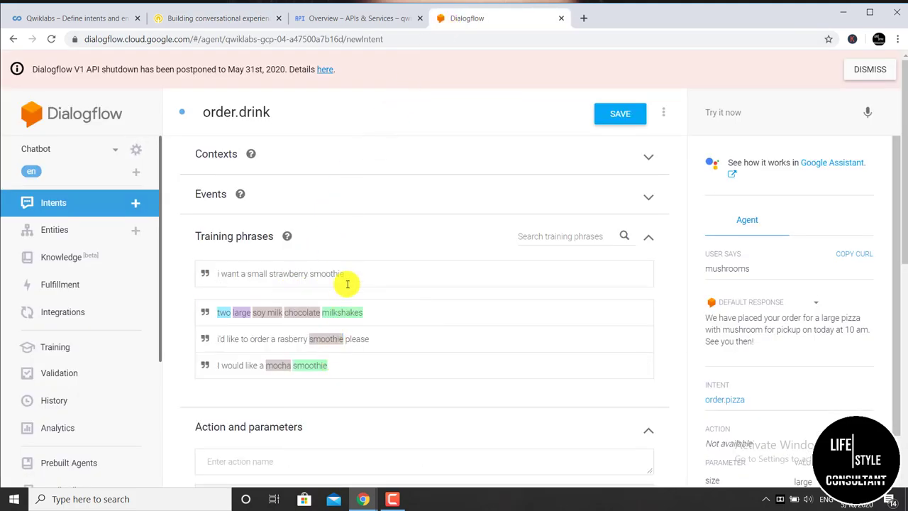
pyautogui.press('Return')
# Step: Copy "I want one vanilla milkshake with 2% milk" from the lab instructions and add it as an order.drink training phrase in Dialogflow
pyautogui.click(218, 19)
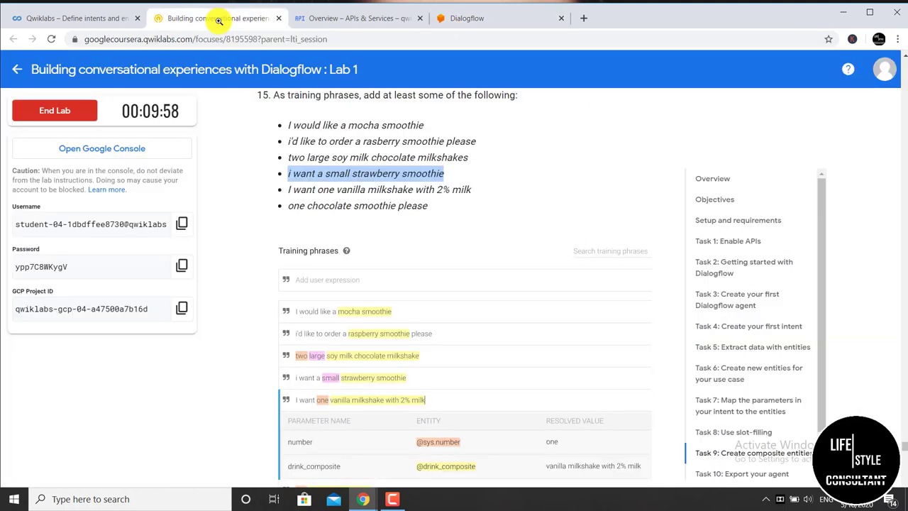
pyautogui.scroll(-1, 334, 95)
pyautogui.scroll(1, 483, 188)
pyautogui.moveTo(472, 189); pyautogui.dragTo(286, 198)
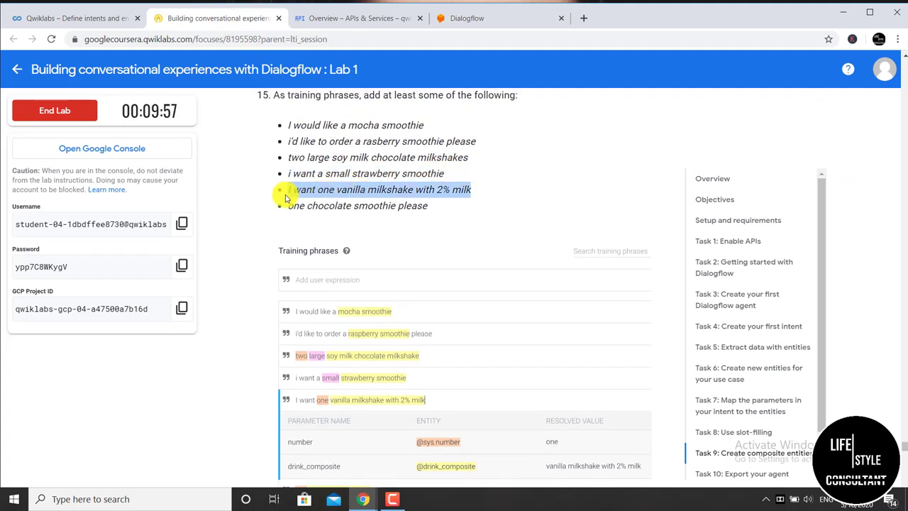
pyautogui.rightClick(308, 185)
pyautogui.click(334, 193)
pyautogui.click(461, 20)
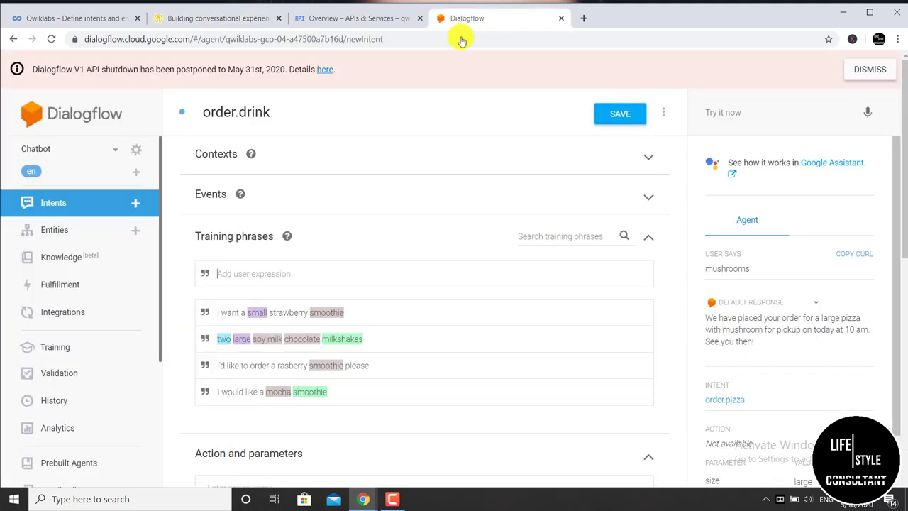
pyautogui.rightClick(250, 274)
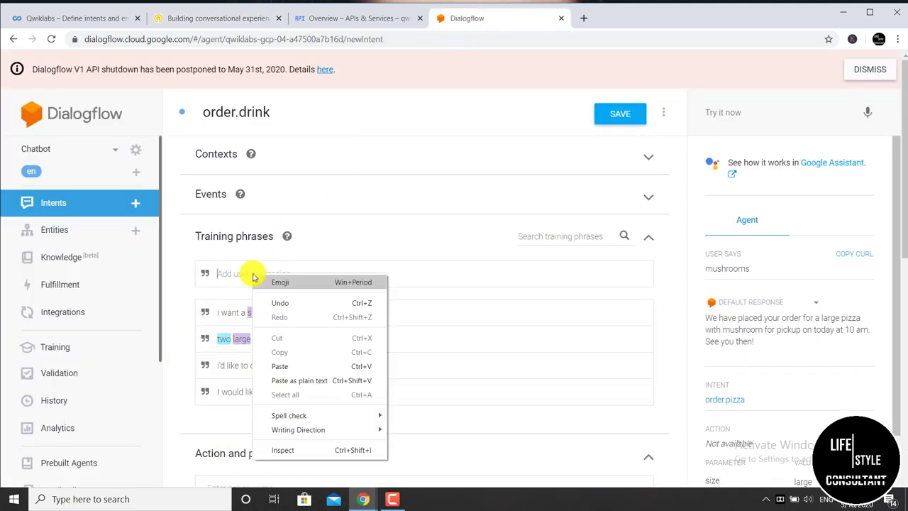
pyautogui.click(296, 367)
pyautogui.press('Return')
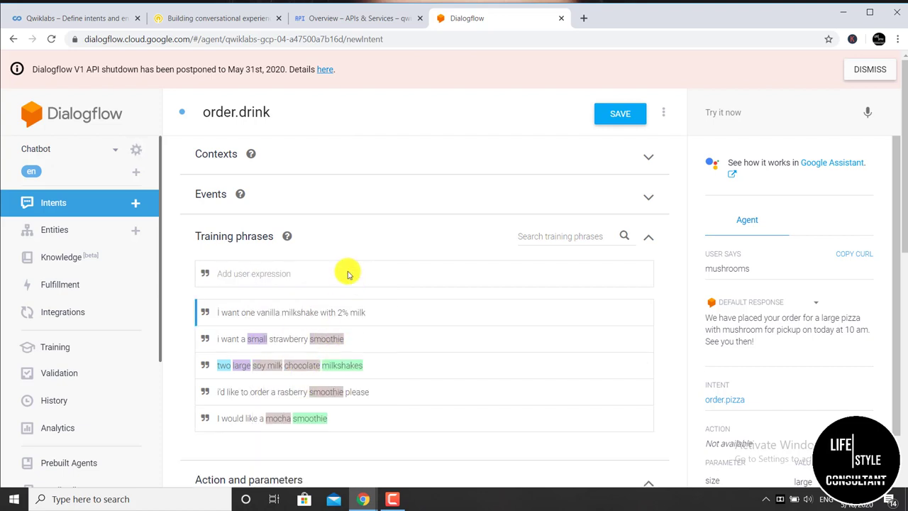
# Step: Copy "one chocolate smoothie please" from the lab instructions and add it as a training phrase of order.drink in Dialogflow
pyautogui.click(224, 19)
pyautogui.moveTo(432, 204); pyautogui.dragTo(278, 213)
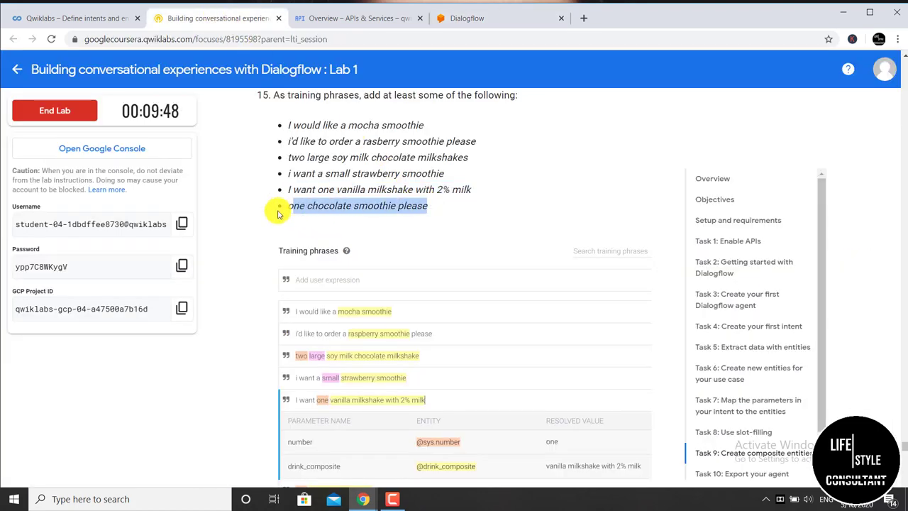
pyautogui.rightClick(319, 206)
pyautogui.click(344, 213)
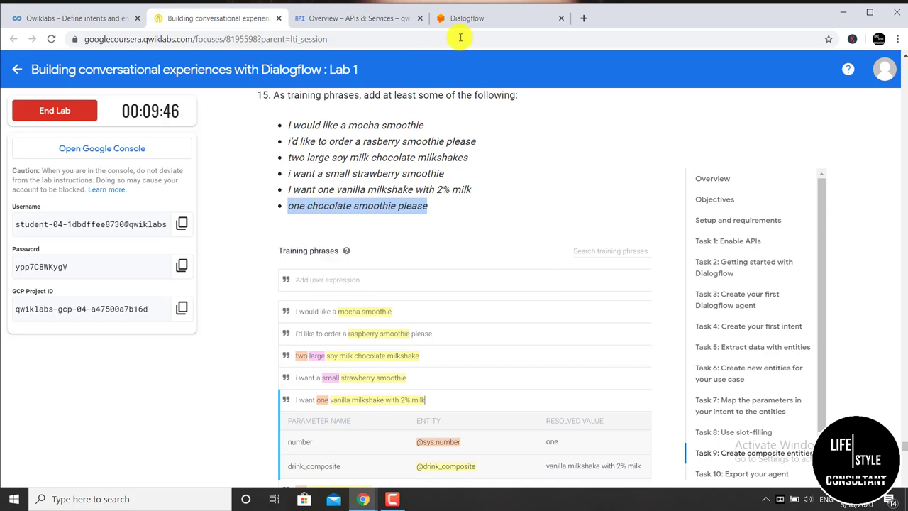
pyautogui.click(463, 21)
pyautogui.rightClick(251, 271)
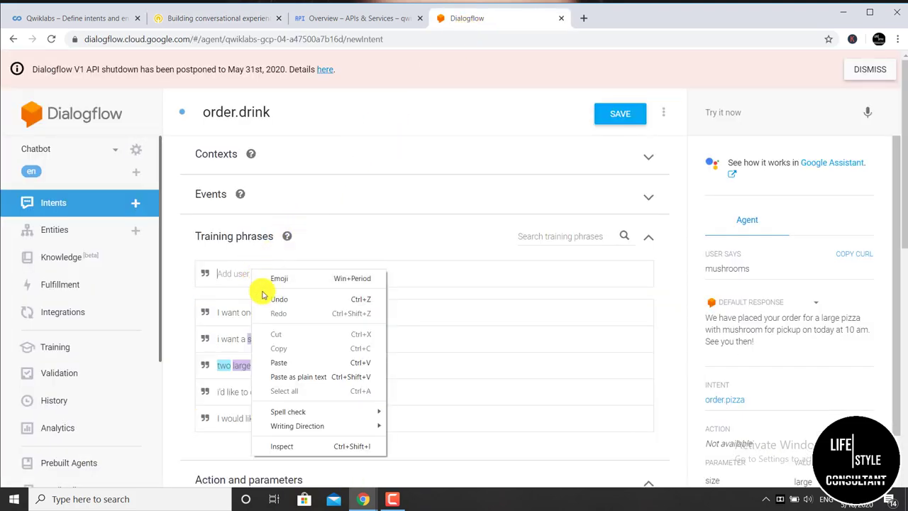
pyautogui.click(296, 362)
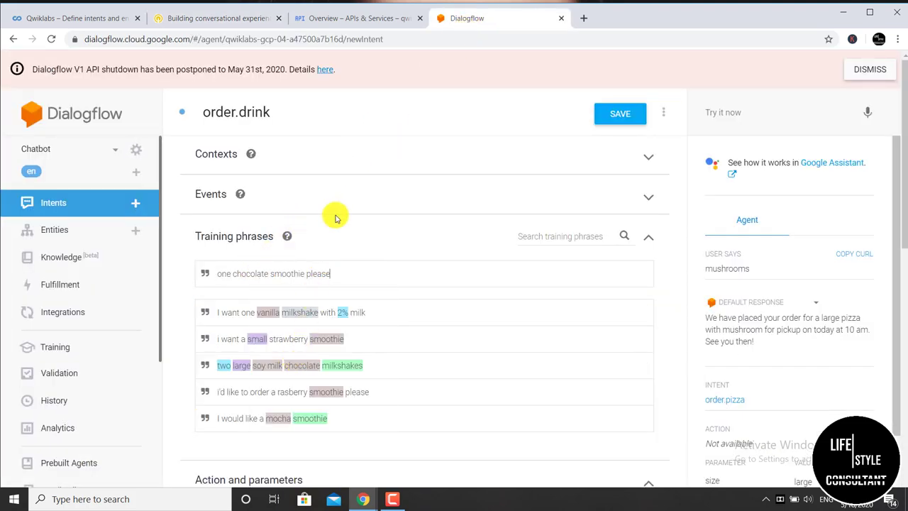
pyautogui.press('Return')
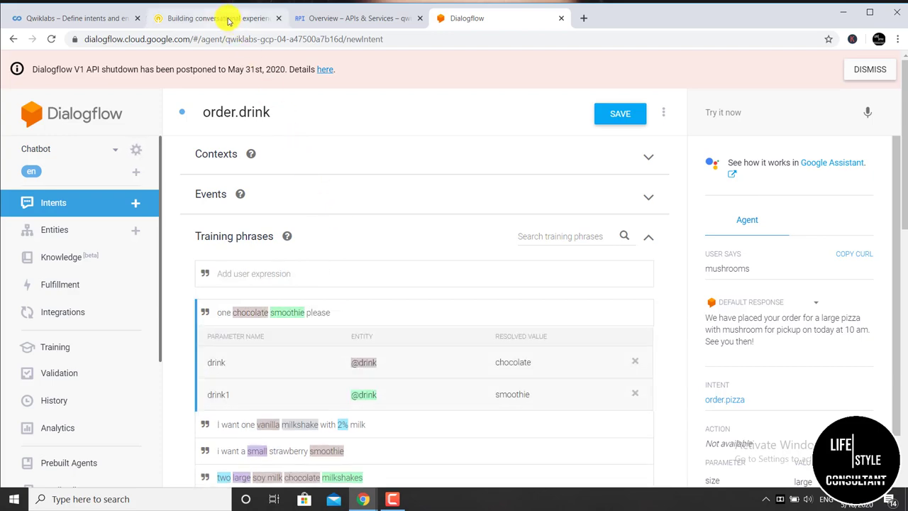
# Step: Copy the static response "I've added your drink order." from lab step 17 into order.drink's first text response in Dialogflow
pyautogui.click(218, 17)
pyautogui.scroll(-4, 357, 348)
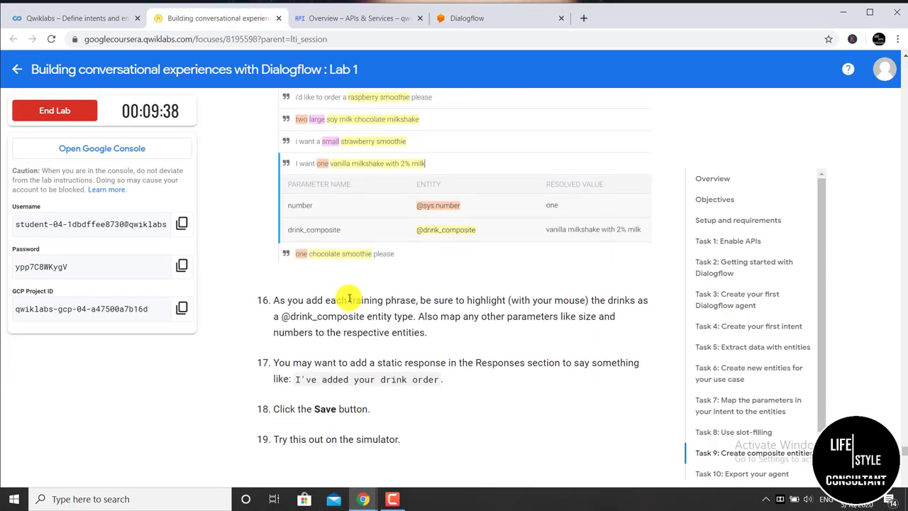
pyautogui.scroll(-1, 348, 299)
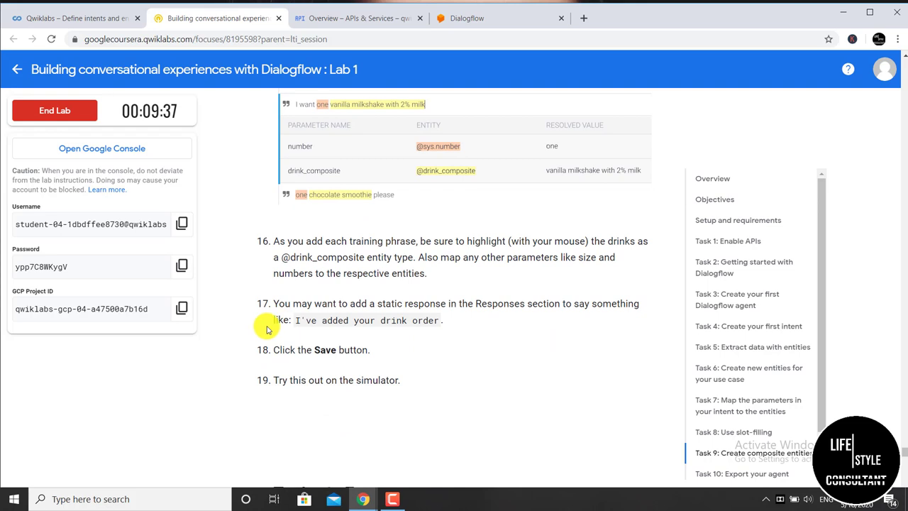
pyautogui.moveTo(448, 325); pyautogui.dragTo(307, 321)
pyautogui.rightClick(314, 327)
pyautogui.click(317, 328)
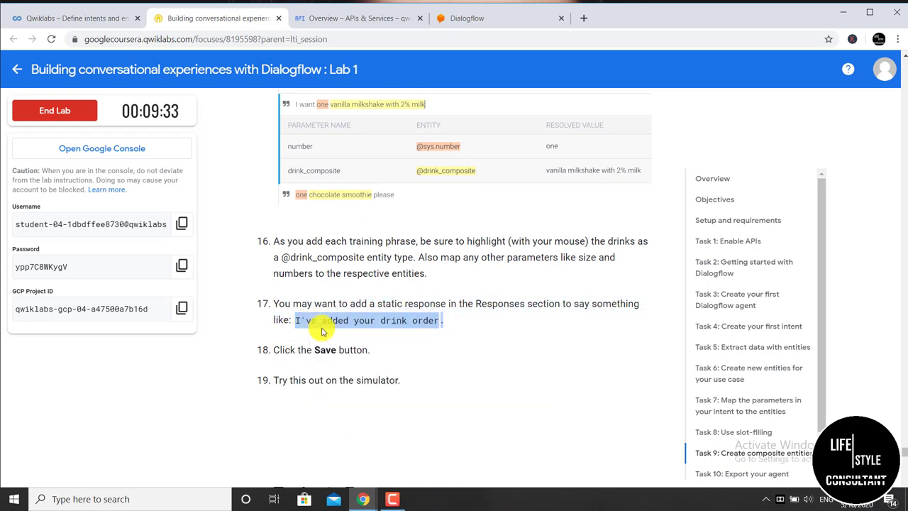
pyautogui.click(466, 18)
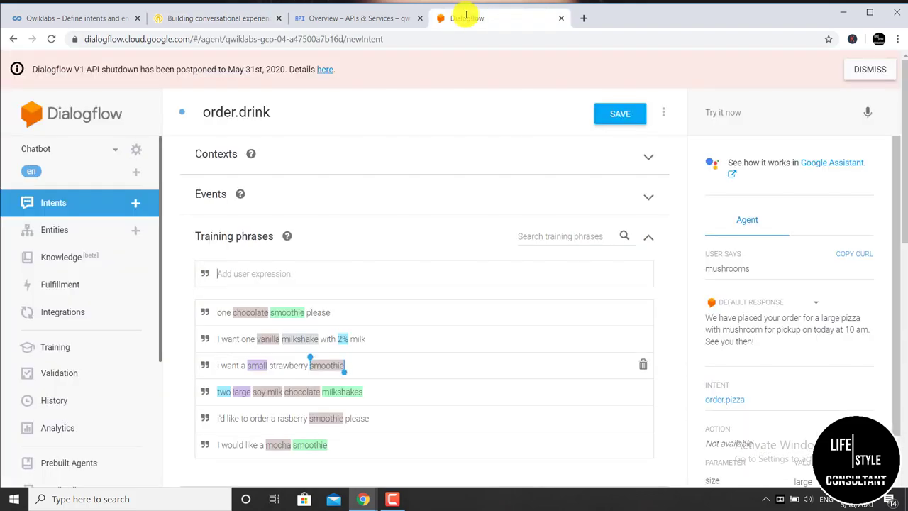
pyautogui.scroll(-4, 424, 305)
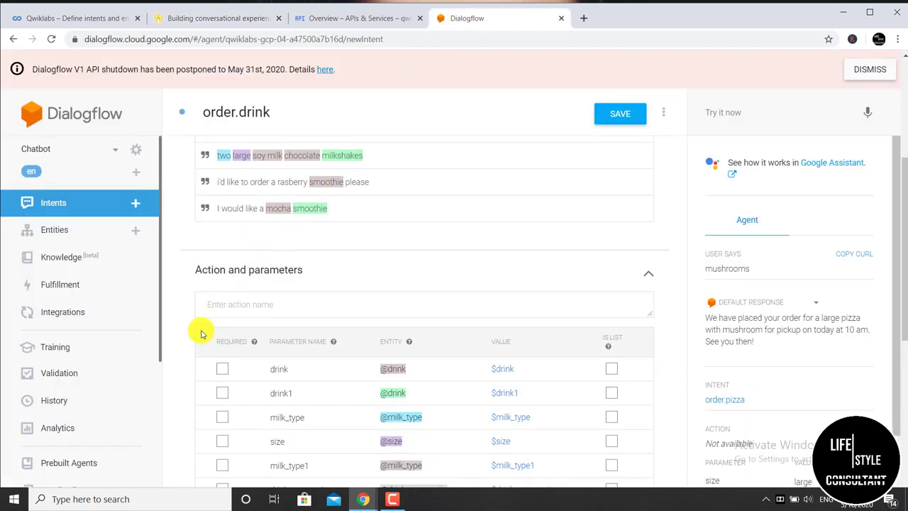
pyautogui.scroll(-5, 200, 333)
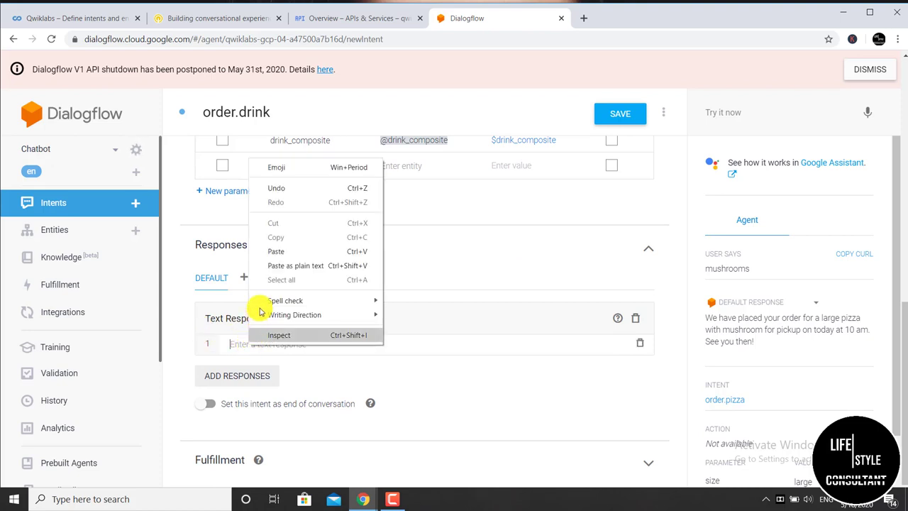
pyautogui.click(274, 248)
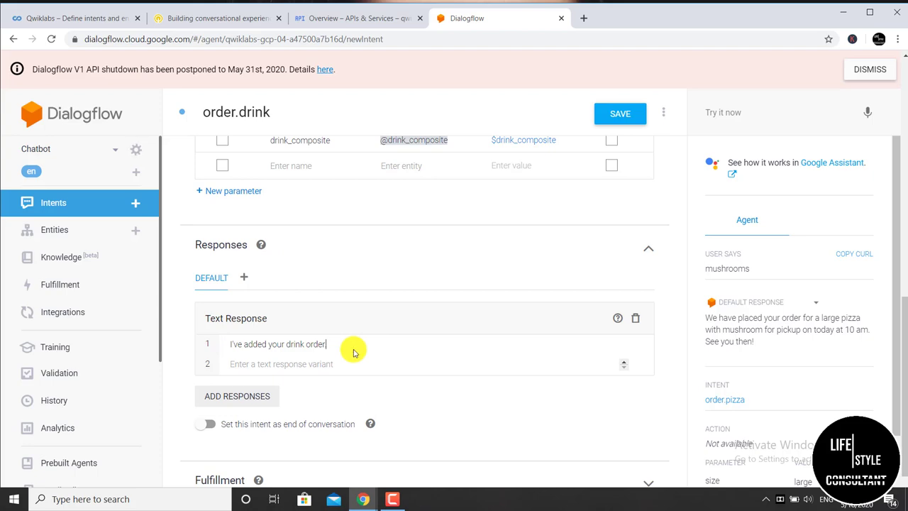
# Step: Check the remaining Task 9 steps in the lab instructions, and save the order.drink intent in Dialogflow
pyautogui.click(230, 19)
pyautogui.scroll(-3, 277, 338)
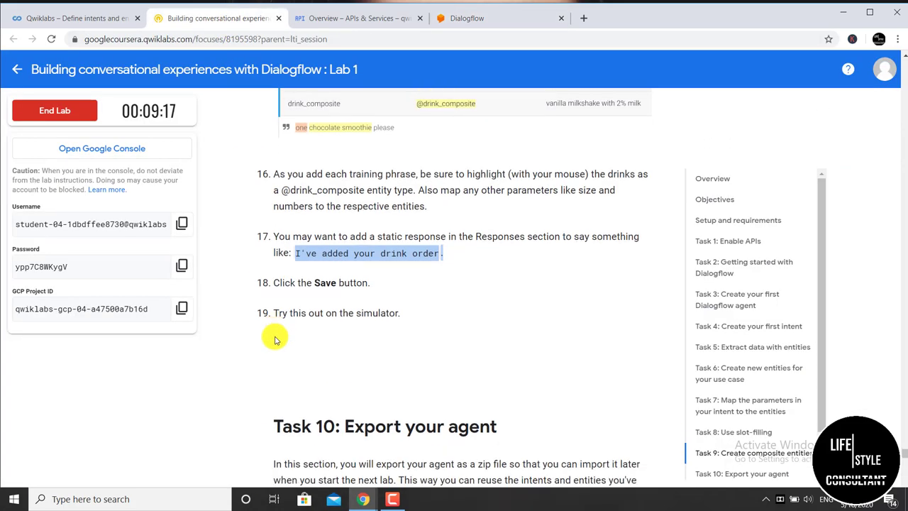
pyautogui.click(468, 22)
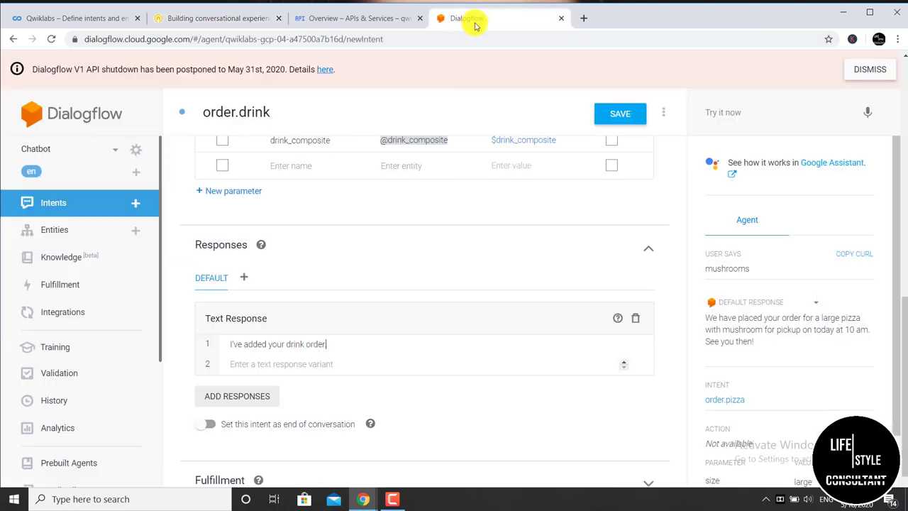
pyautogui.click(610, 122)
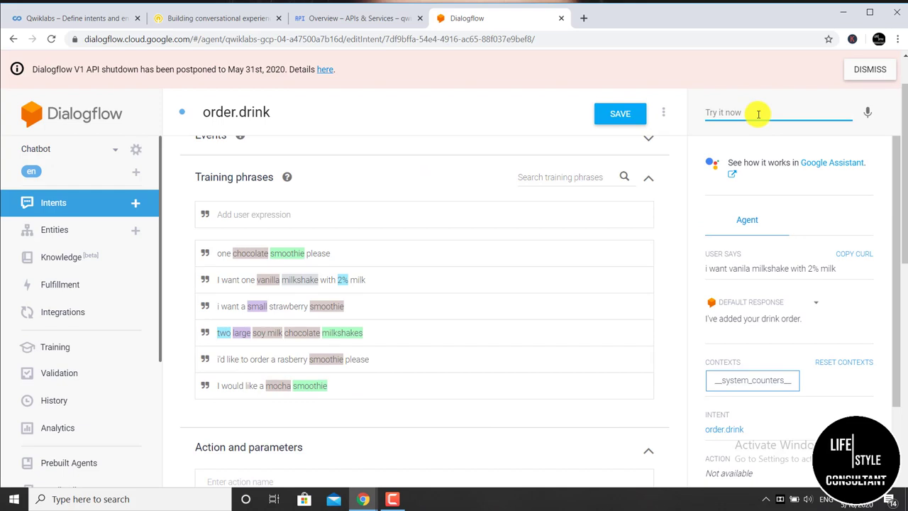
# Step: Test the agent with "one chocolate smoothie please" in the simulator, review the response and matched parameters, and save the order.drink intent again
pyautogui.write('one chocolate smoothie please')
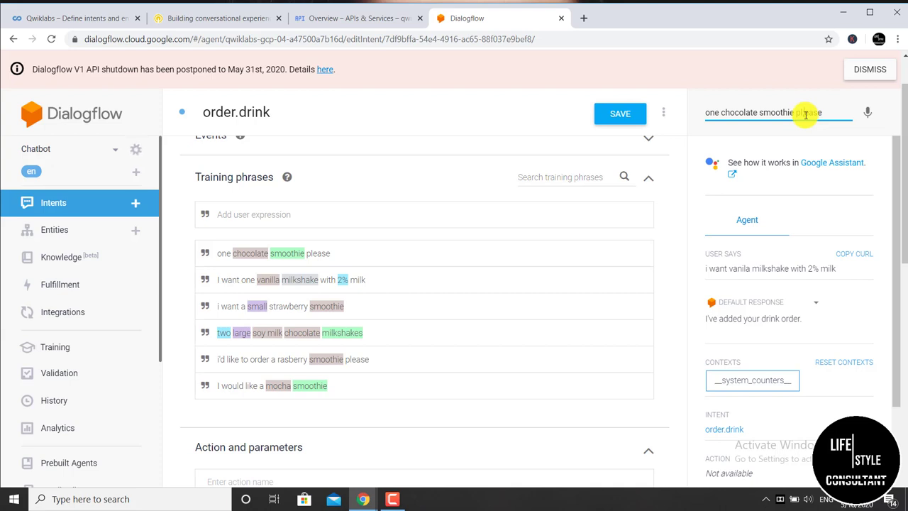
pyautogui.press('Return')
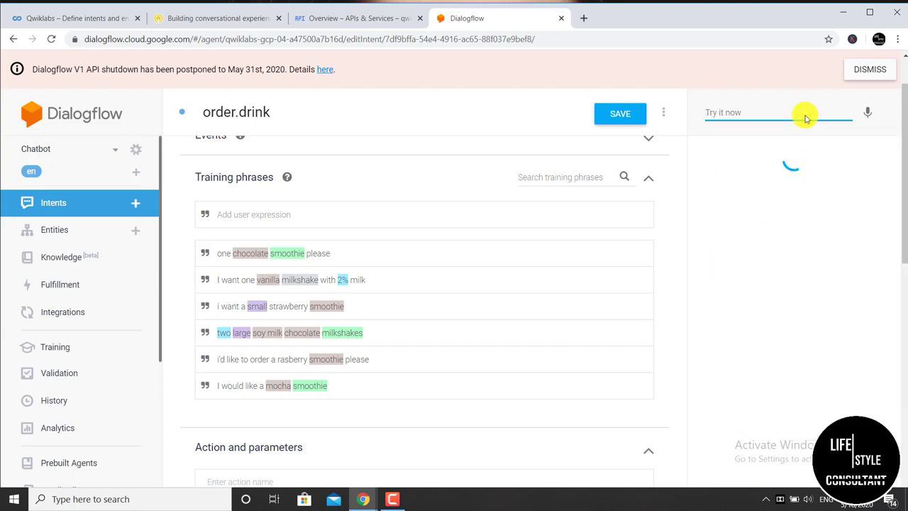
pyautogui.moveTo(702, 318); pyautogui.dragTo(807, 316)
pyautogui.click(806, 316)
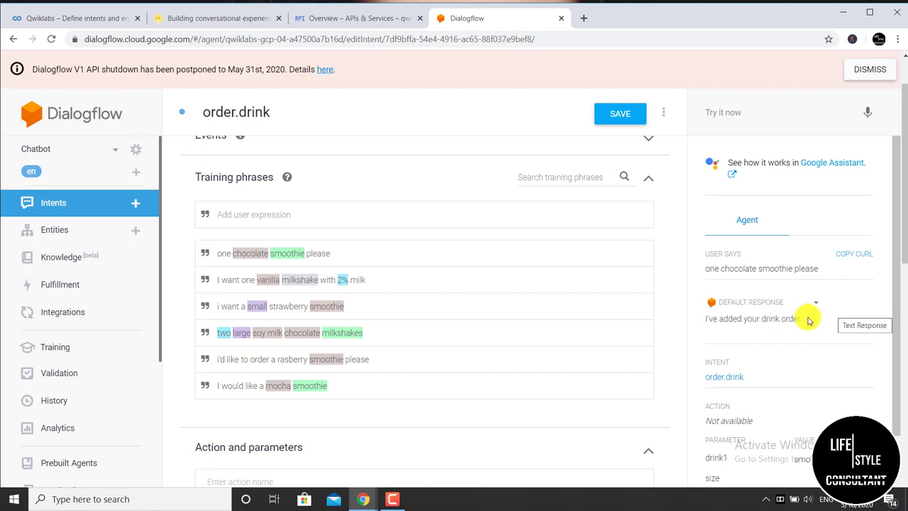
pyautogui.scroll(-1, 809, 321)
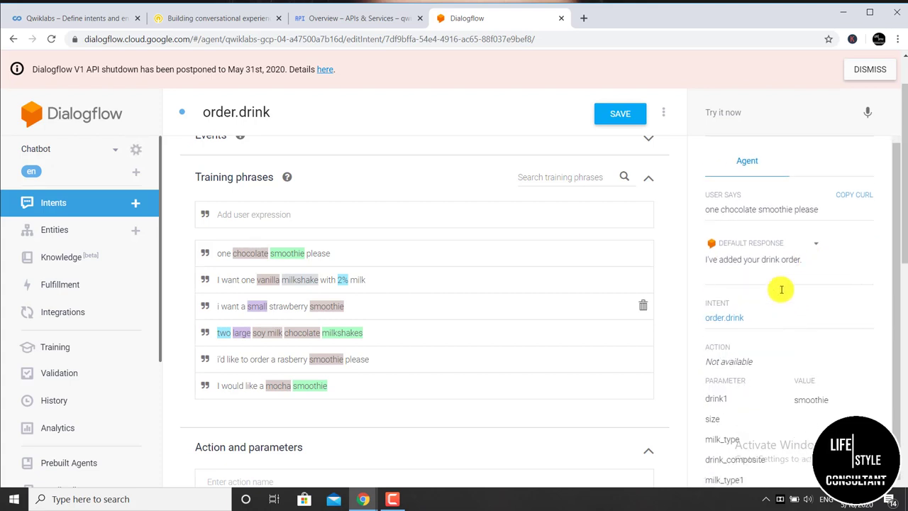
pyautogui.click(619, 125)
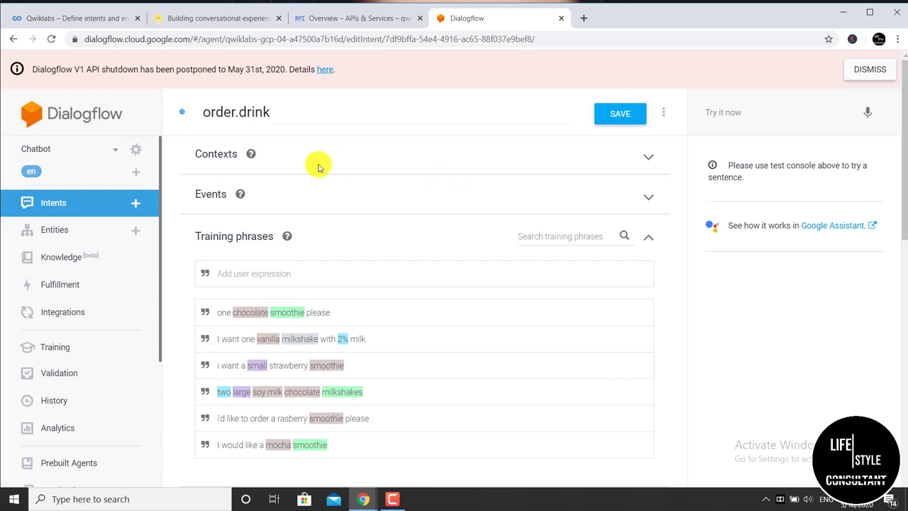
# Step: Leave the order.drink intent without saving and export the Chatbot agent as a ZIP backup from its settings
pyautogui.click(136, 156)
pyautogui.click(136, 155)
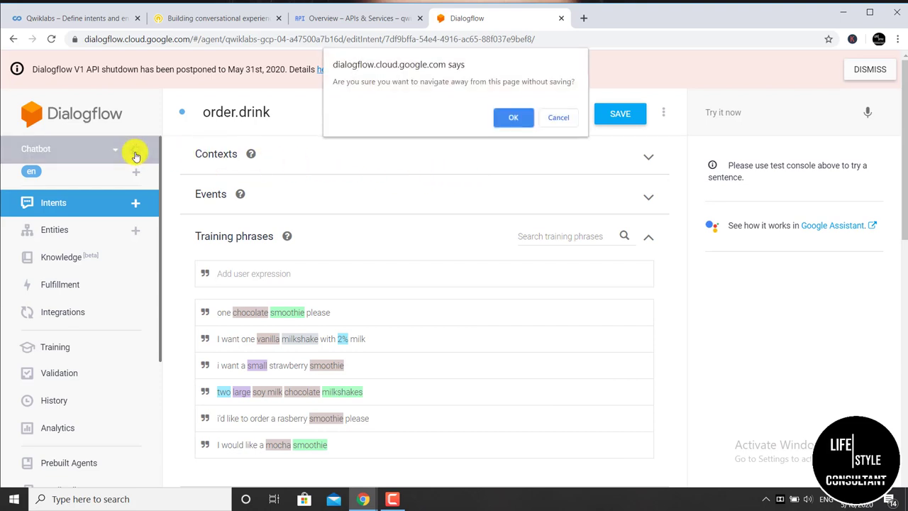
pyautogui.click(517, 125)
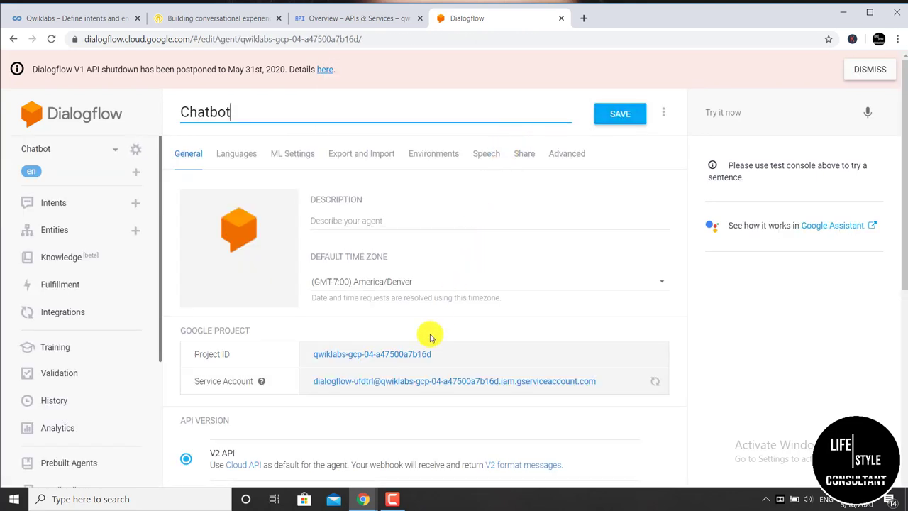
pyautogui.click(367, 154)
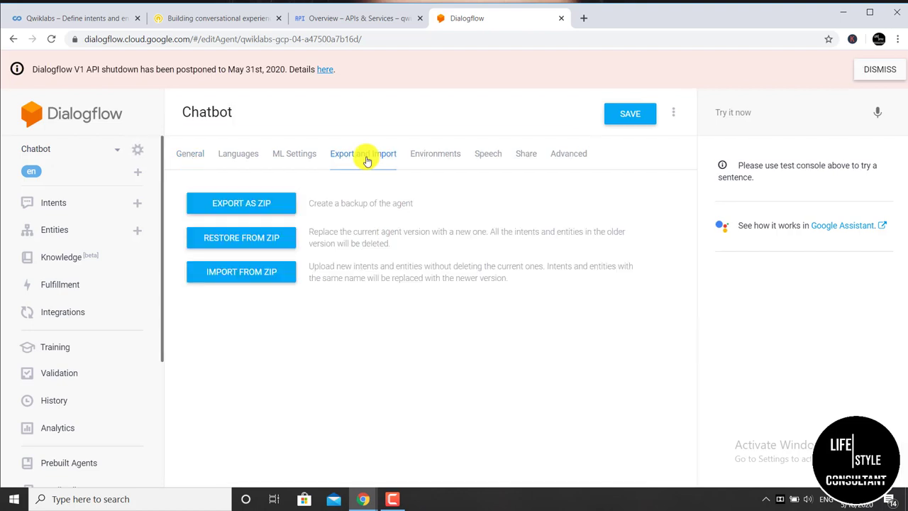
pyautogui.click(253, 211)
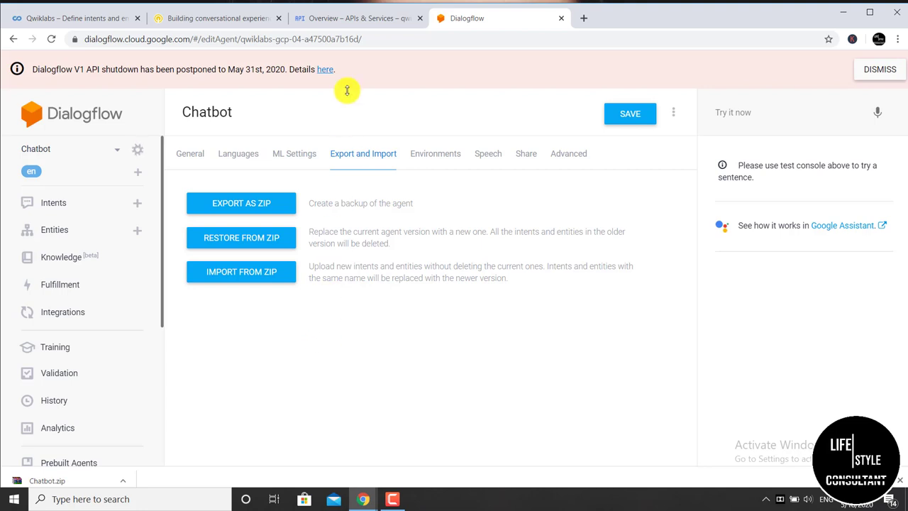
# Step: Switch to the Google Cloud console and sign out of the lab's student account
pyautogui.click(349, 19)
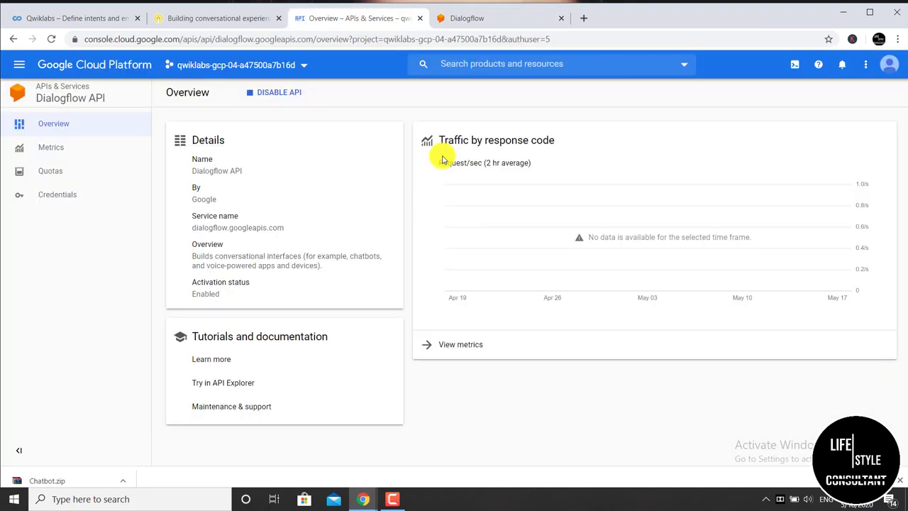
pyautogui.click(886, 75)
pyautogui.scroll(-2, 866, 273)
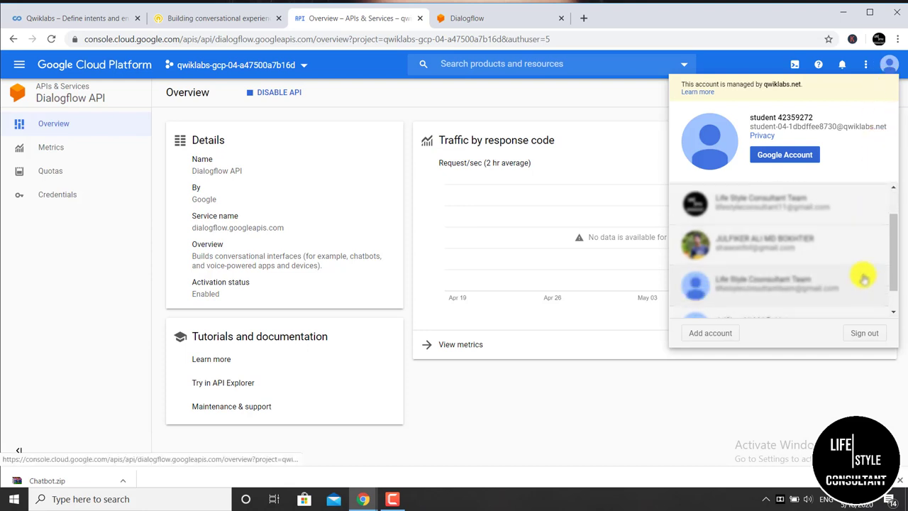
pyautogui.click(858, 334)
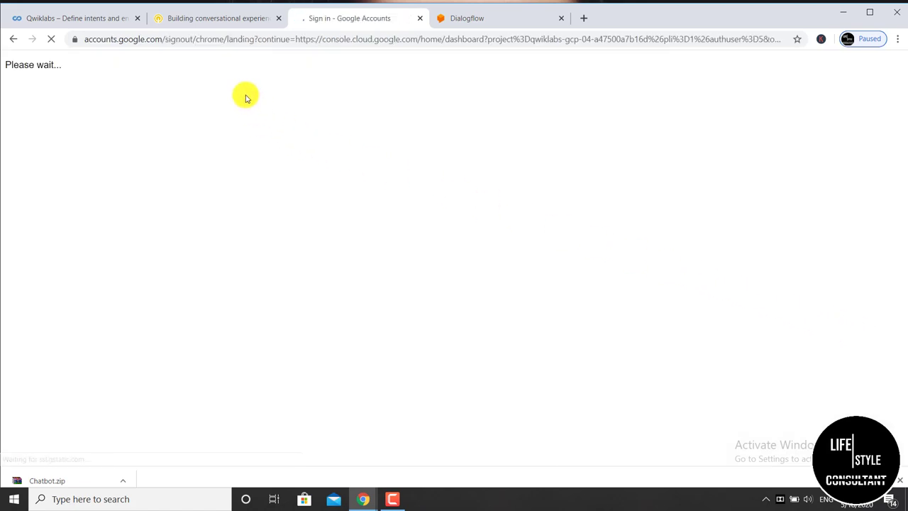
# Step: End the Qwiklabs lab "Building conversational experiences with Dialogflow : Lab 1" and submit a five-star rating without a comment
pyautogui.click(222, 29)
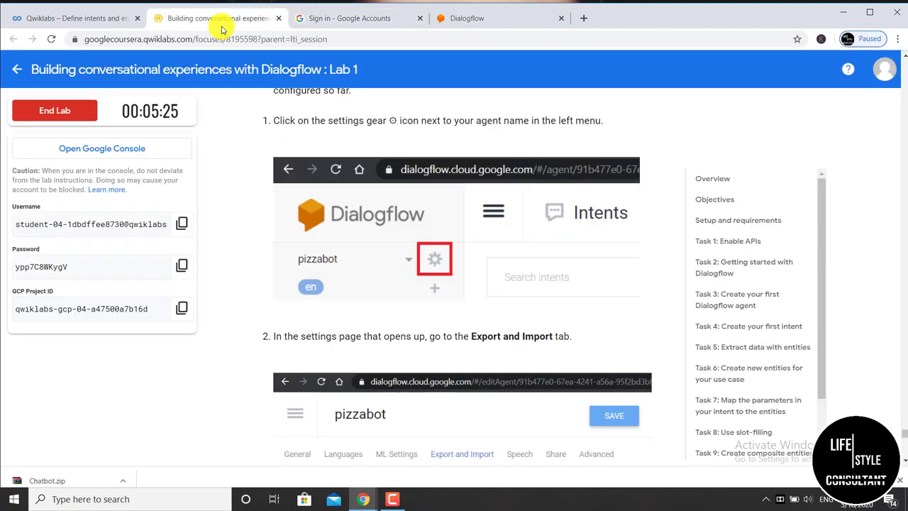
pyautogui.click(61, 113)
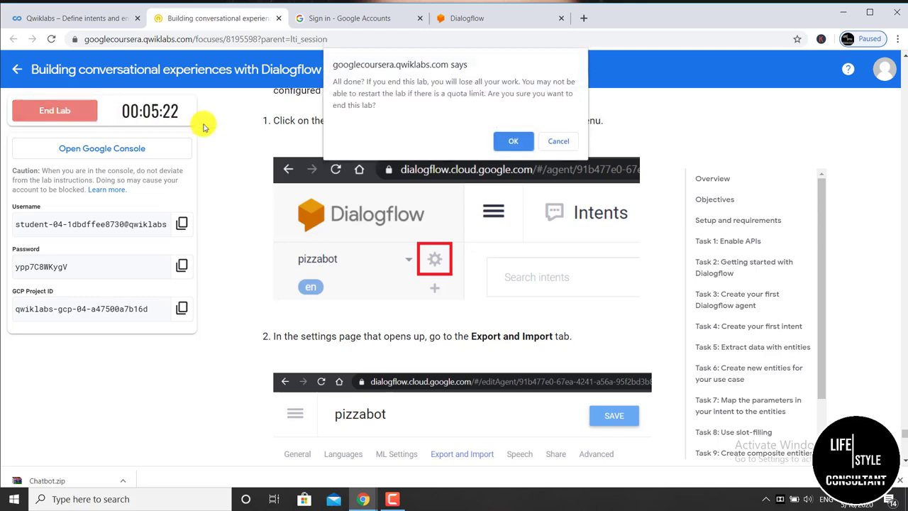
pyautogui.click(510, 141)
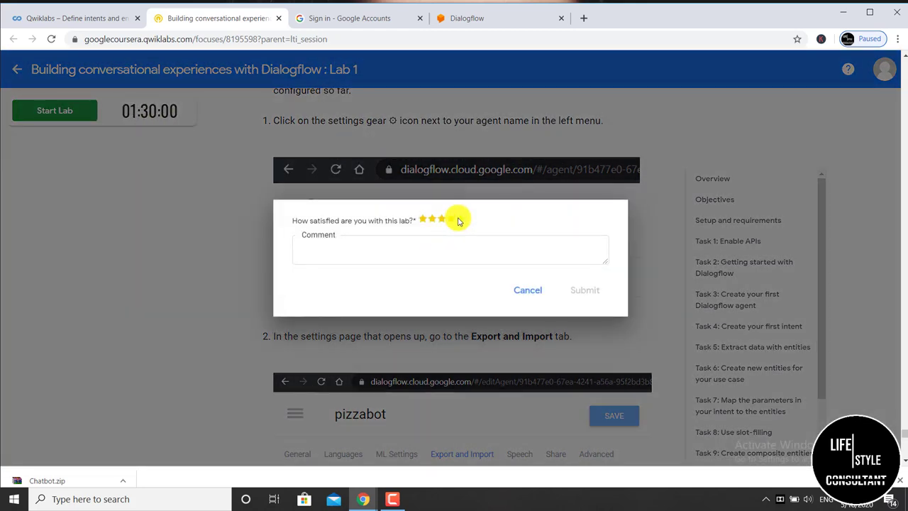
pyautogui.click(460, 220)
pyautogui.click(585, 290)
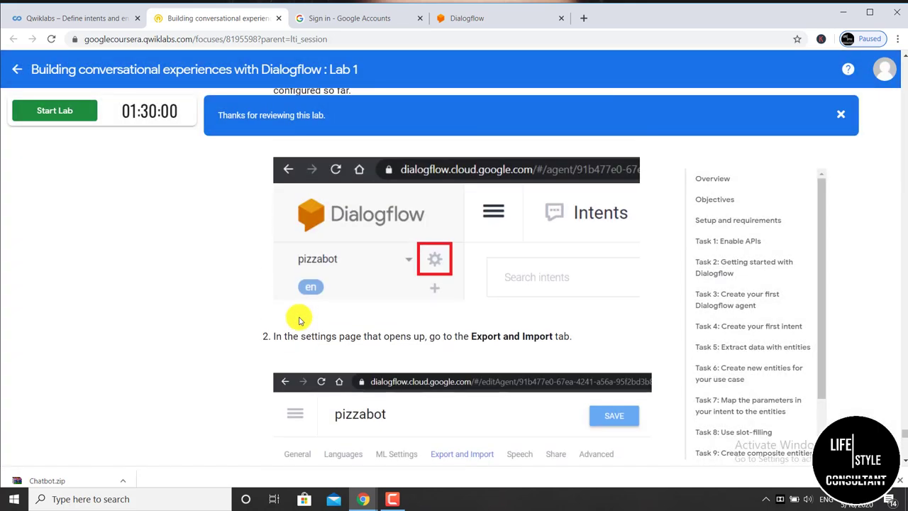
# Step: Switch to the Coursera page of the pizza ordering lab and reload it
pyautogui.click(80, 21)
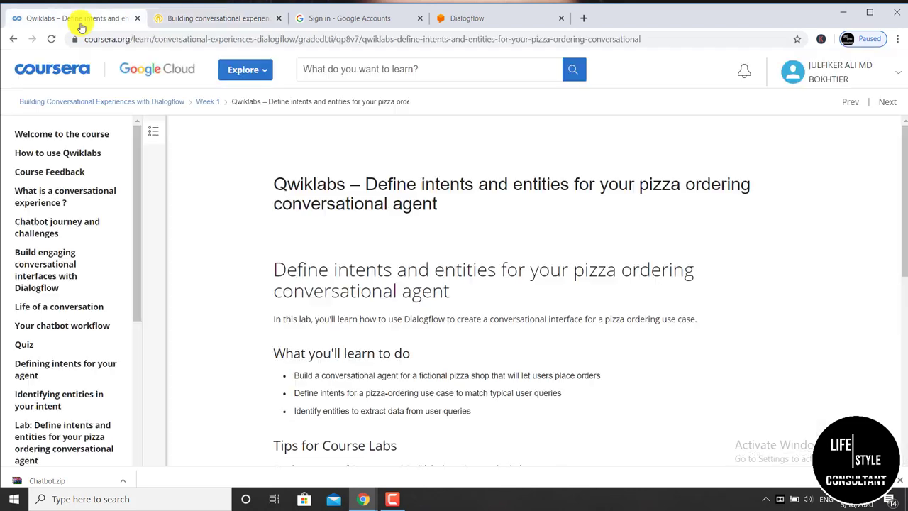
pyautogui.click(51, 39)
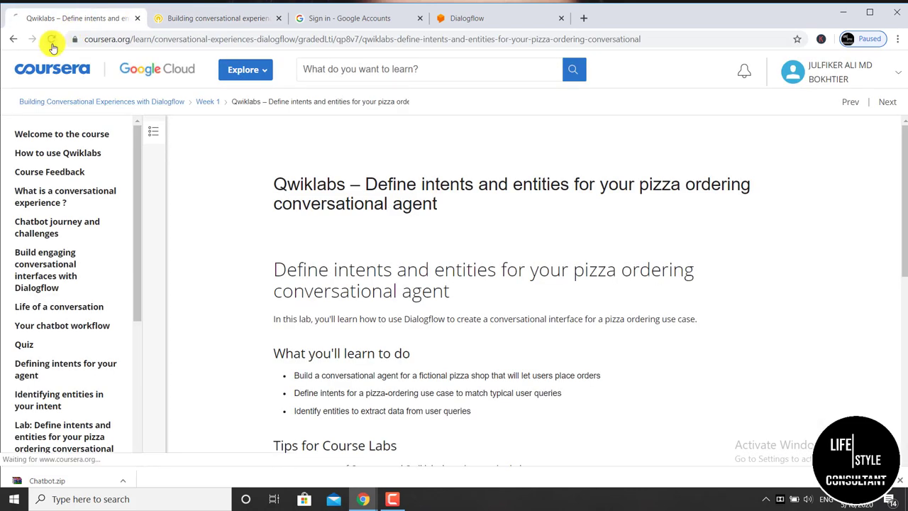